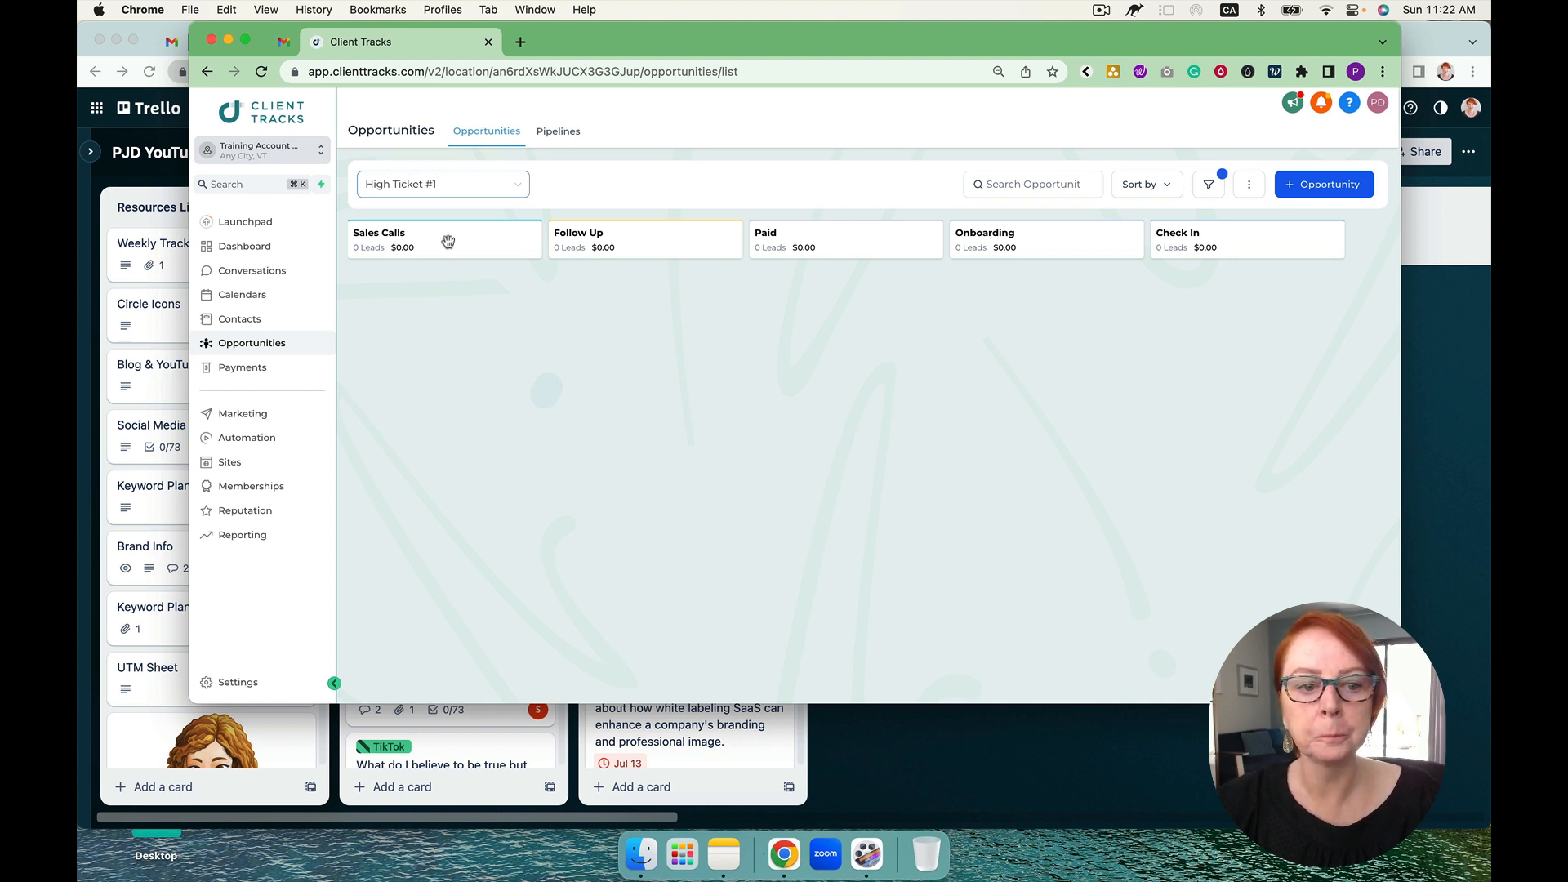
Step: Open the calendar settings and review the list of existing calendars
click(260, 445)
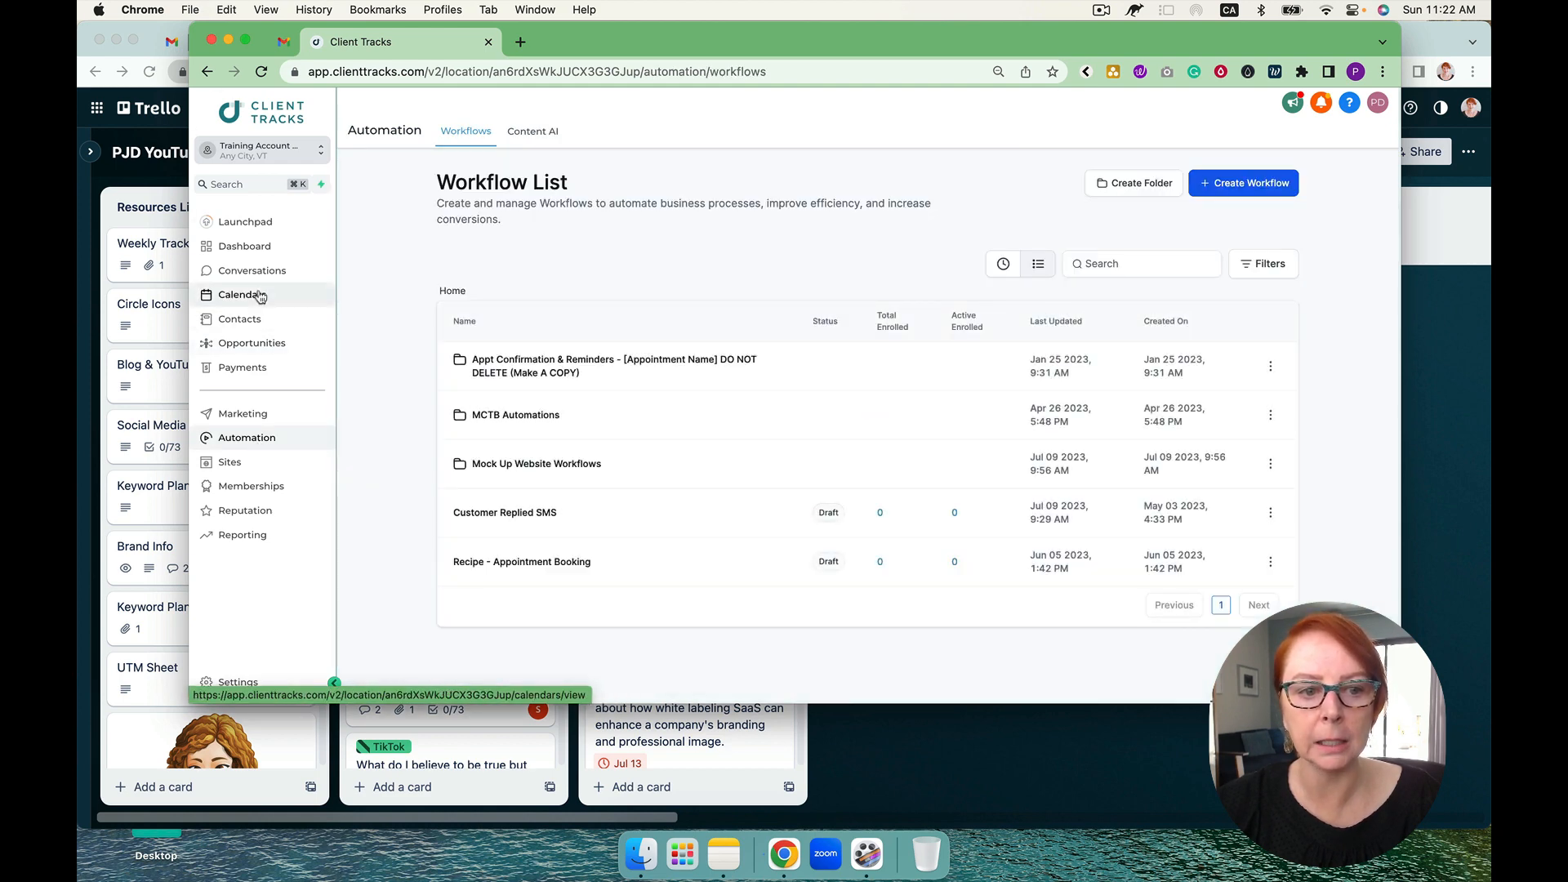
click(259, 296)
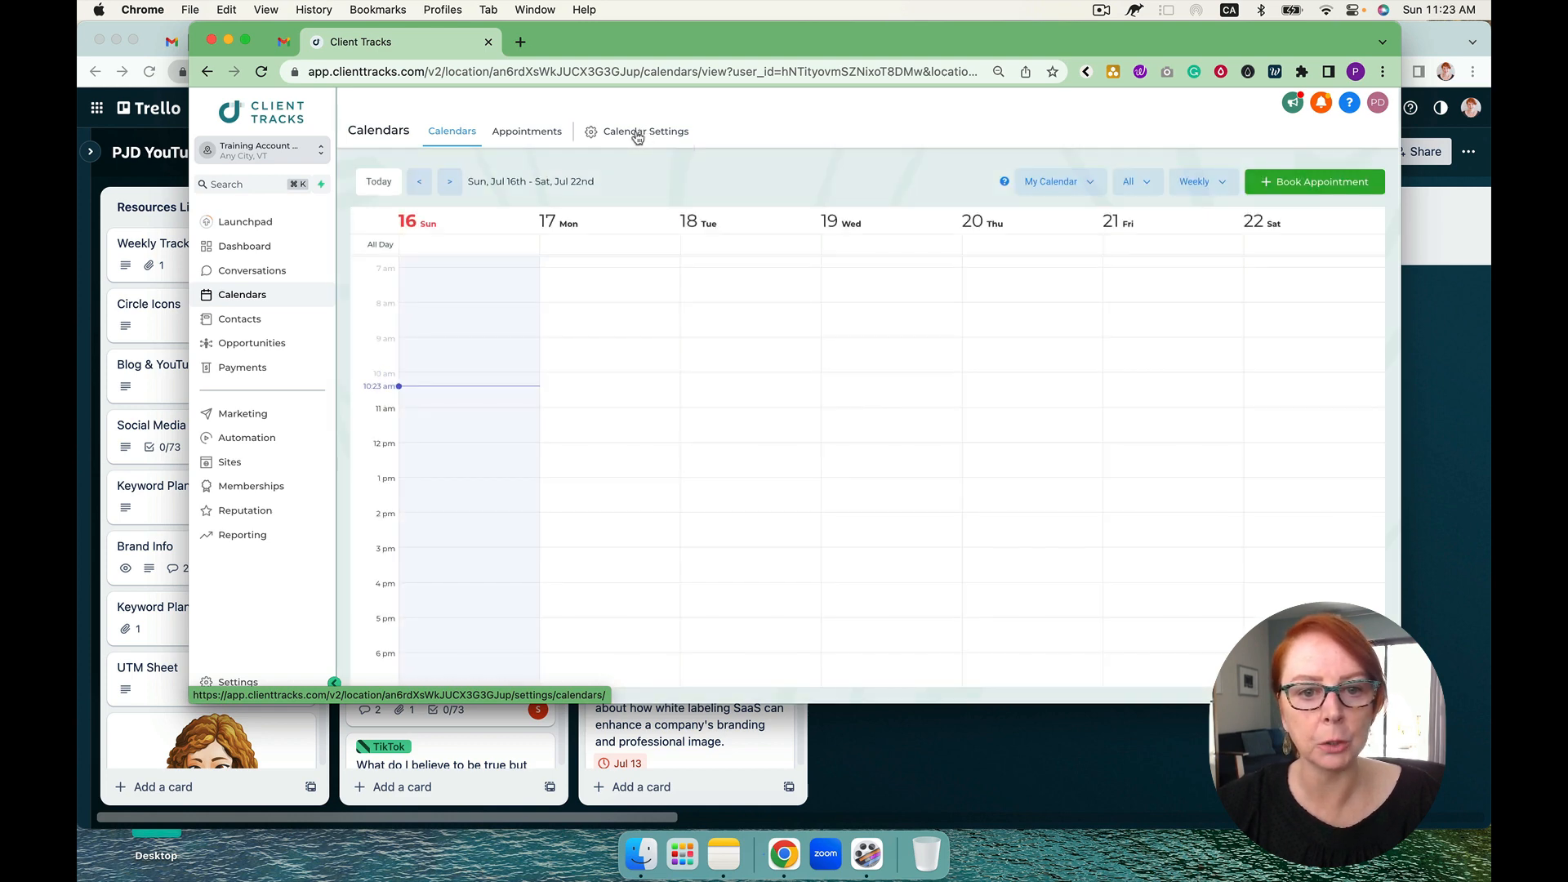
click(638, 137)
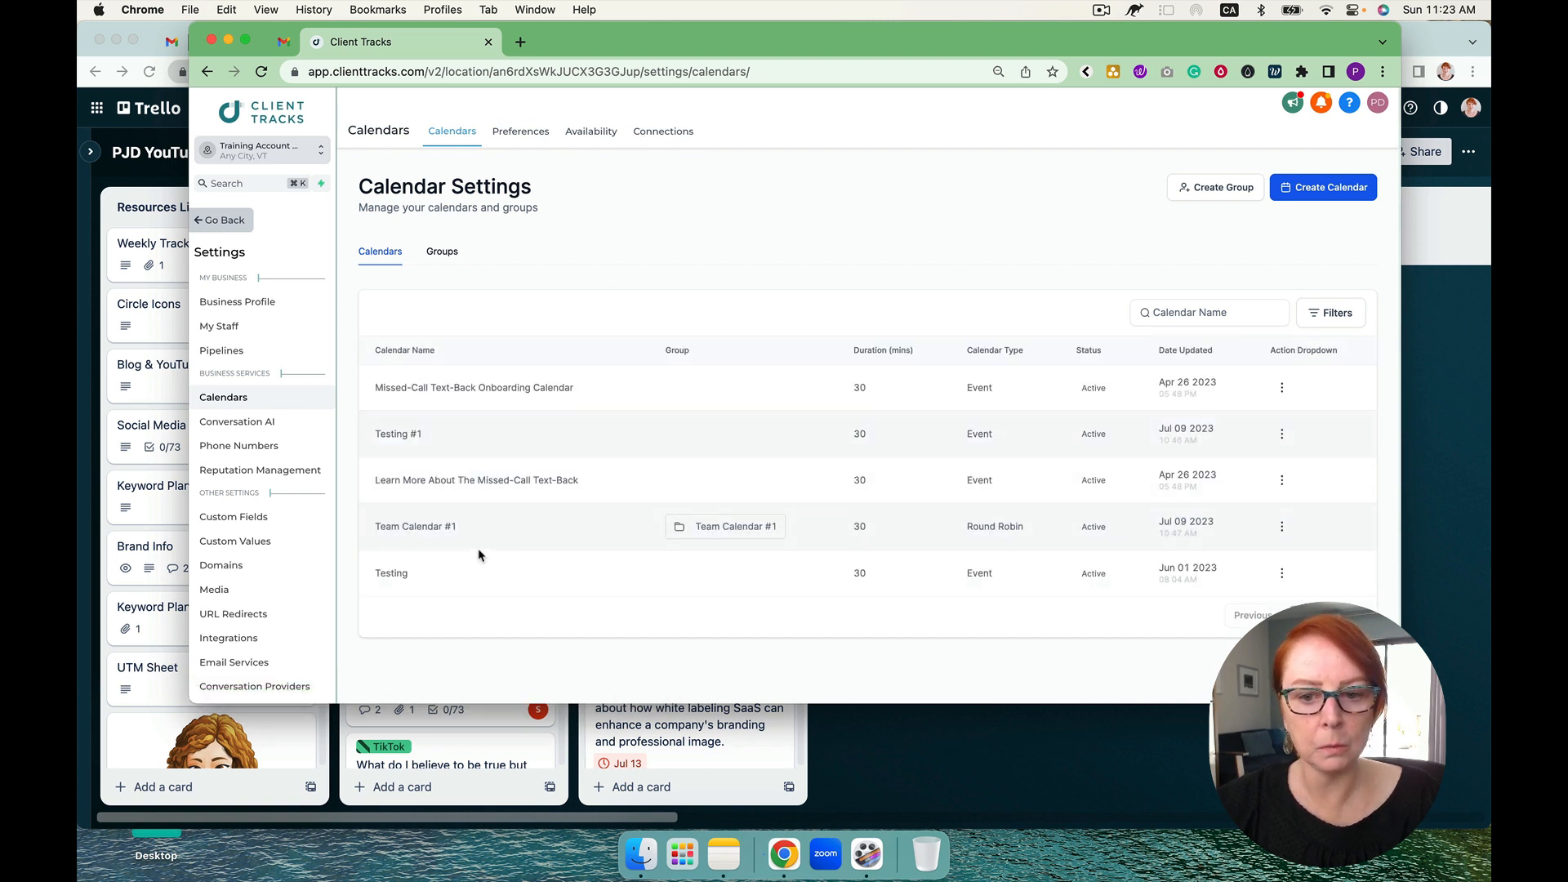
click(234, 221)
Step: Create a new workflow from scratch and give it an Appointment Status trigger
click(258, 443)
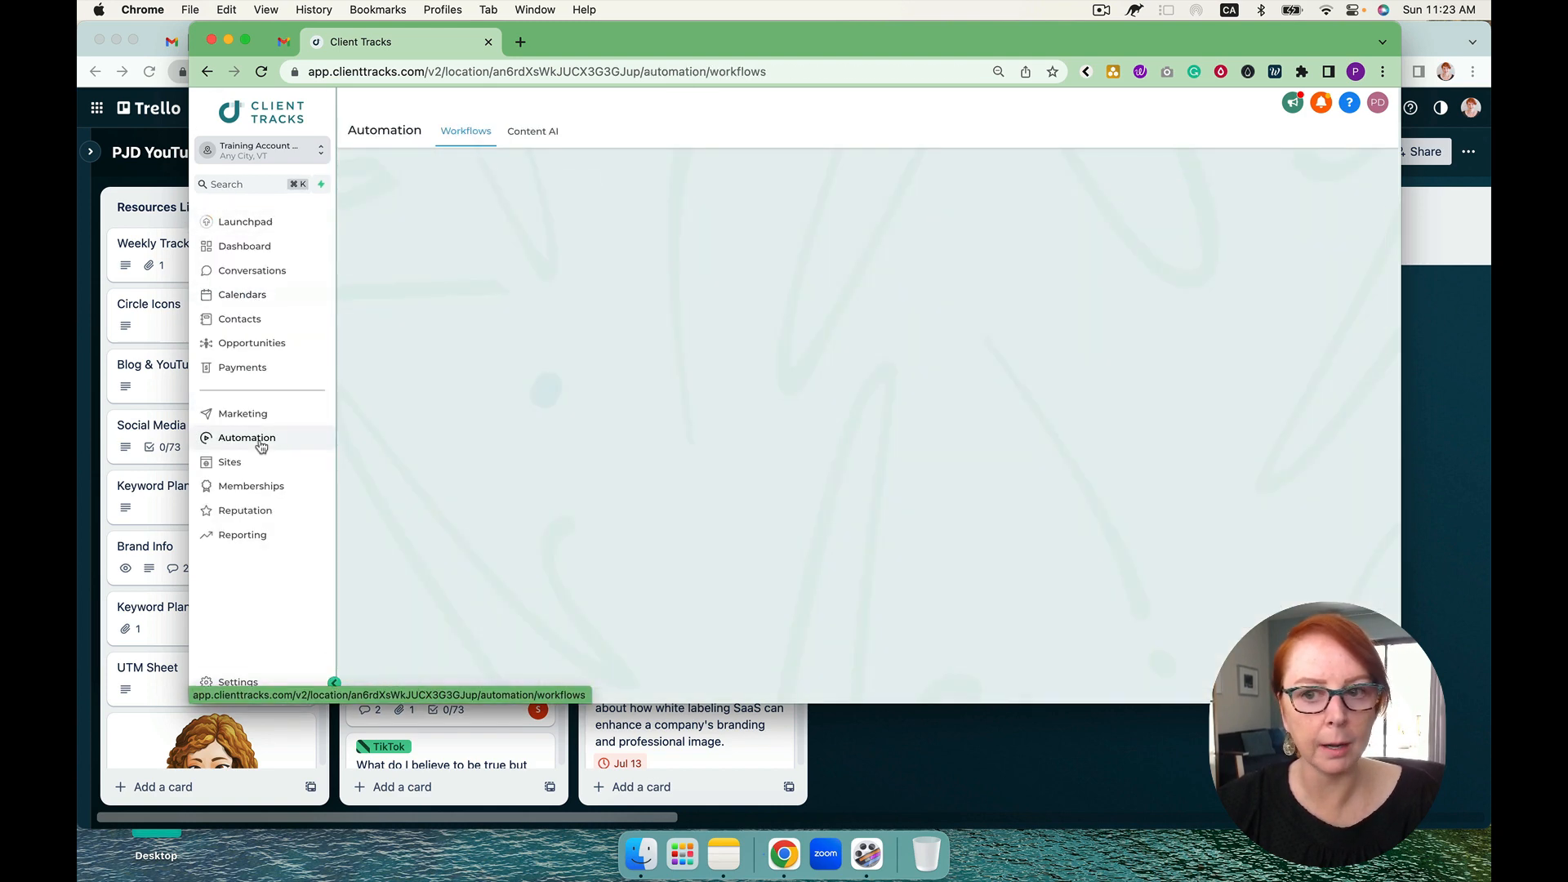
click(1218, 185)
click(635, 380)
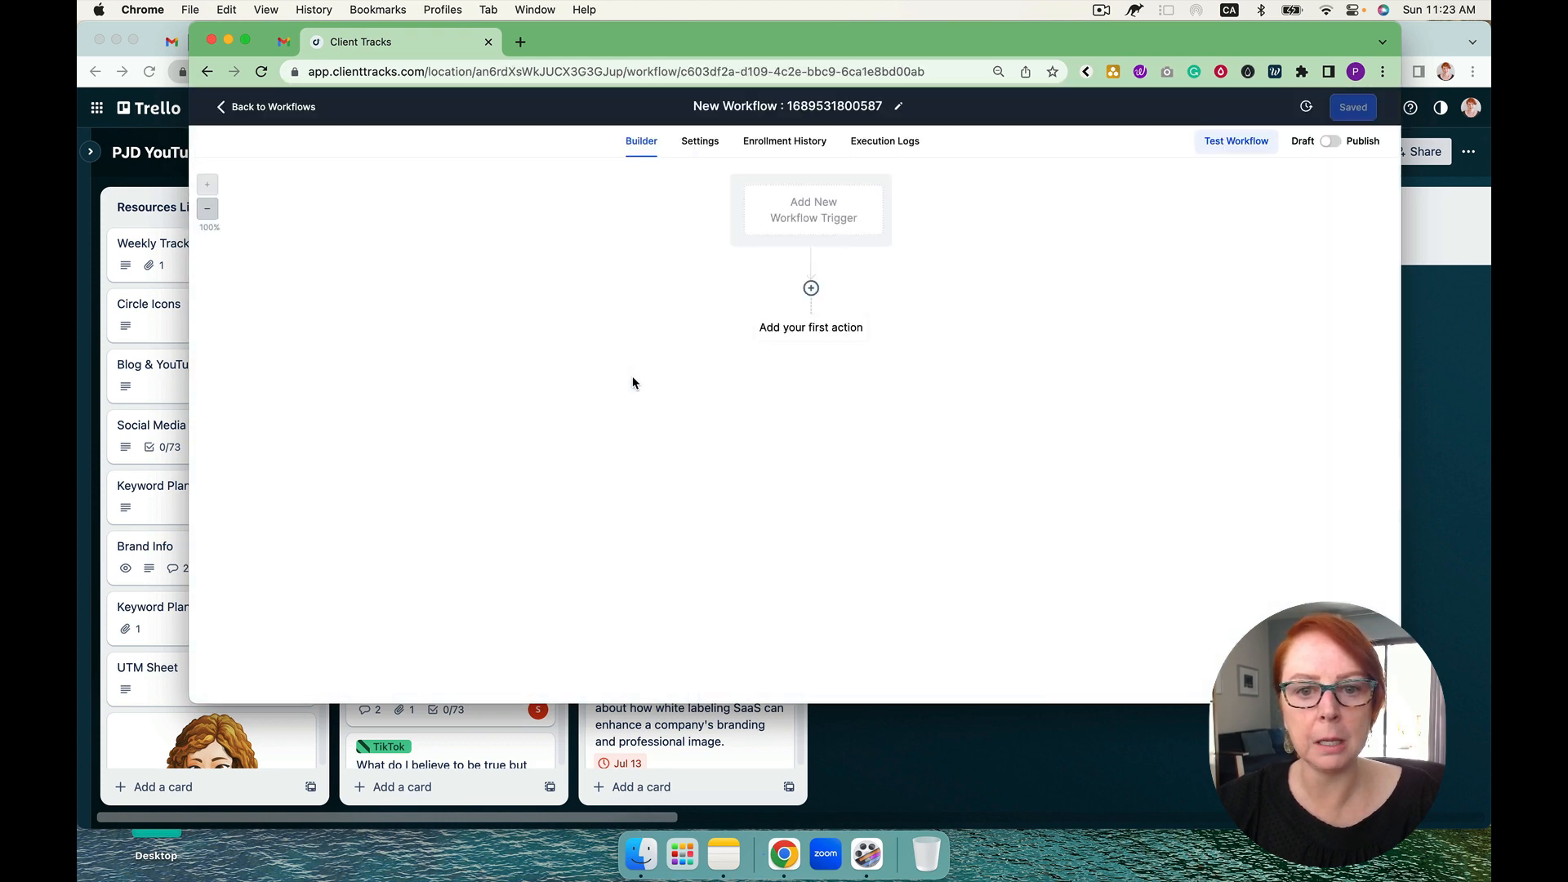
click(815, 205)
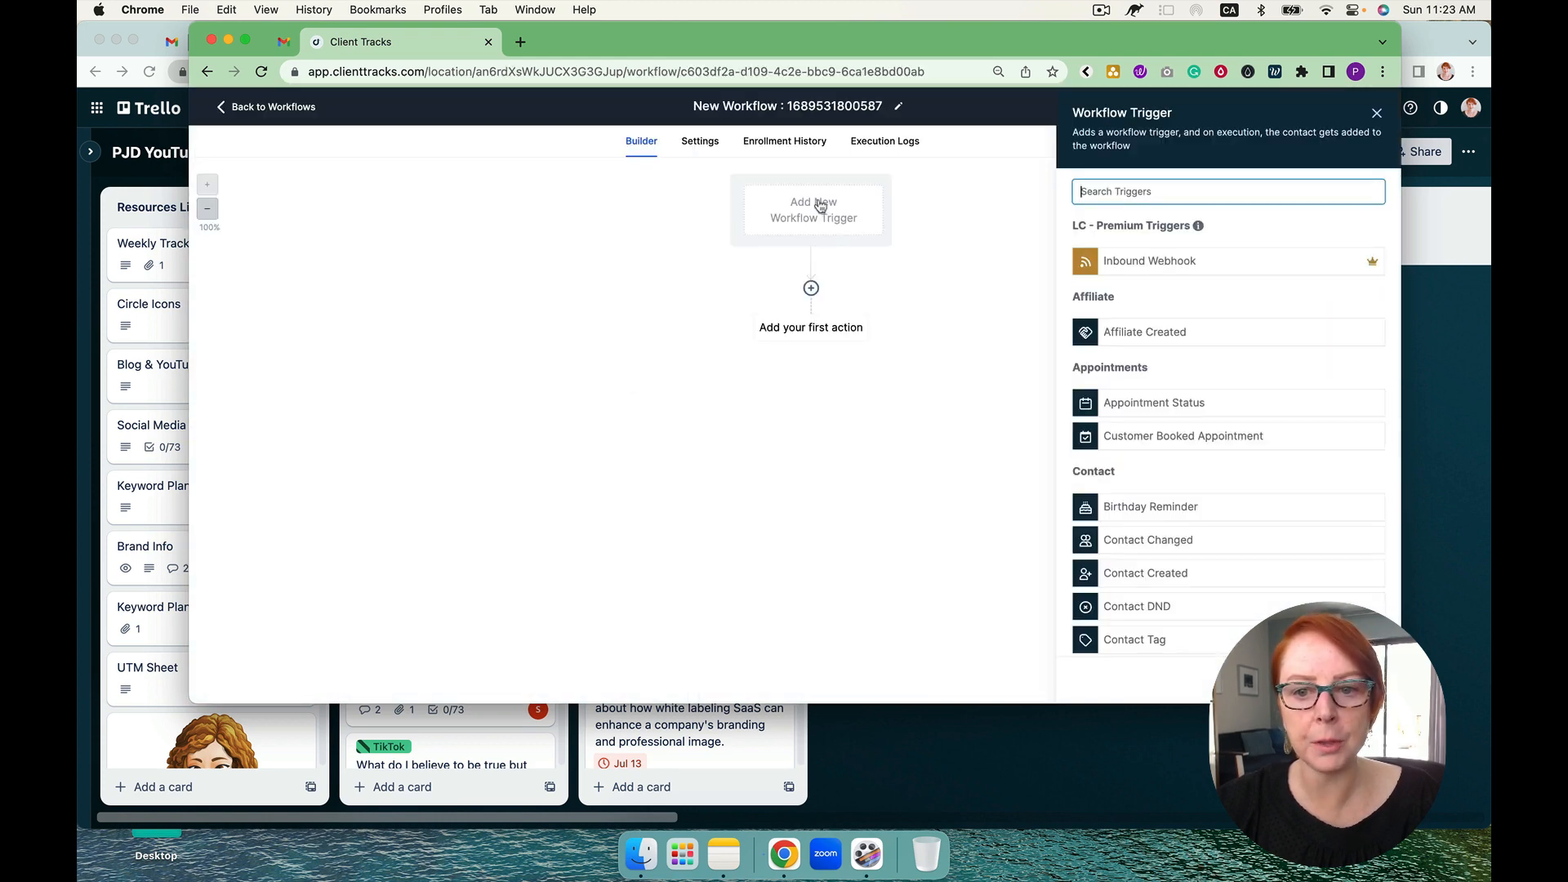
click(1159, 408)
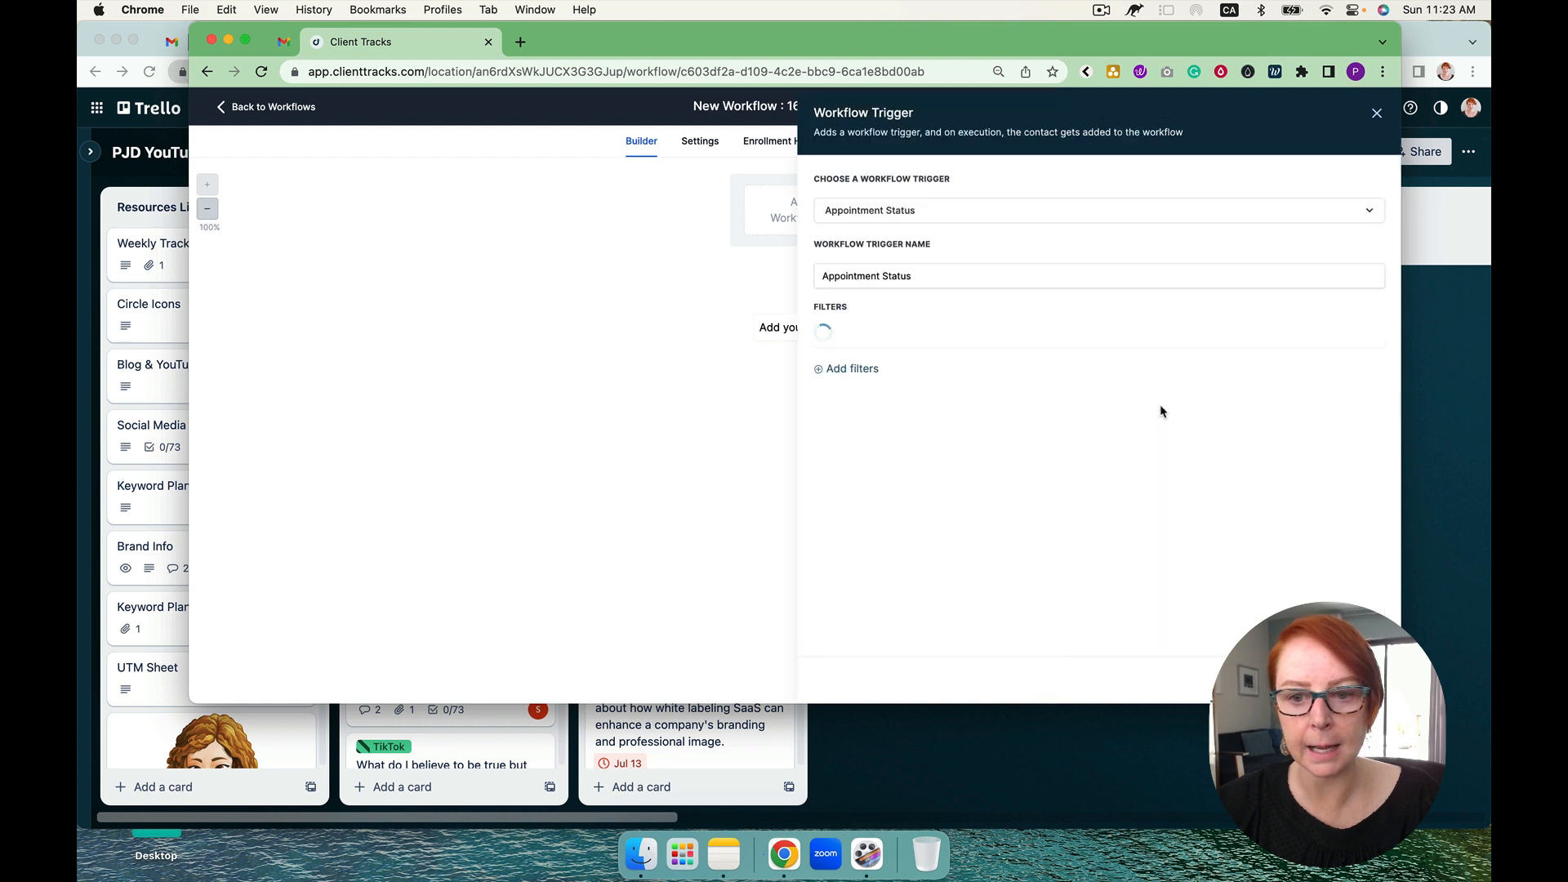
Step: Filter the trigger to appointments whose status is confirmed and that are in Team Calendar #1
click(852, 375)
click(870, 375)
click(878, 467)
click(1131, 377)
click(1137, 458)
click(851, 416)
click(850, 416)
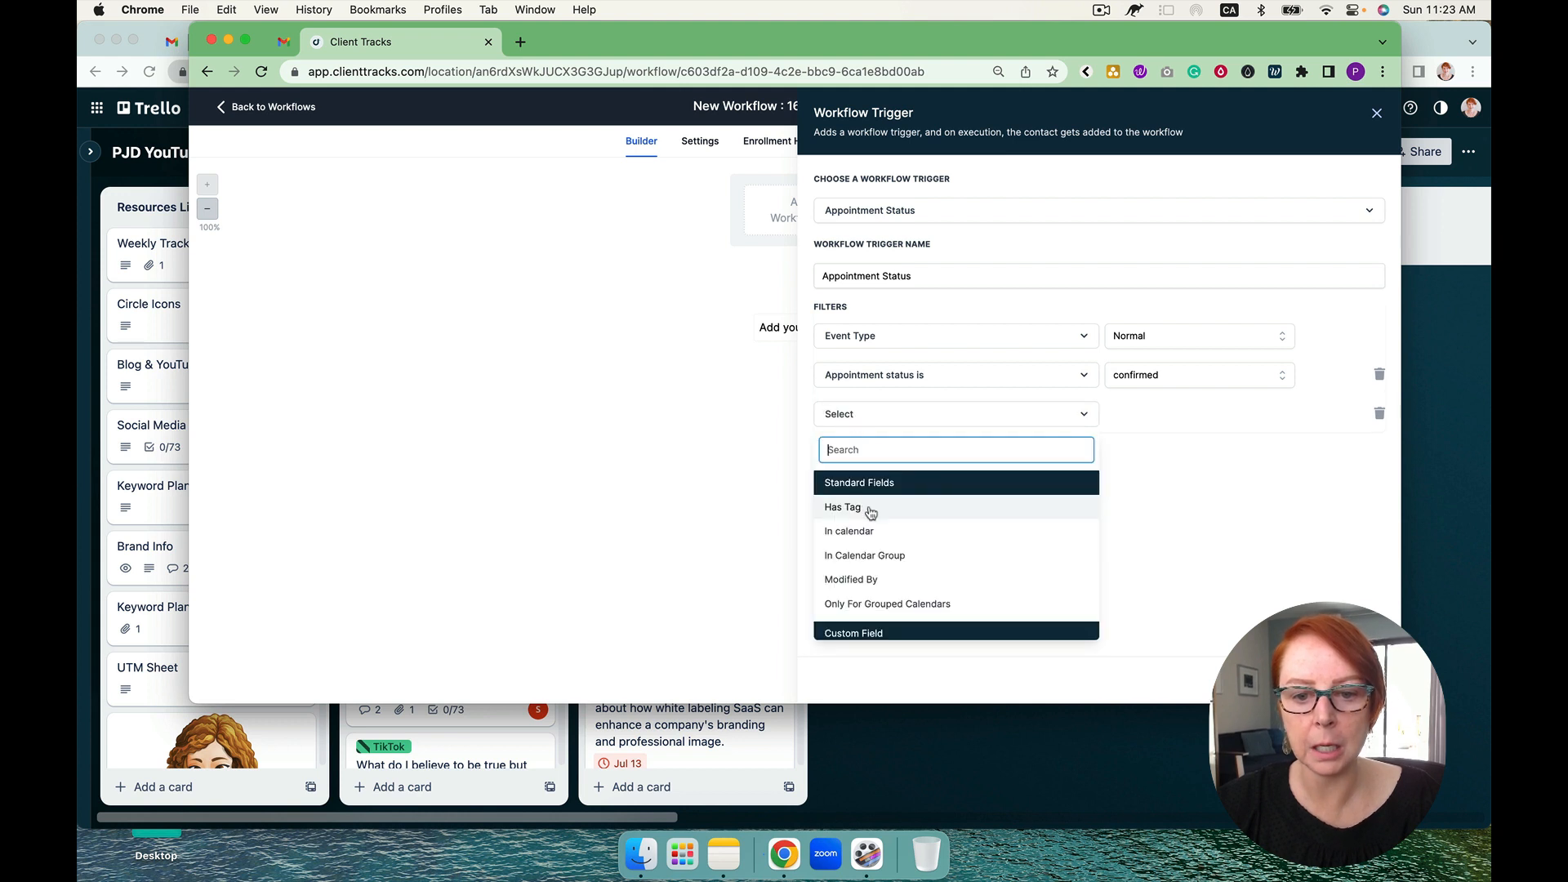
click(871, 529)
click(1153, 414)
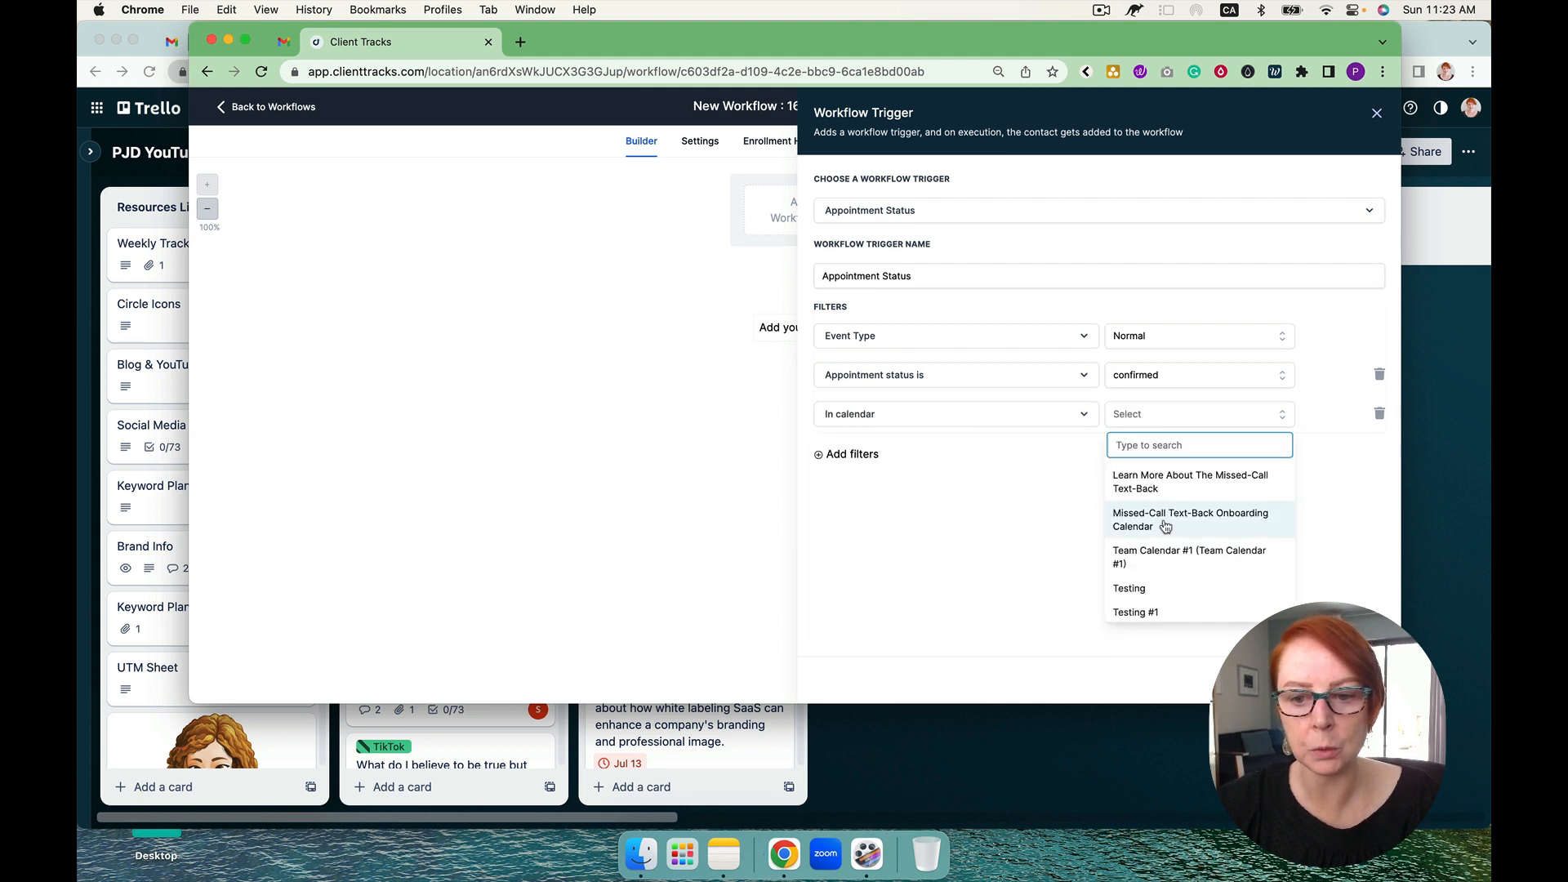
click(1165, 549)
Step: Name the trigger "Appt. Confirmed Team Calendar #1" and save it
click(821, 278)
text(Canfimre)
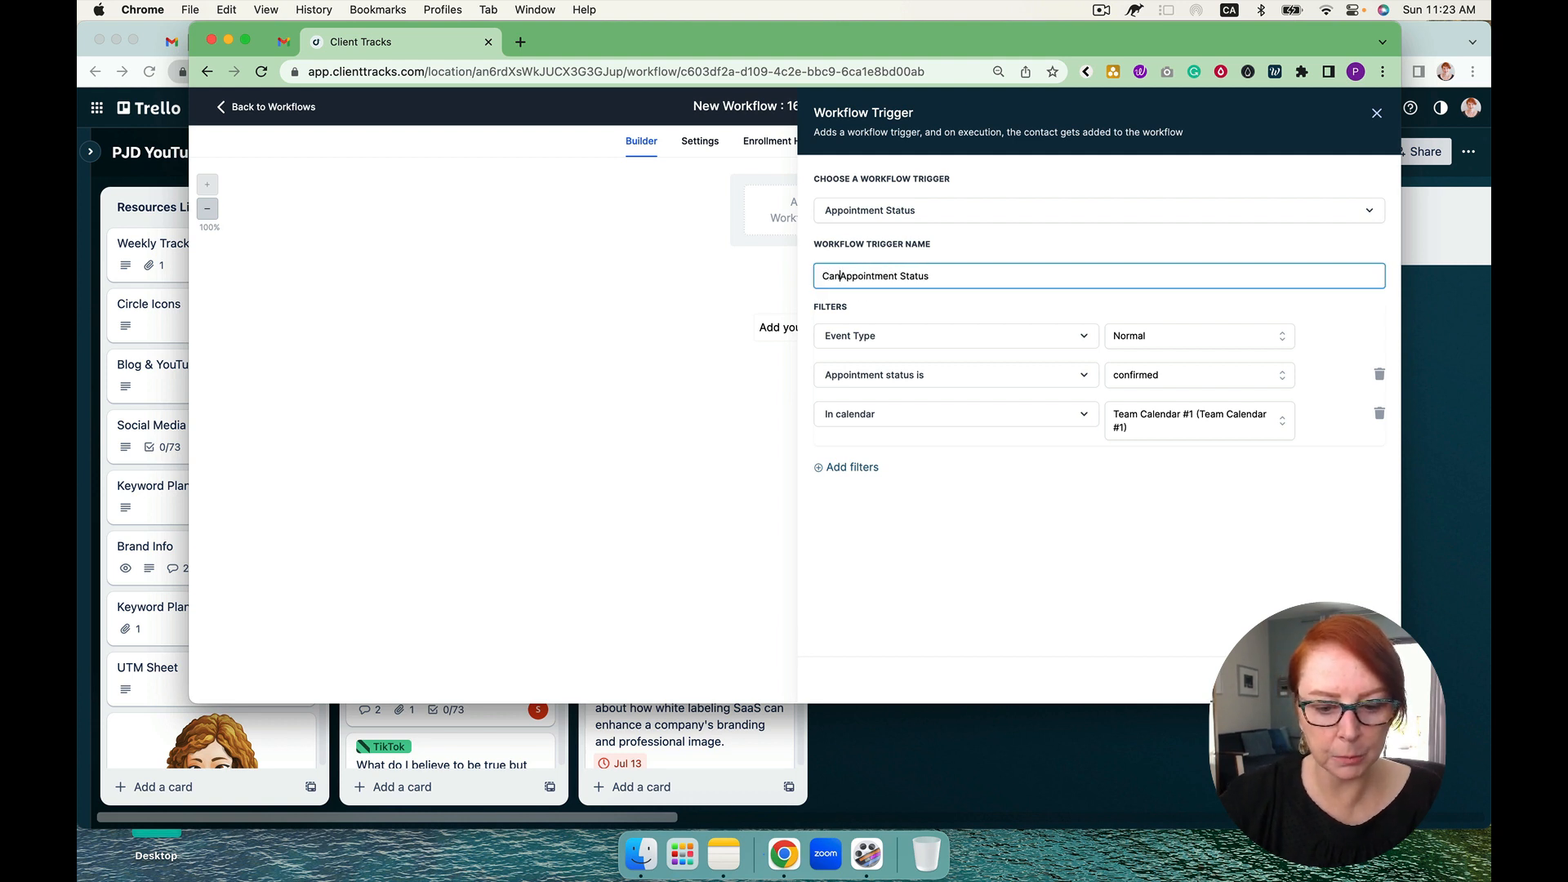
key(BackSpace)
key(BackSpace)
key(BackSpace)
key(BackSpace)
key(BackSpace)
key(BackSpace)
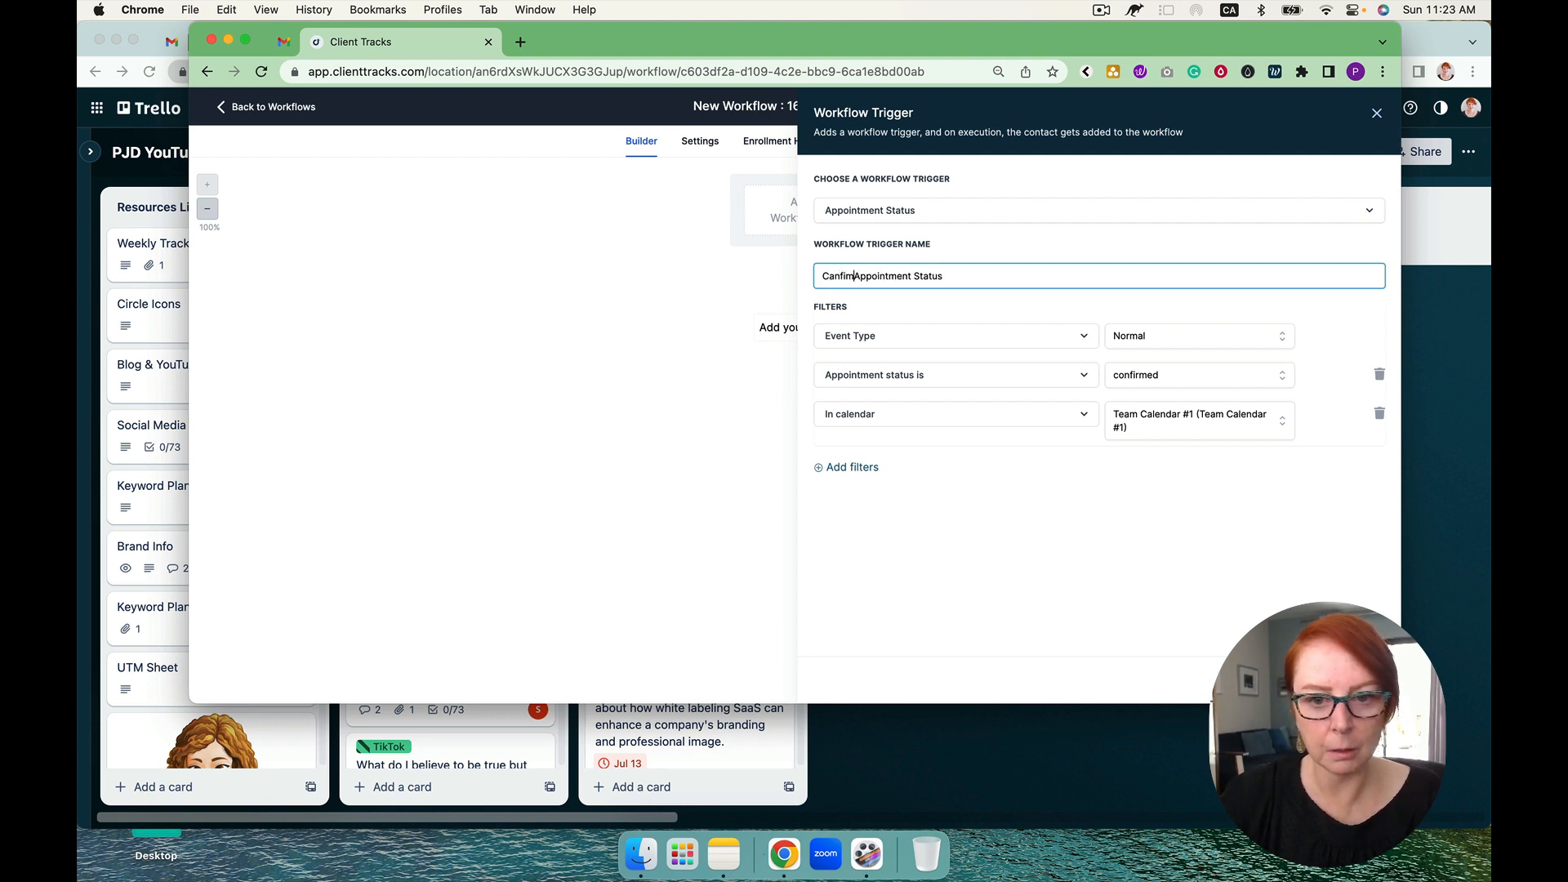
key(BackSpace)
text(onfirmed)
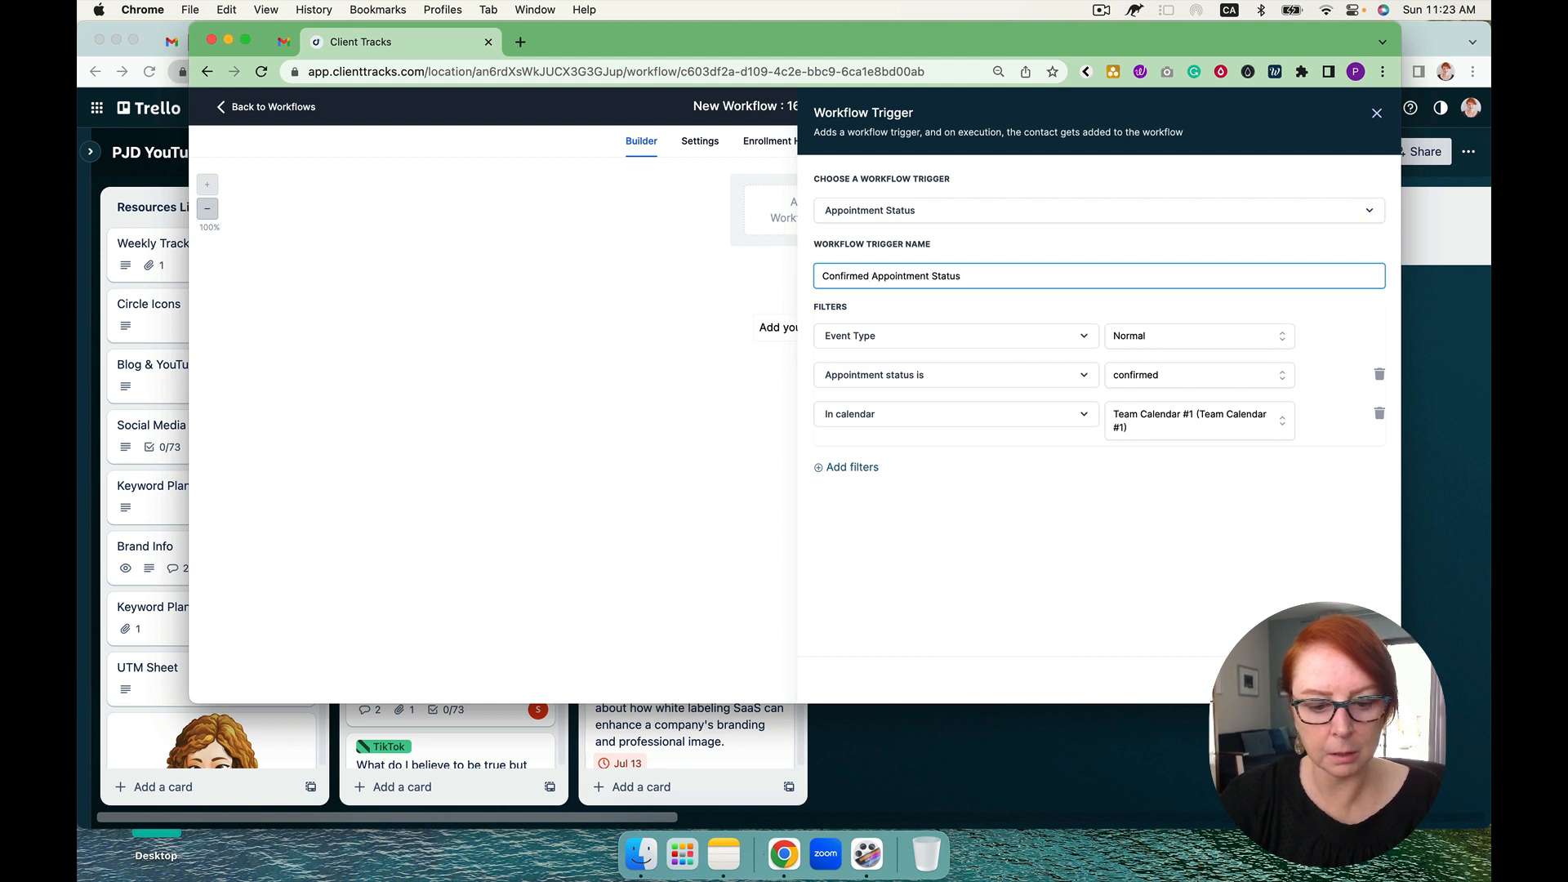
text( Tem Calednar #1)
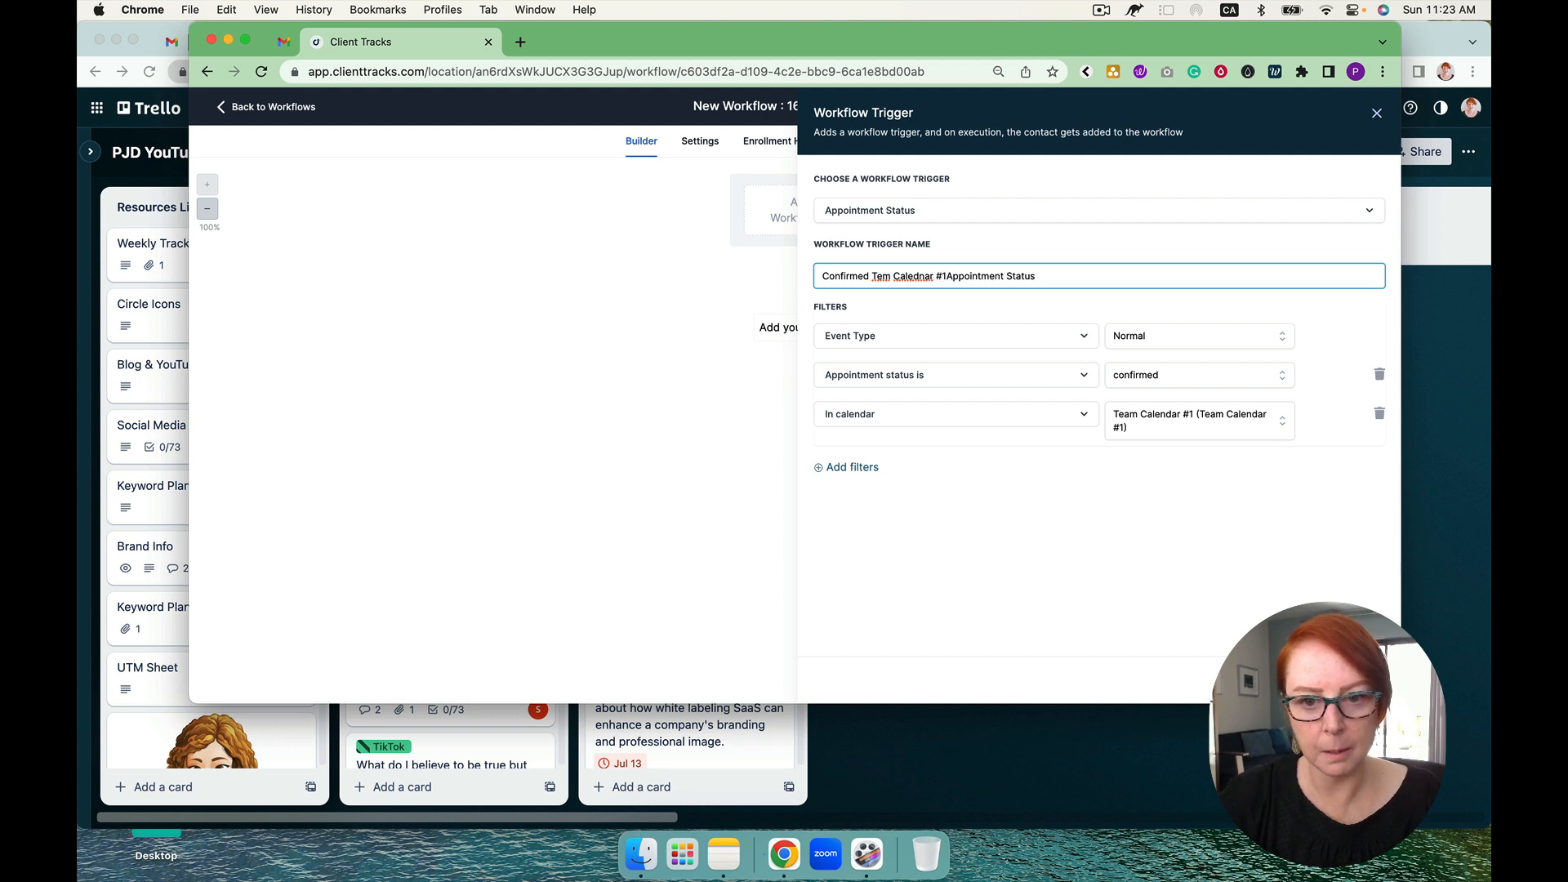
key(alt+shift+Left)
key(alt+shift+Left)
text(A)
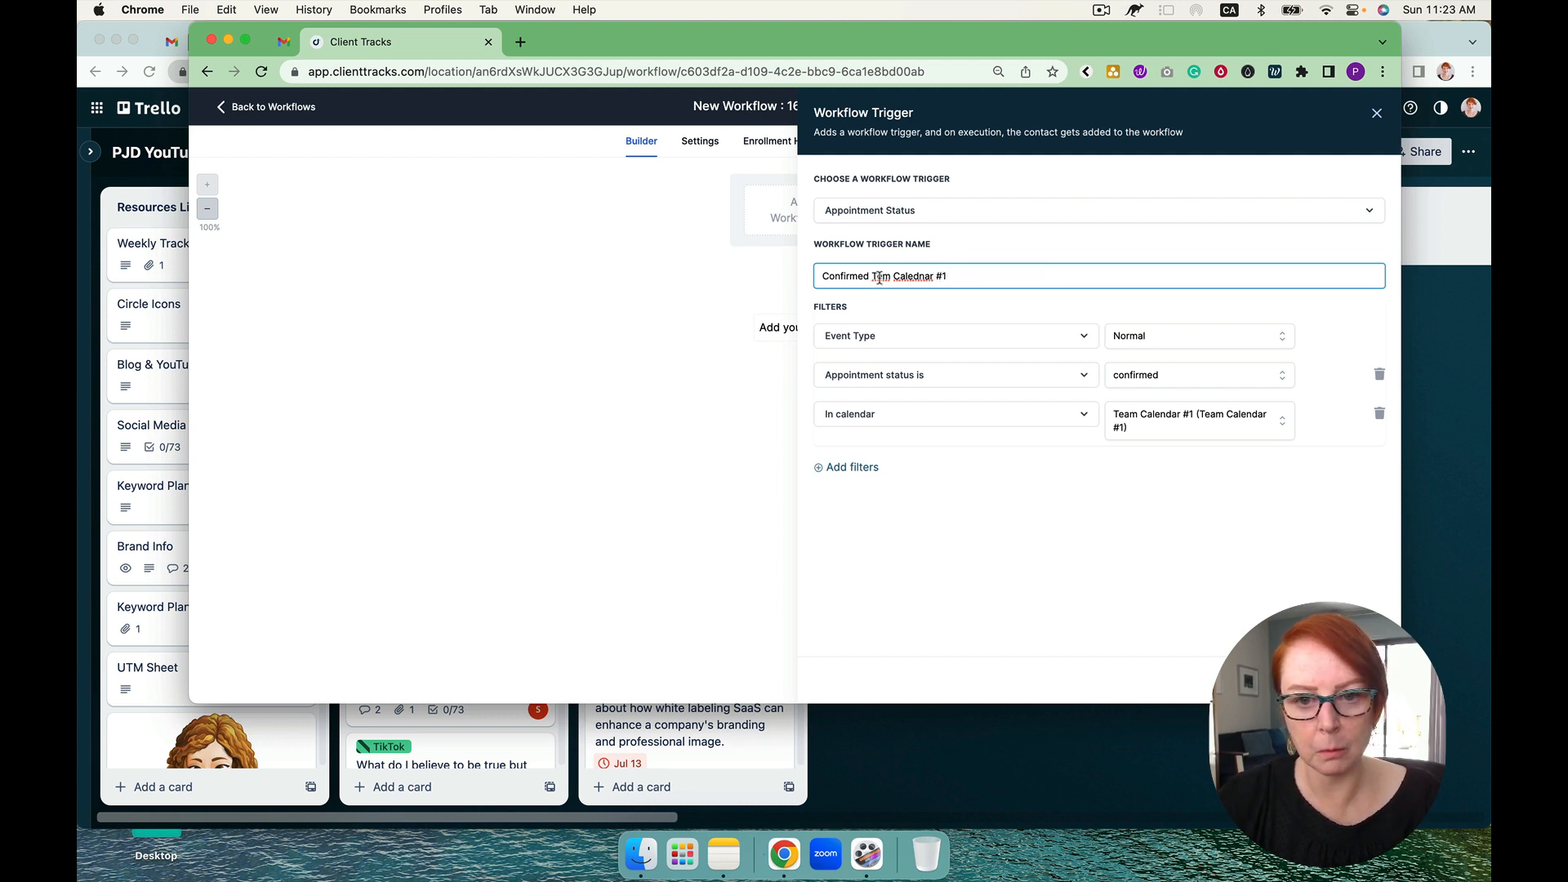
click(881, 276)
text(a)
right_click(921, 278)
click(941, 294)
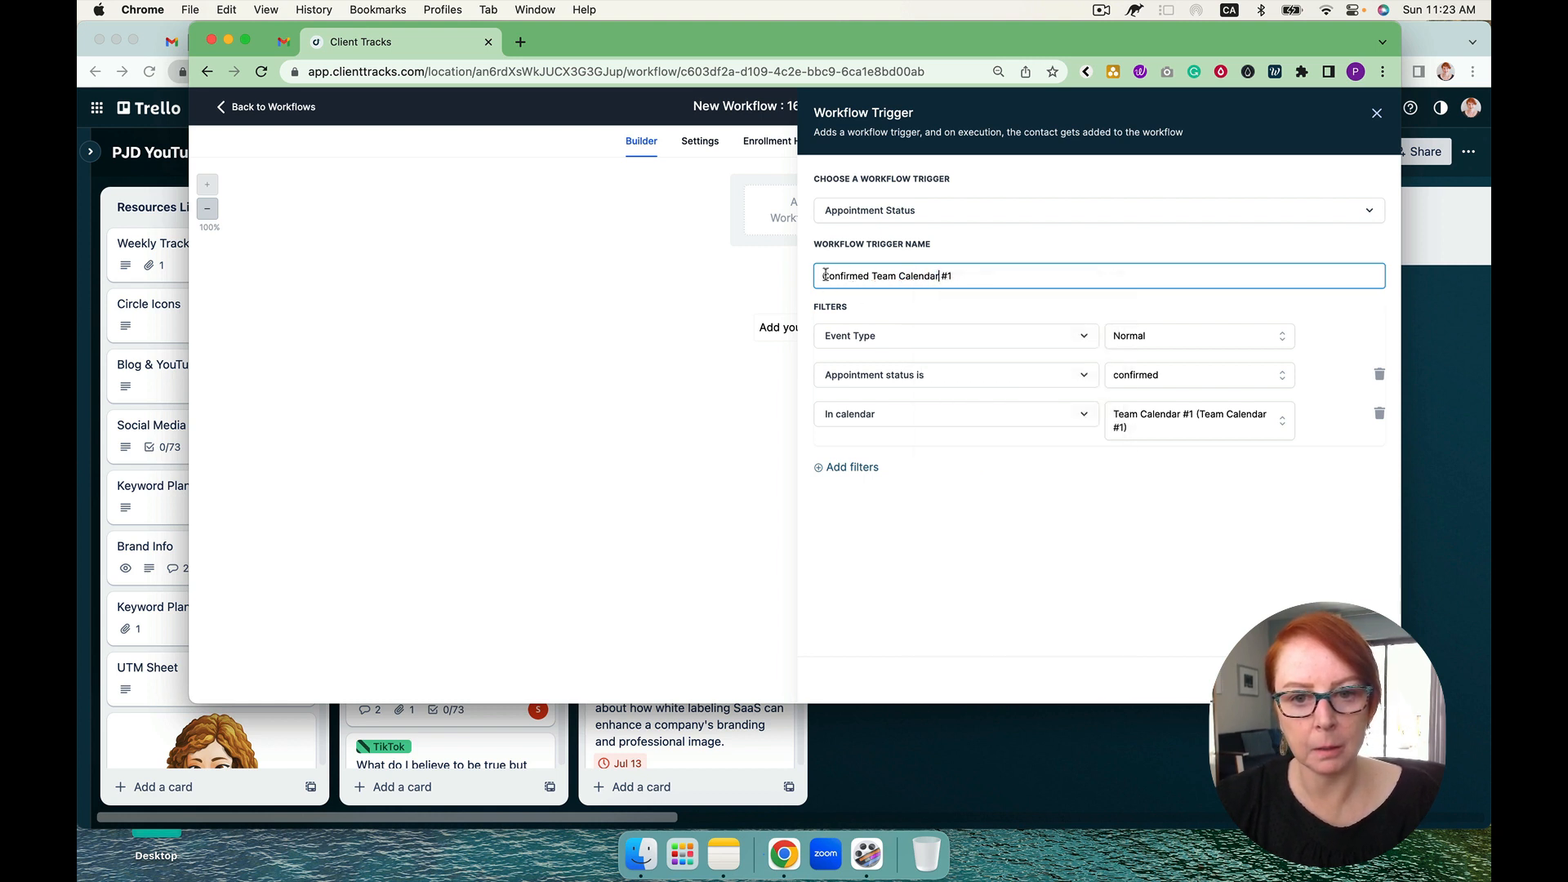
text(Appt.)
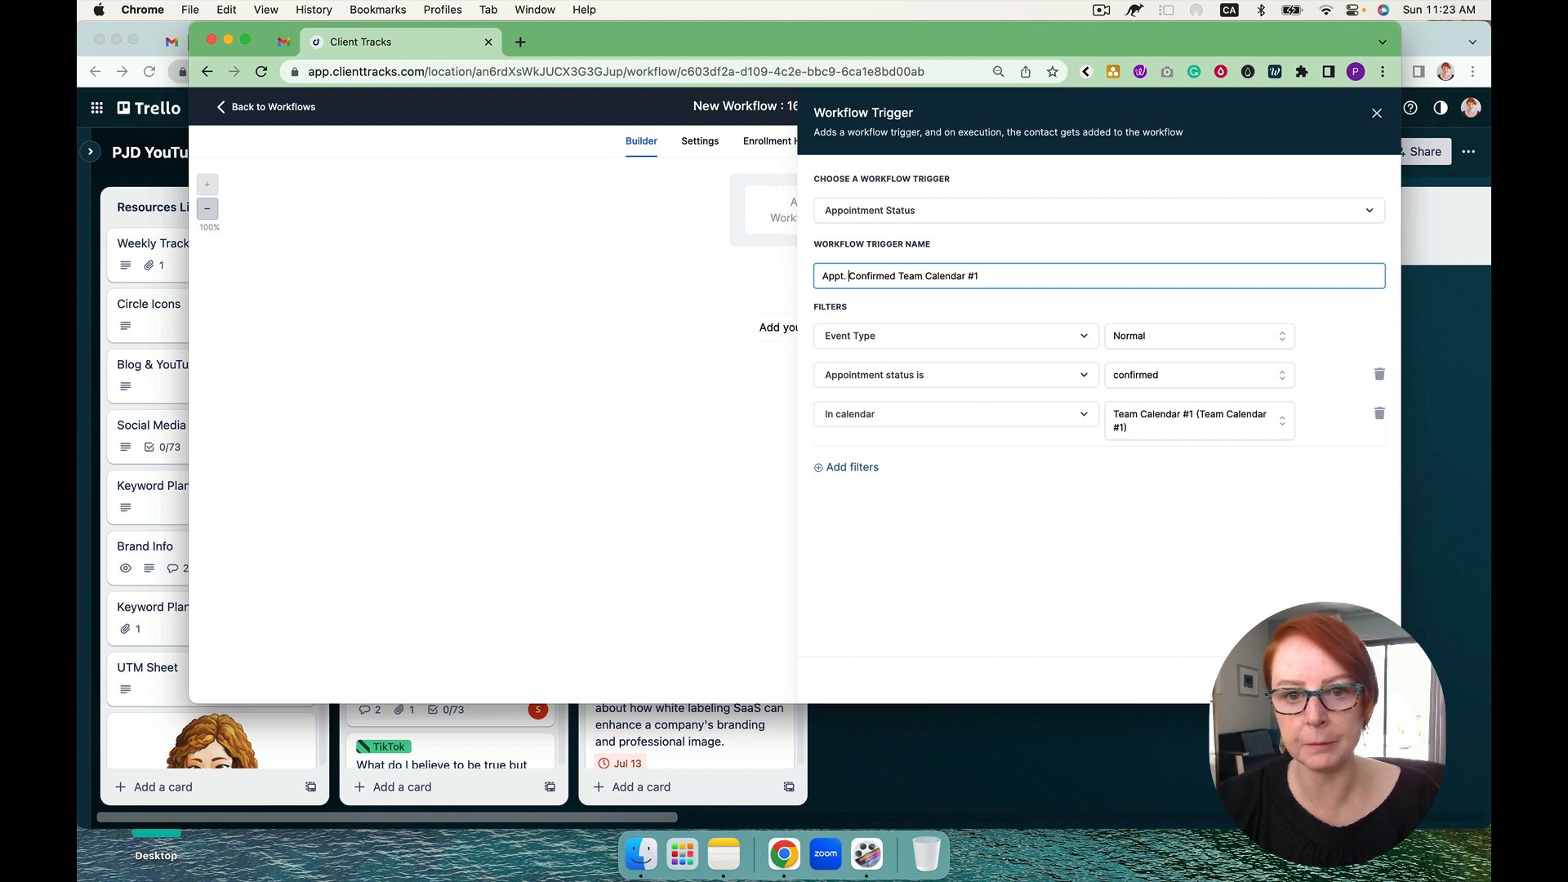
click(1343, 680)
Step: Rename the workflow "HT #1 - Appt Conf & Reminder Workflow" and save the workflow
triple_click(842, 104)
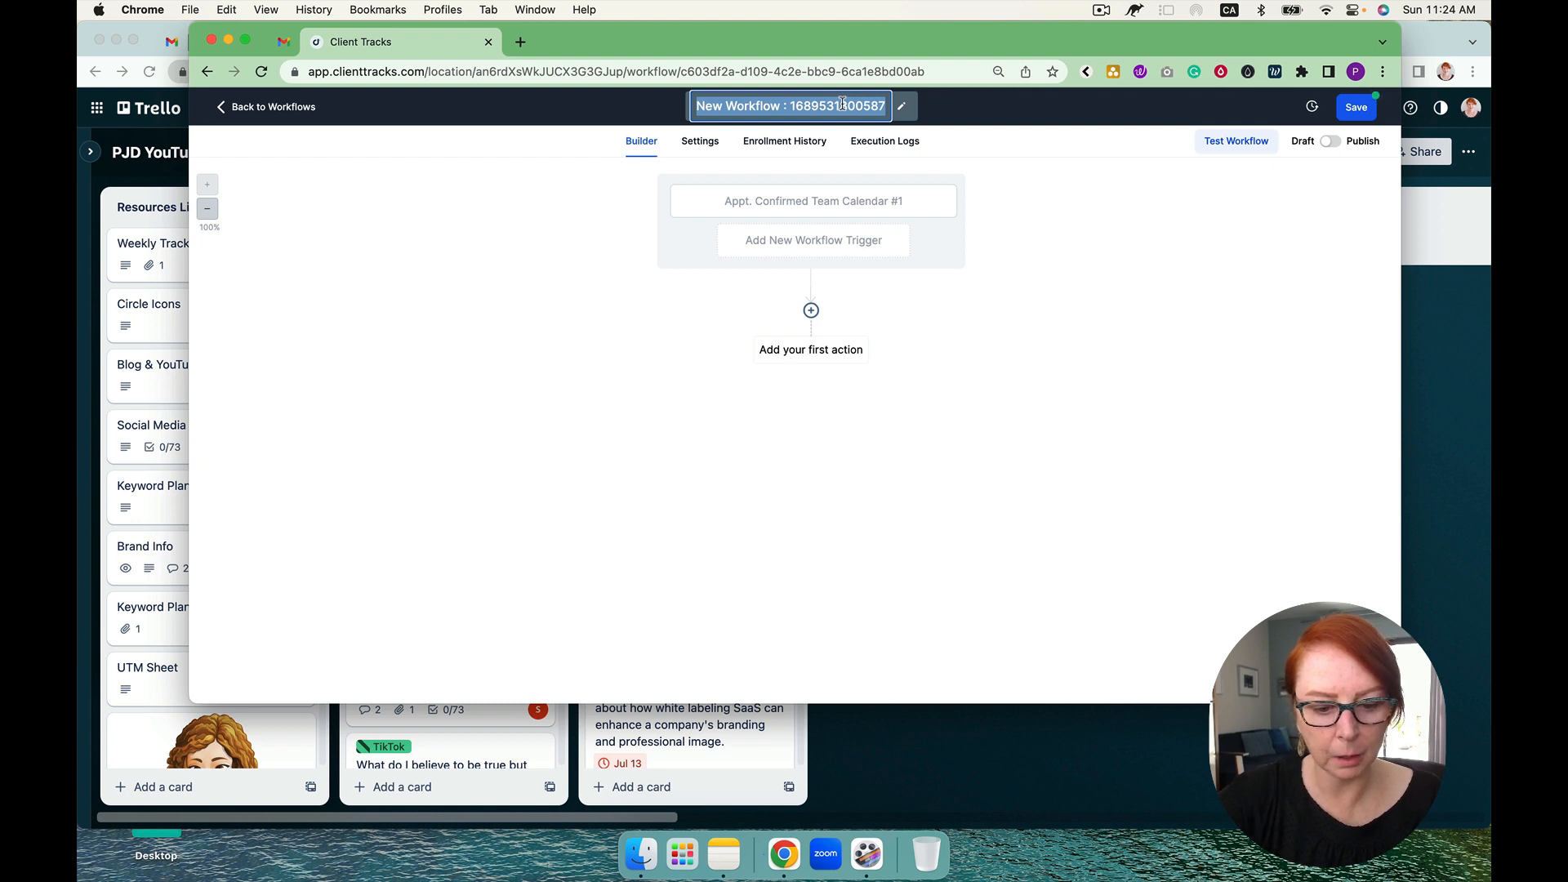
text(W)
key(BackSpace)
text(H)
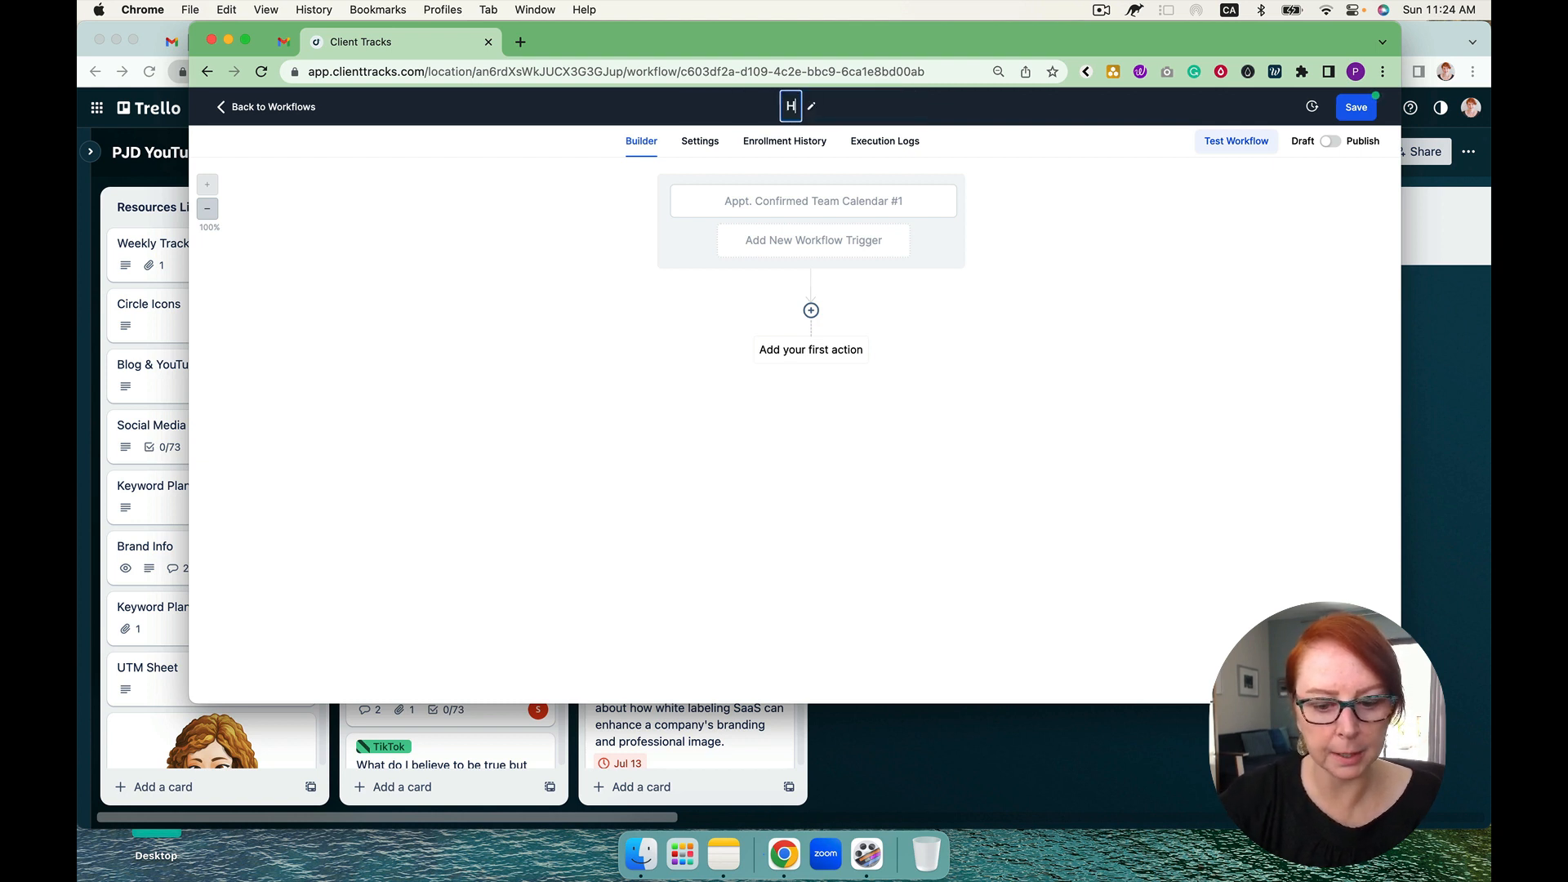
text(T #)
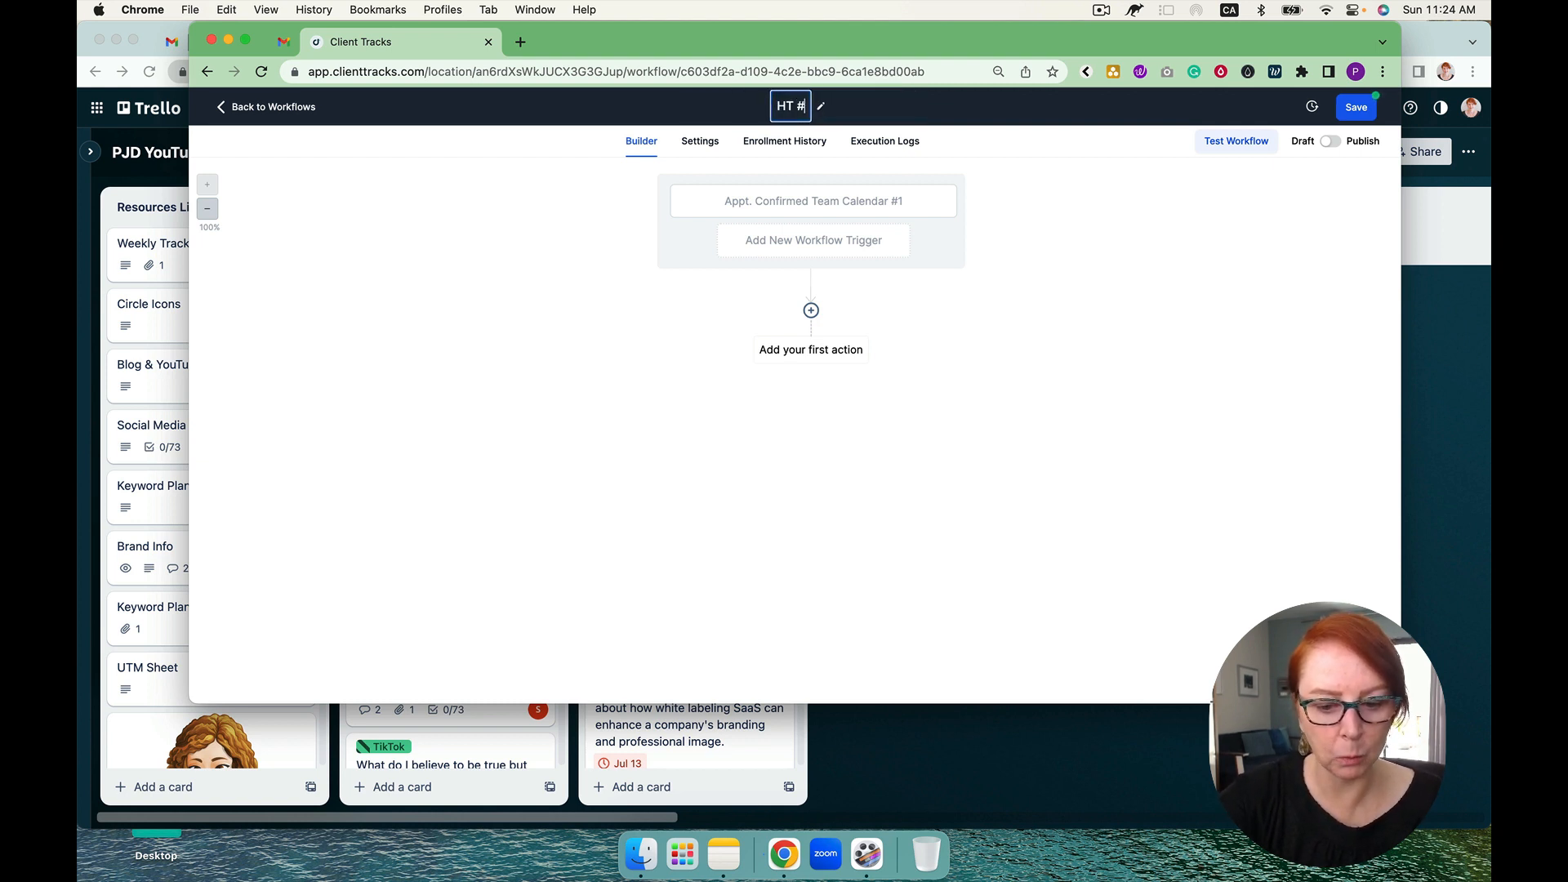
text(1 -)
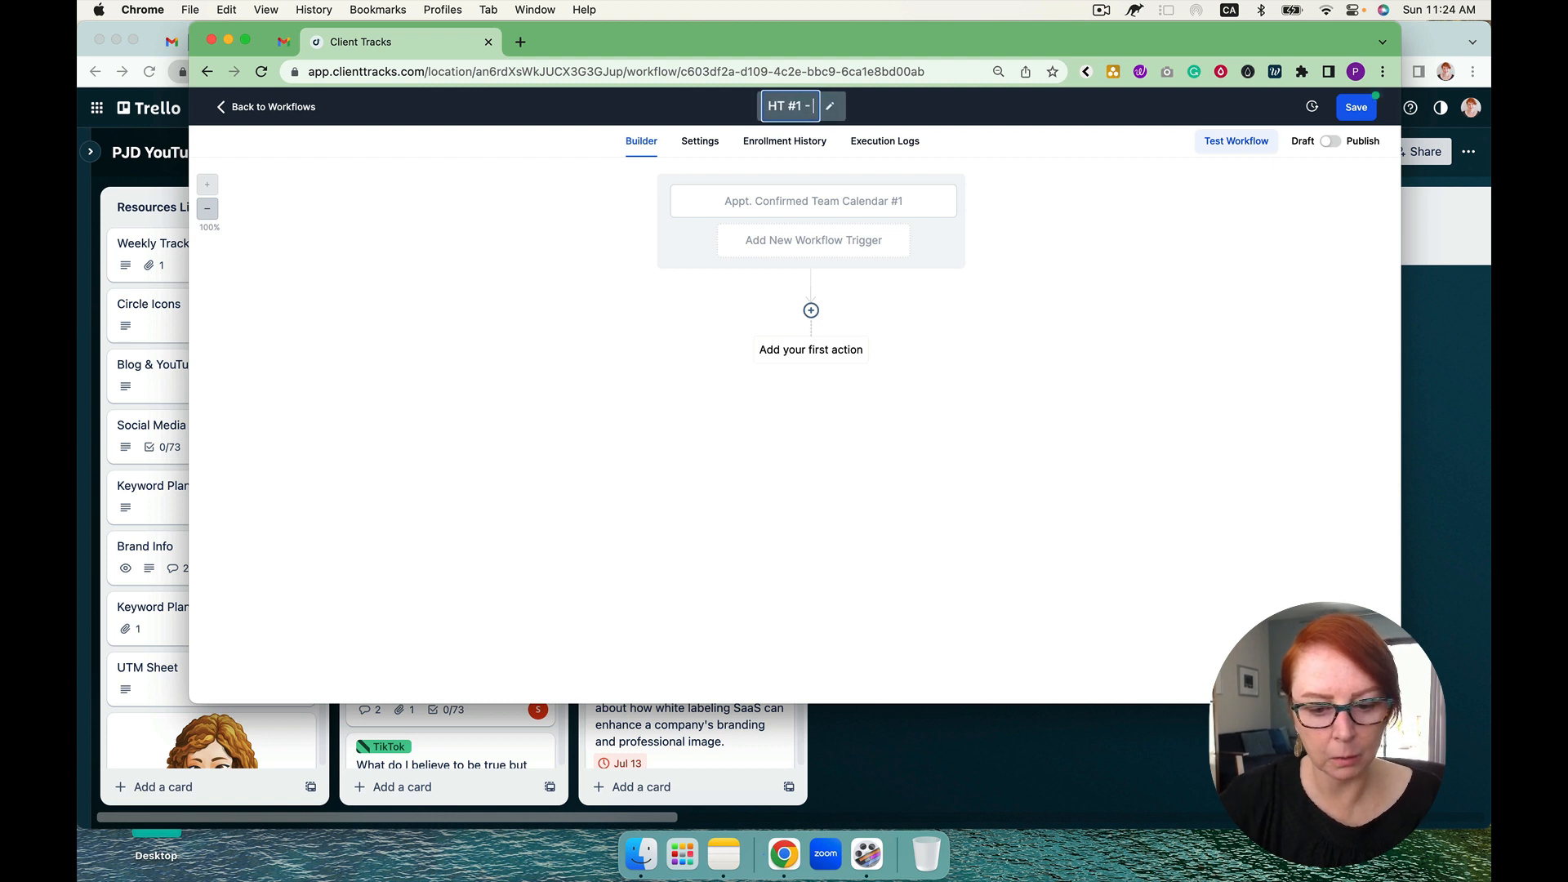
text( Appt Conf)
key(BackSpace)
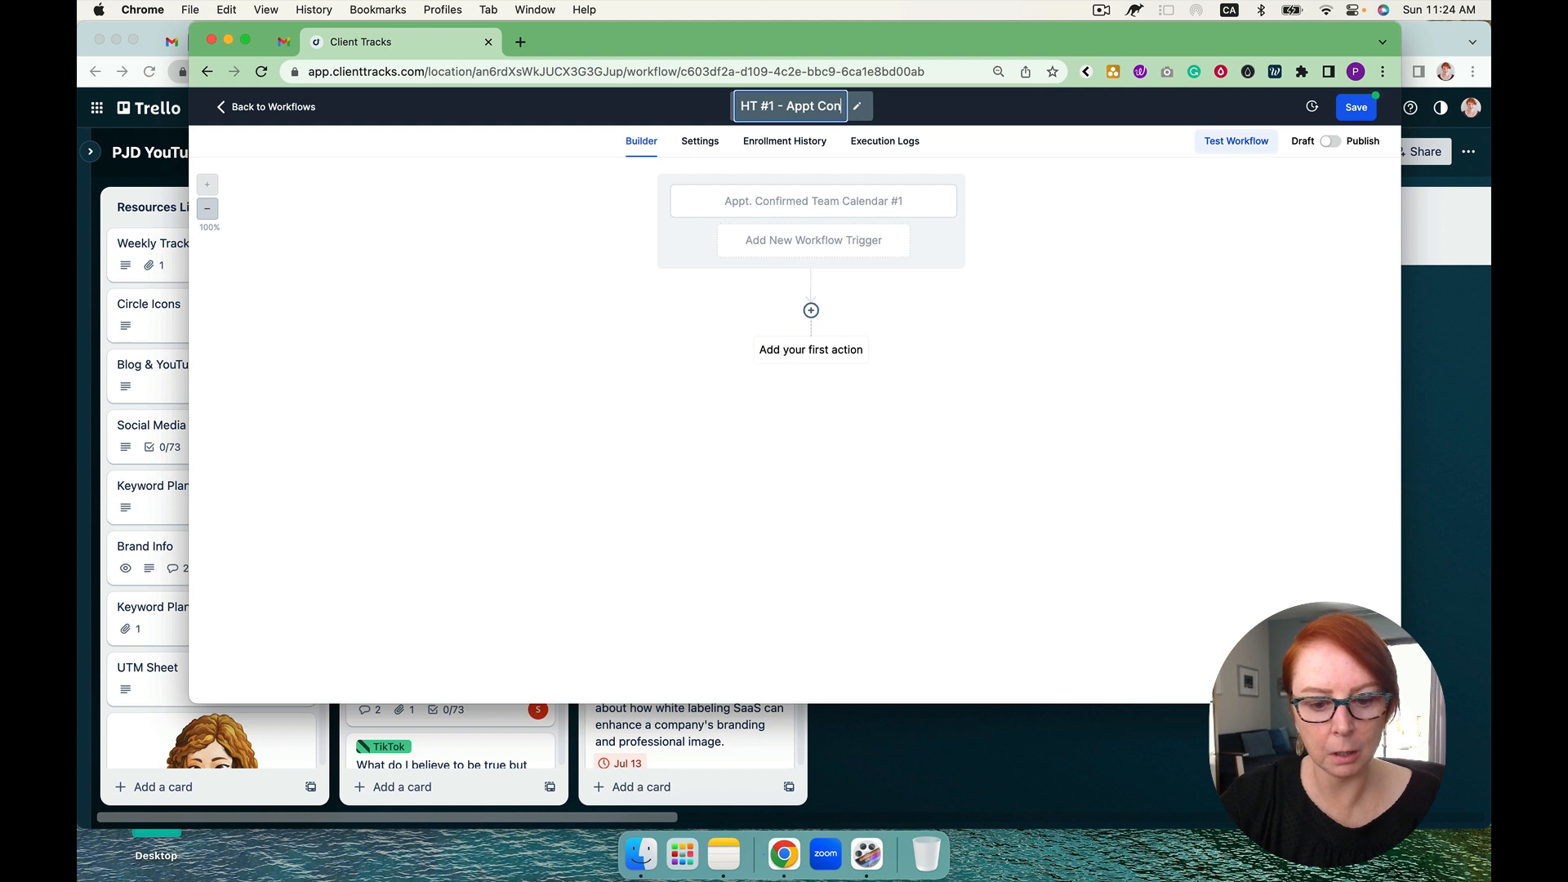
text(f & R)
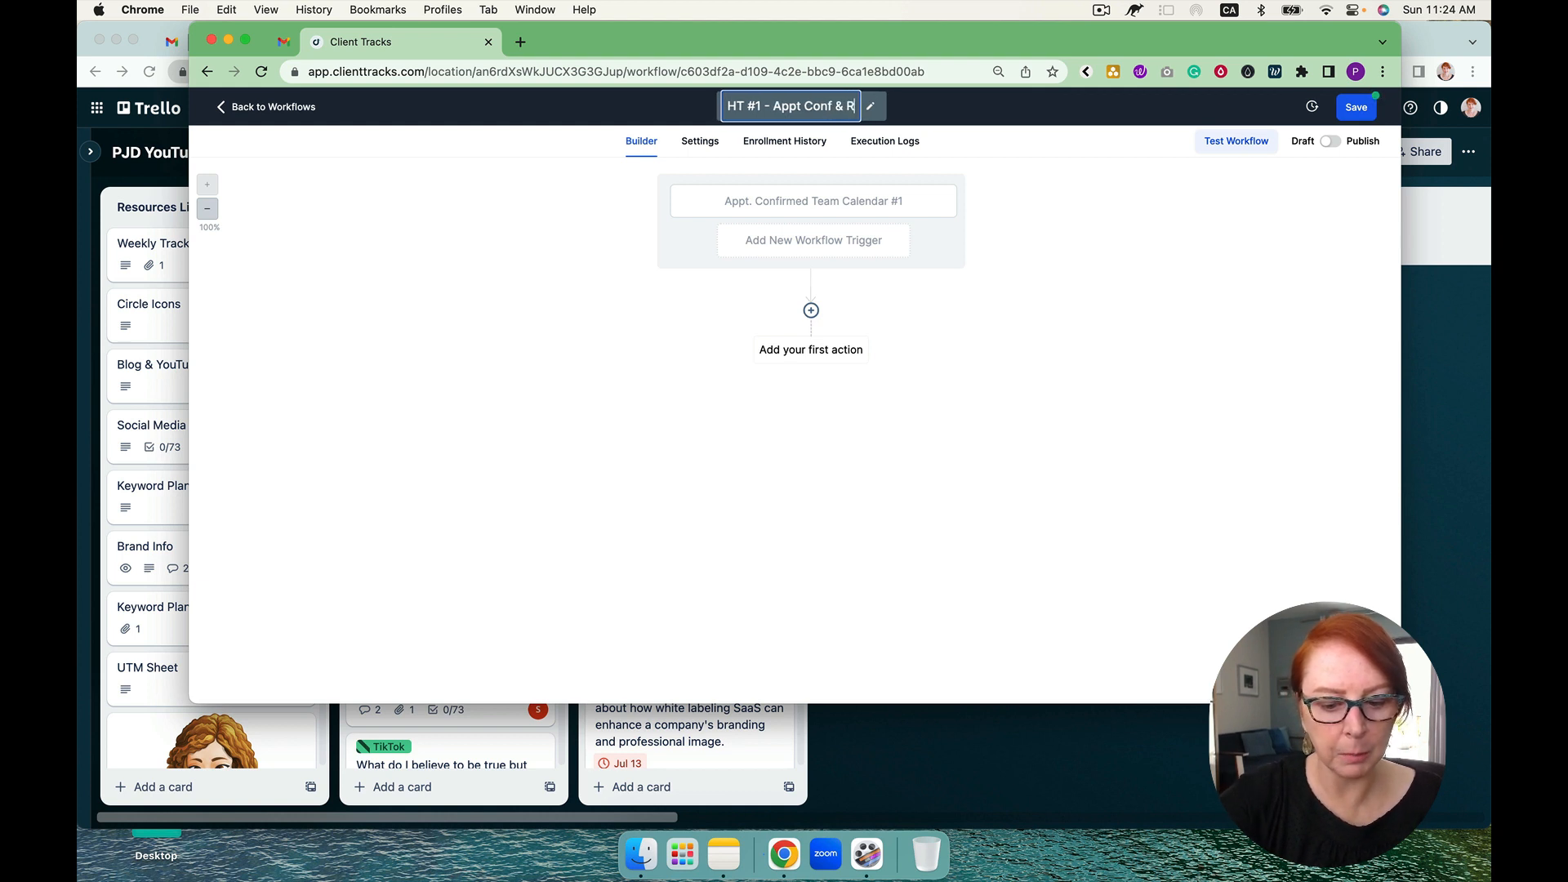
text(eminder Workflow)
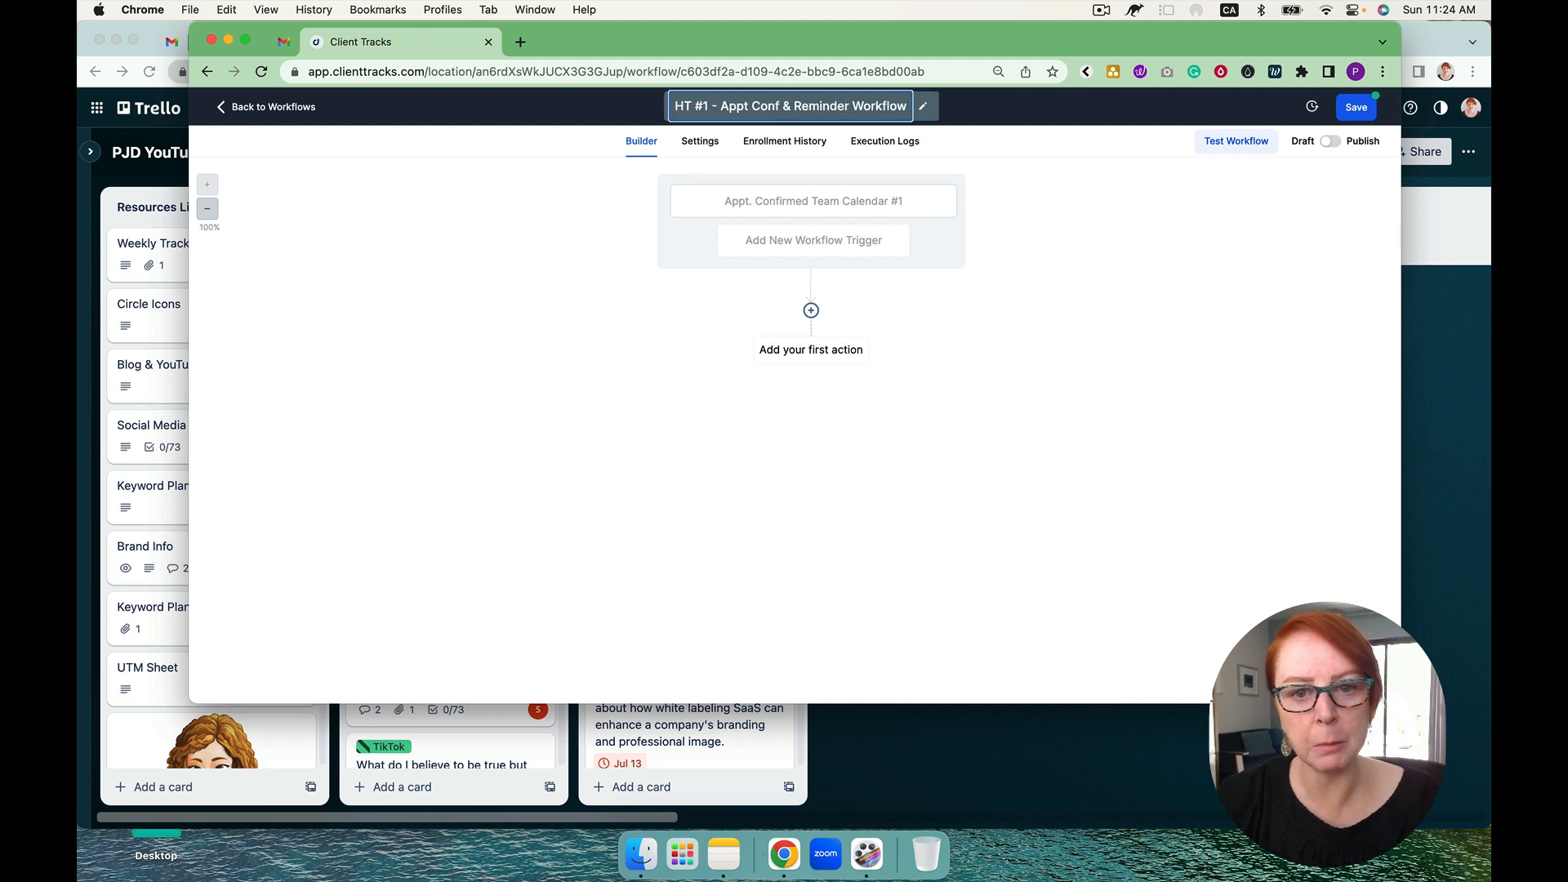
key(Return)
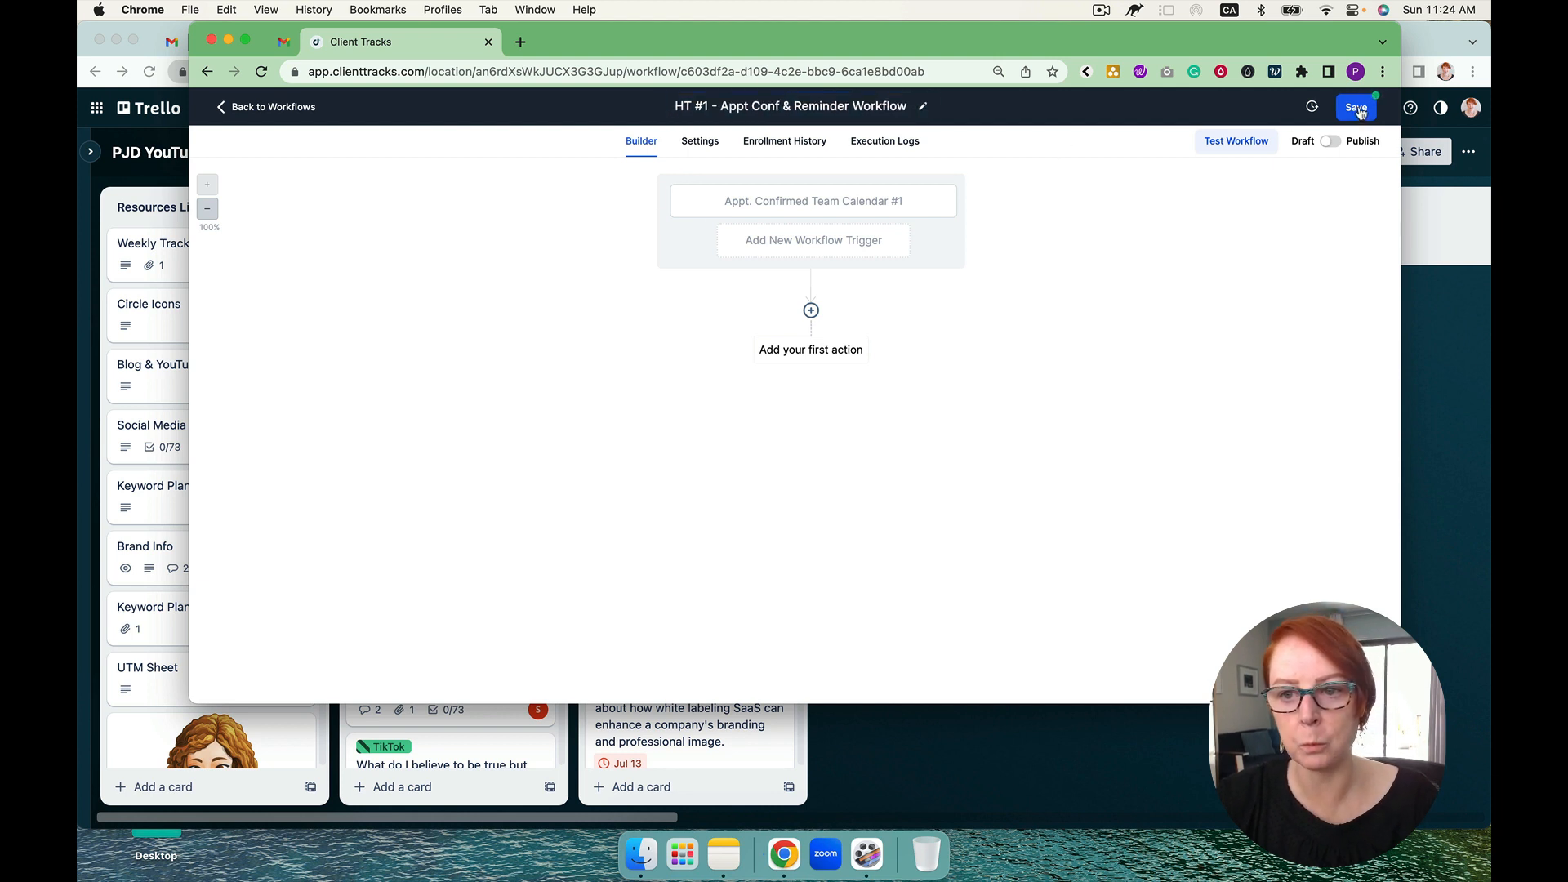
click(1358, 109)
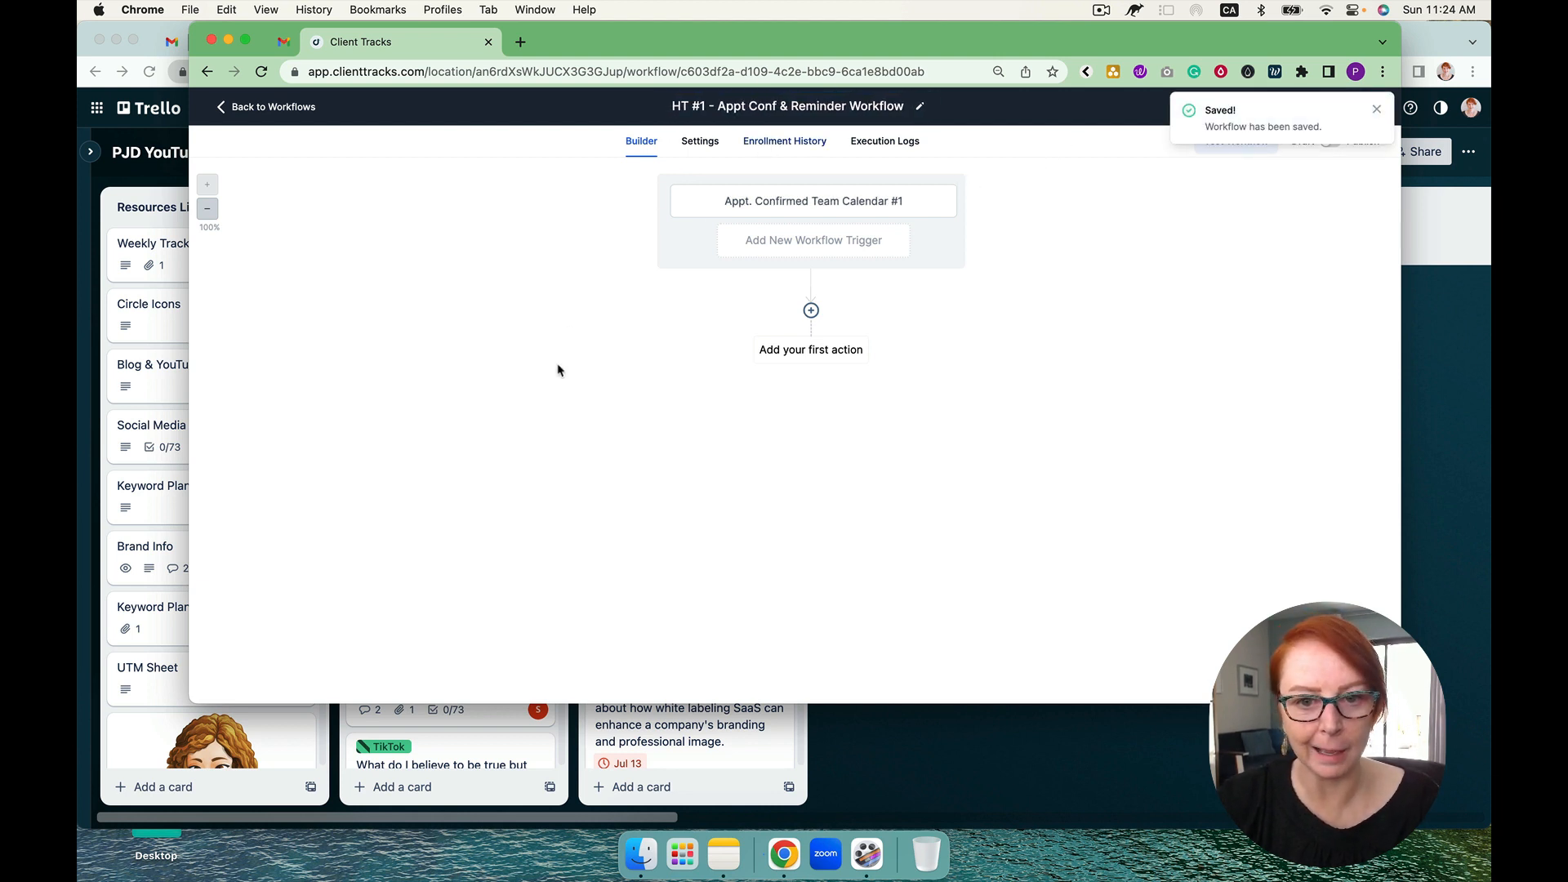
Step: Add an Add Tag action as the first action with the tag "ggg" and save it
click(811, 310)
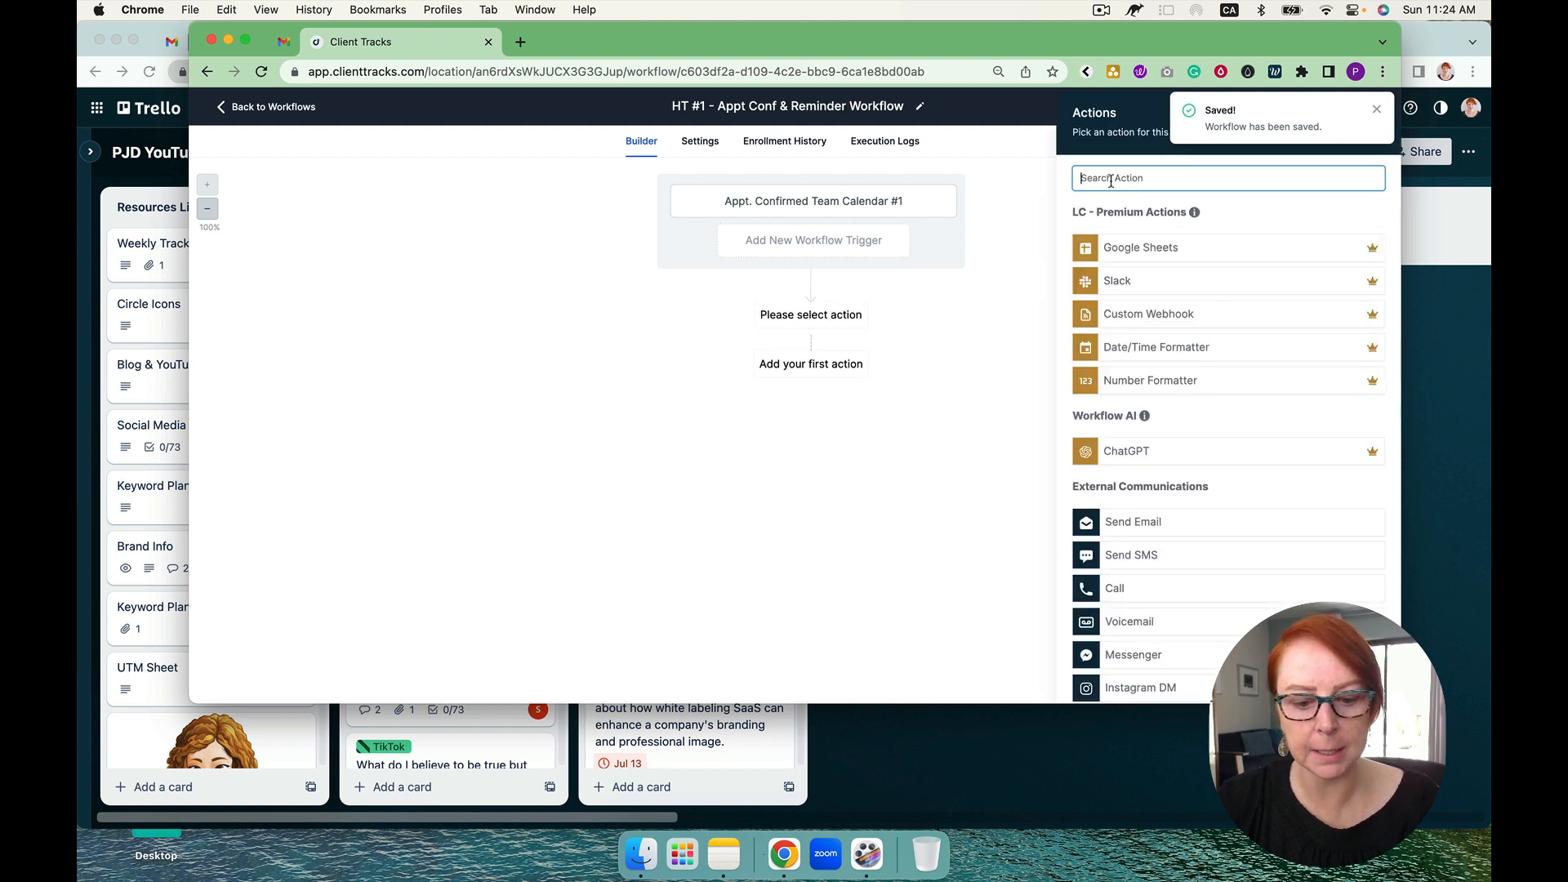
text(tag)
click(1138, 268)
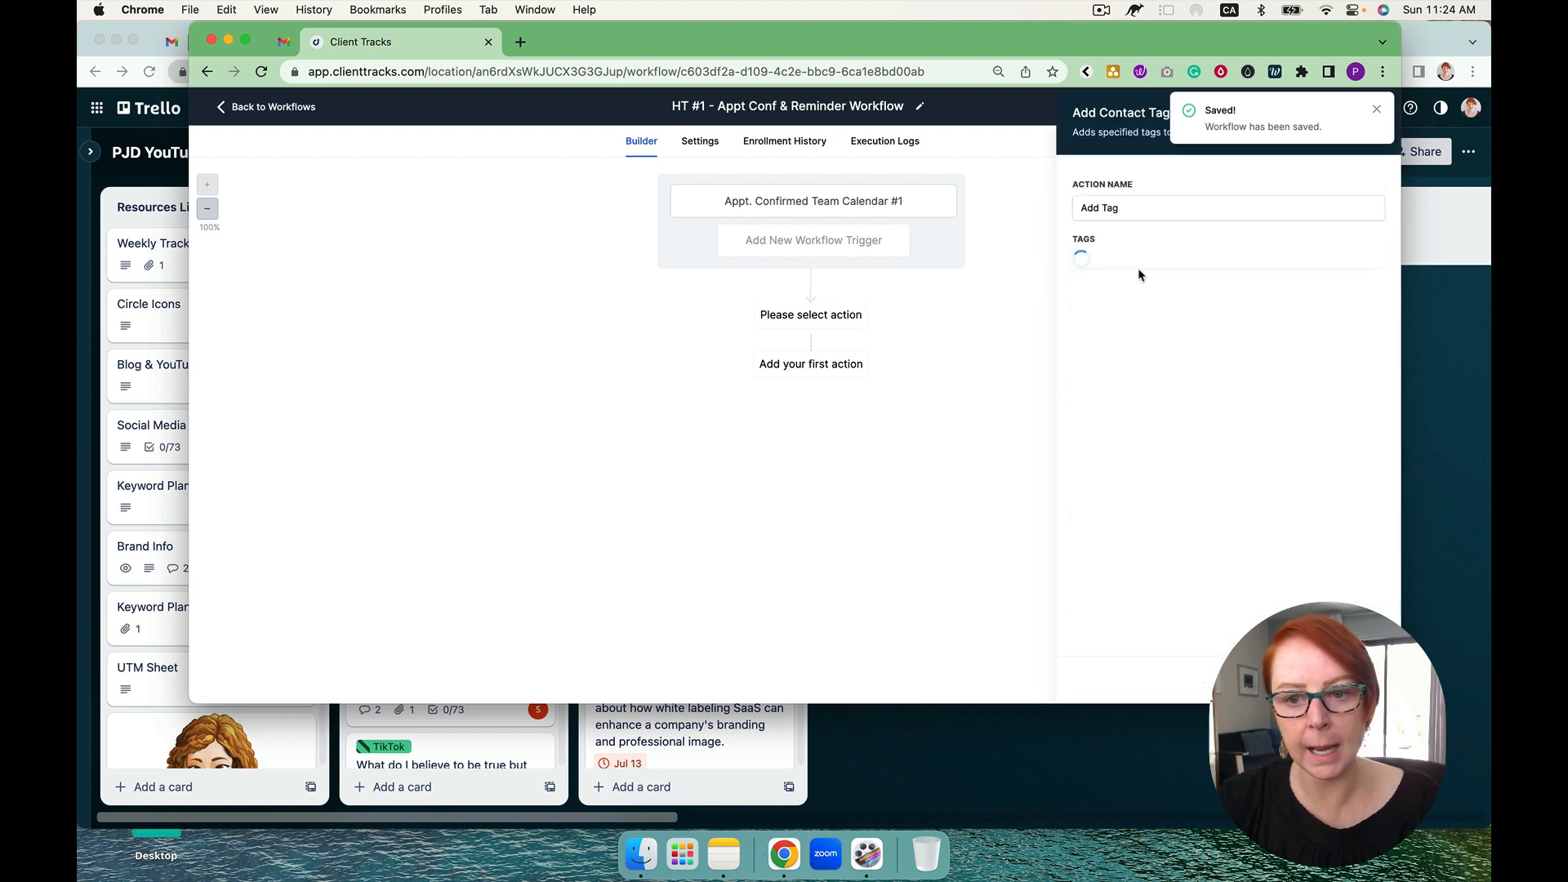
click(1124, 270)
click(1123, 350)
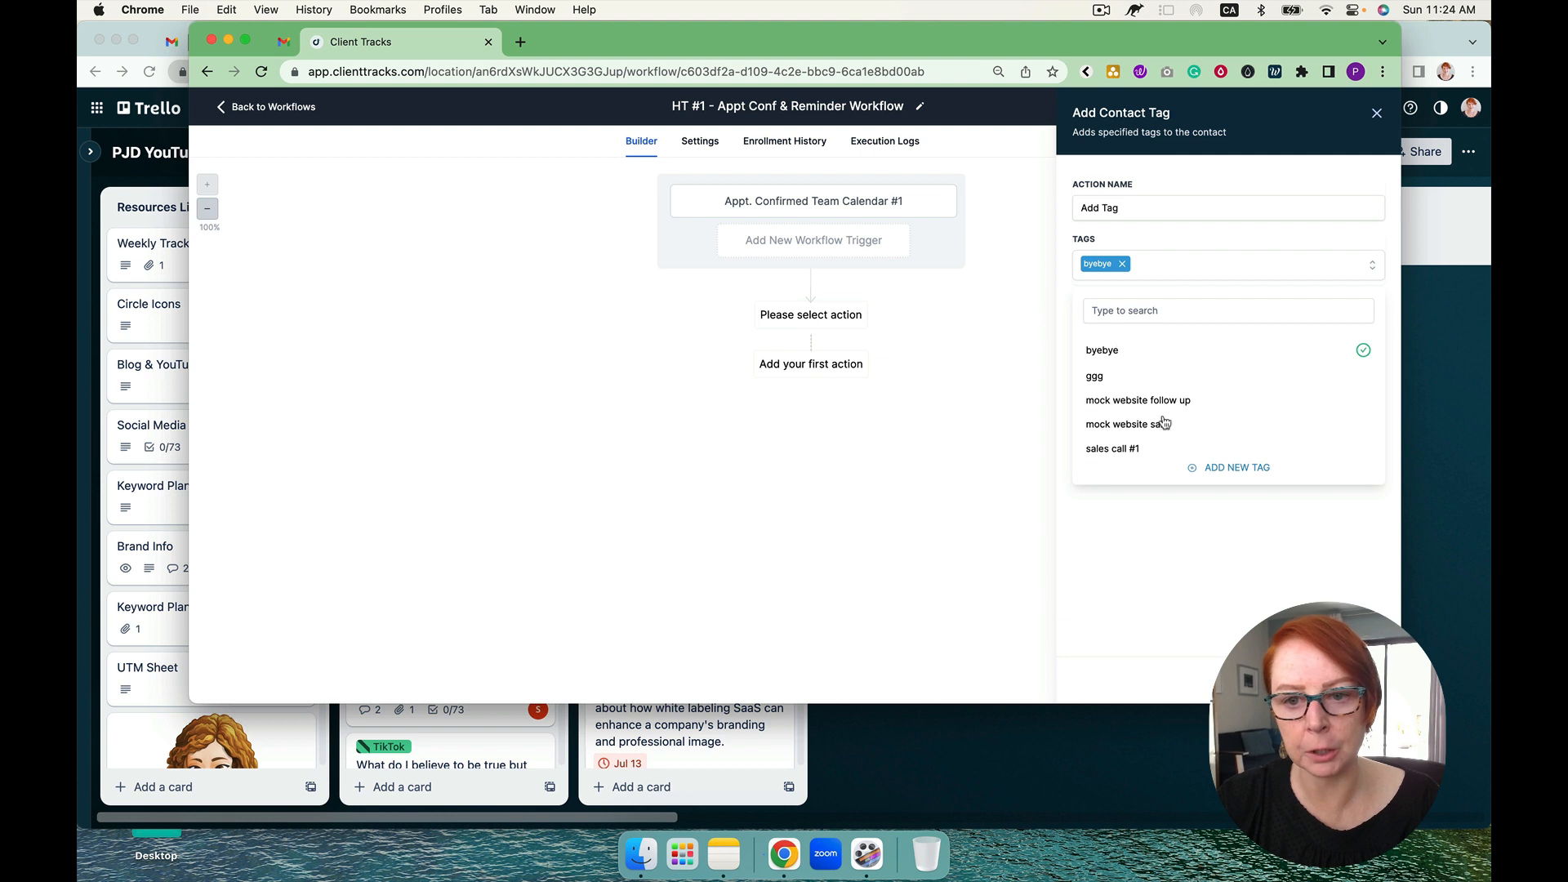
click(1095, 375)
click(1122, 264)
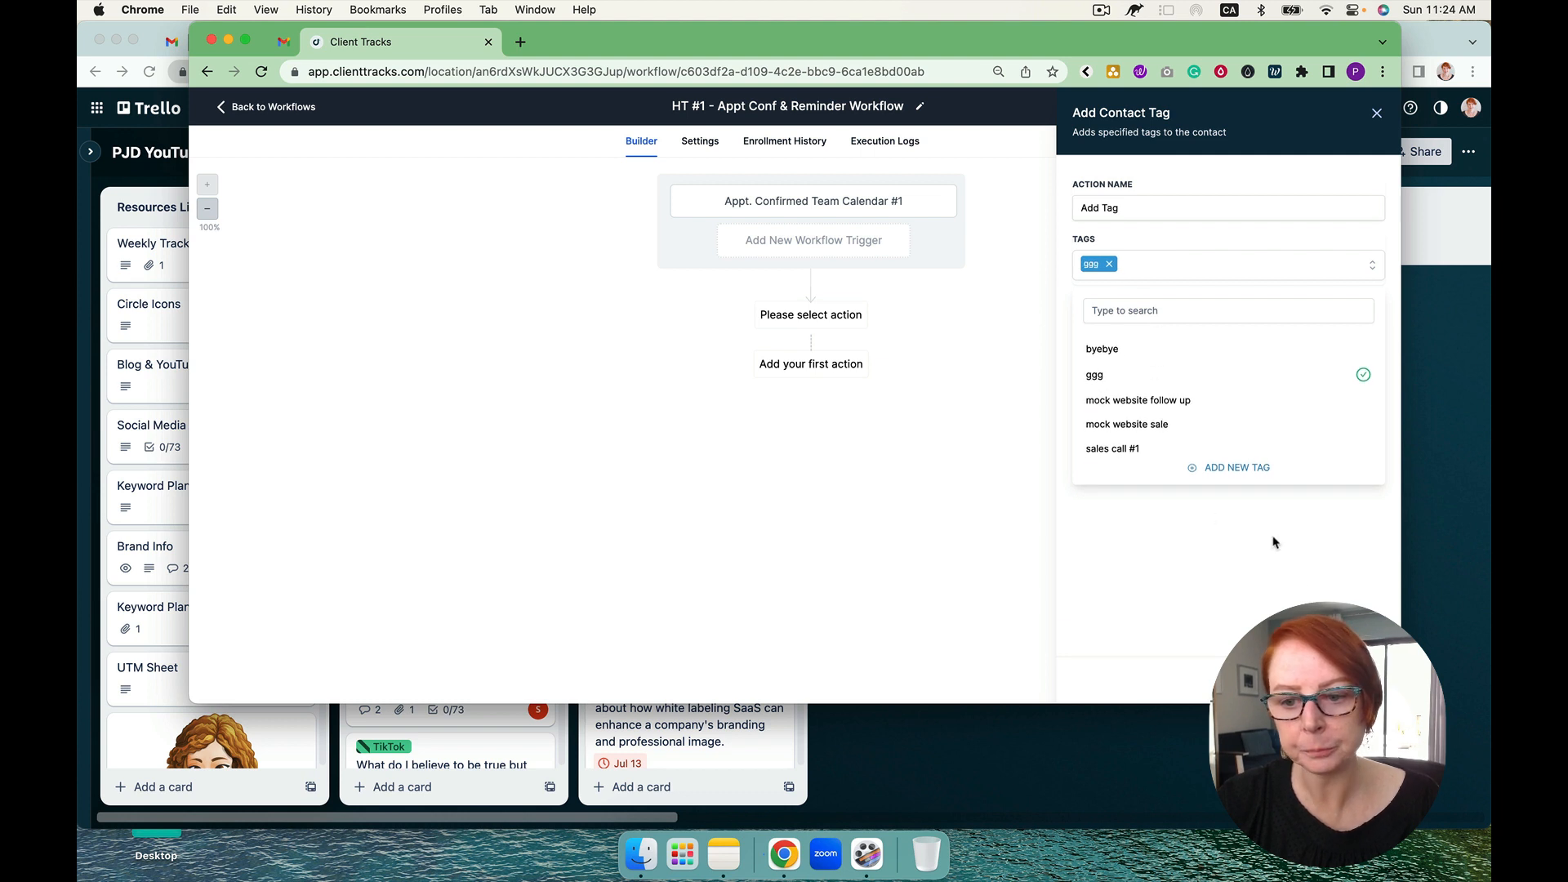
click(1343, 679)
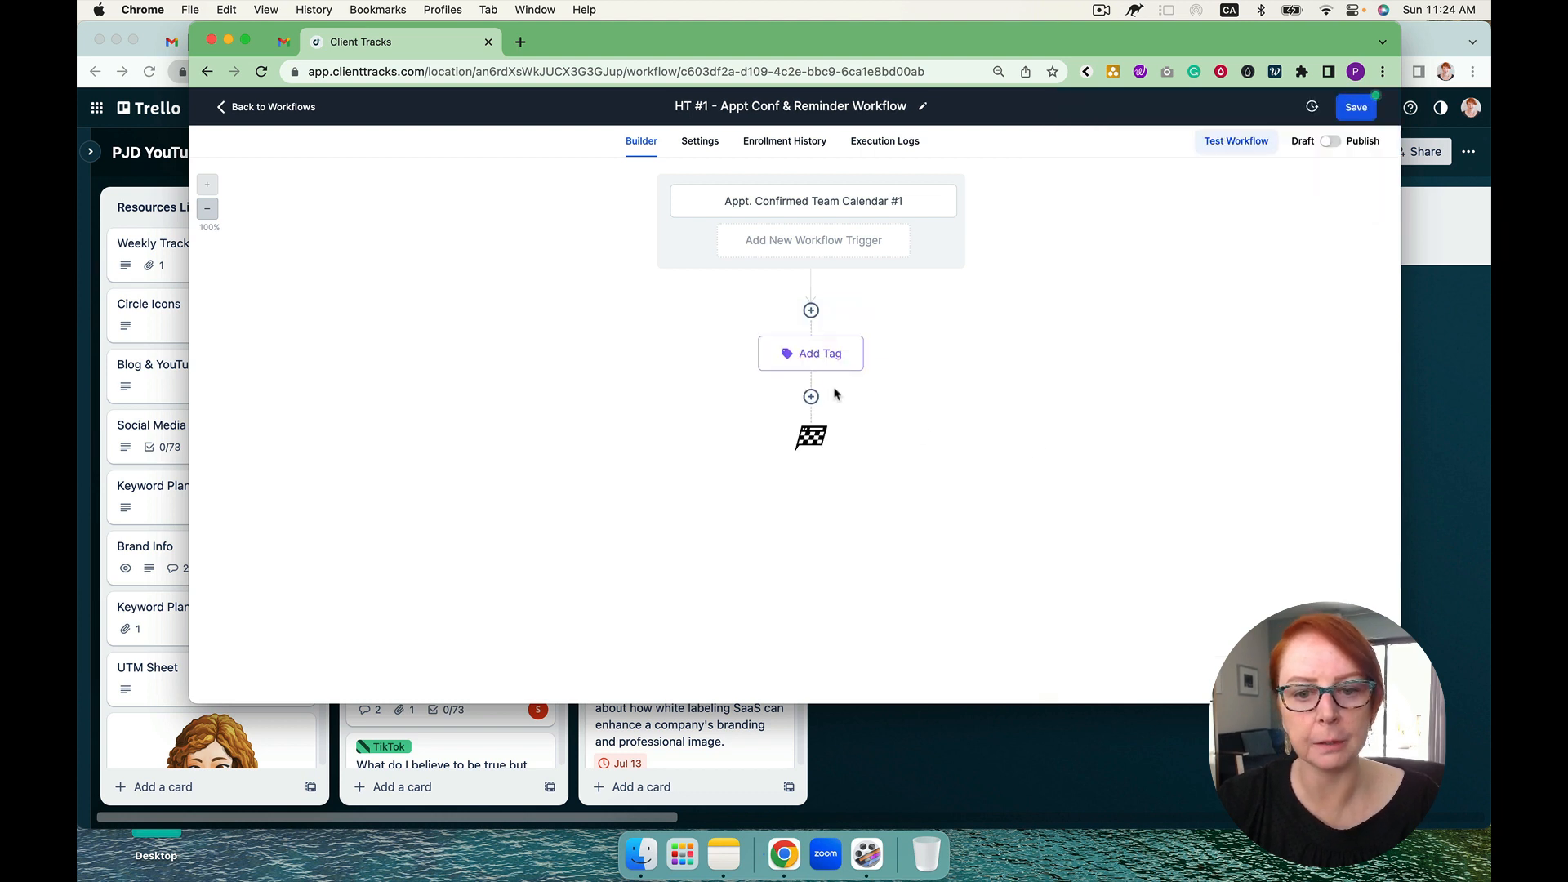
Step: Add an Assign To User action after the tag action, choose a team member as the user, and save it
click(811, 398)
text(ass)
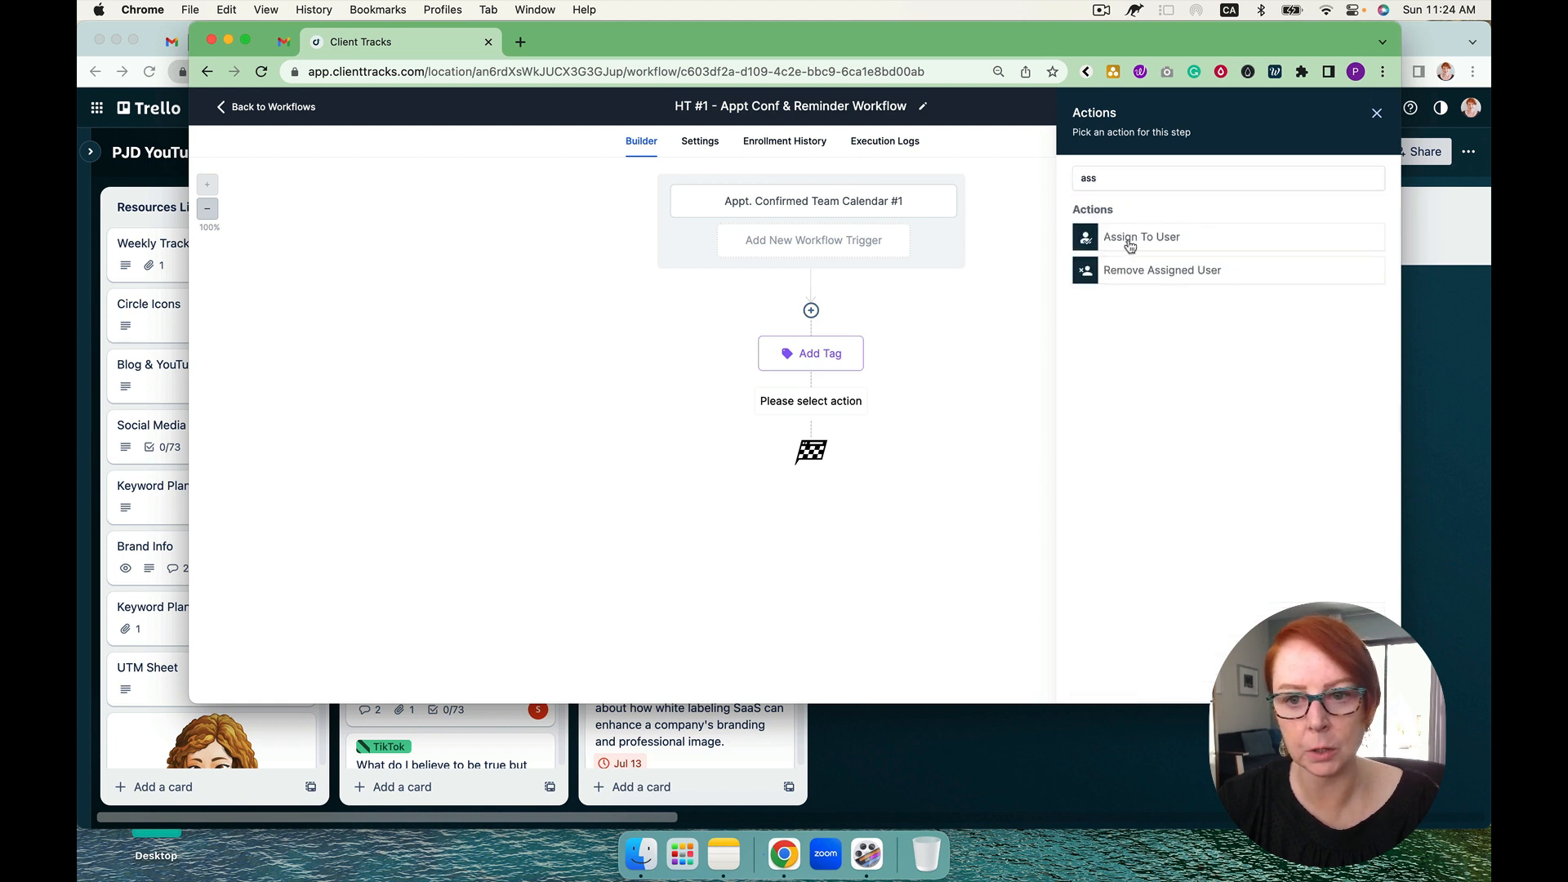
click(1128, 243)
click(1095, 291)
click(1086, 316)
click(1129, 390)
click(1341, 679)
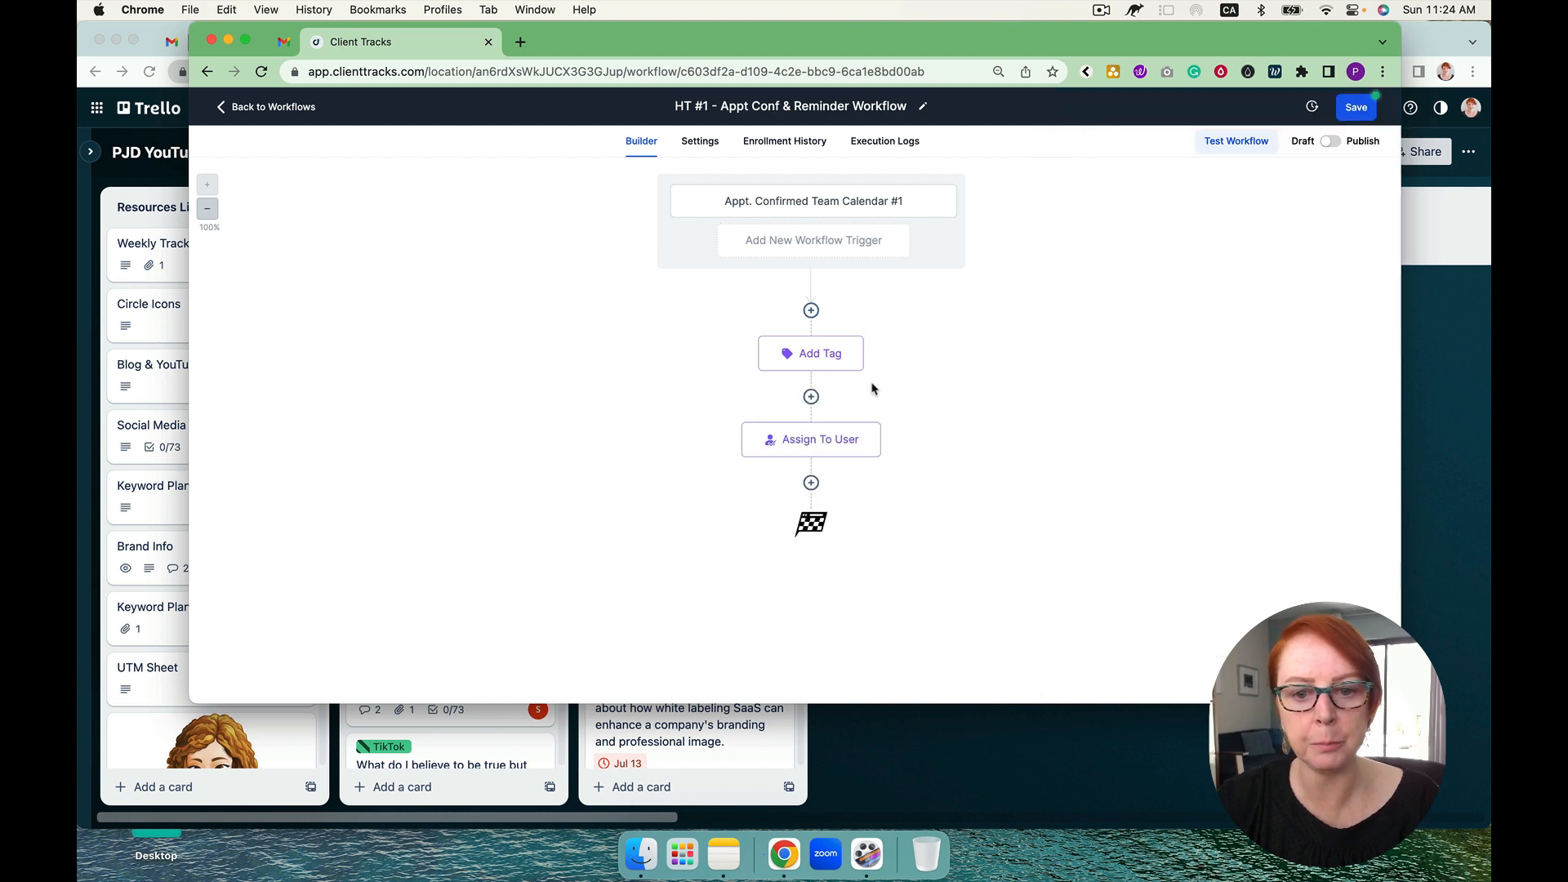
Step: Reopen the Assign To User action and review its option for applying only to unassigned contacts
click(847, 447)
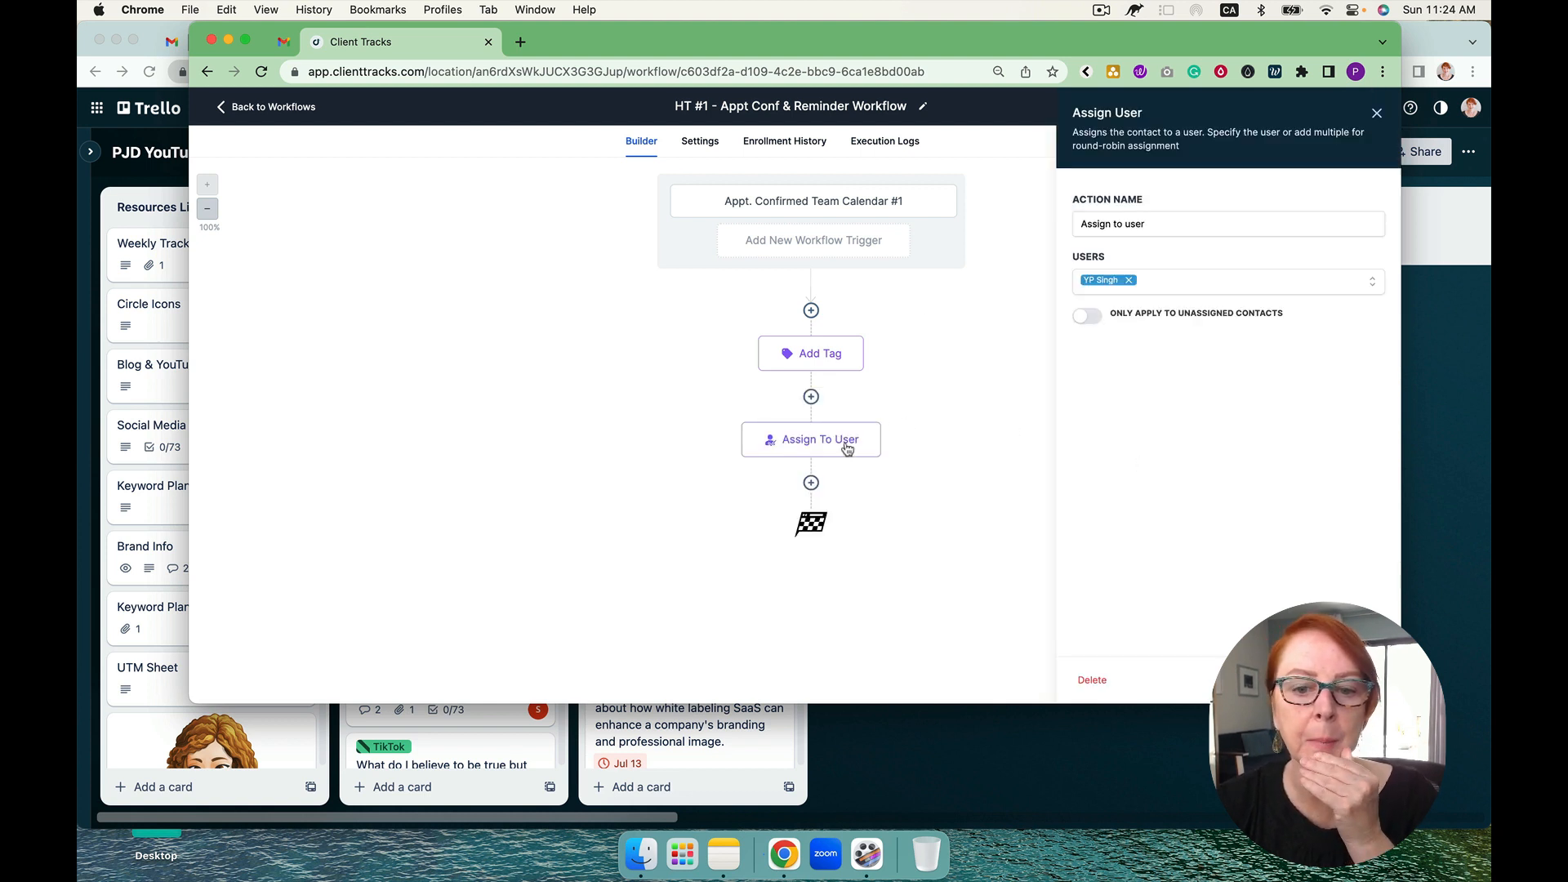
click(1092, 318)
click(1050, 513)
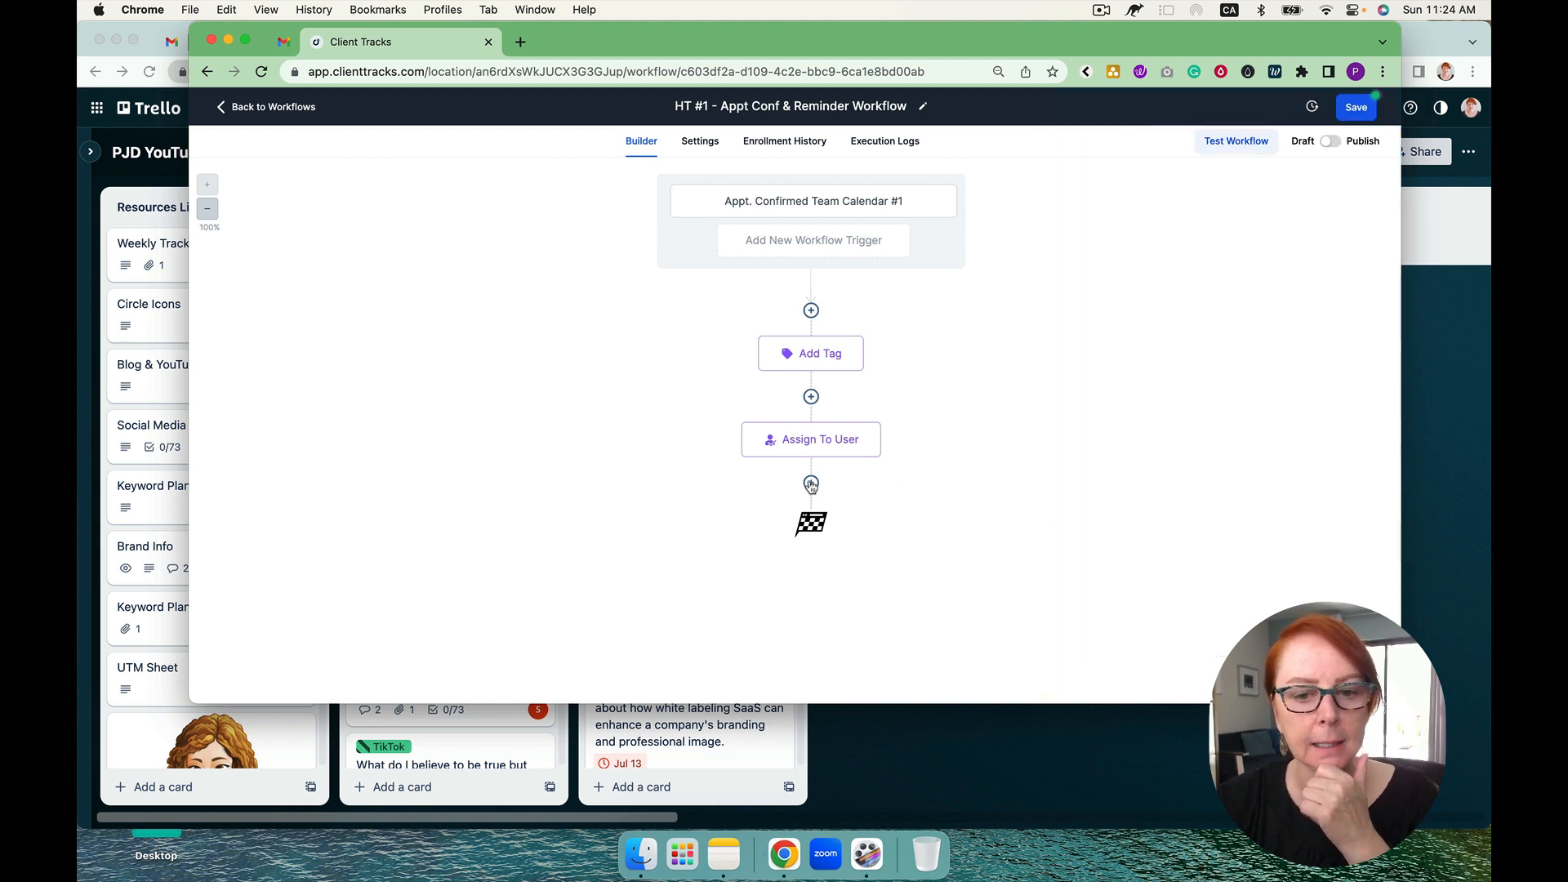
Step: Add a Create/Update Opportunity action after the Assign To User action
click(811, 485)
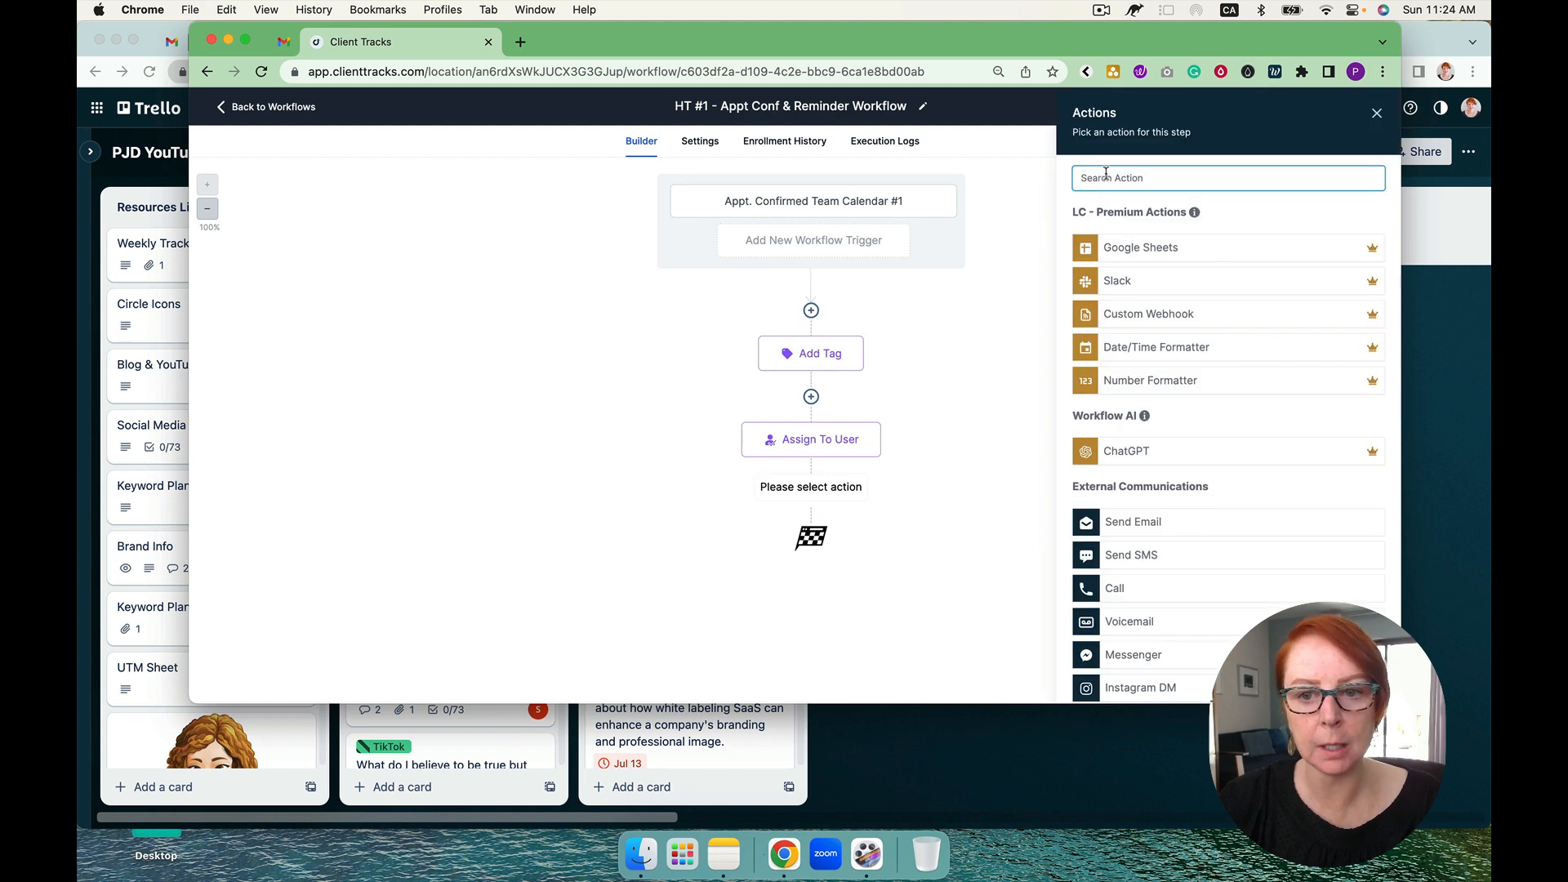
text(mo)
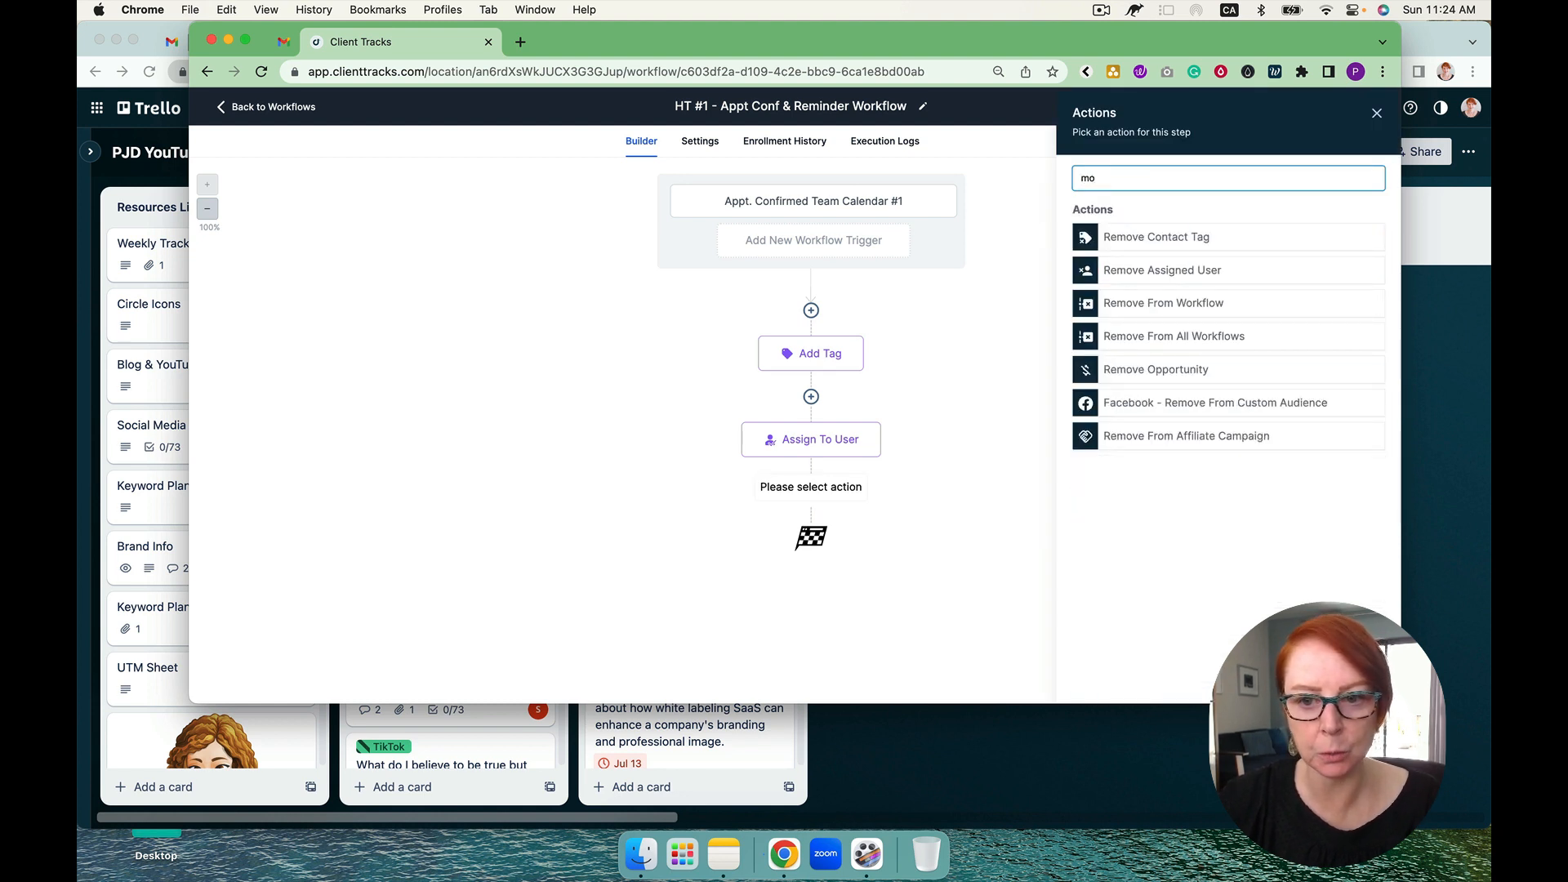
key(BackSpace)
key(BackSpace)
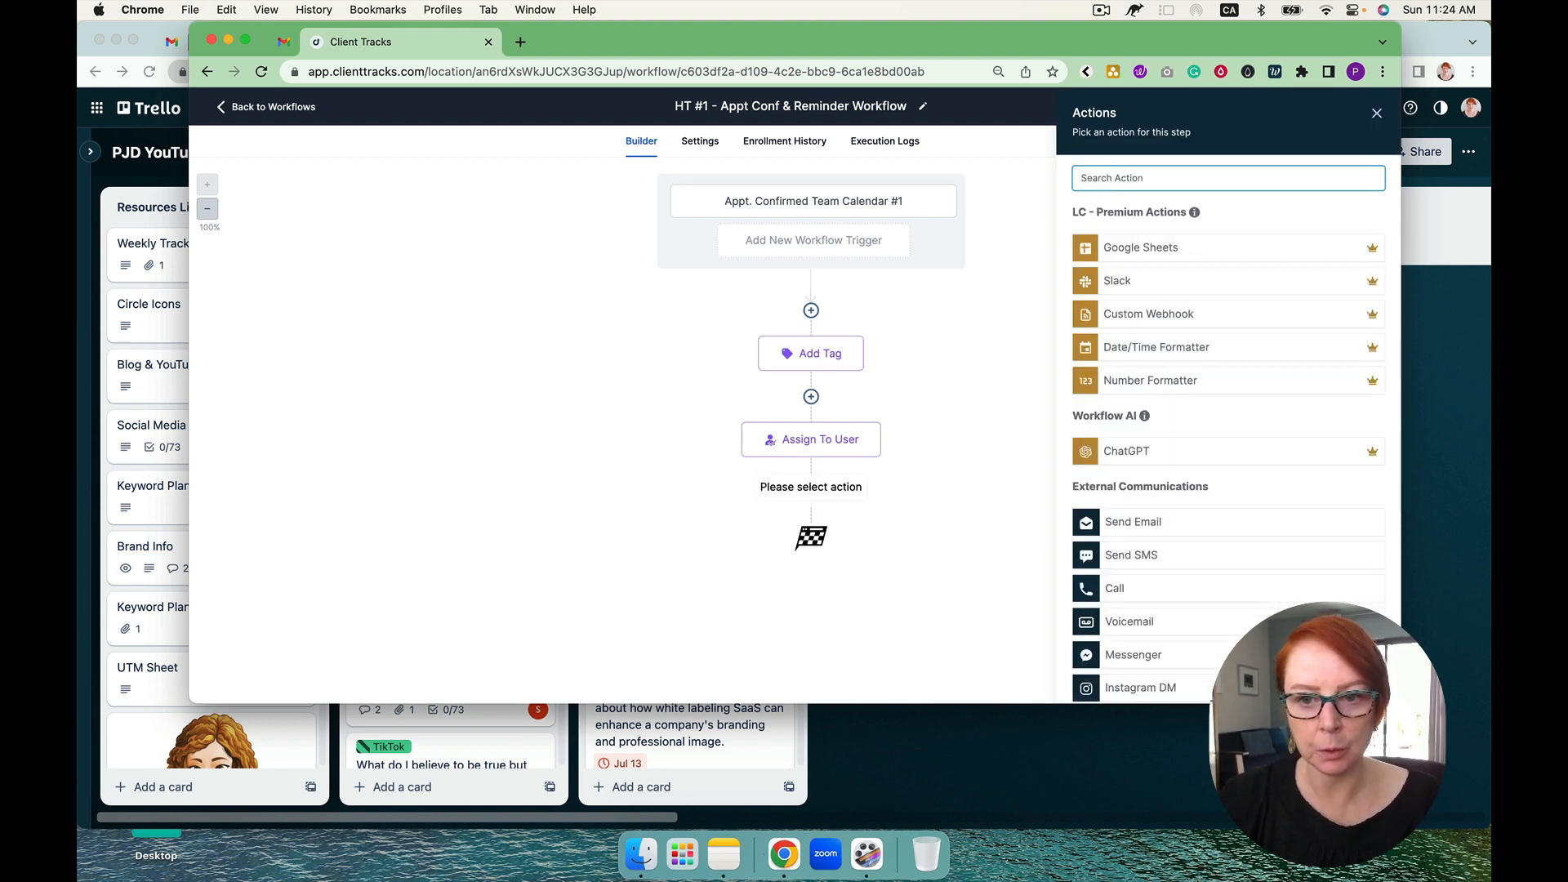
text(pip)
key(BackSpace)
key(BackSpace)
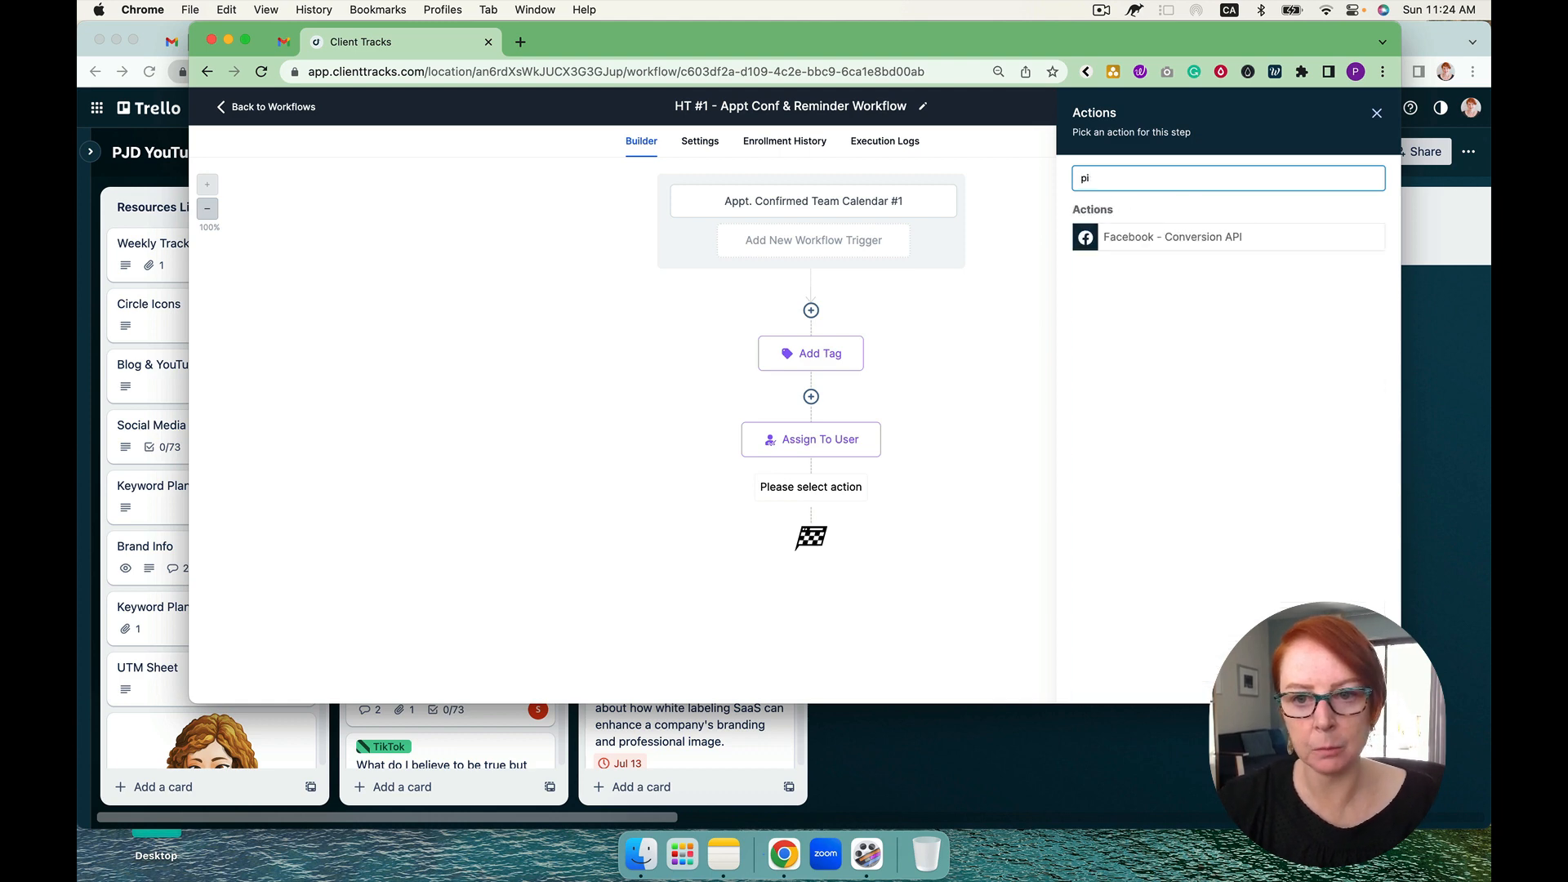
text(op)
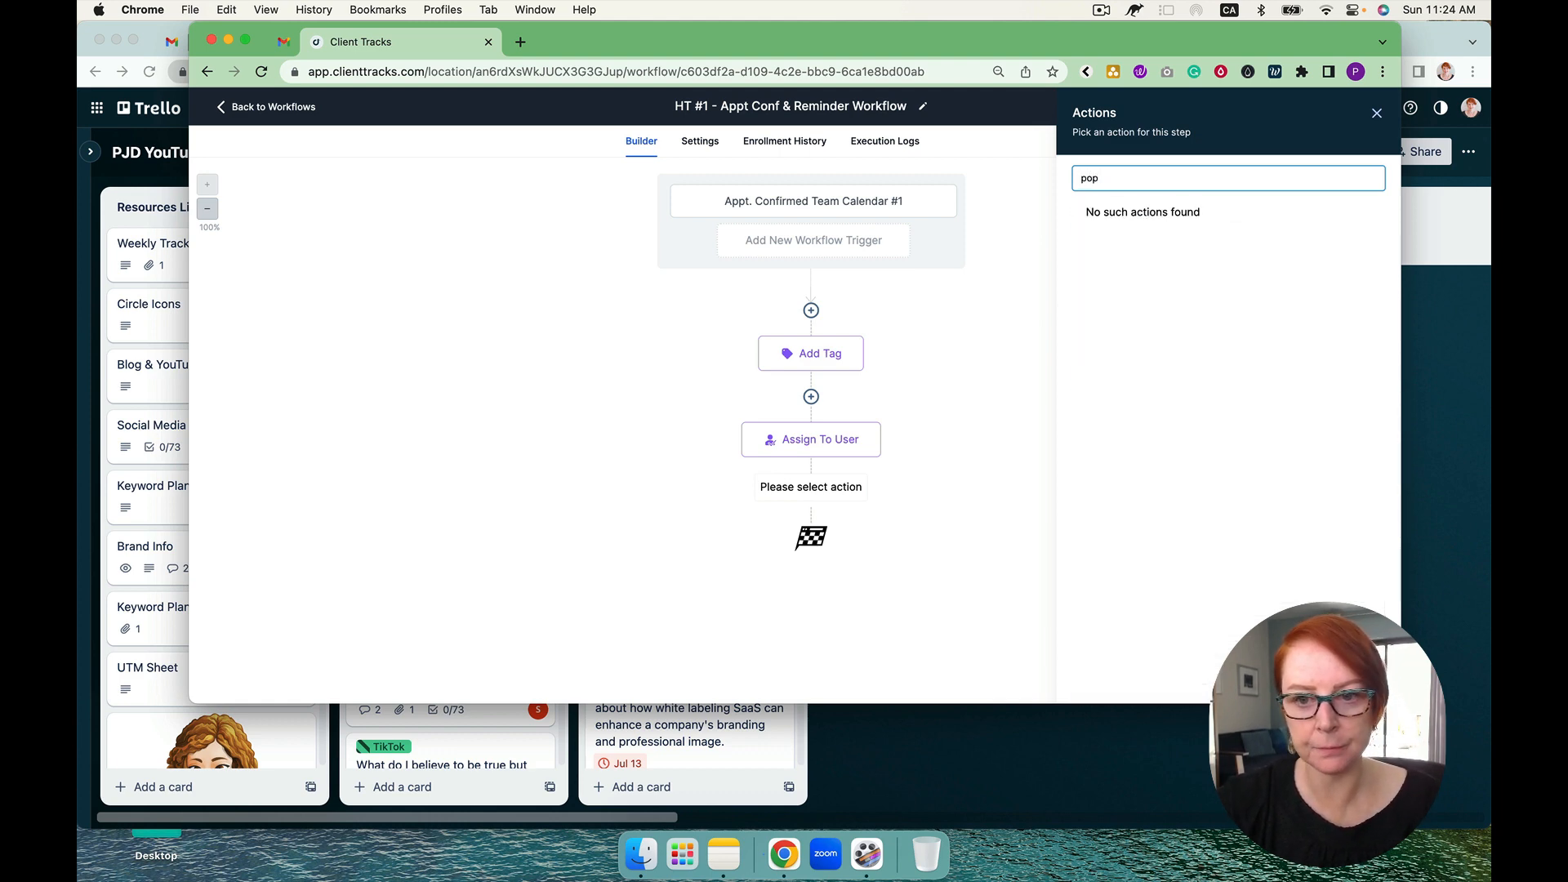
key(BackSpace)
key(BackSpace)
key(BackSpace)
text(op)
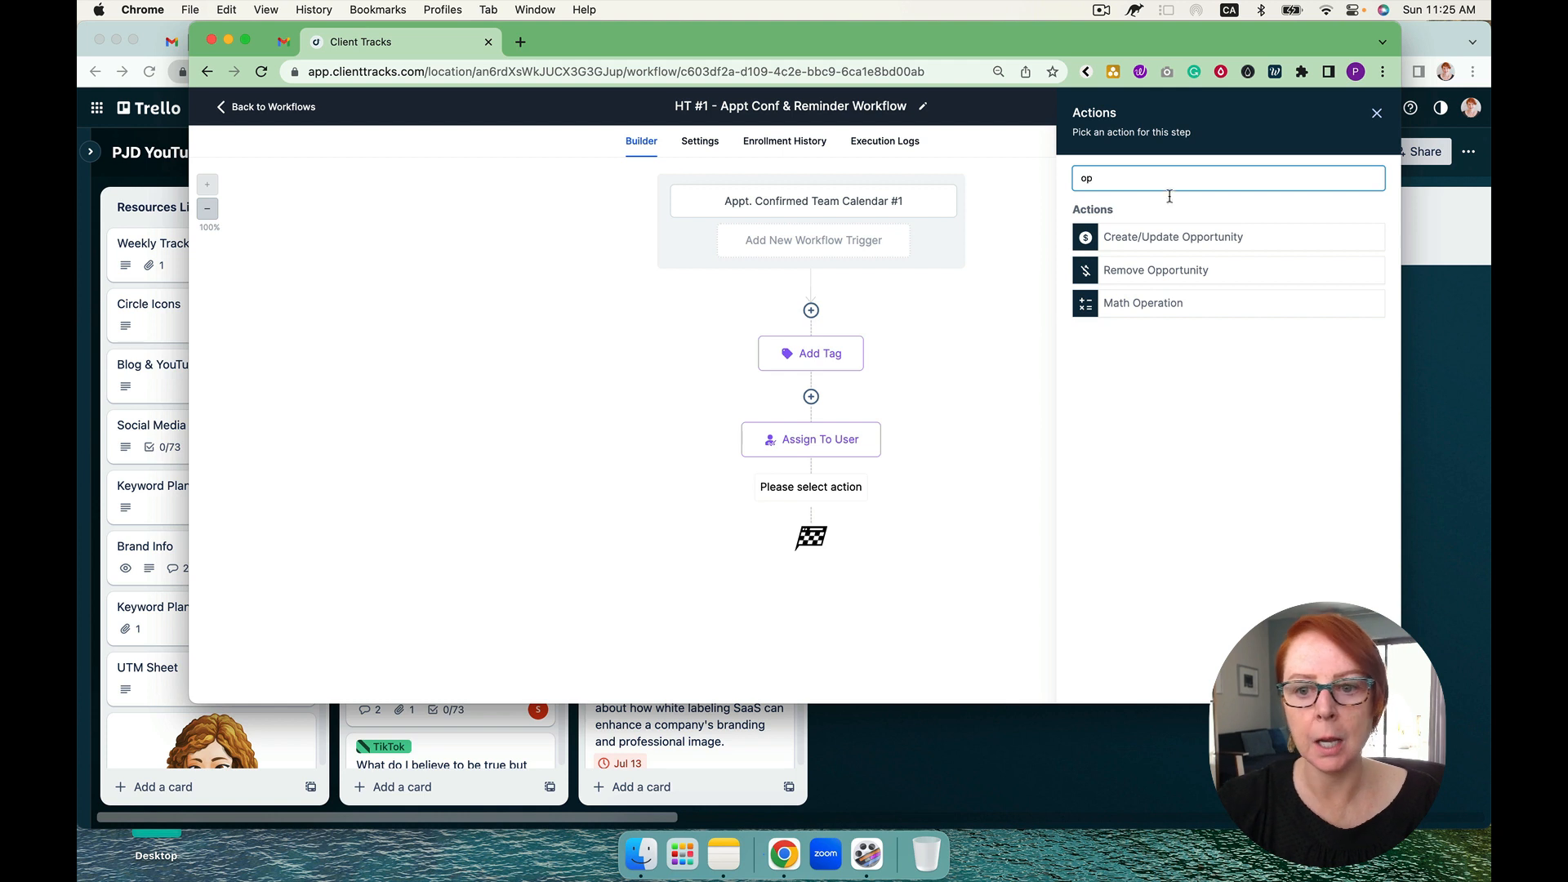
click(1188, 237)
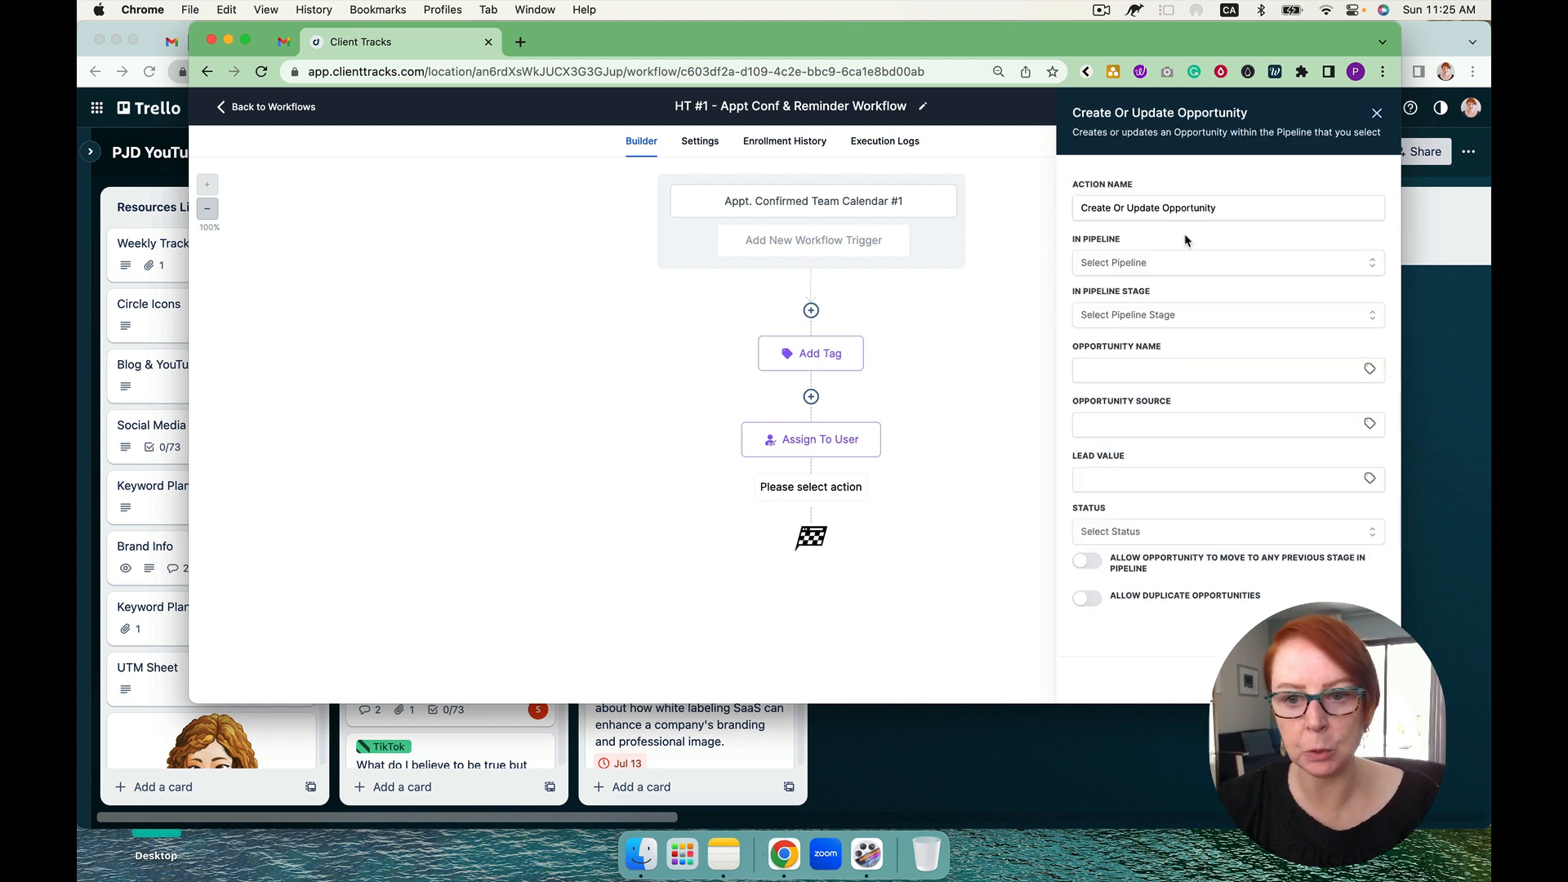
Step: Place the opportunity in the High Ticket #1 pipeline at the Sales Calls stage
click(1140, 263)
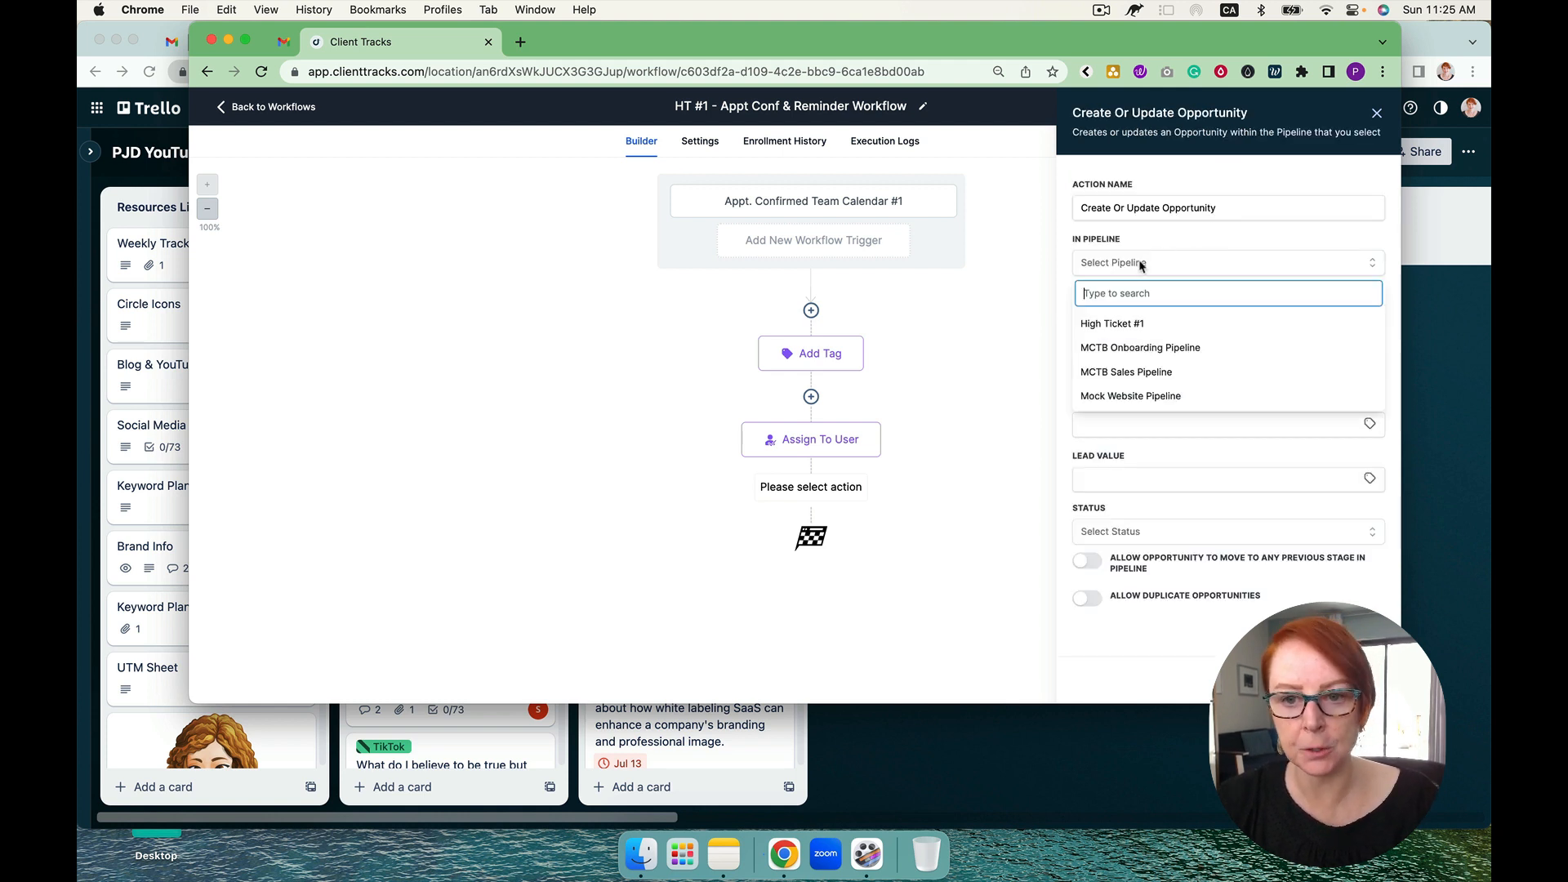
click(1135, 325)
click(1136, 315)
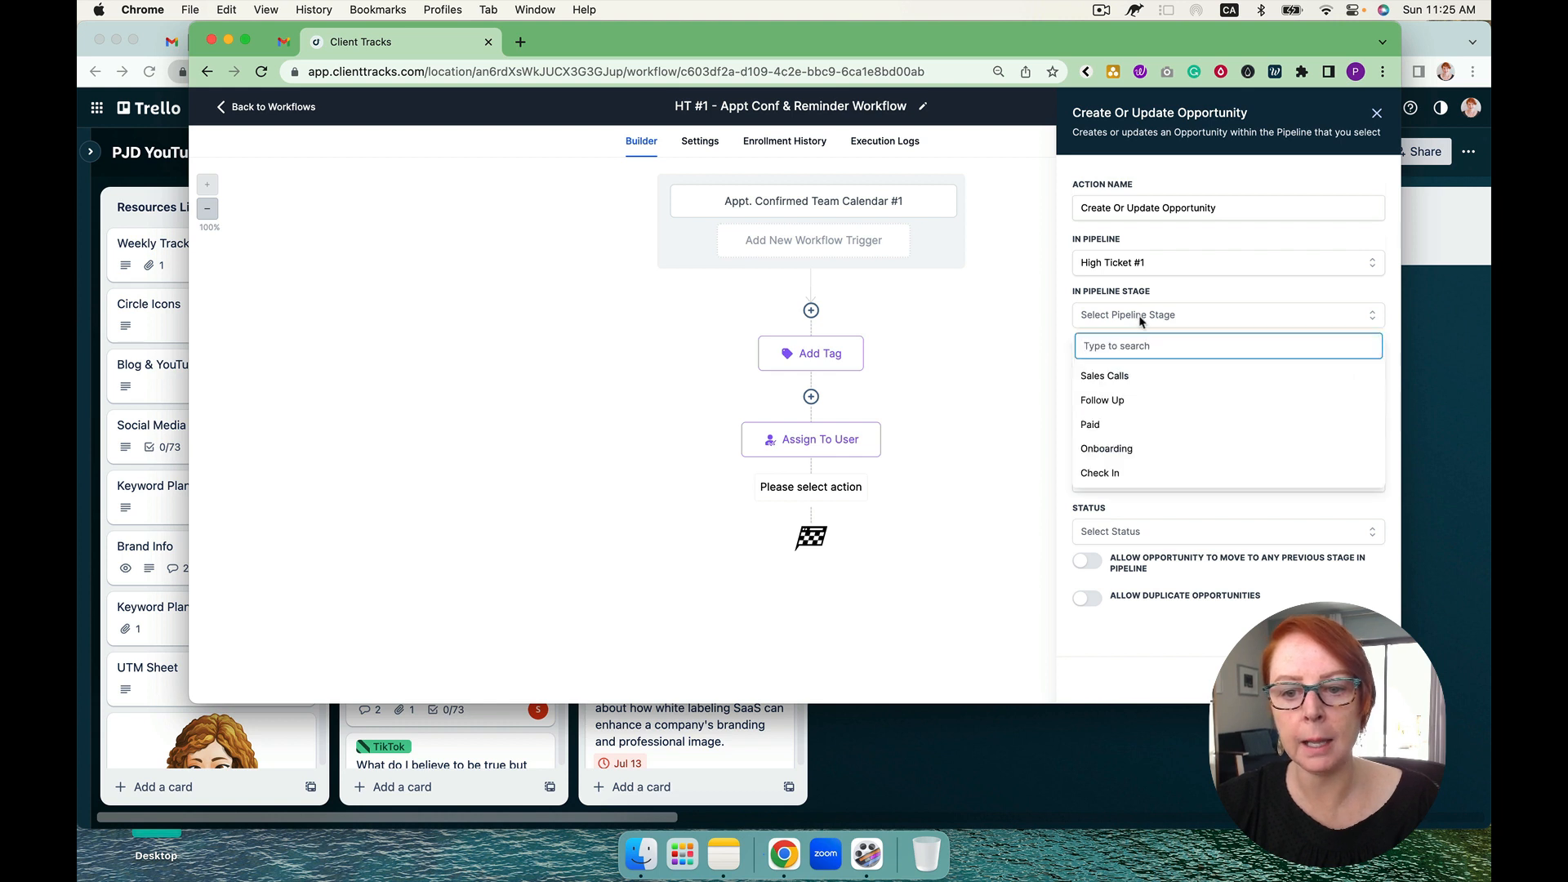
click(1132, 377)
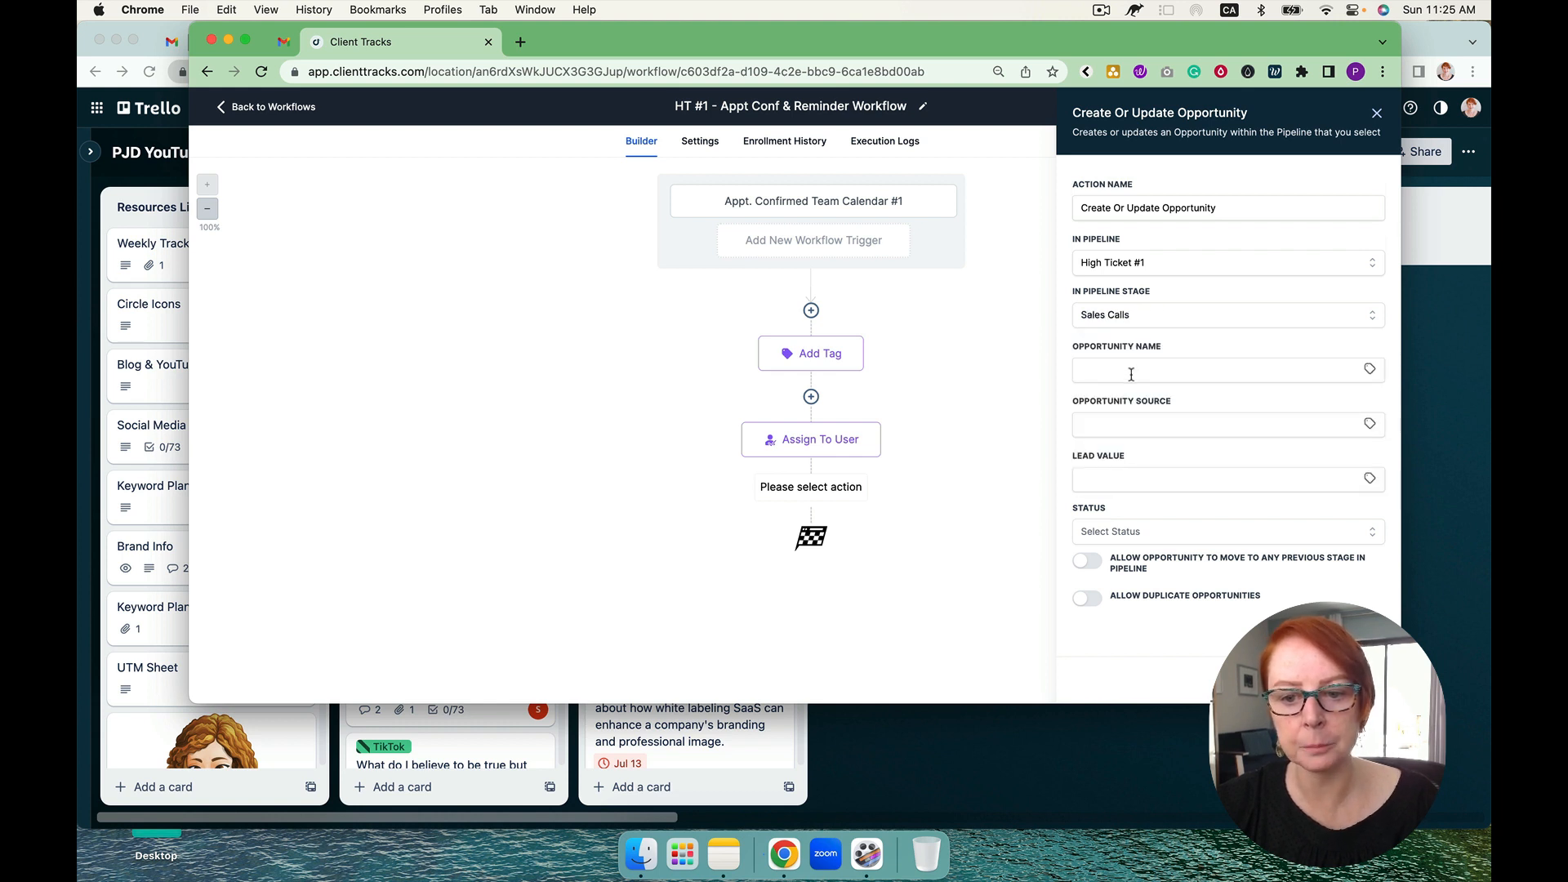
Step: Use the contact's full name custom value as the opportunity name, set the lead value to 3000, and save the action
click(1369, 370)
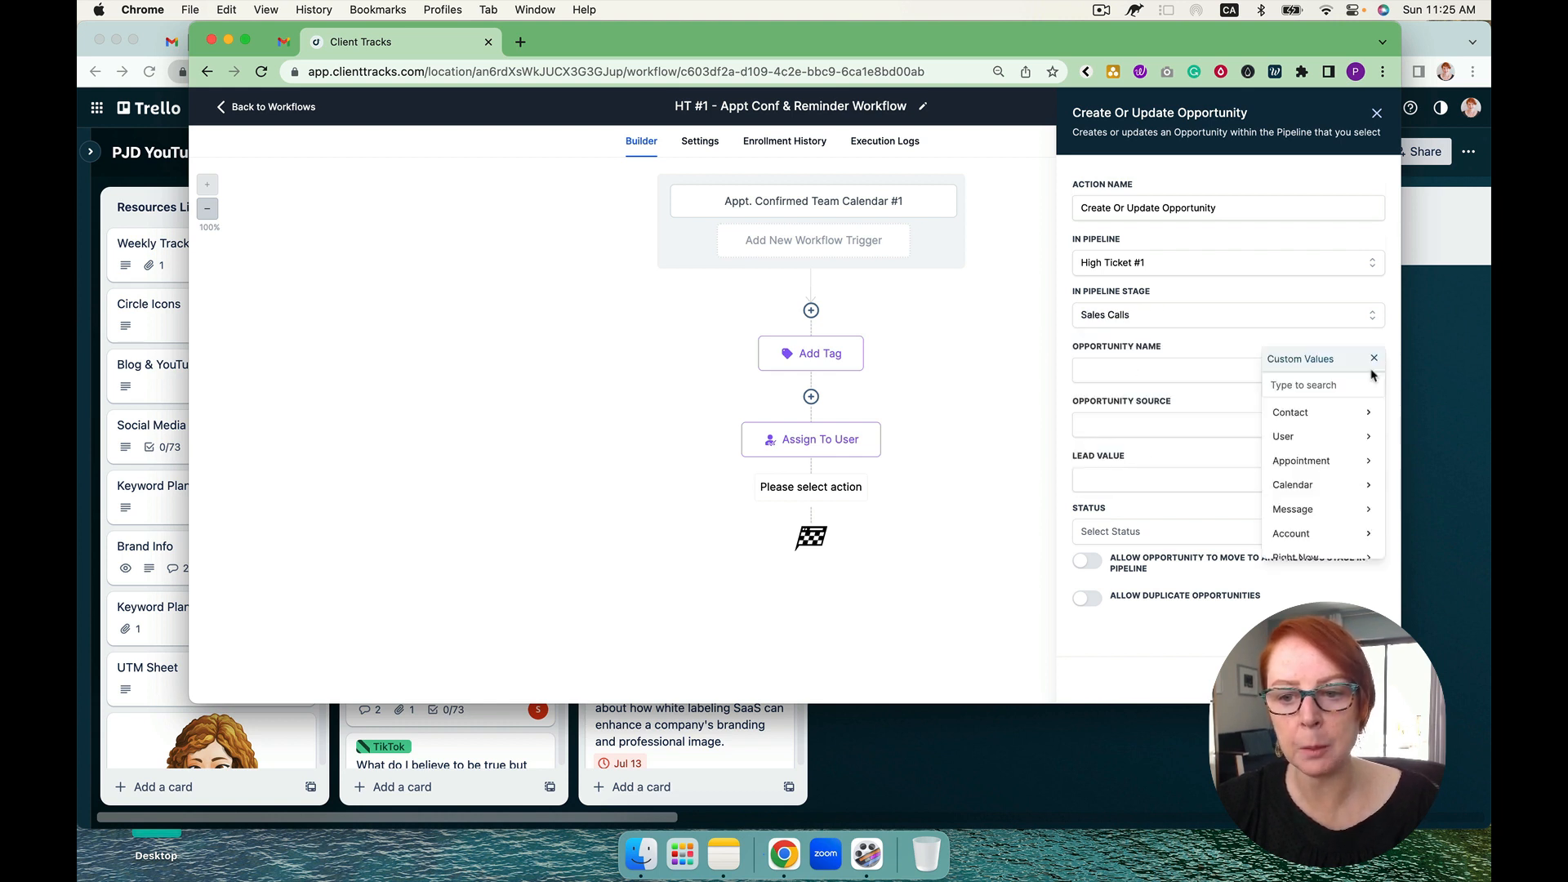
click(1314, 412)
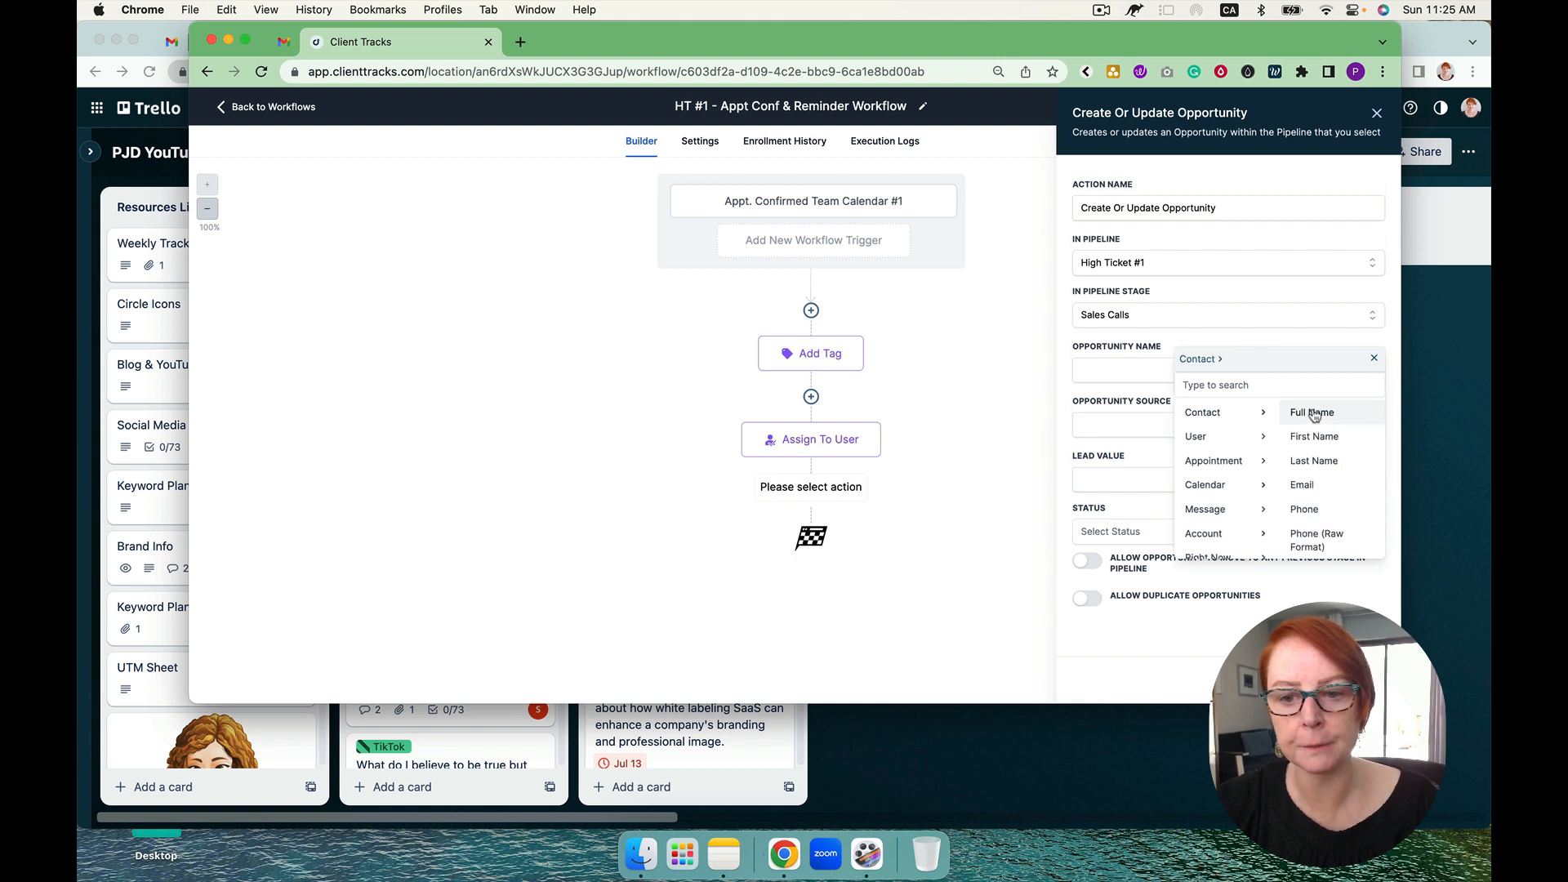
click(1313, 413)
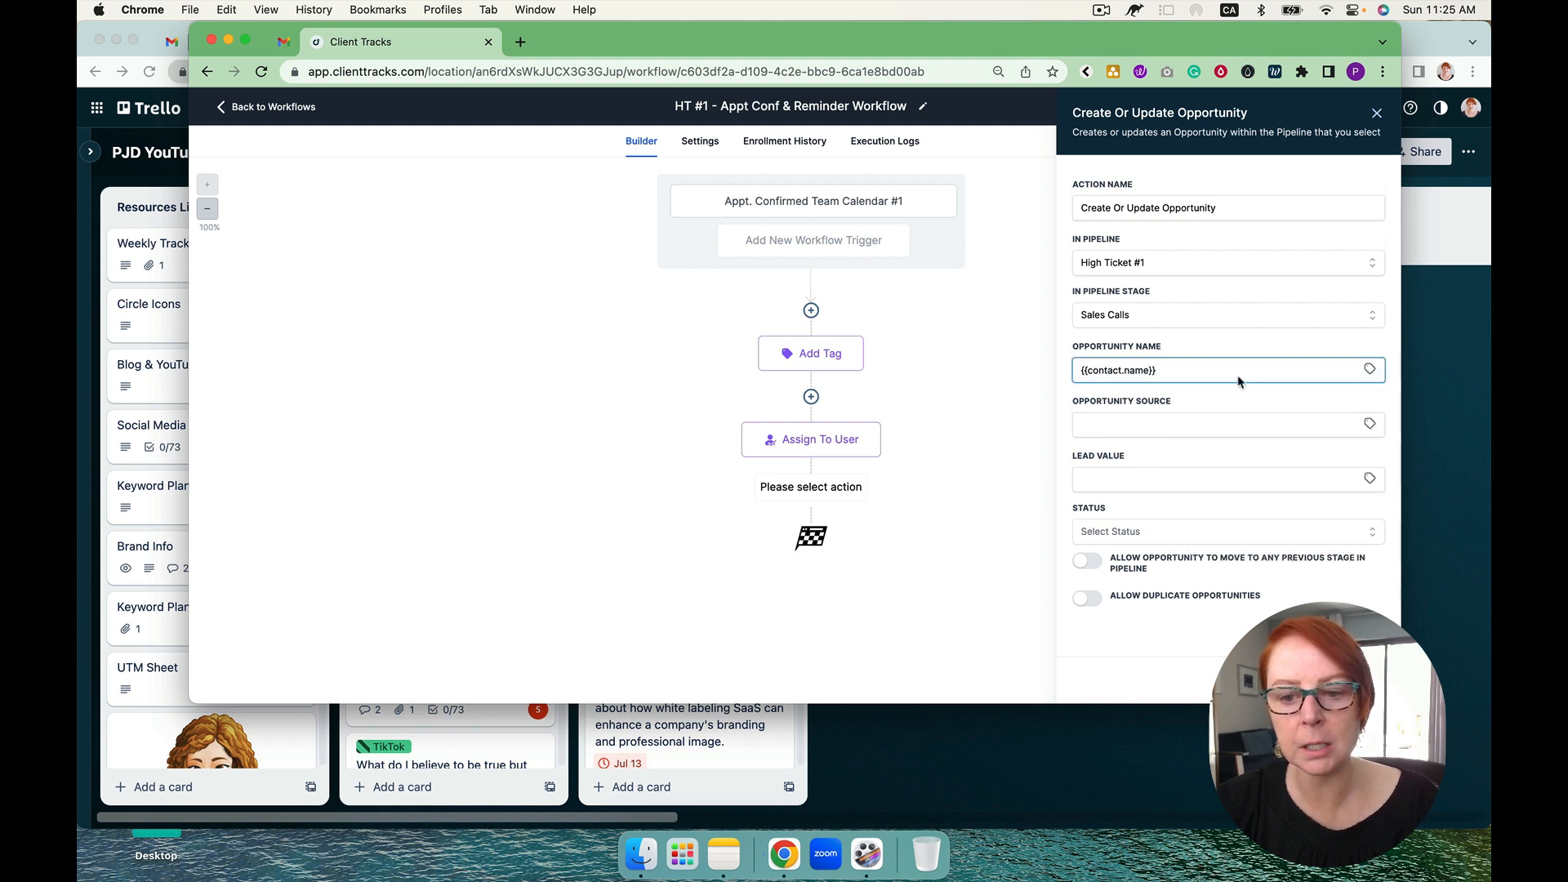
click(1156, 478)
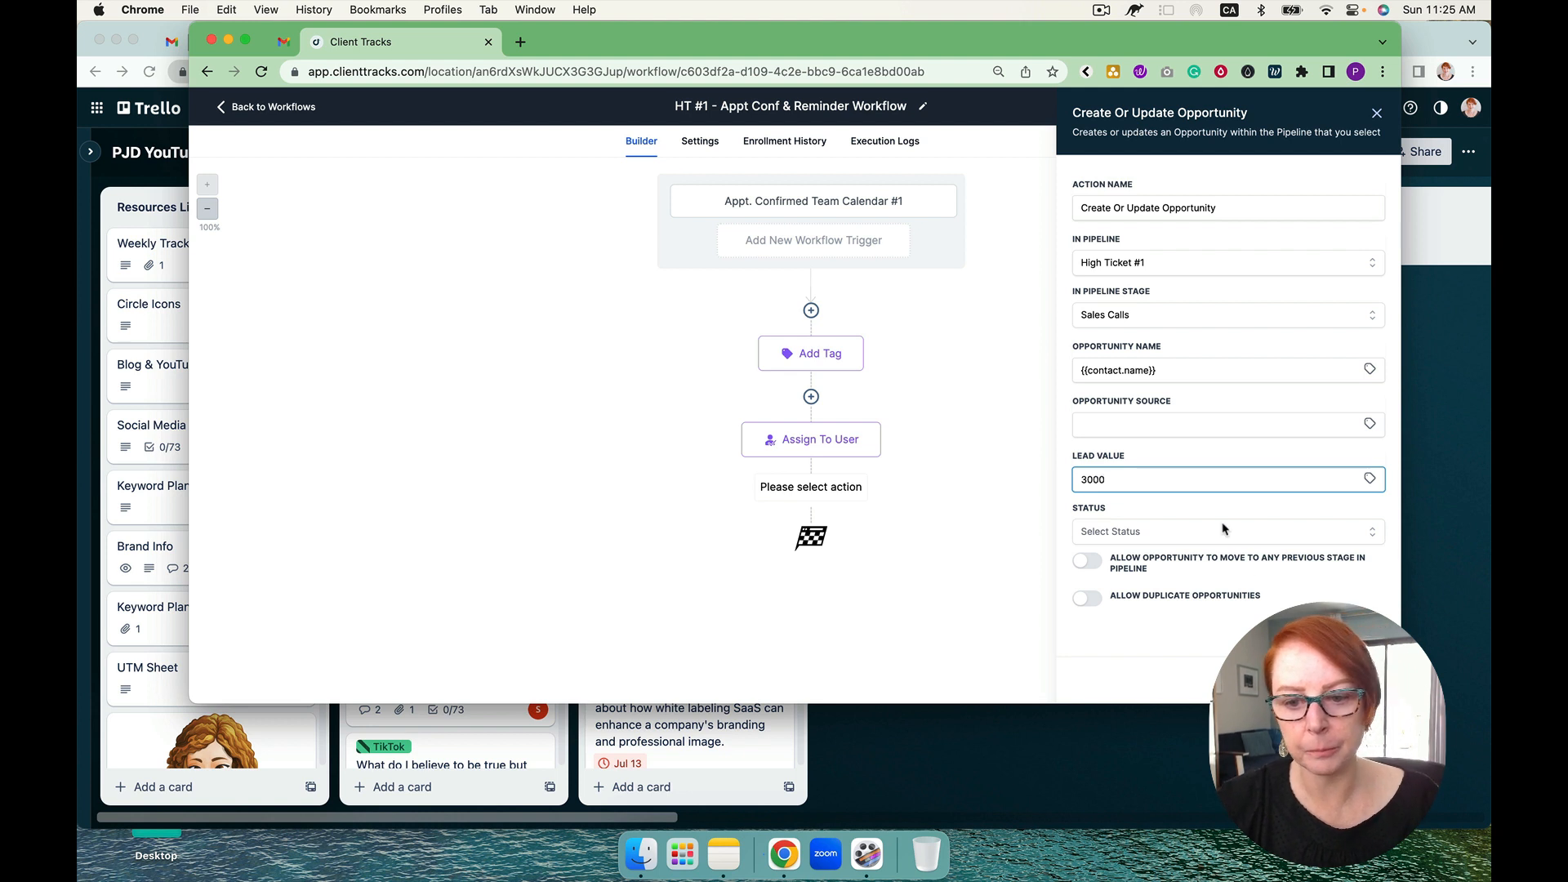
click(1344, 680)
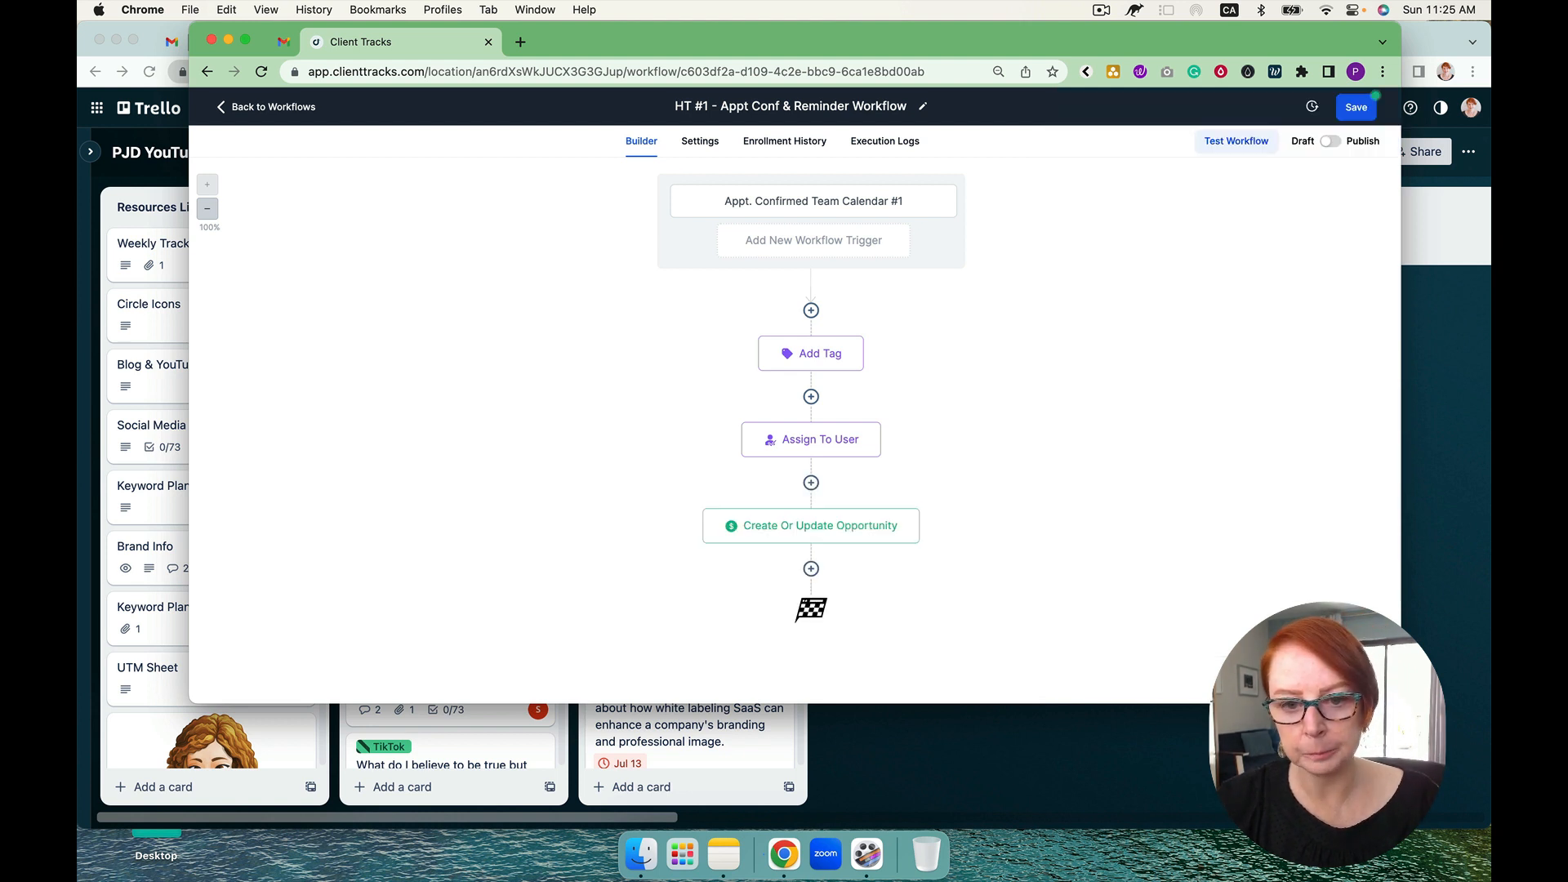
Step: Add a Send Email action after the opportunity action with subject "Appt Conf" and message "ddd", and save it
click(811, 569)
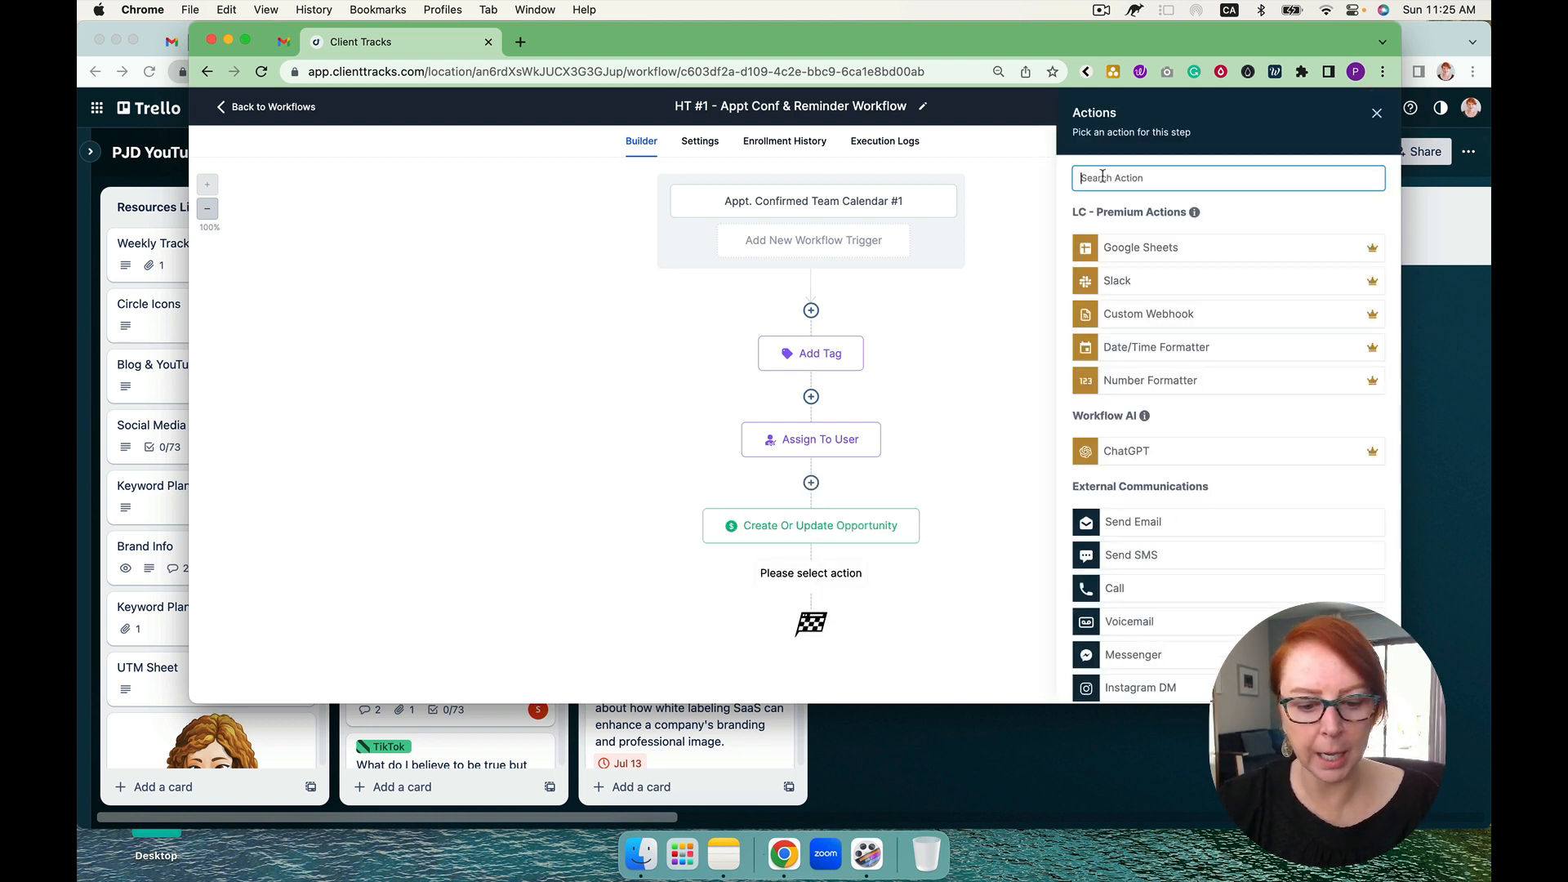
text(appt)
key(BackSpace)
key(BackSpace)
key(BackSpace)
key(BackSpace)
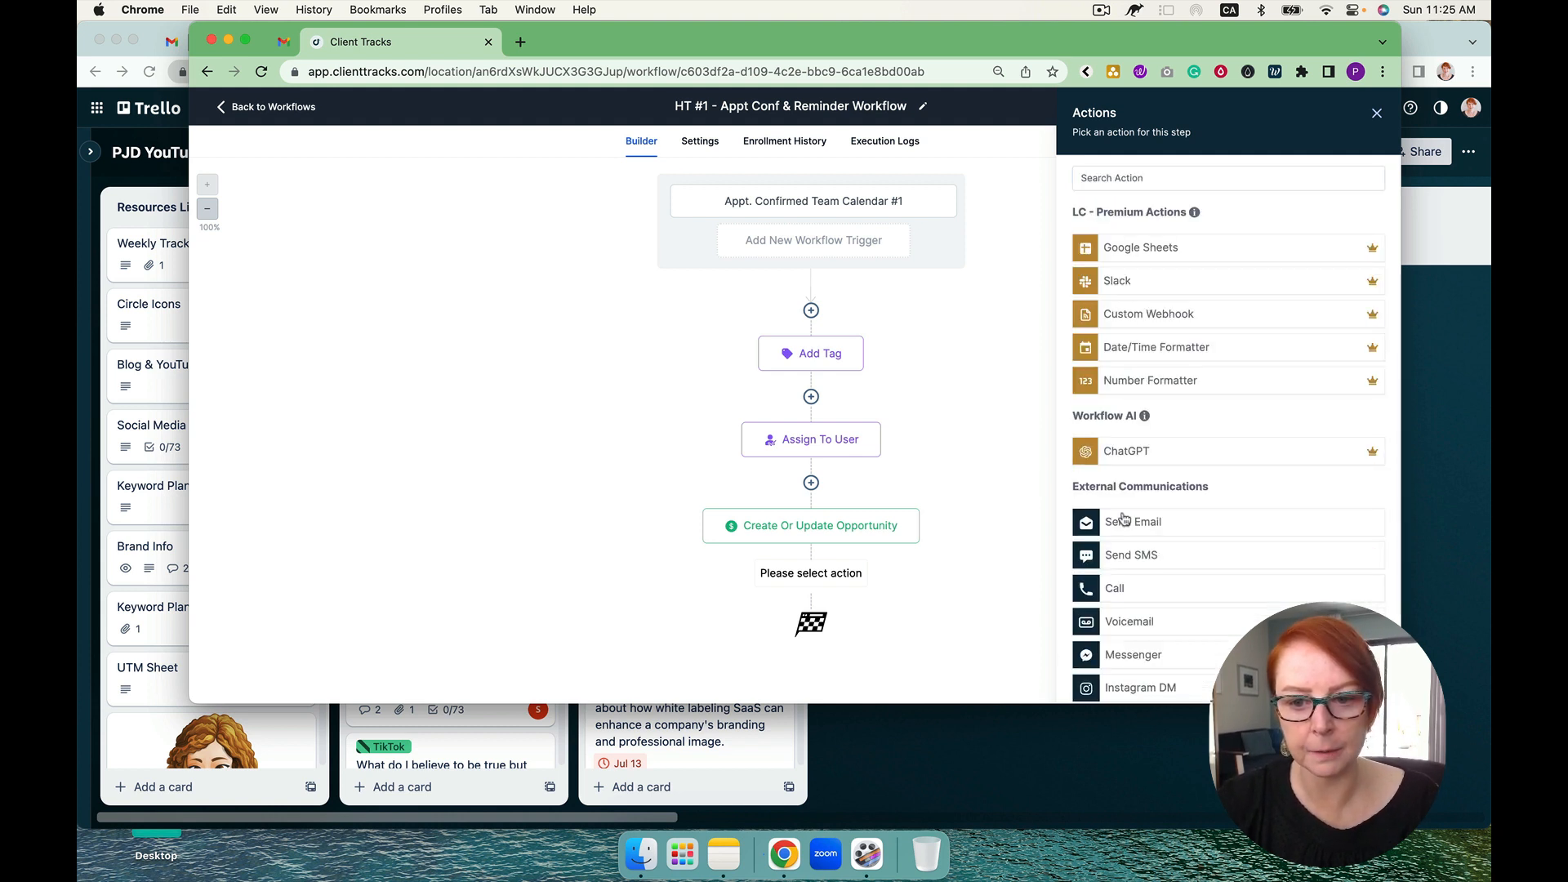
click(1124, 521)
click(1092, 396)
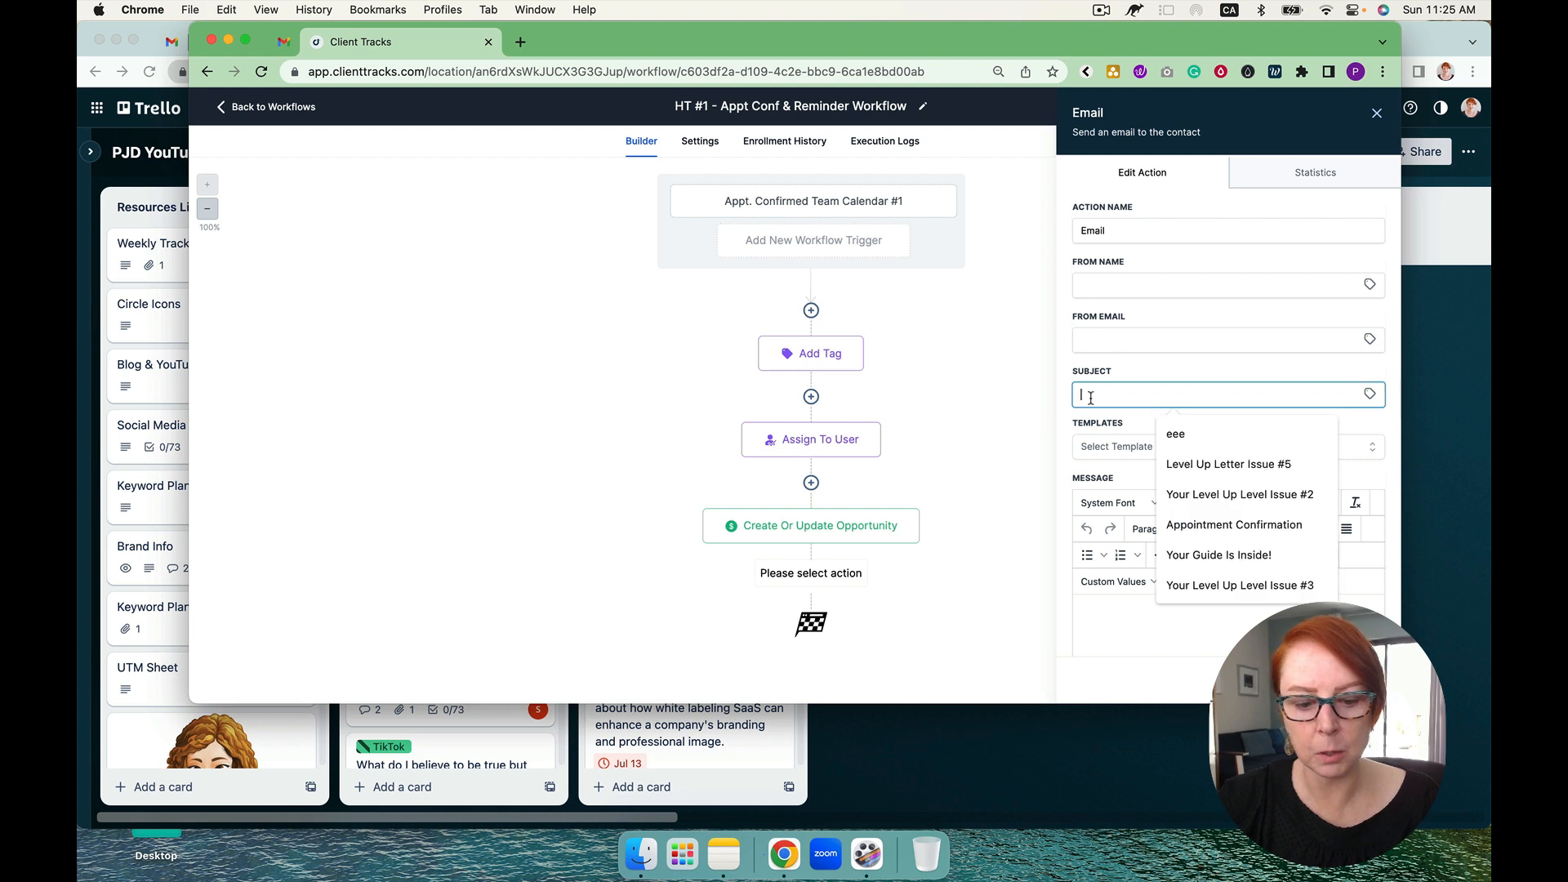
text(Appt Conf)
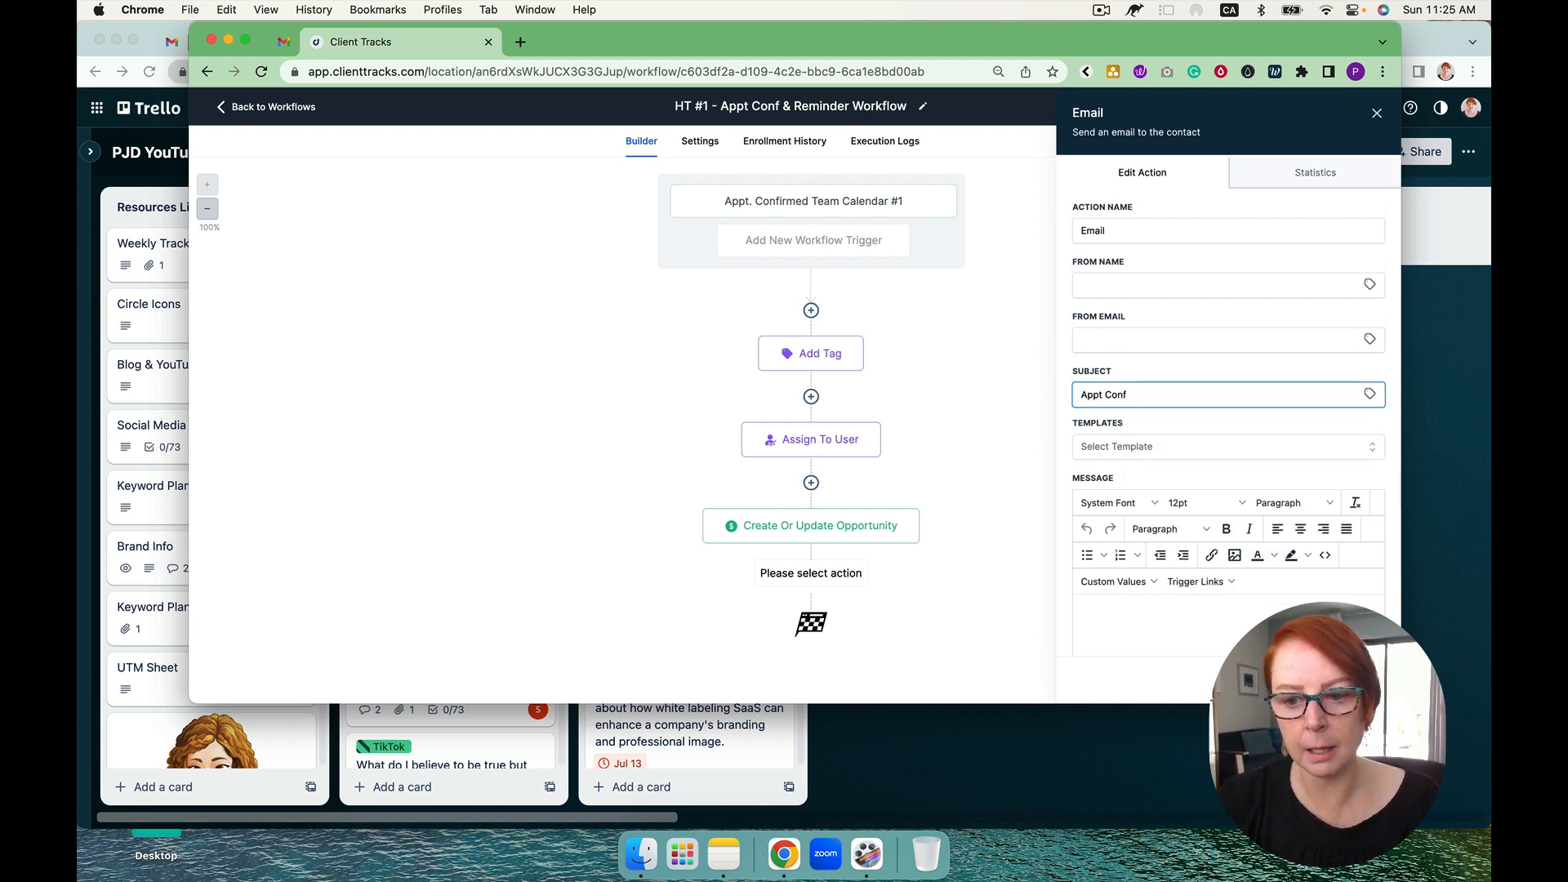
key(Return)
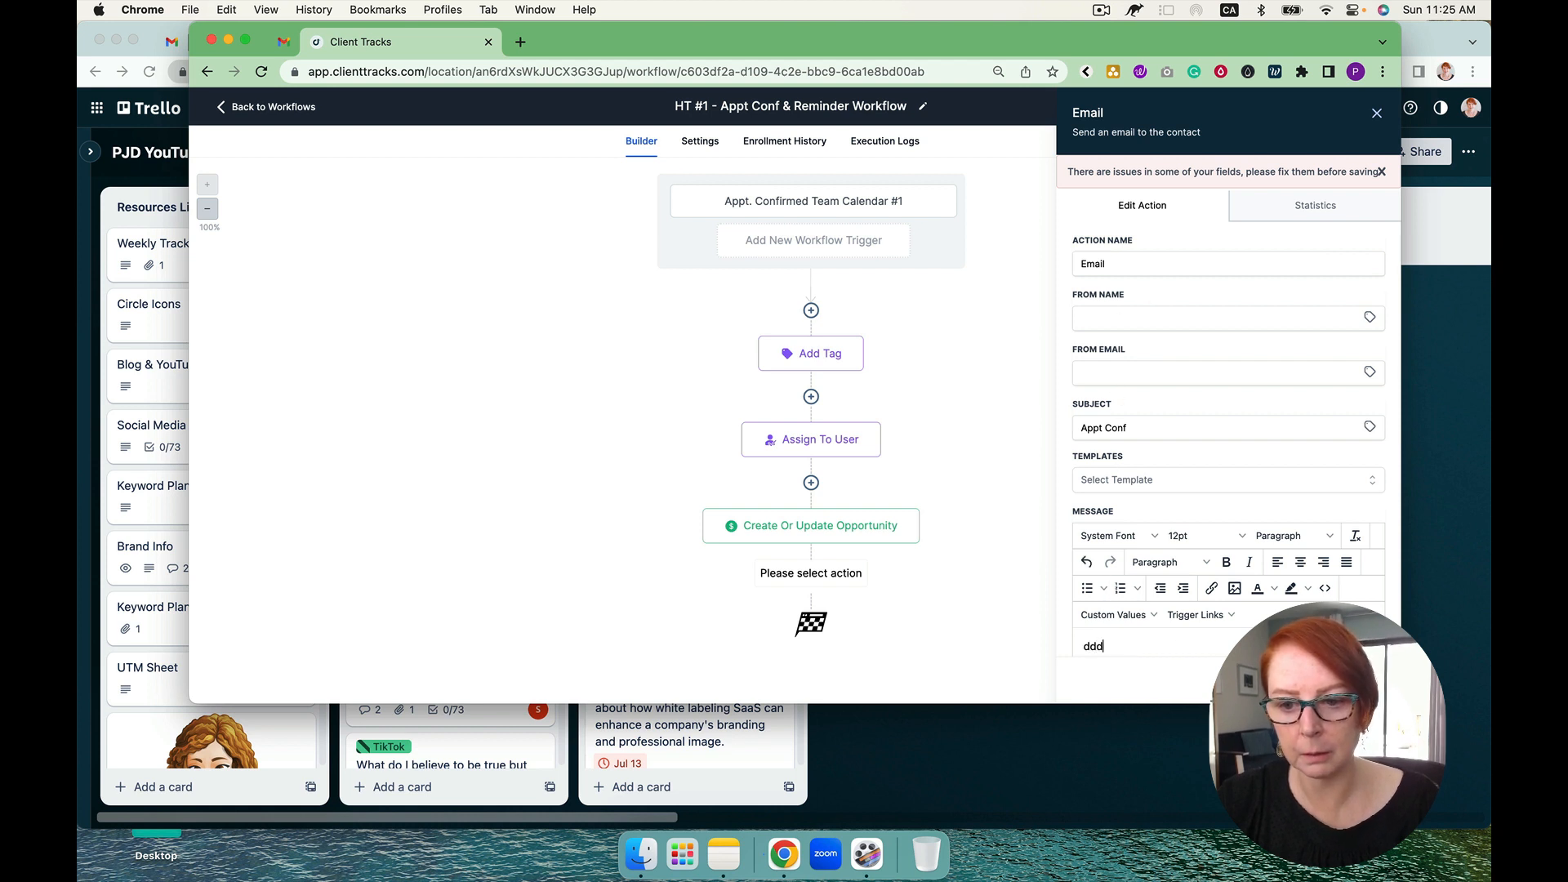
click(1342, 679)
Step: Add a Wait action after the email that holds contacts until before the Event / Appointment time, and save it
scroll(990, 590, down, 2)
click(812, 605)
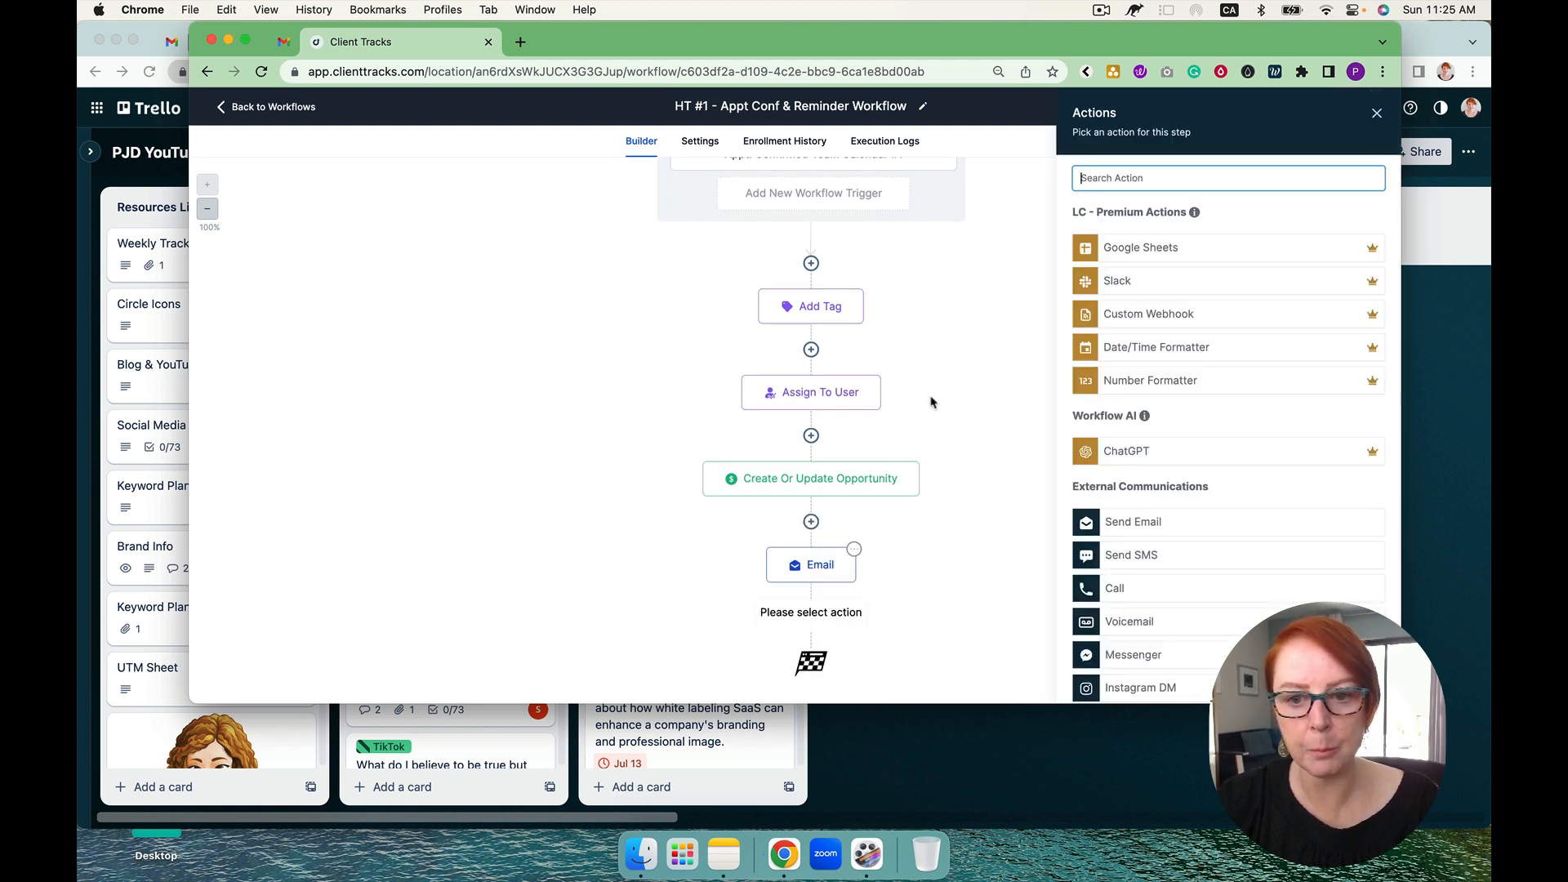
text(wa)
click(1136, 243)
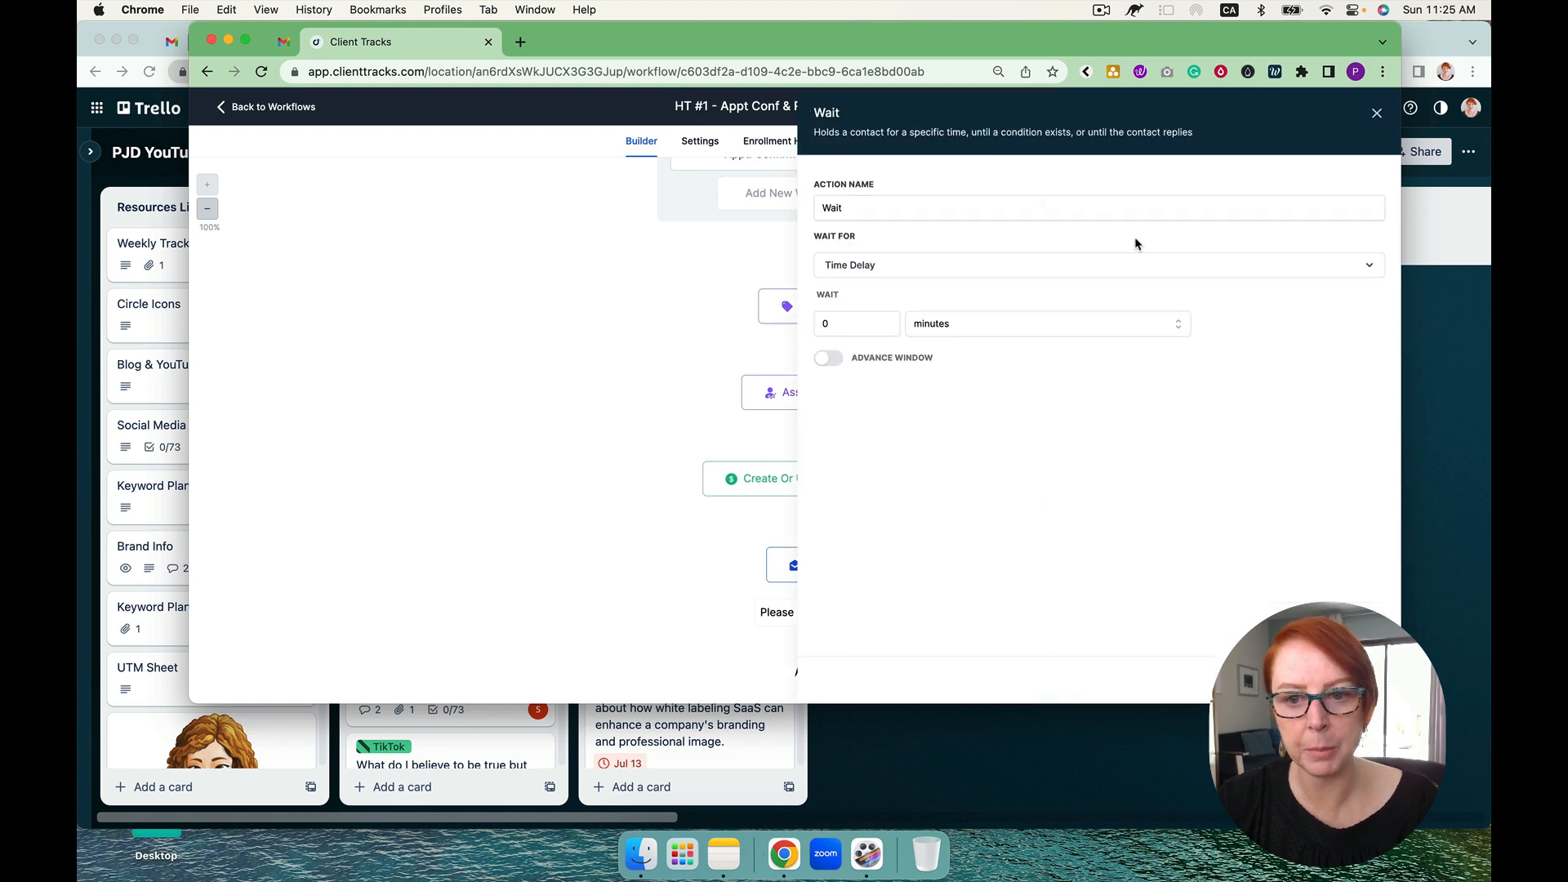
click(890, 265)
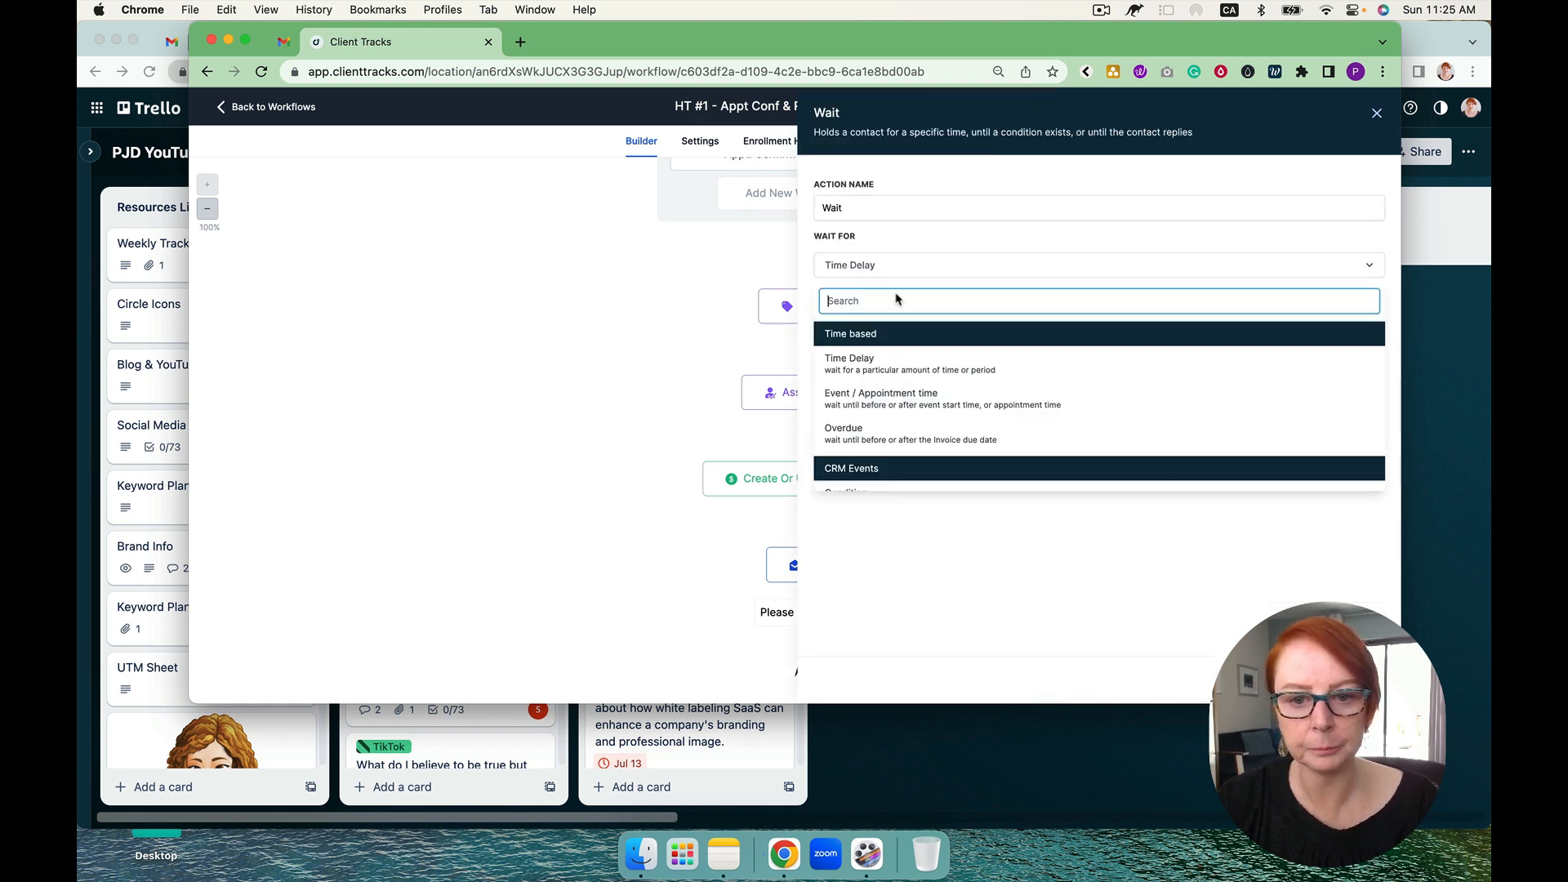
click(905, 404)
double_click(1135, 343)
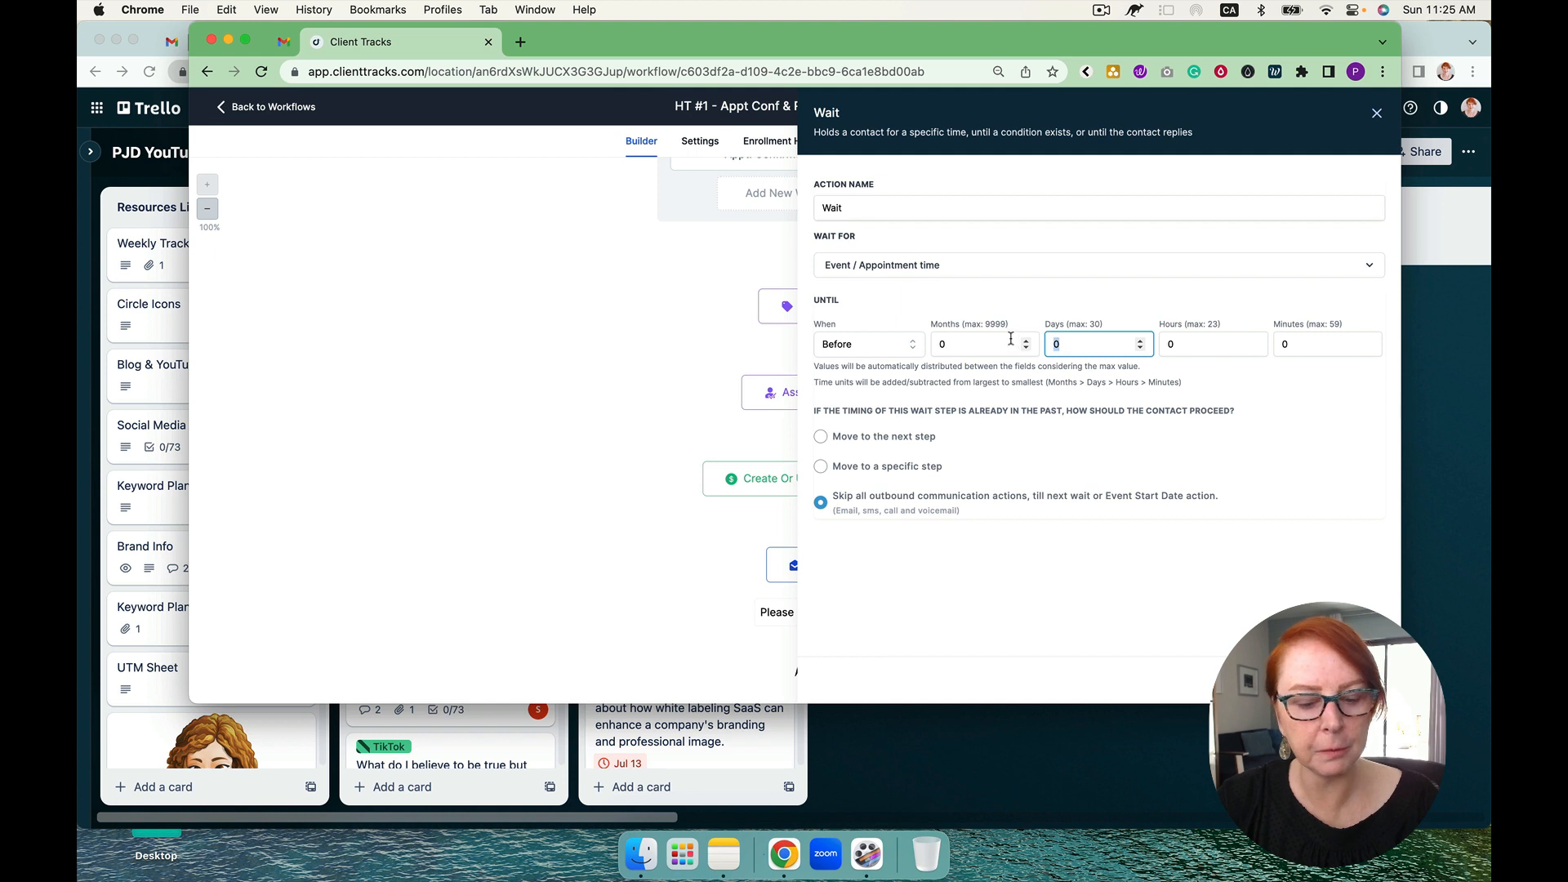
click(1342, 679)
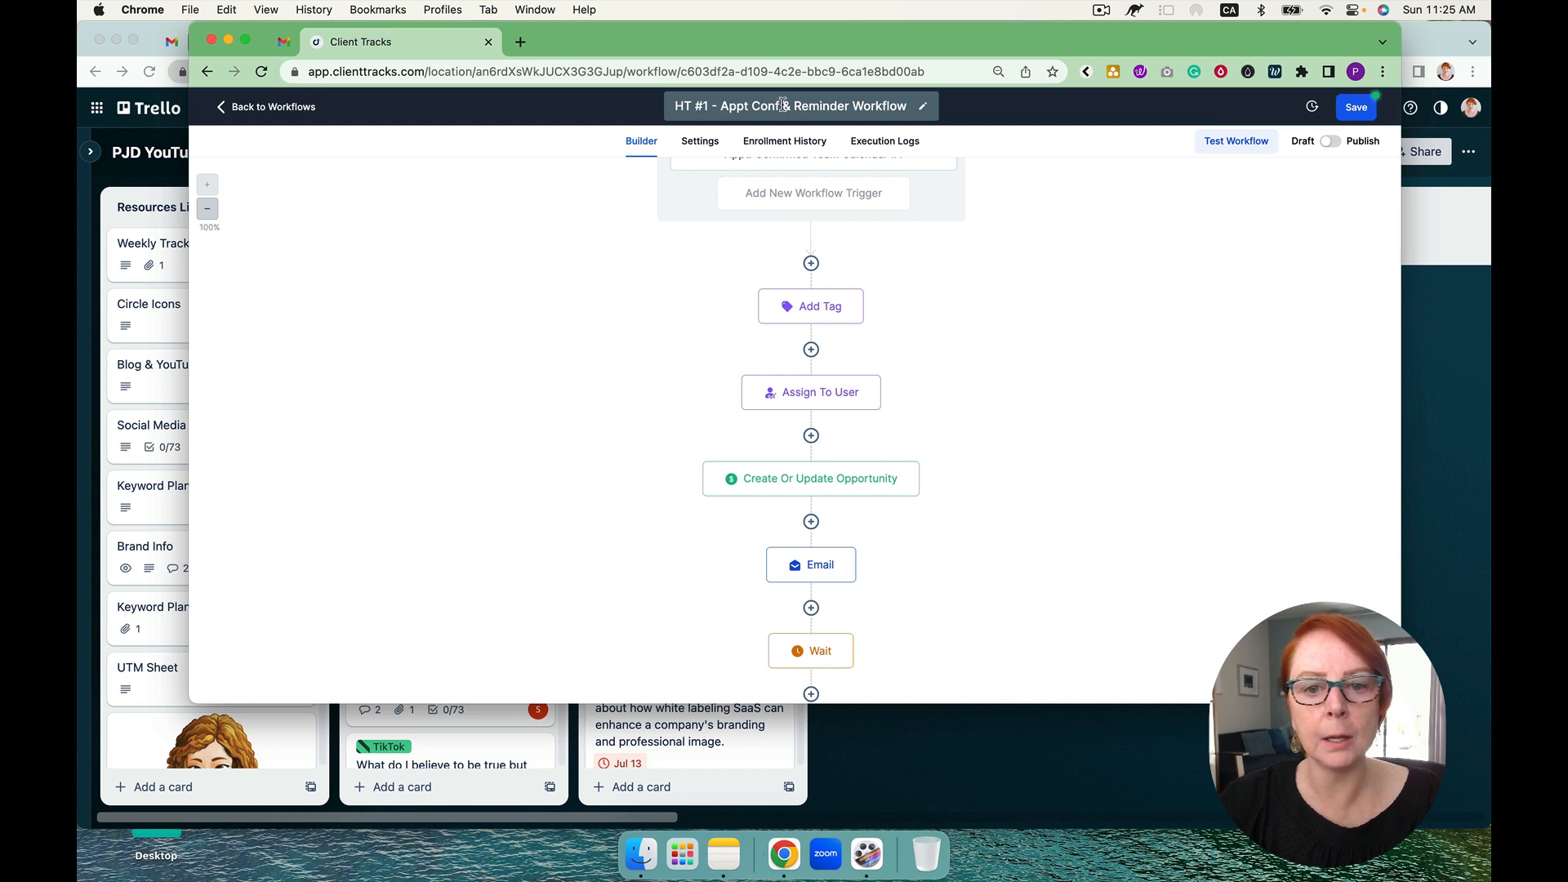
Step: Save the whole HT #1 appointment workflow as a draft and dismiss the notification
scroll(884, 290, up, 2)
scroll(919, 407, down, 2)
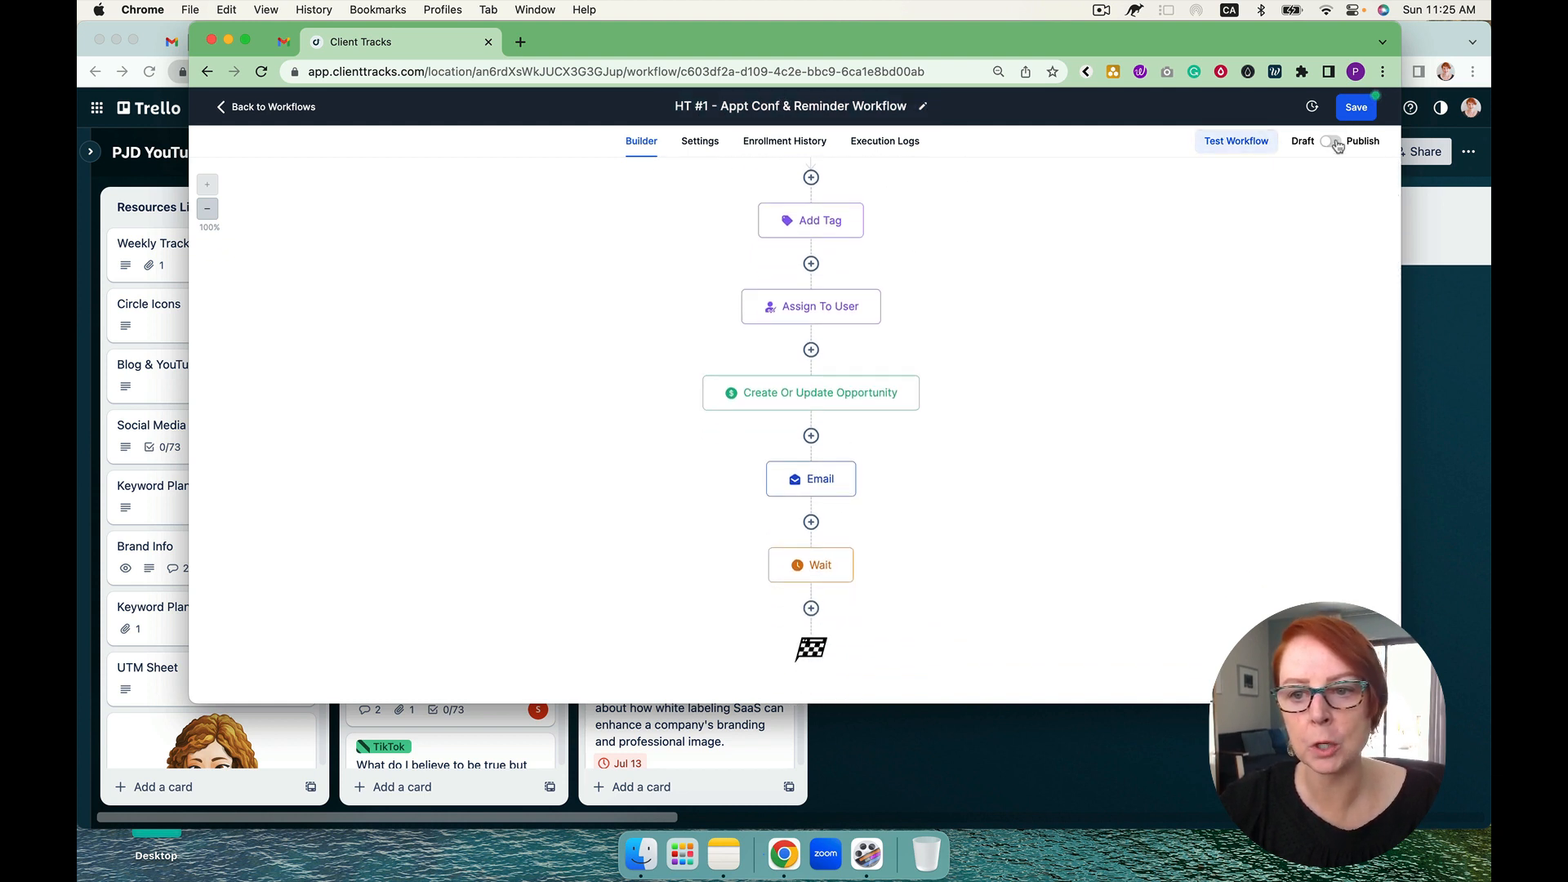
click(1357, 110)
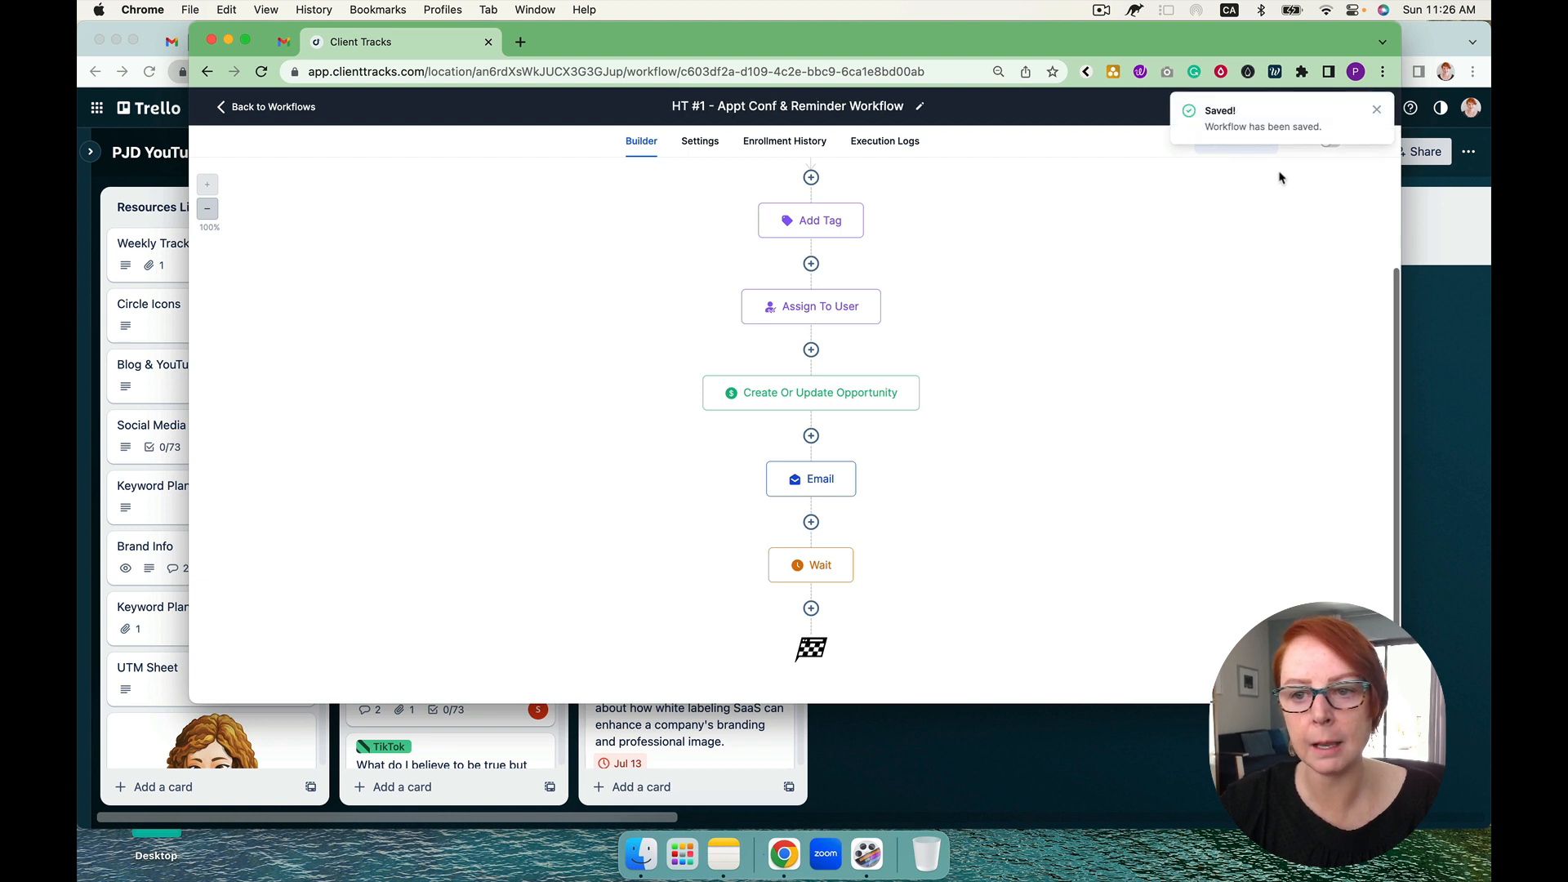
click(1377, 112)
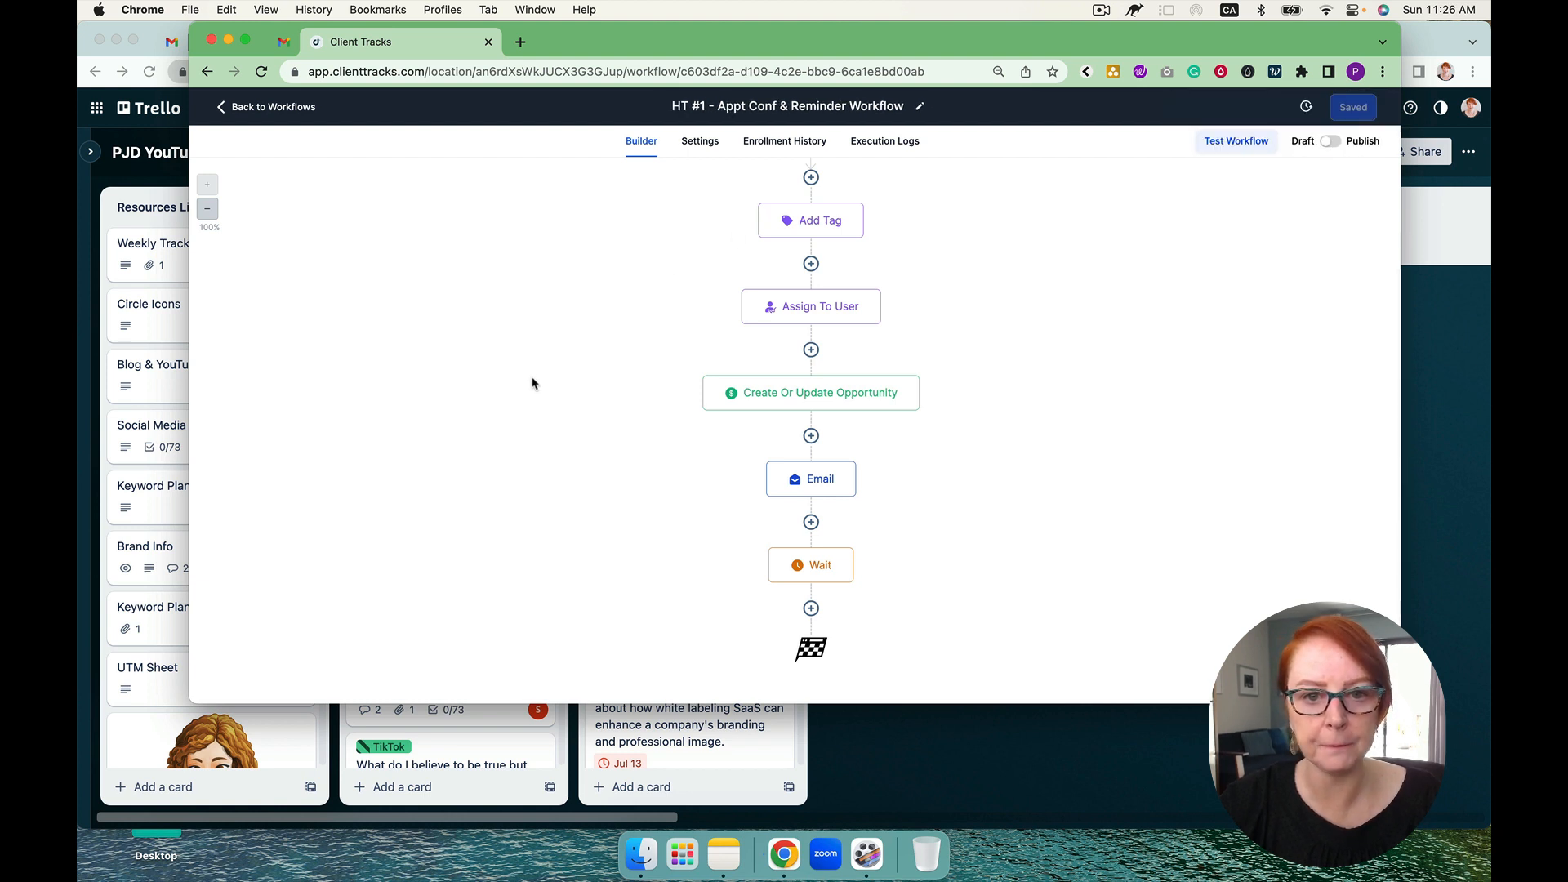
Step: Leave the workflow builder, view the stages of the High Ticket #1 opportunities pipeline, and return to the workflow list
click(299, 108)
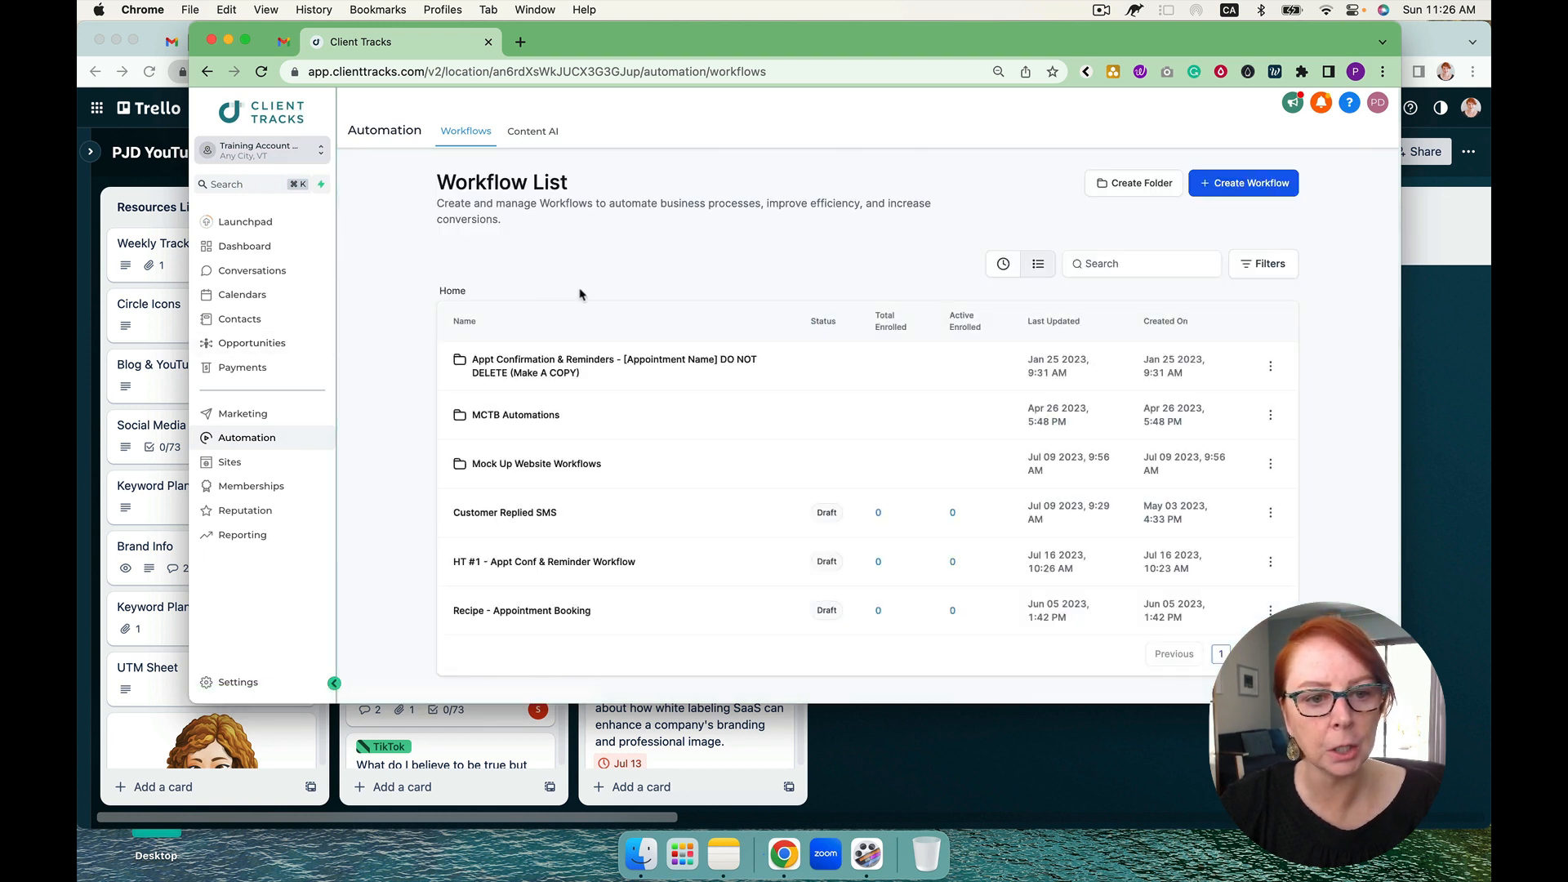
click(271, 345)
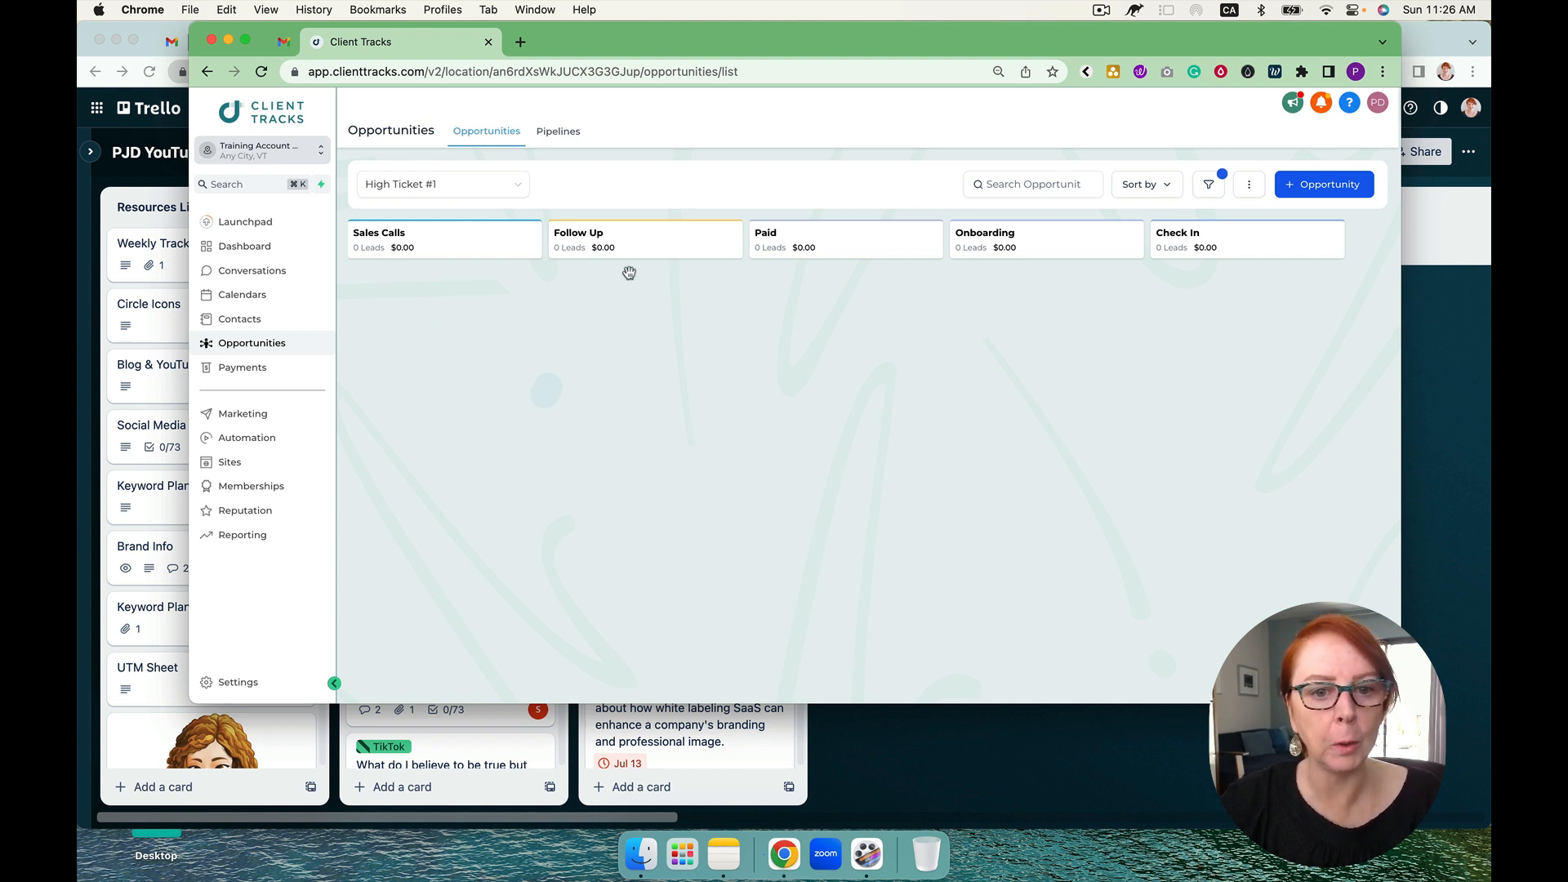
click(255, 438)
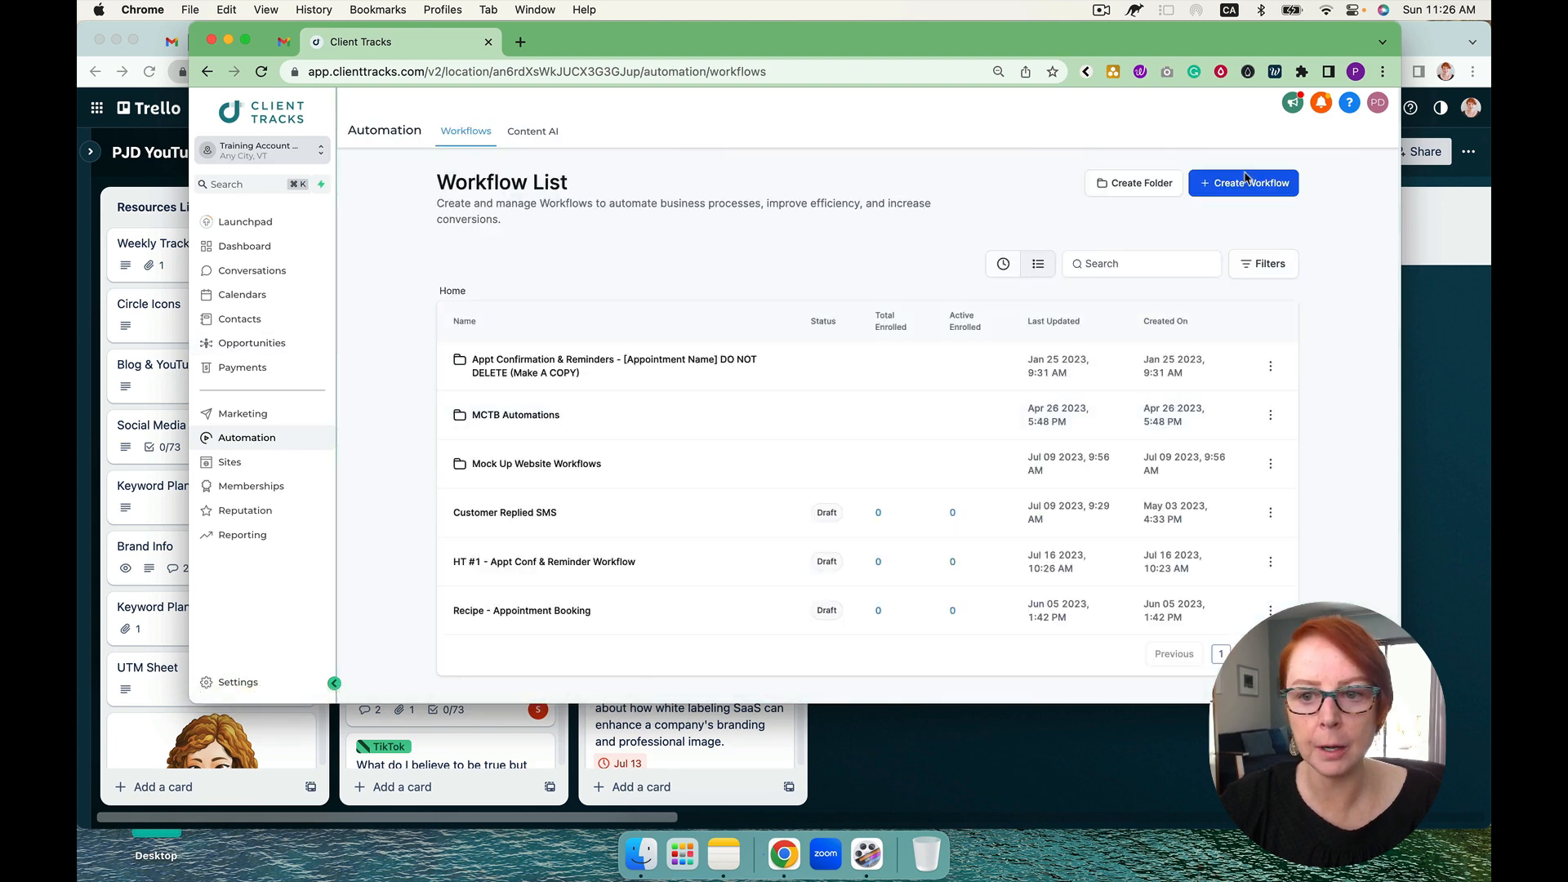
Step: Create a new workflow from scratch and choose Pipeline stage changed as its trigger
click(1246, 178)
click(641, 380)
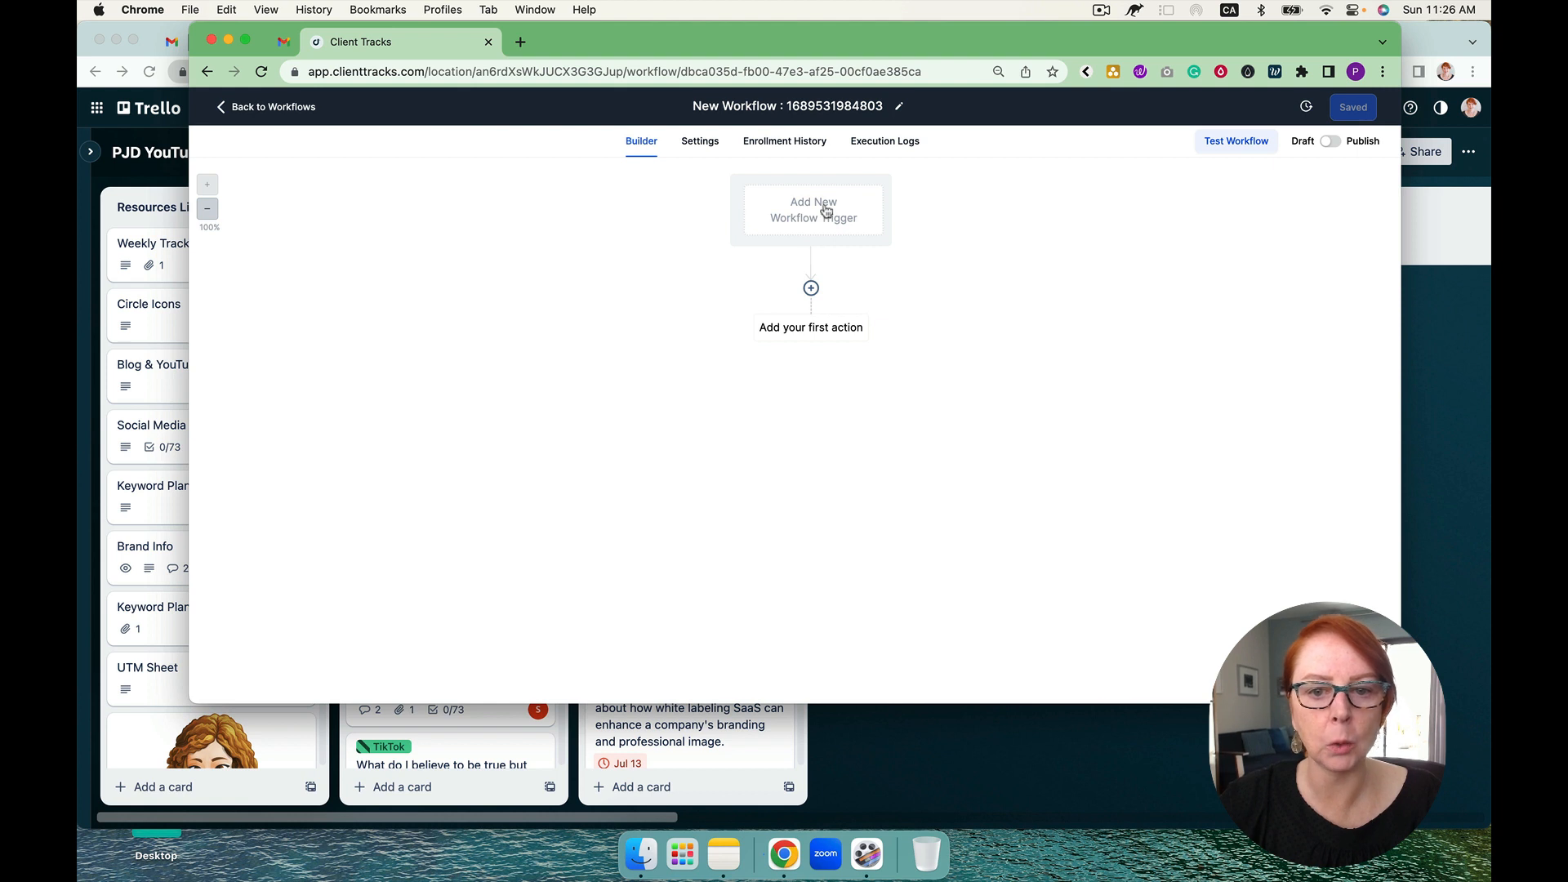
click(825, 210)
text(peli)
click(1160, 268)
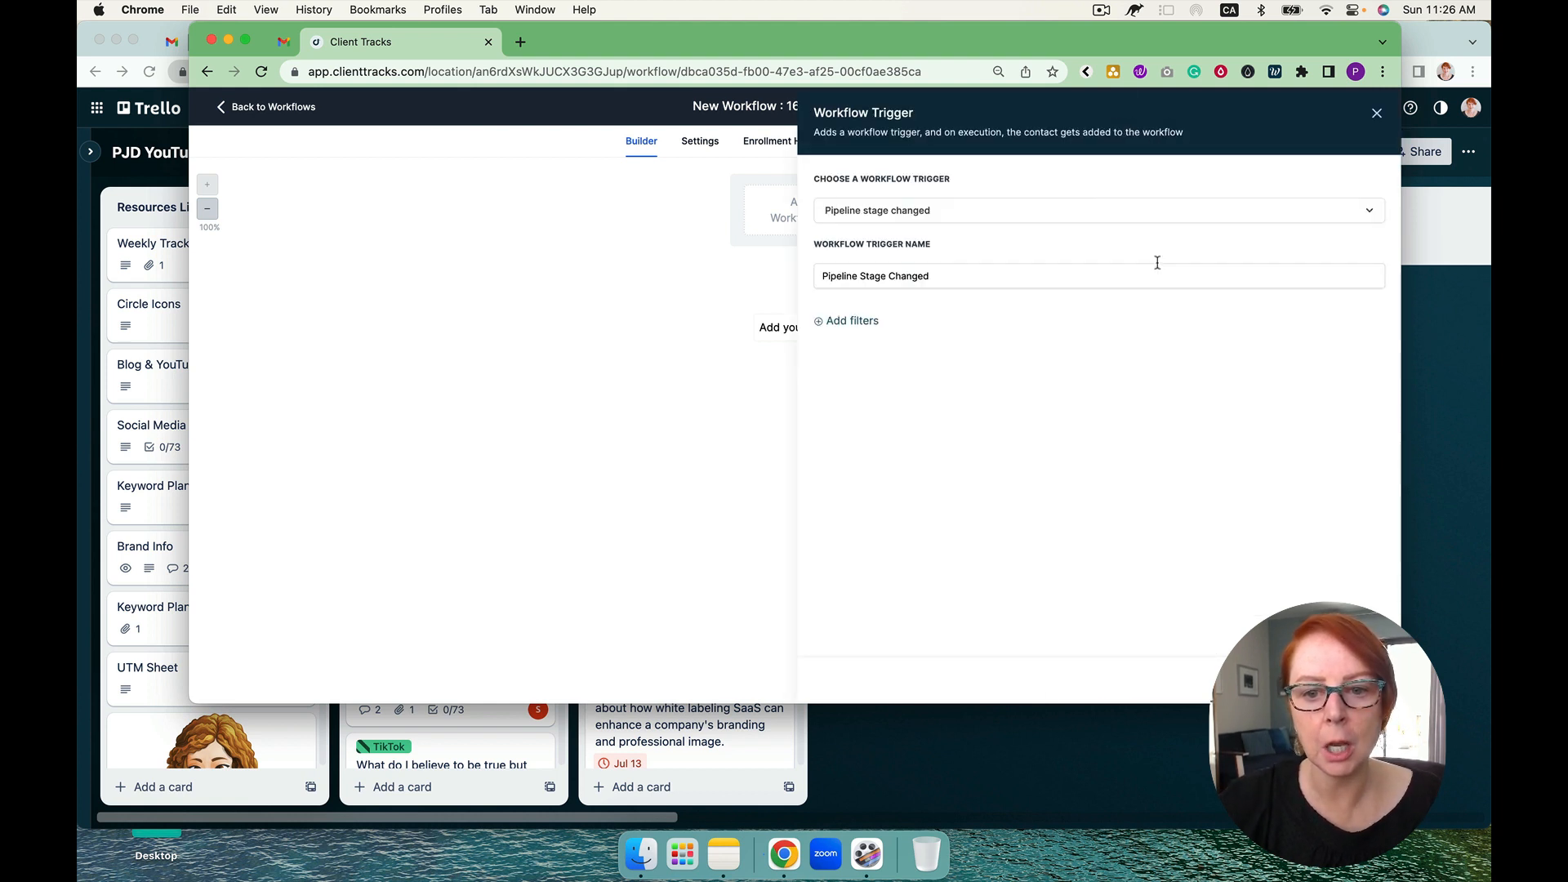
Step: Add a filter to the trigger that limits it to the High Ticket #1 pipeline
click(856, 320)
click(858, 336)
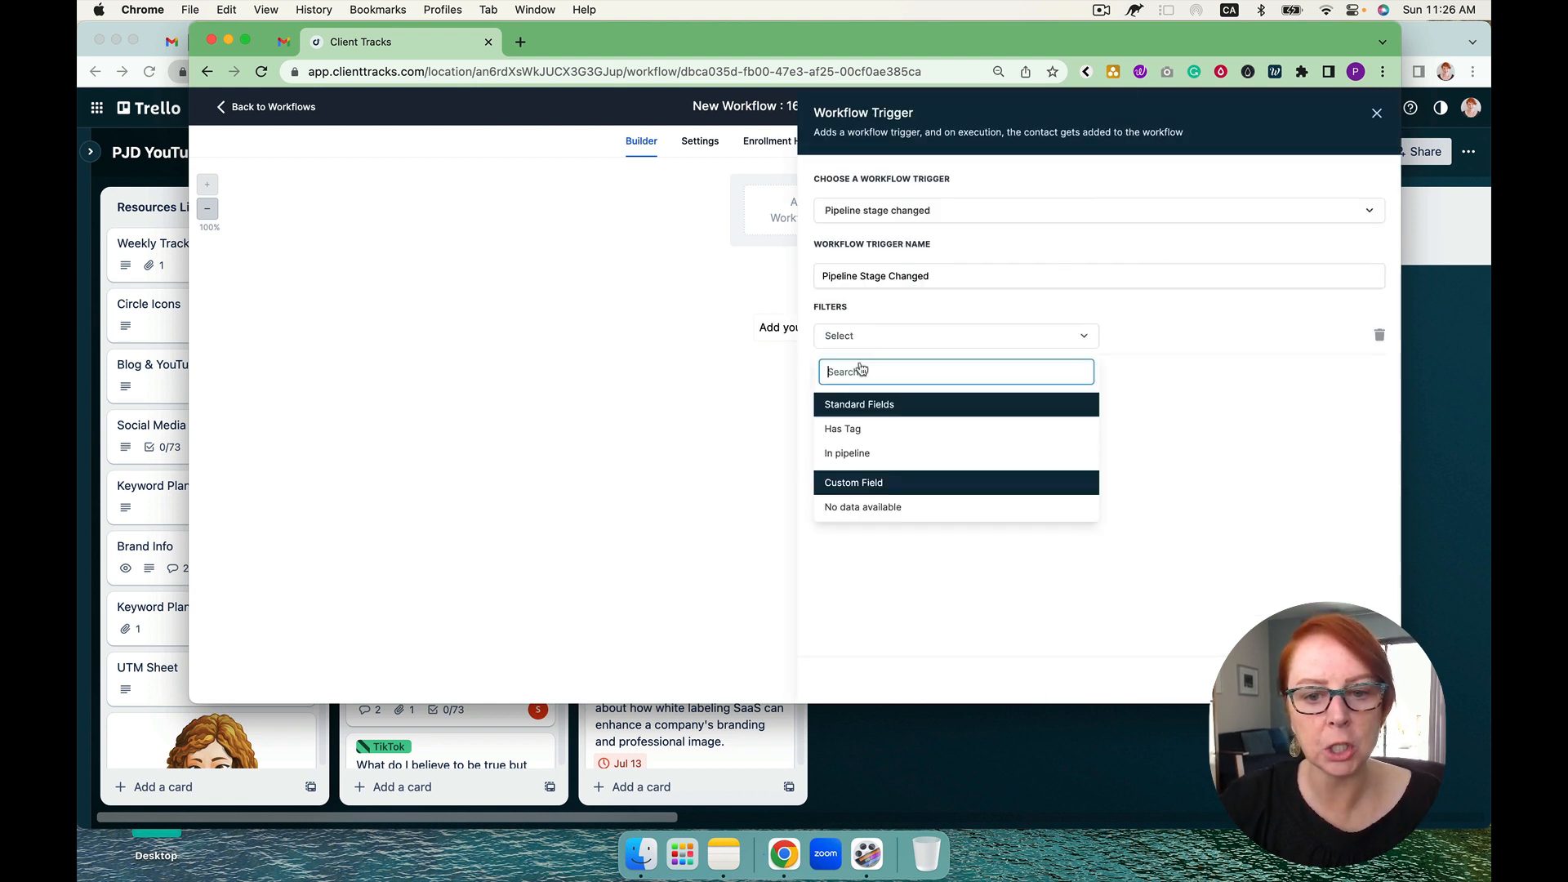
click(850, 454)
click(1135, 343)
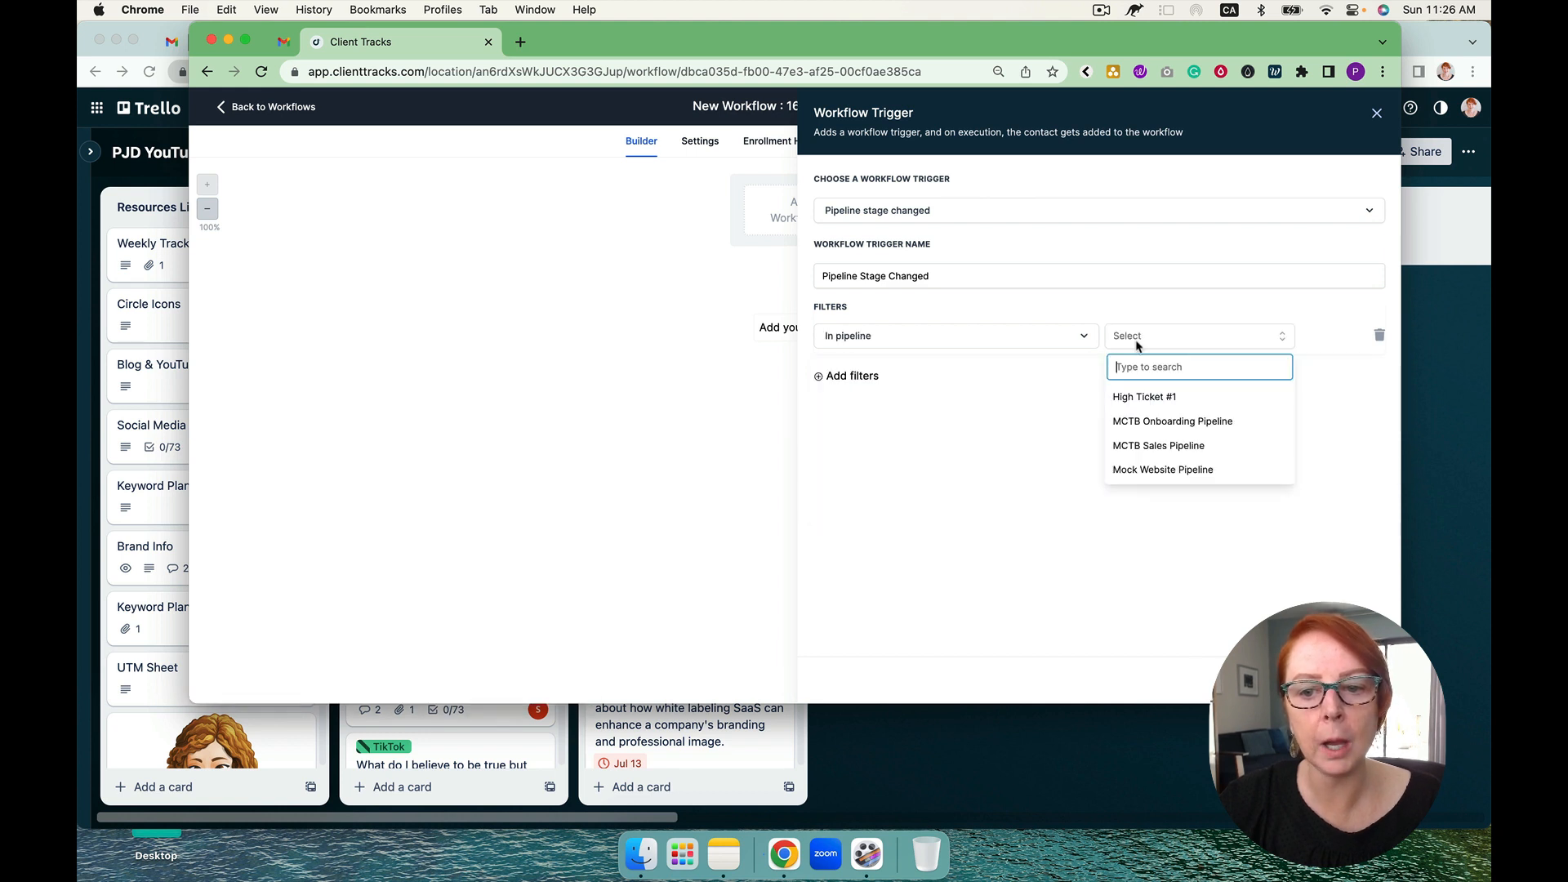
click(1145, 397)
Step: Add a second trigger filter for the Follow Up pipeline stage and save the trigger
click(850, 375)
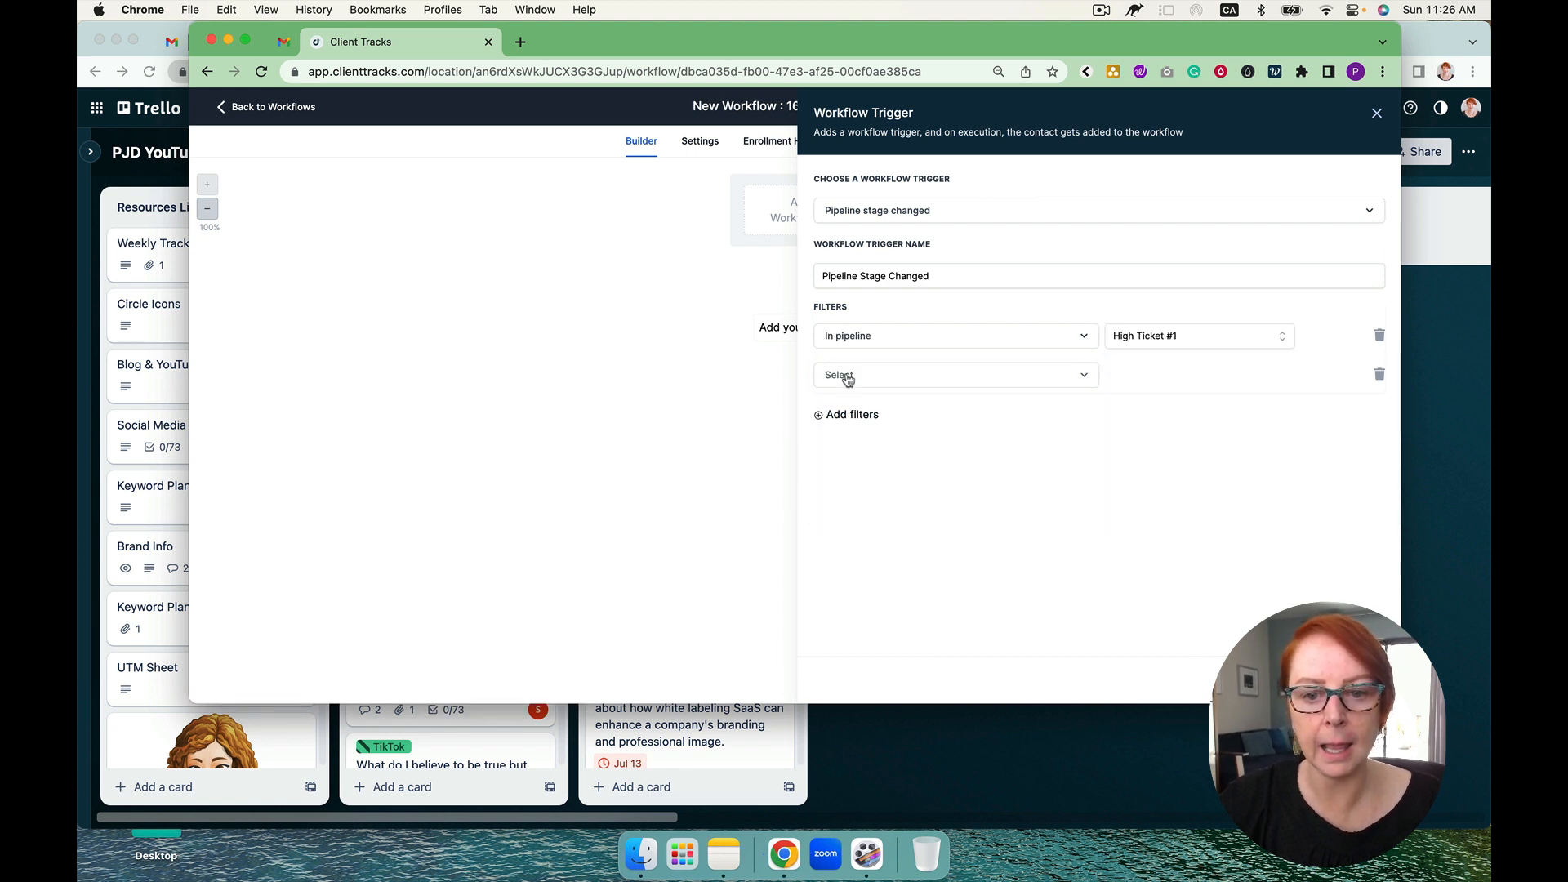
click(850, 385)
click(853, 493)
click(1126, 383)
click(1144, 458)
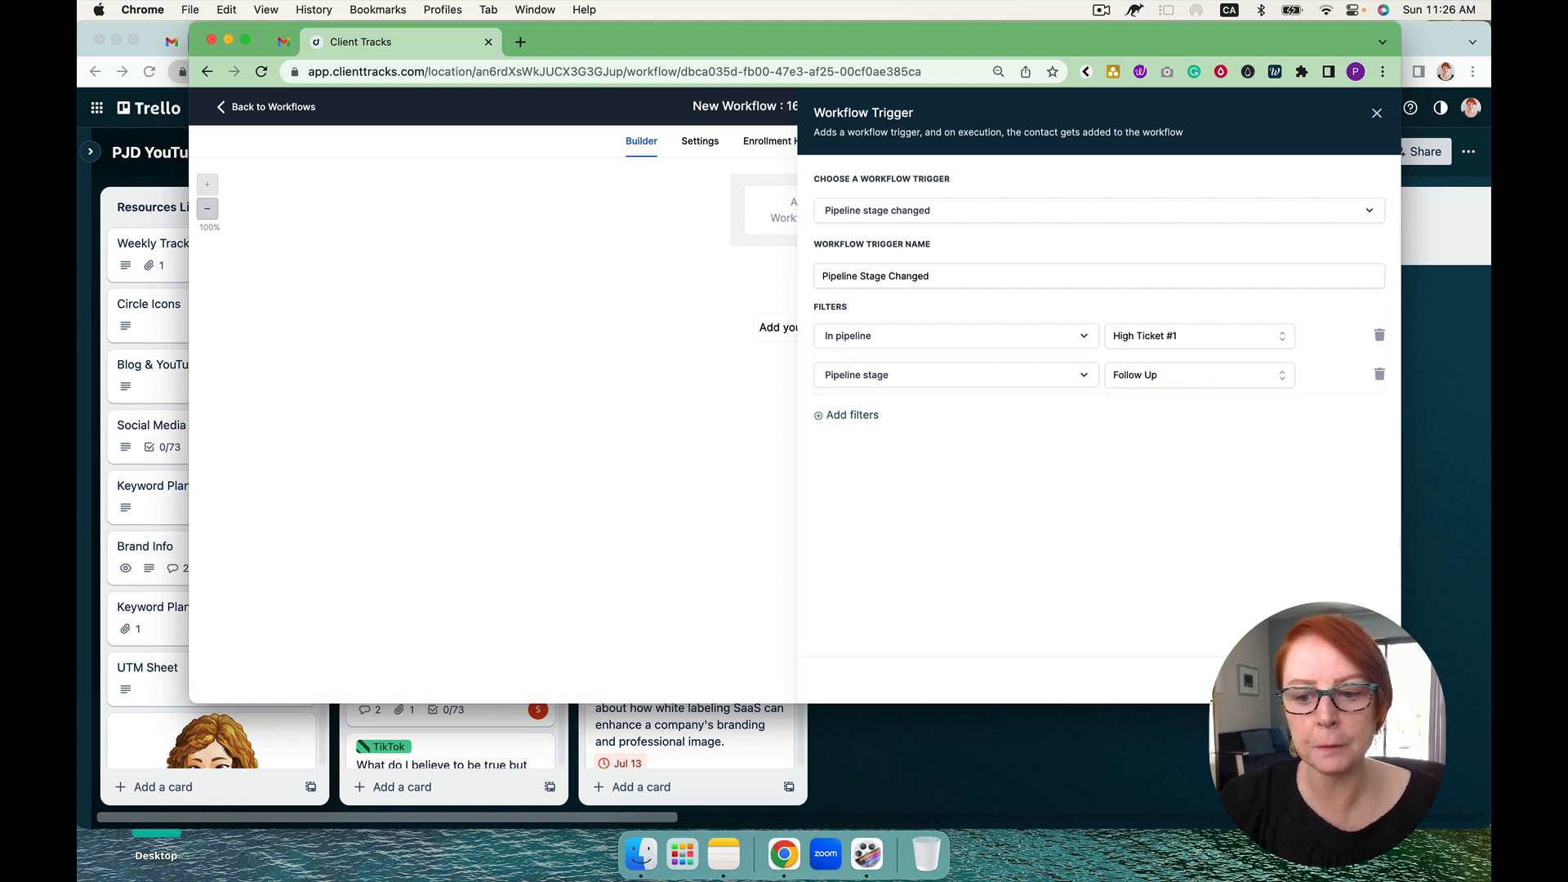
click(1341, 680)
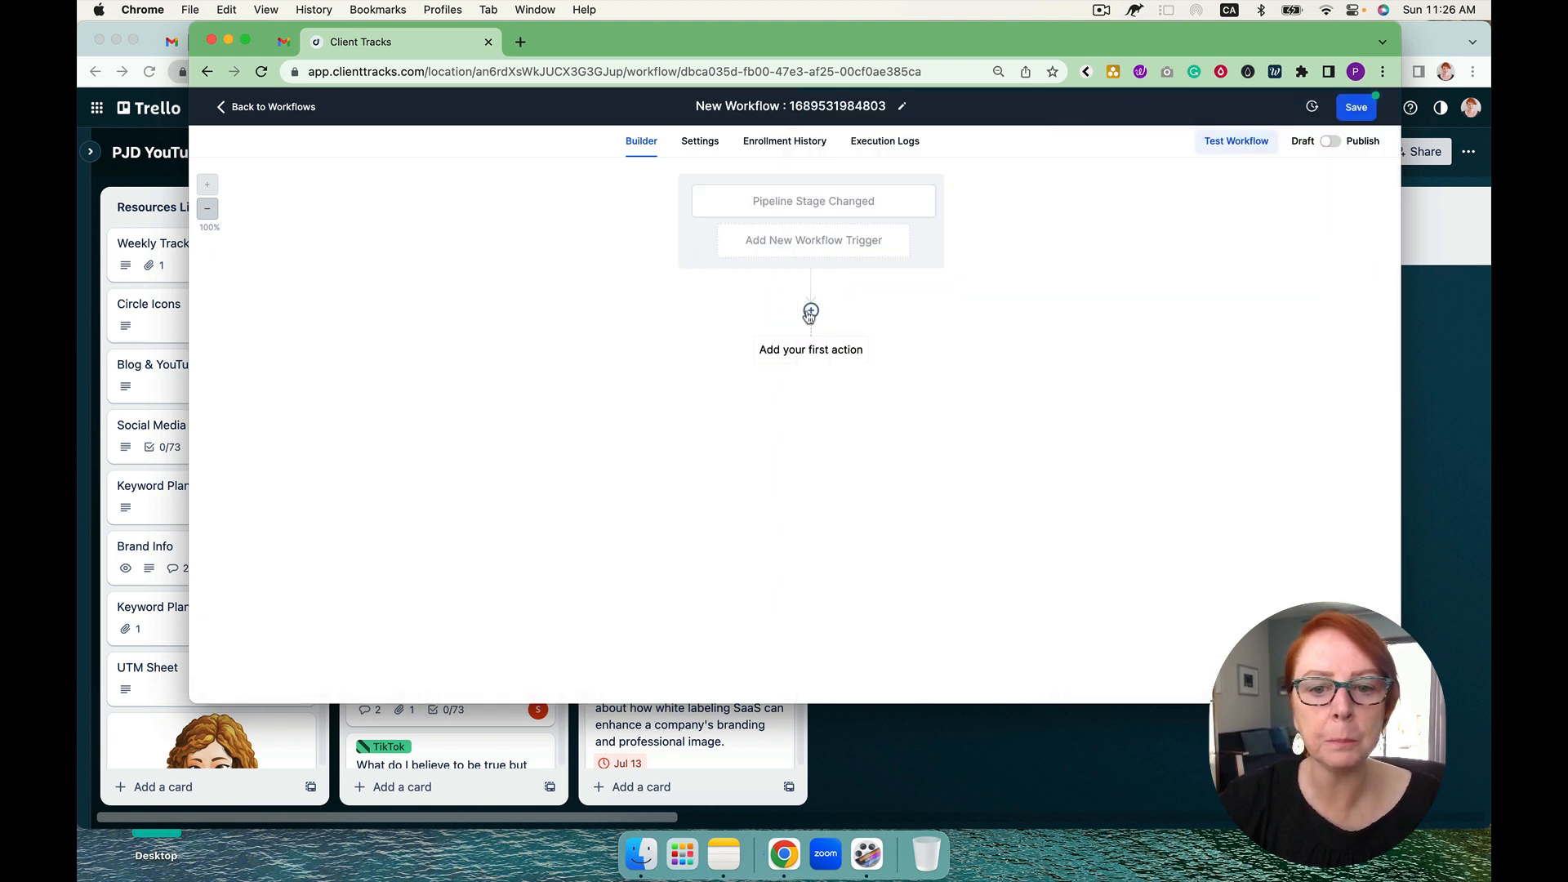
Step: Add a Send Internal Notification action as the first action and set its notification type to Email
click(810, 312)
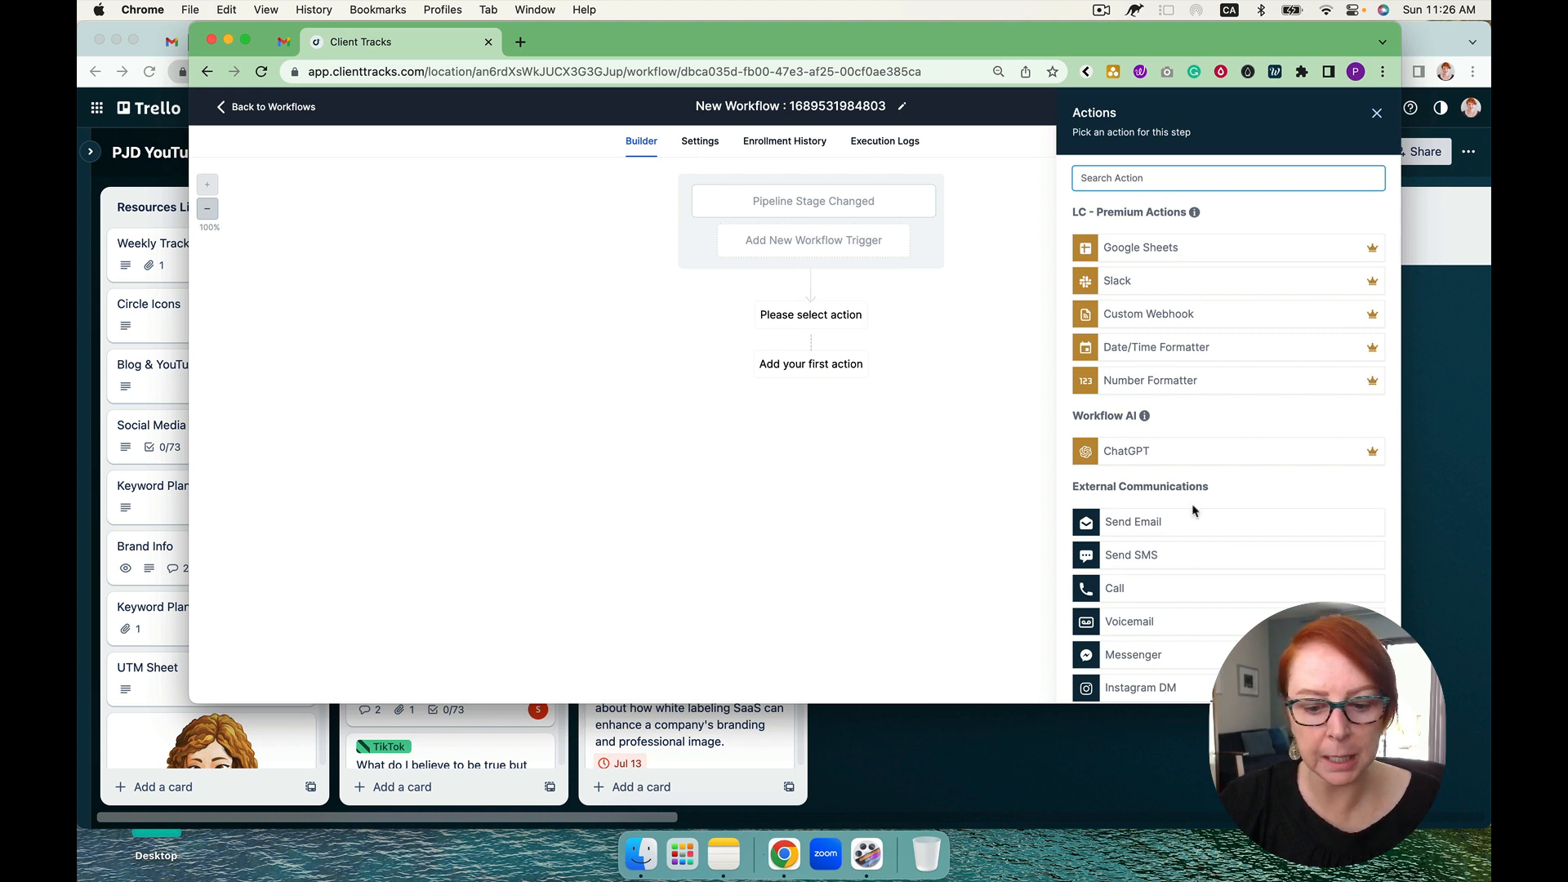
text(in)
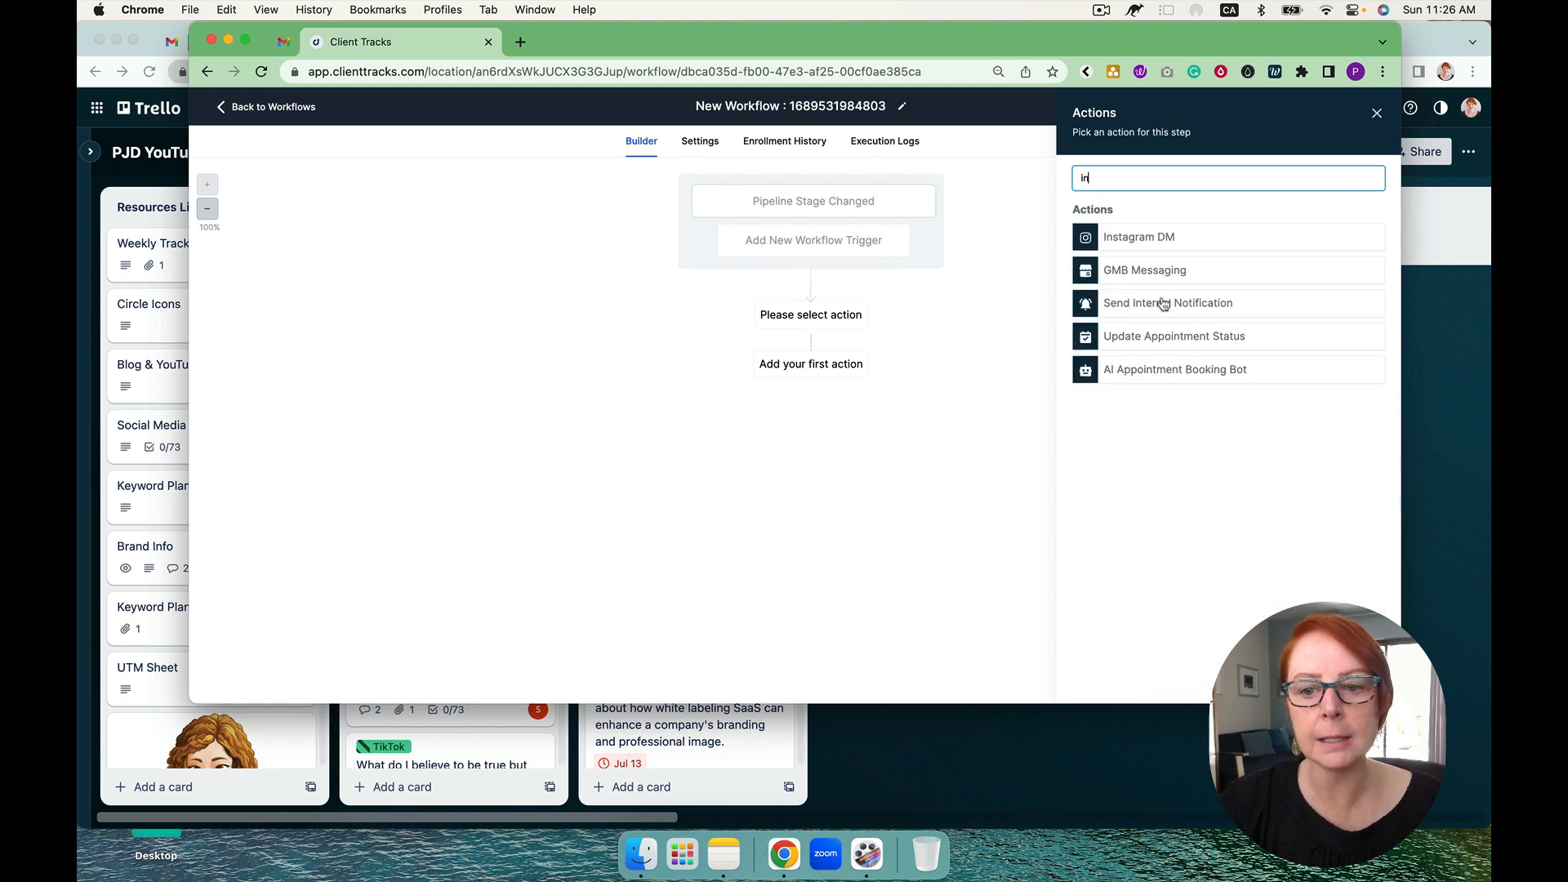
click(1163, 303)
click(1133, 262)
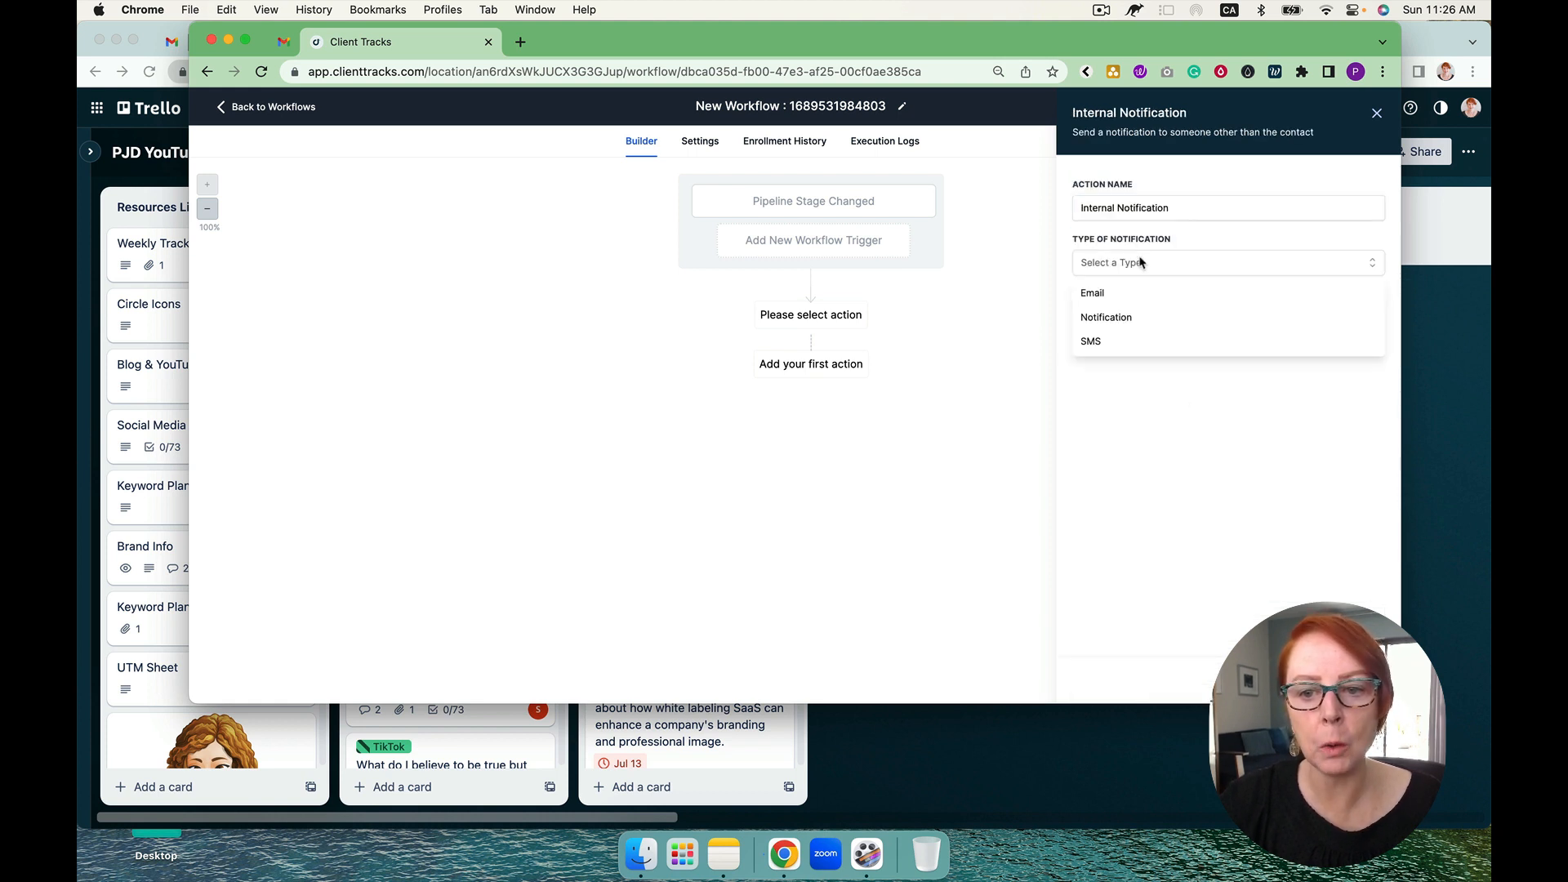
click(1115, 296)
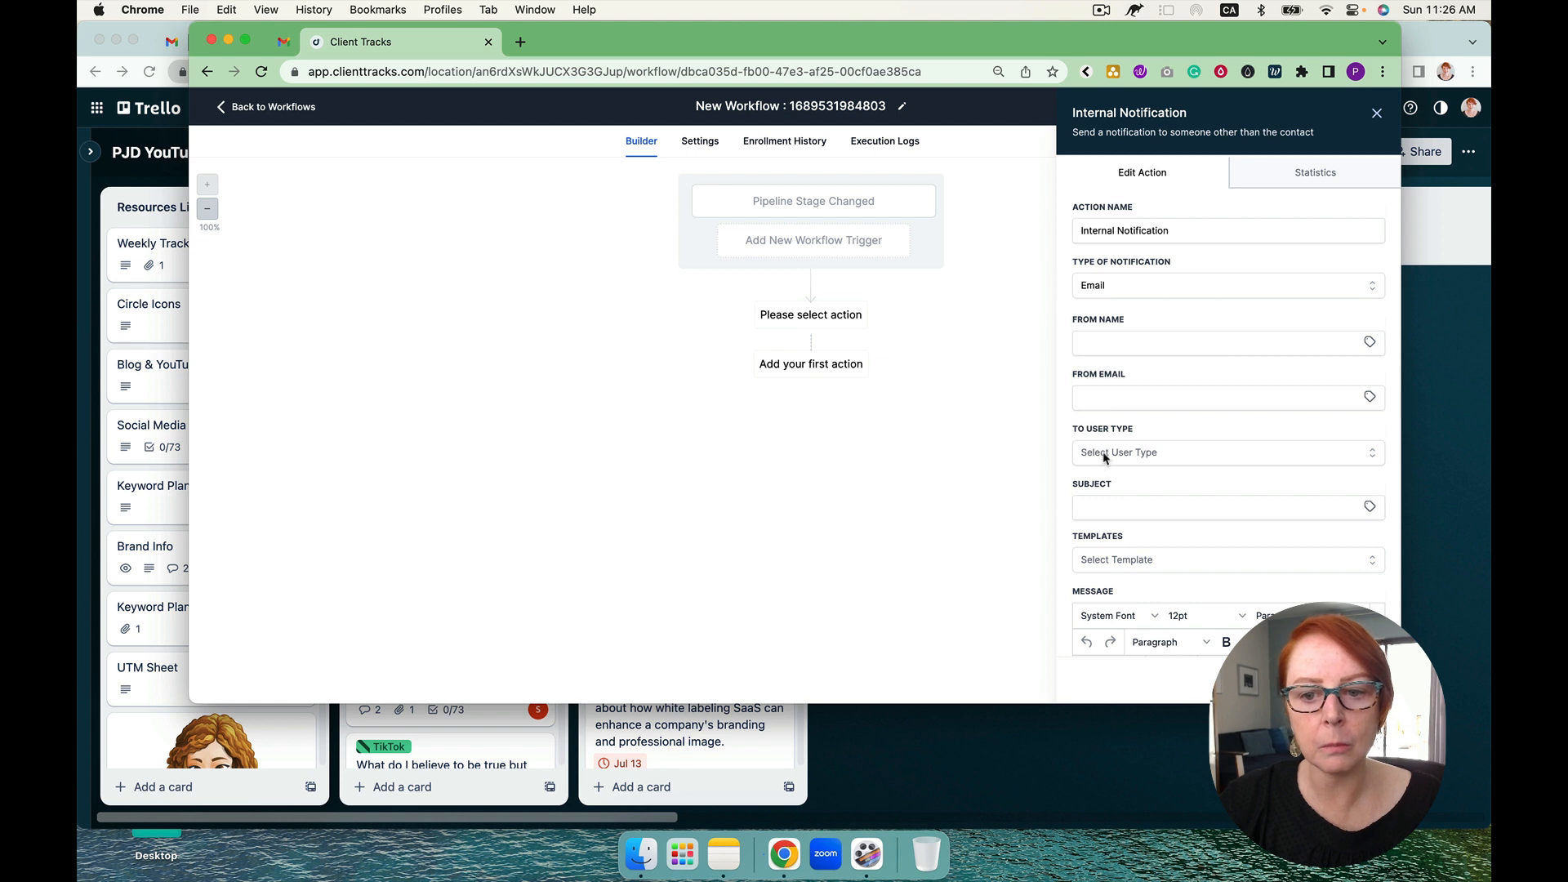
Step: Address the notification email to the Assigned User, enter "fff" as its subject, and review the message area
click(1103, 453)
click(1117, 502)
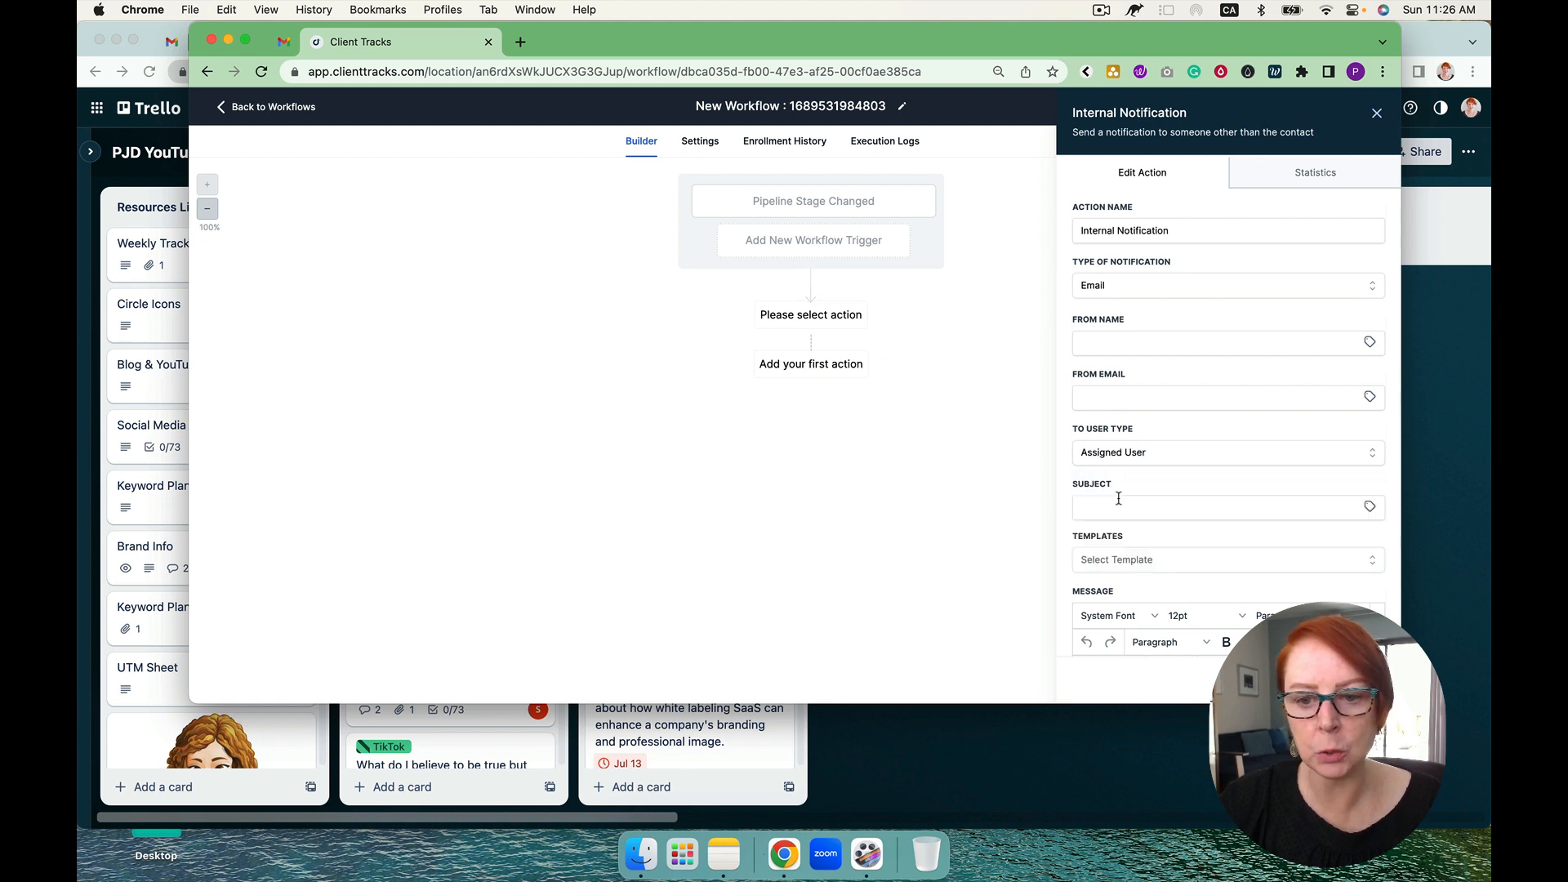
click(1091, 505)
text(fff)
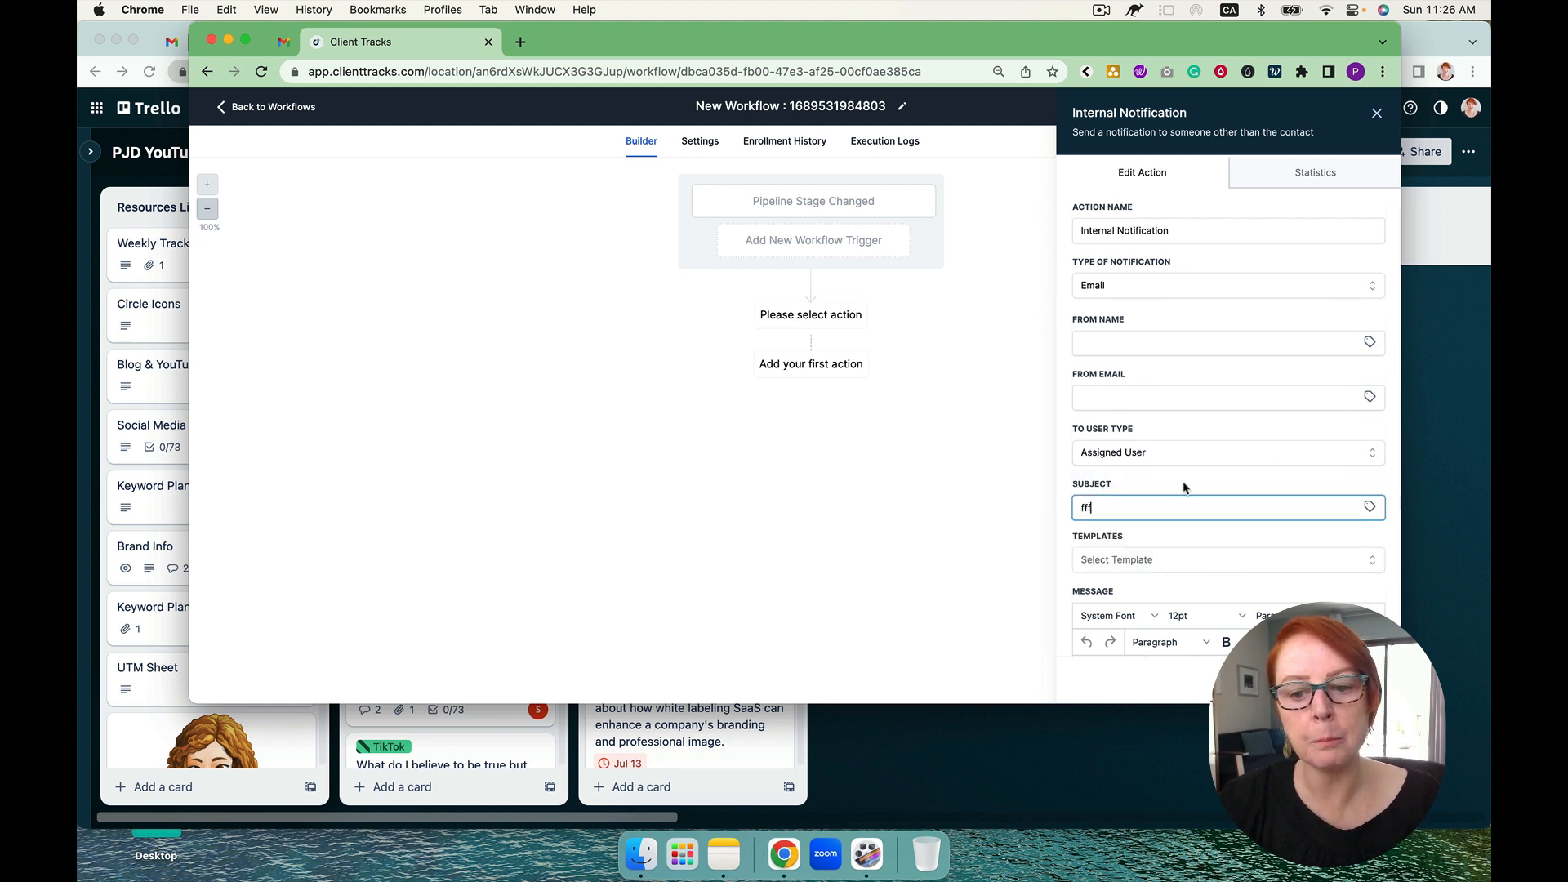
scroll(1149, 539, down, 3)
click(1147, 536)
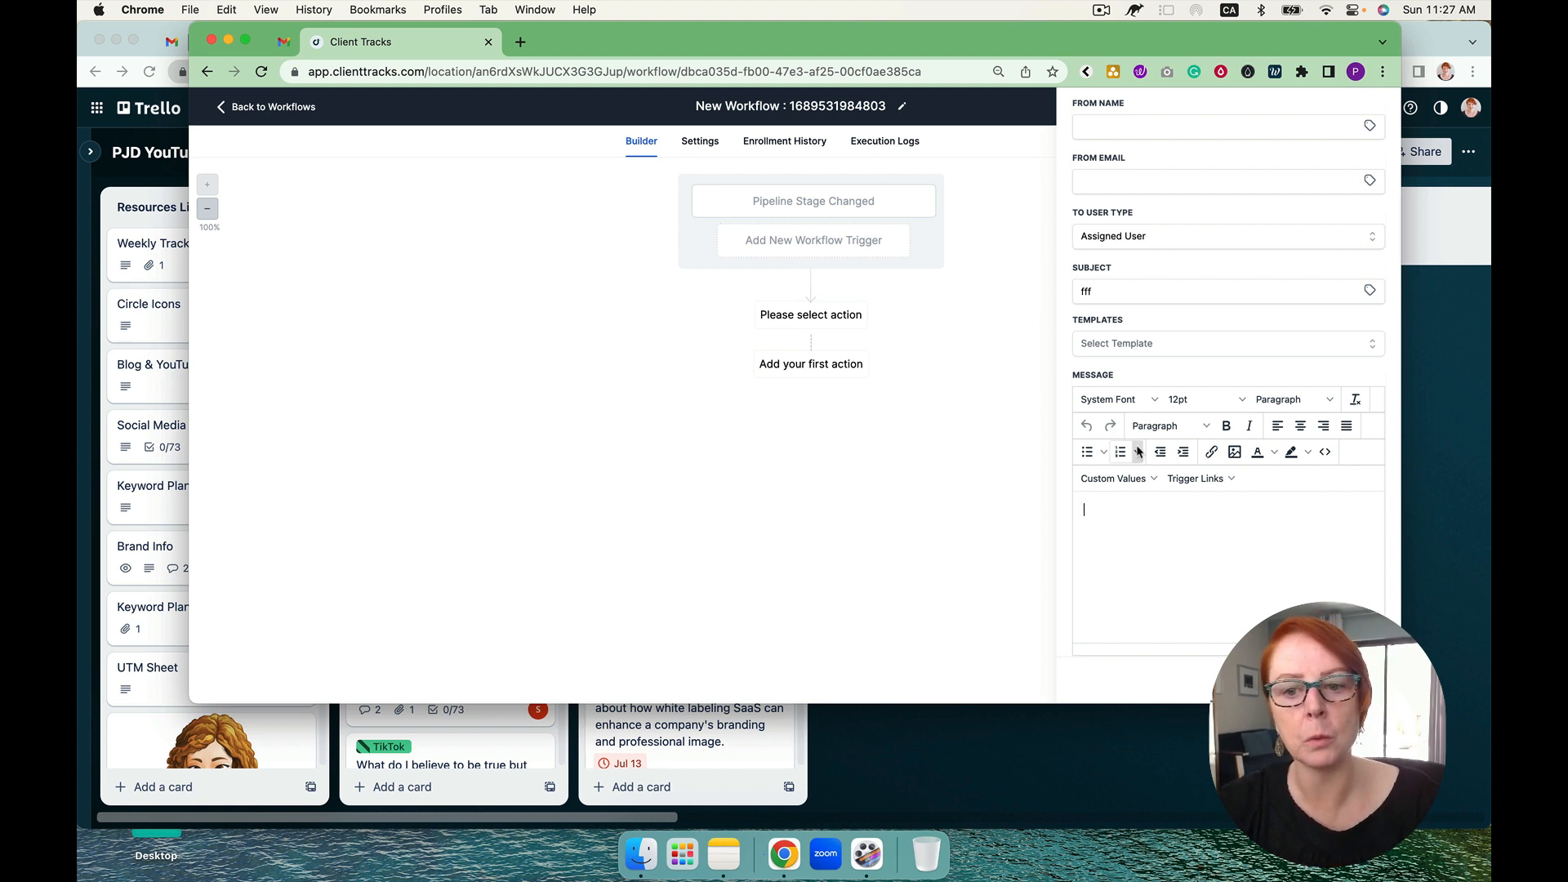
scroll(1138, 451, up, 3)
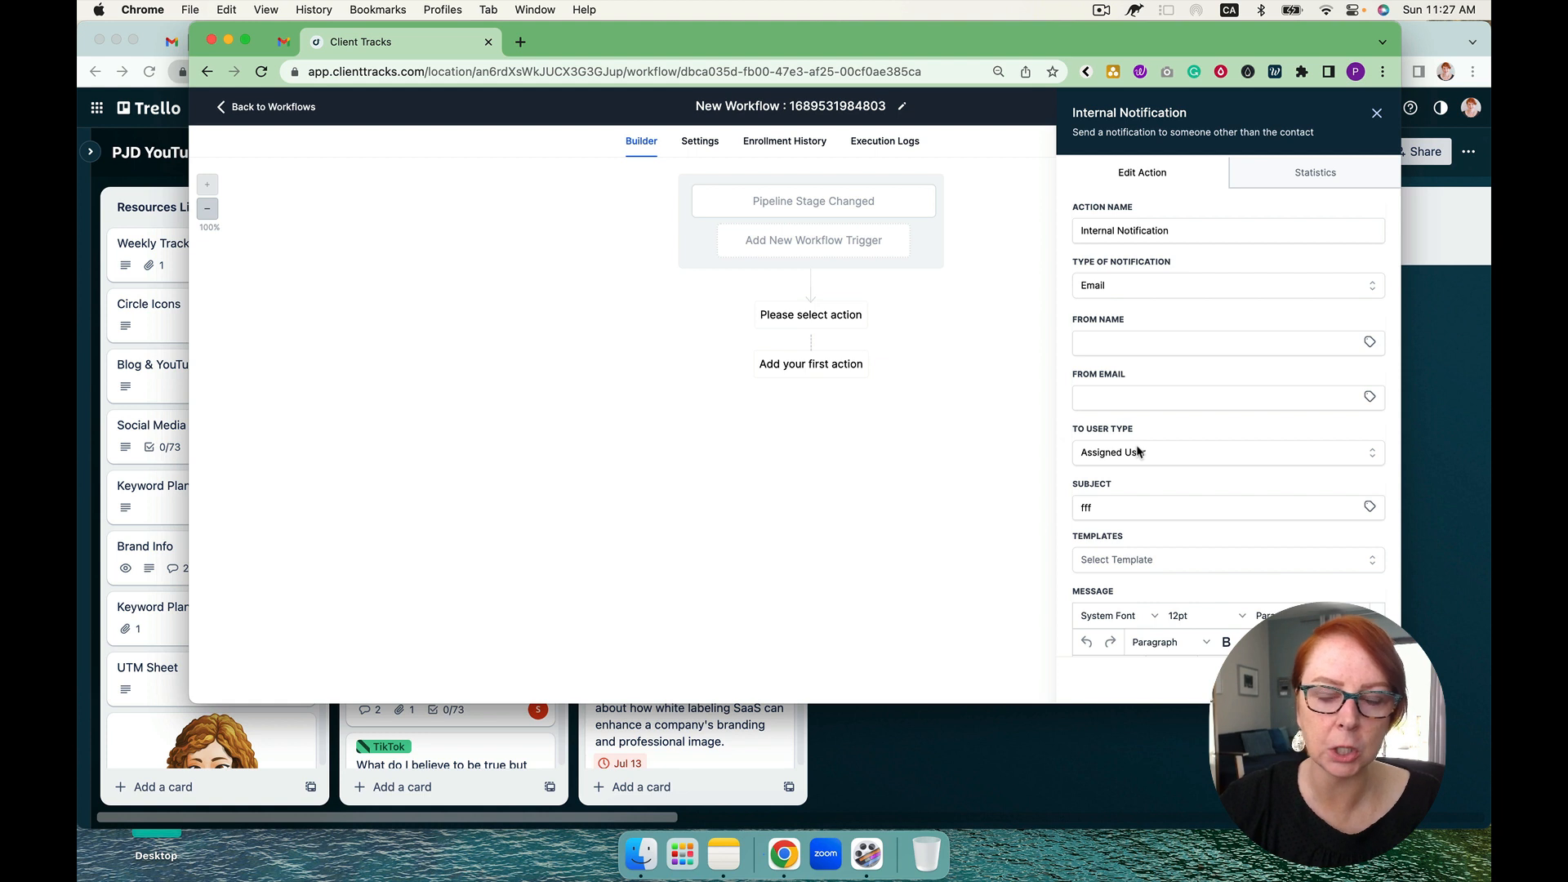
Step: Rename the workflow as "HT #1 - Follow Up Pipeline Stage"
click(831, 107)
triple_click(832, 107)
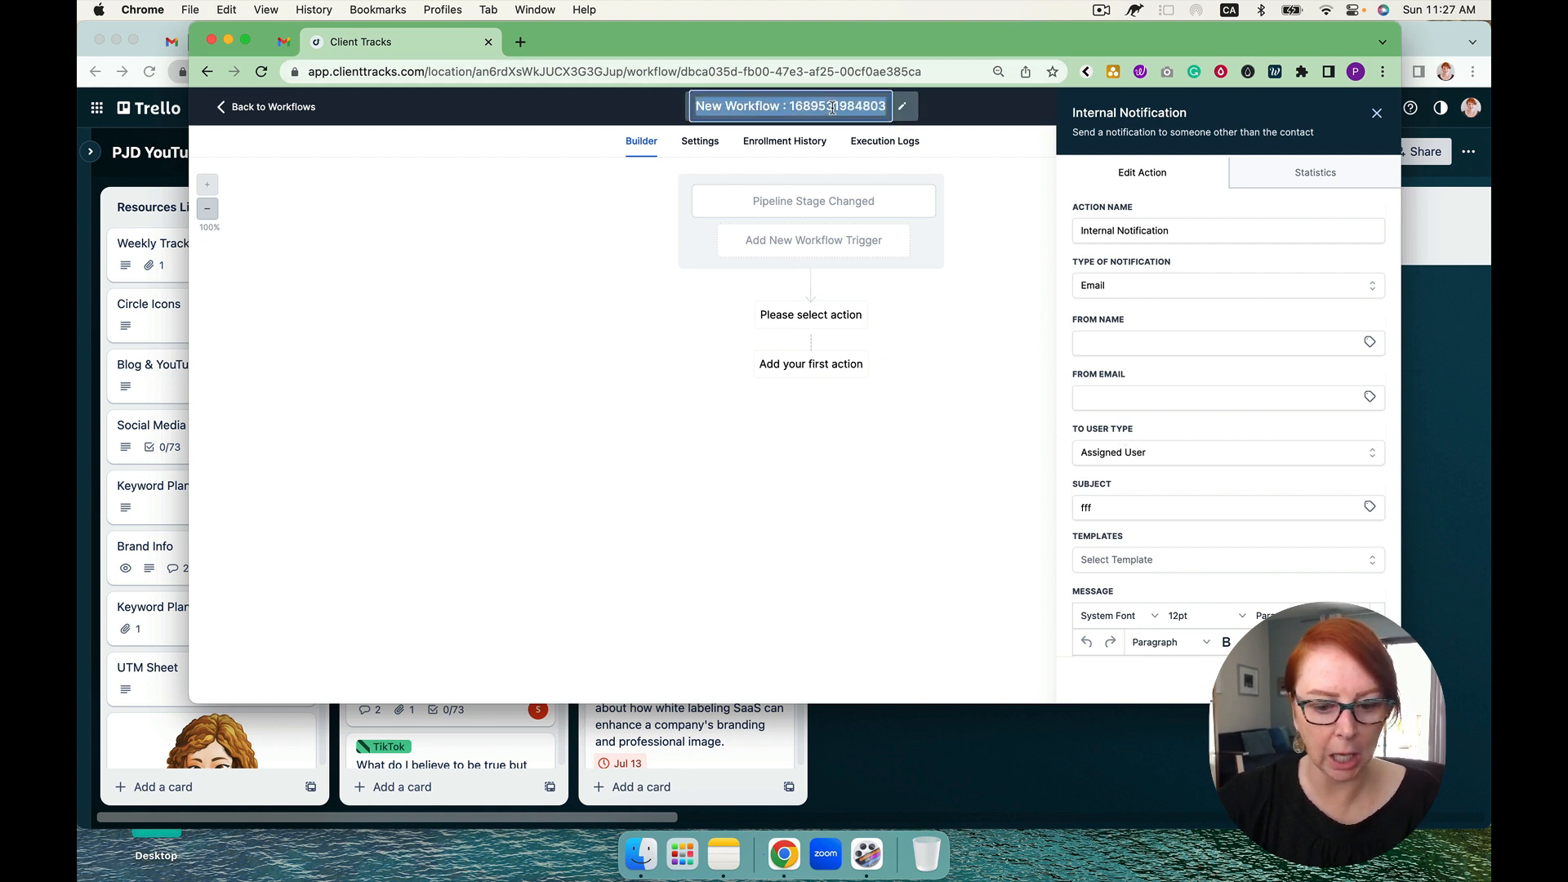
text(Follow Up Pipl)
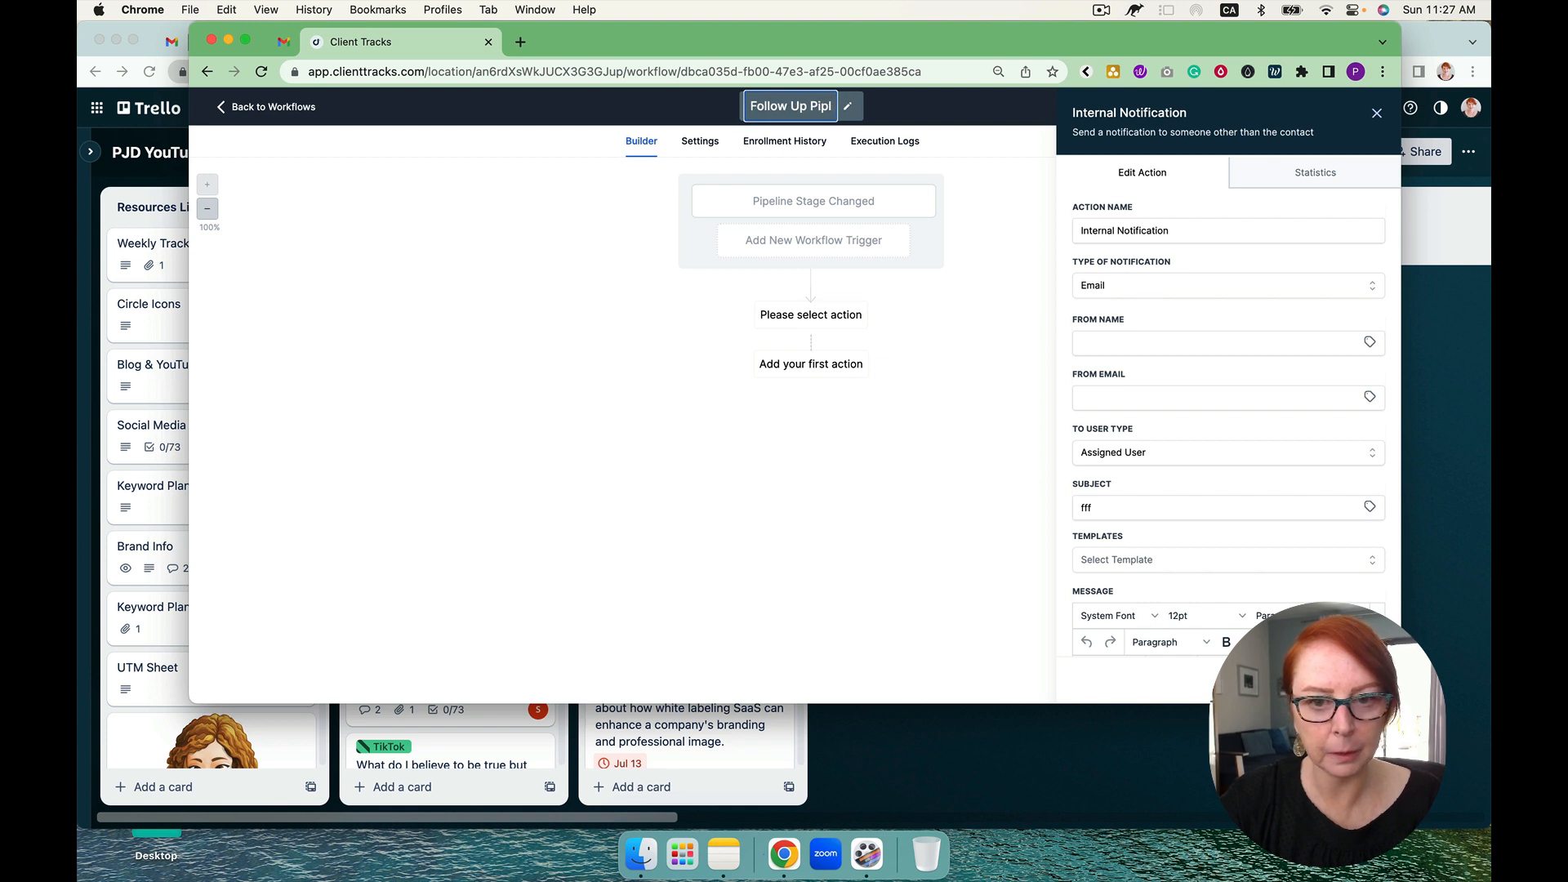
key(BackSpace)
text(eline S)
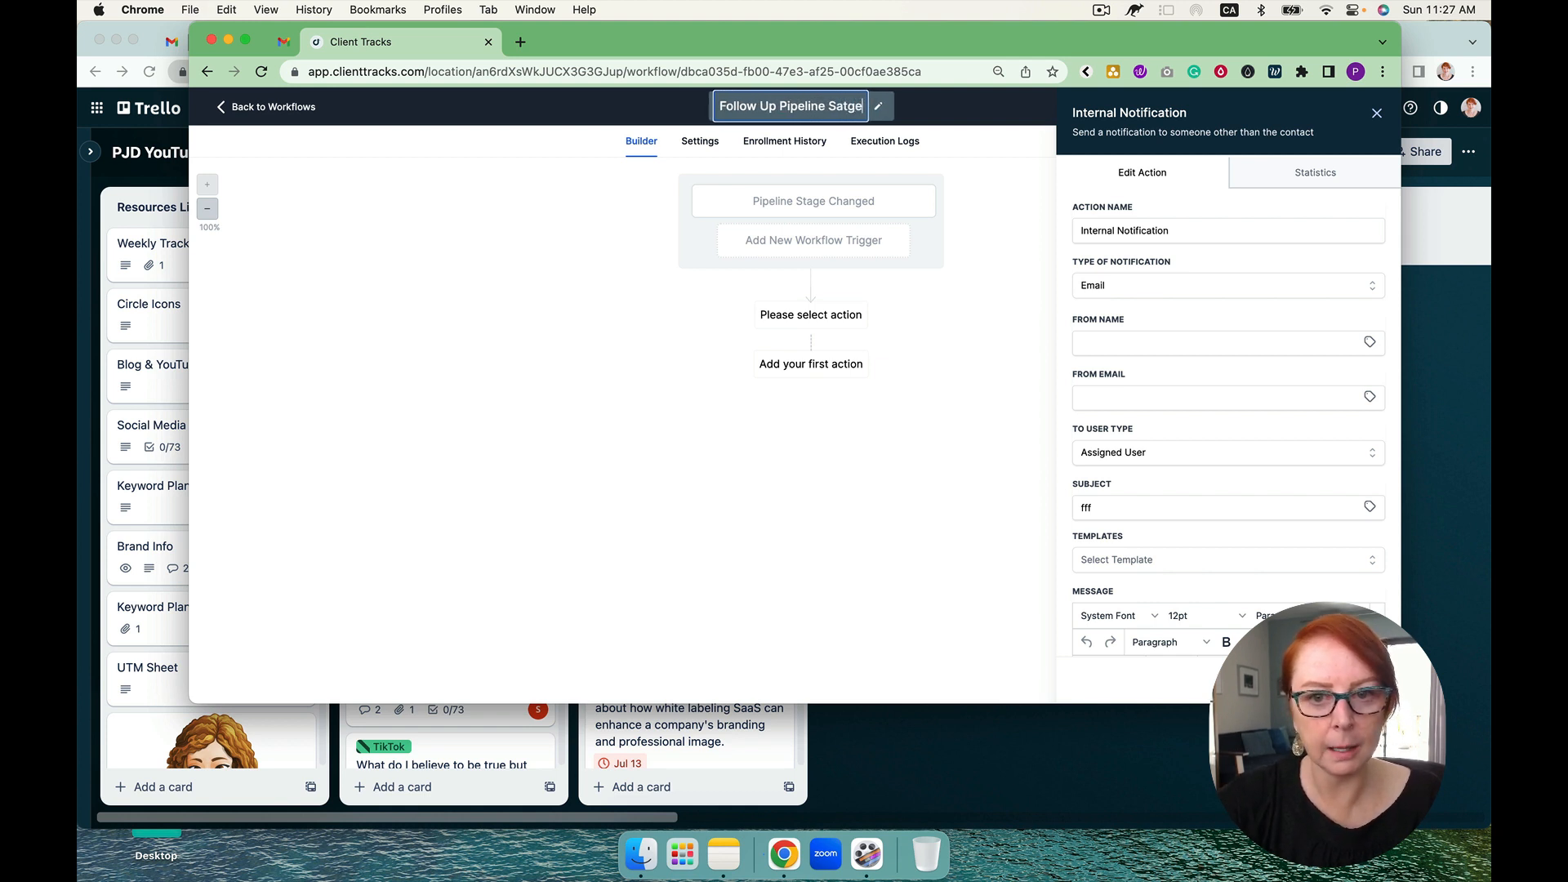
text(tage)
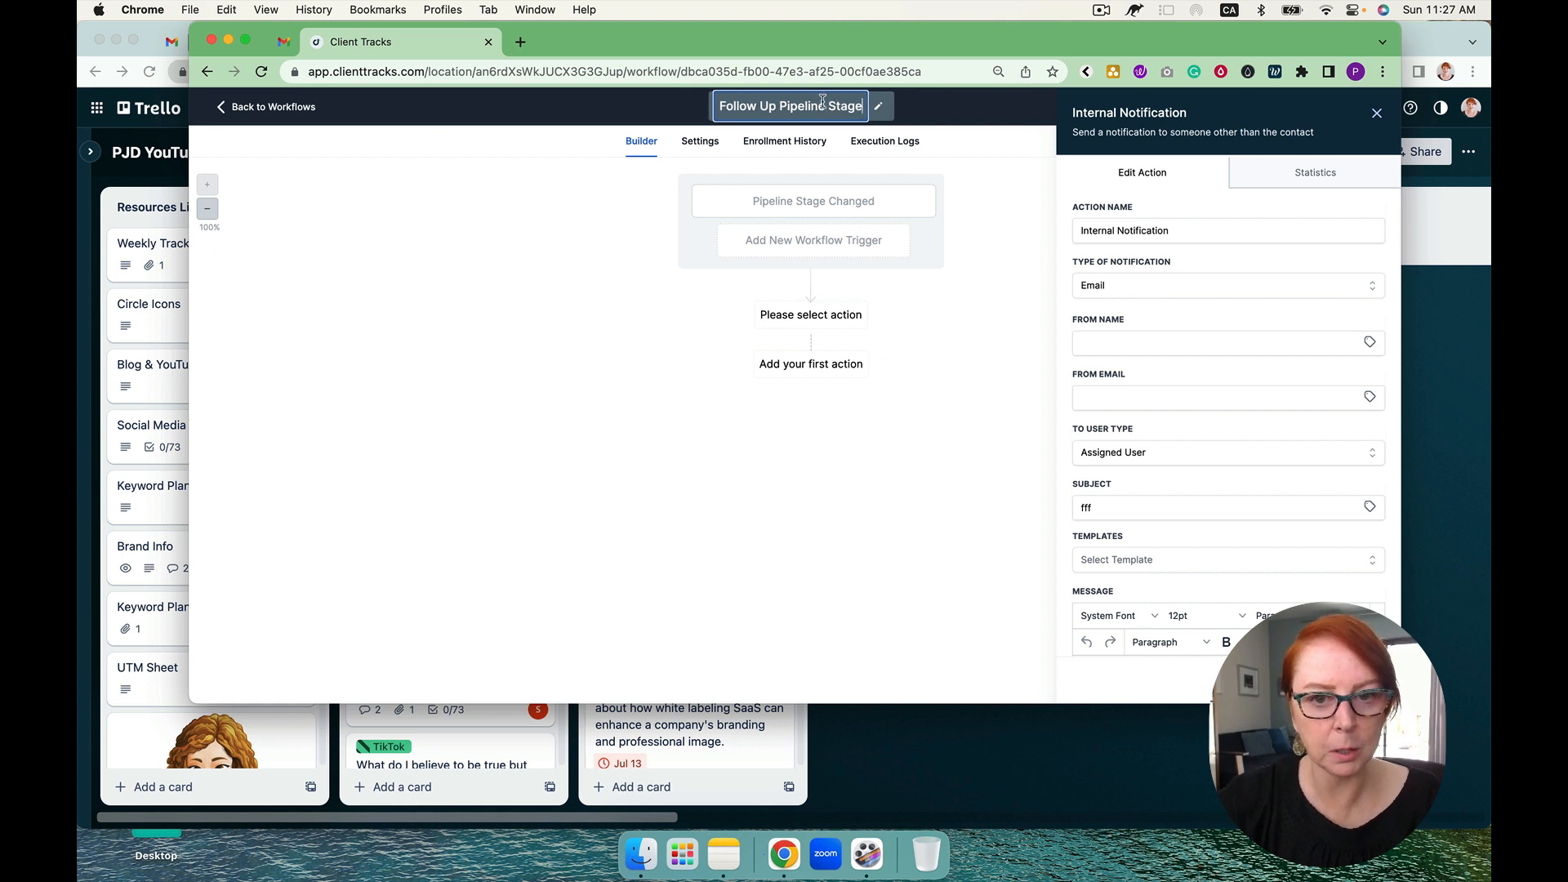
click(718, 107)
text(HT #1 -)
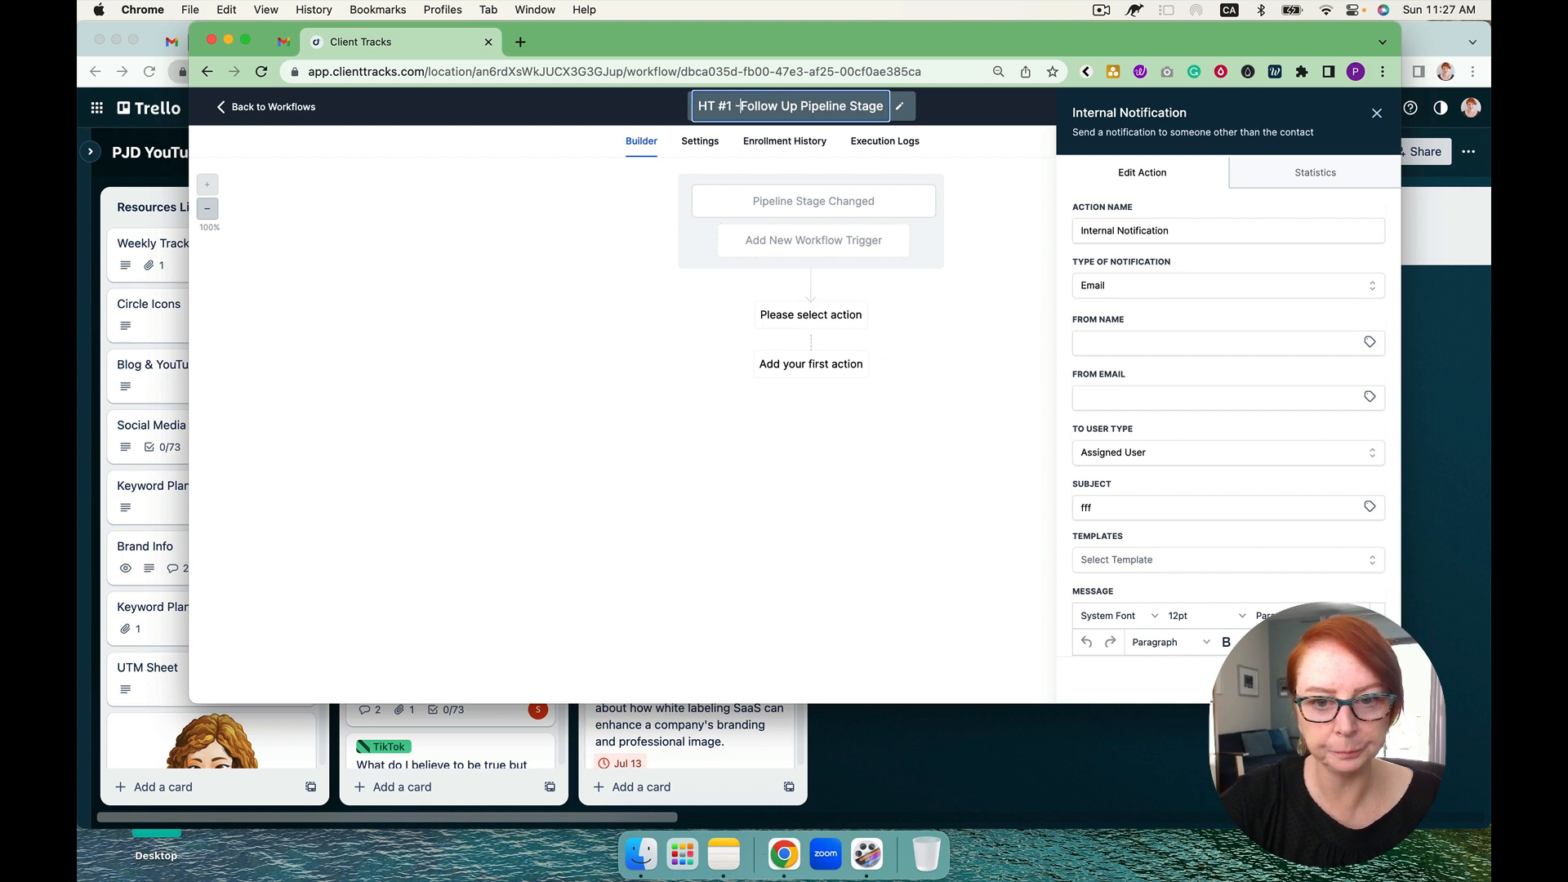
click(1003, 238)
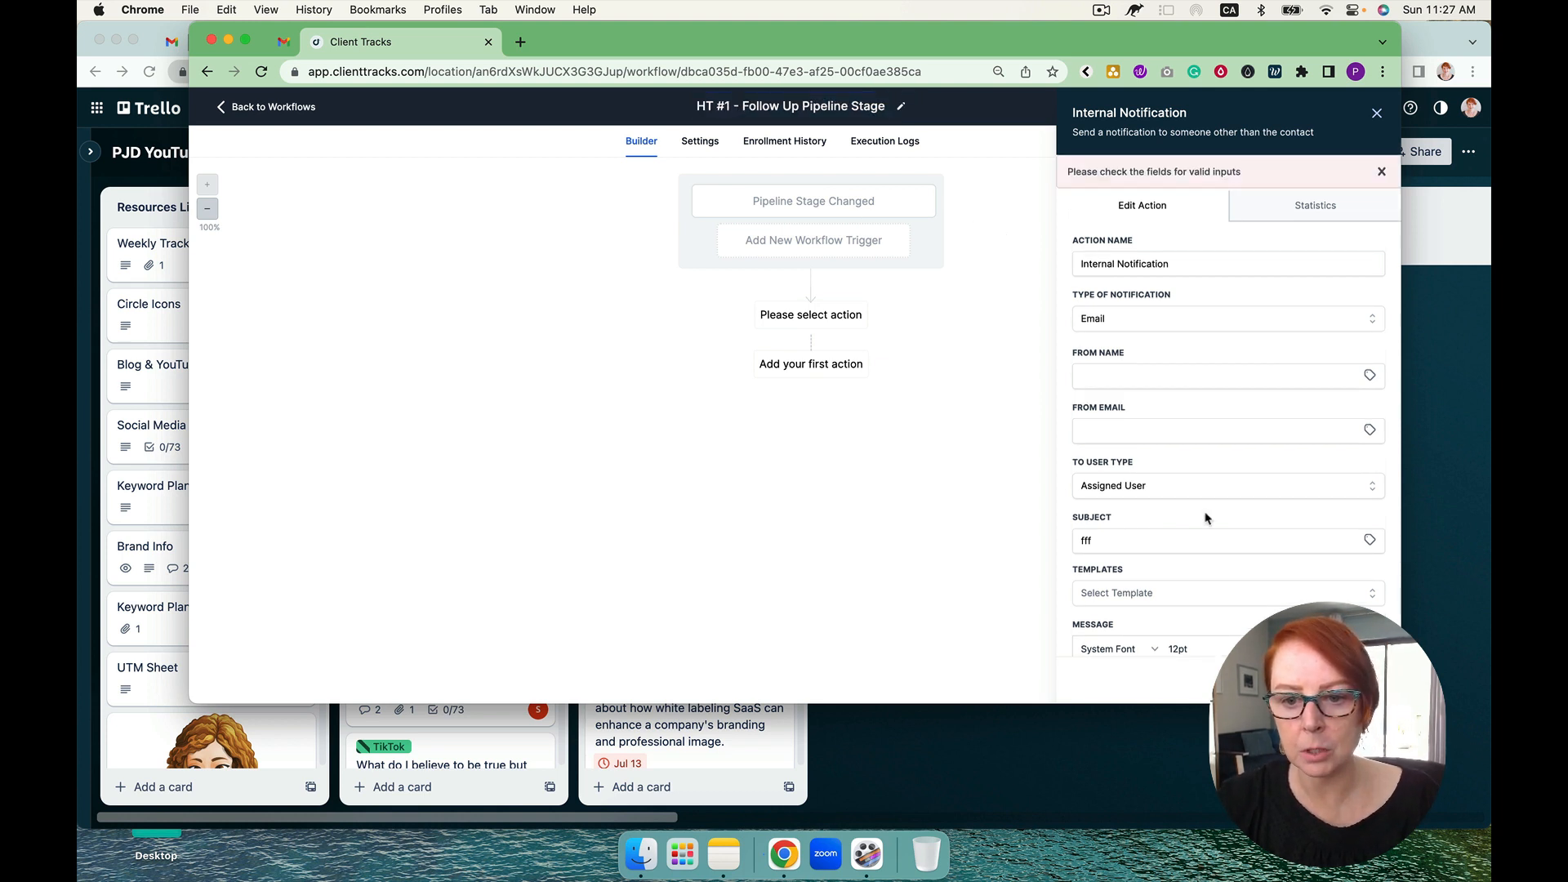
Step: Enter "ccc" as the notification message, save the action, and save the workflow
scroll(1203, 519, down, 3)
click(1203, 519)
text(ccc)
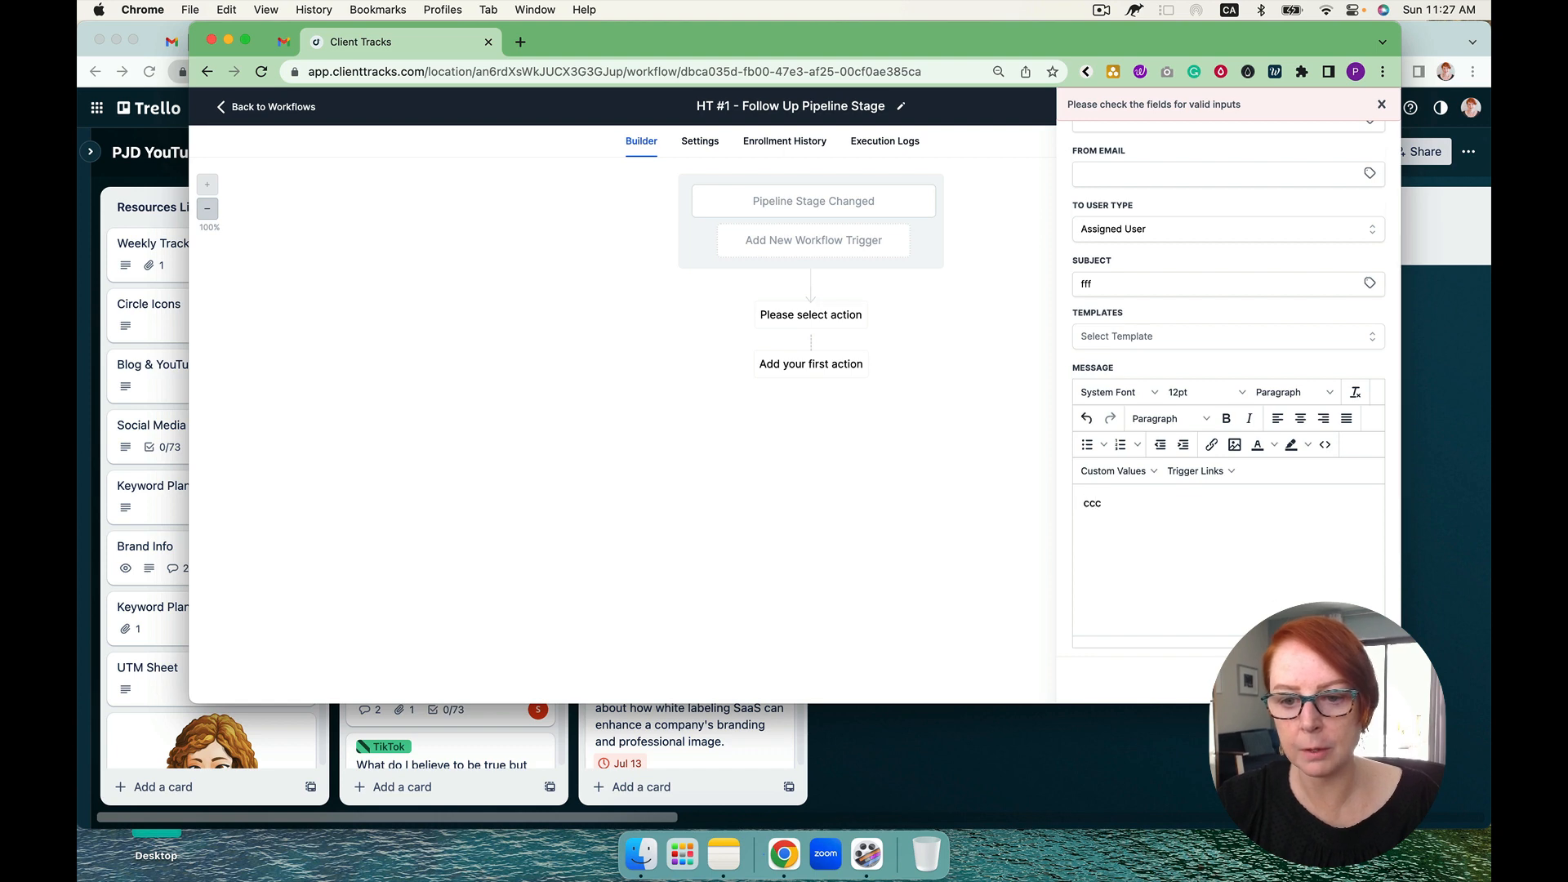
click(1339, 679)
click(1353, 107)
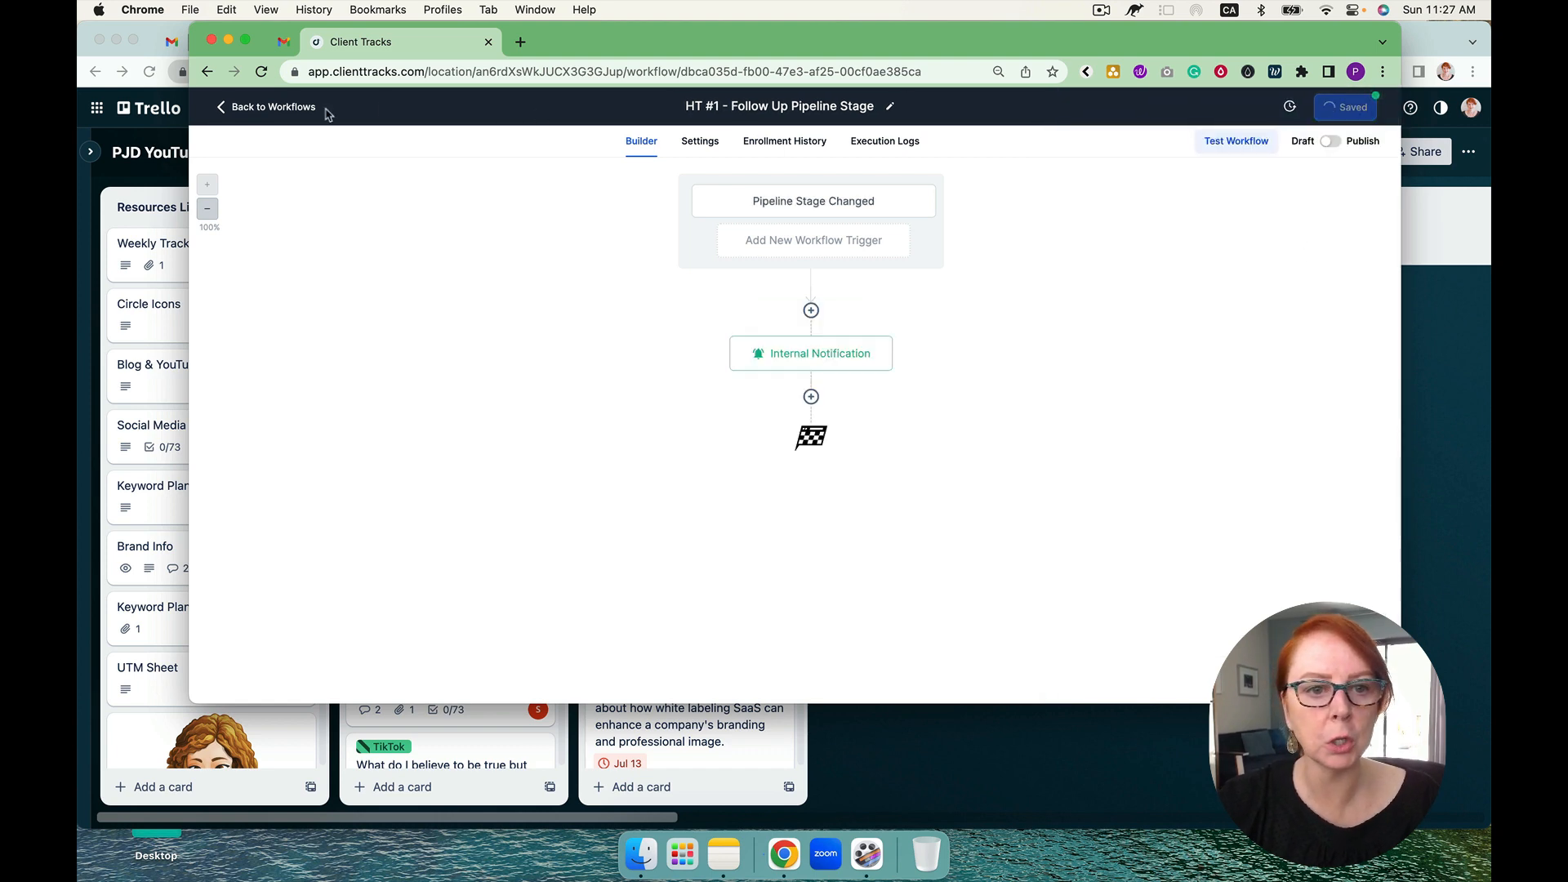
Step: Leave the builder to check the High Ticket #1 pipeline stages after Follow Up, and go back to the automation workflows
click(273, 107)
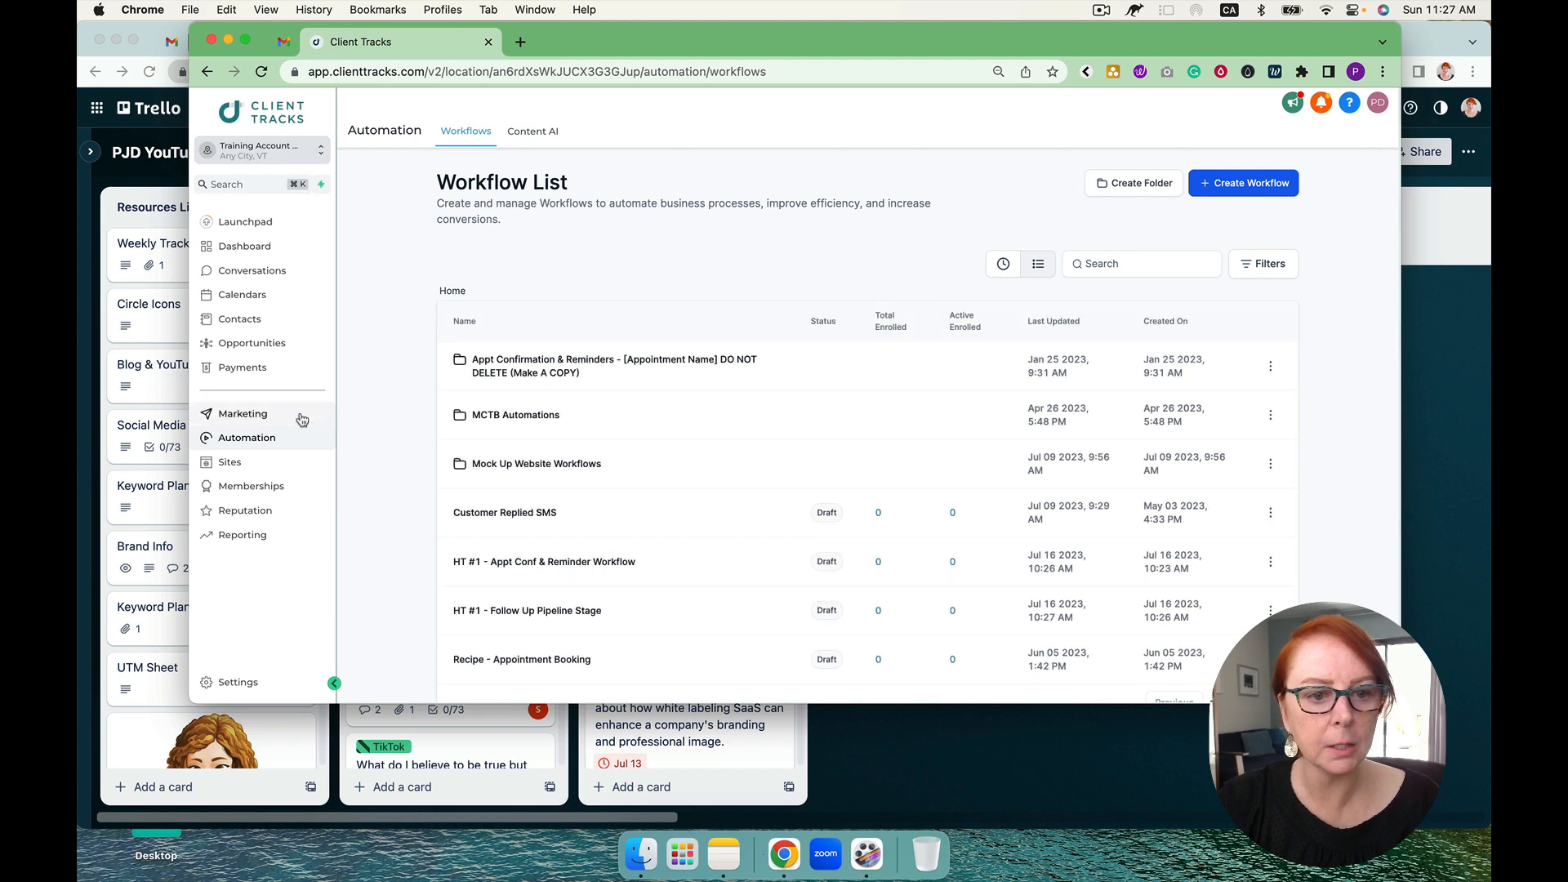
click(268, 347)
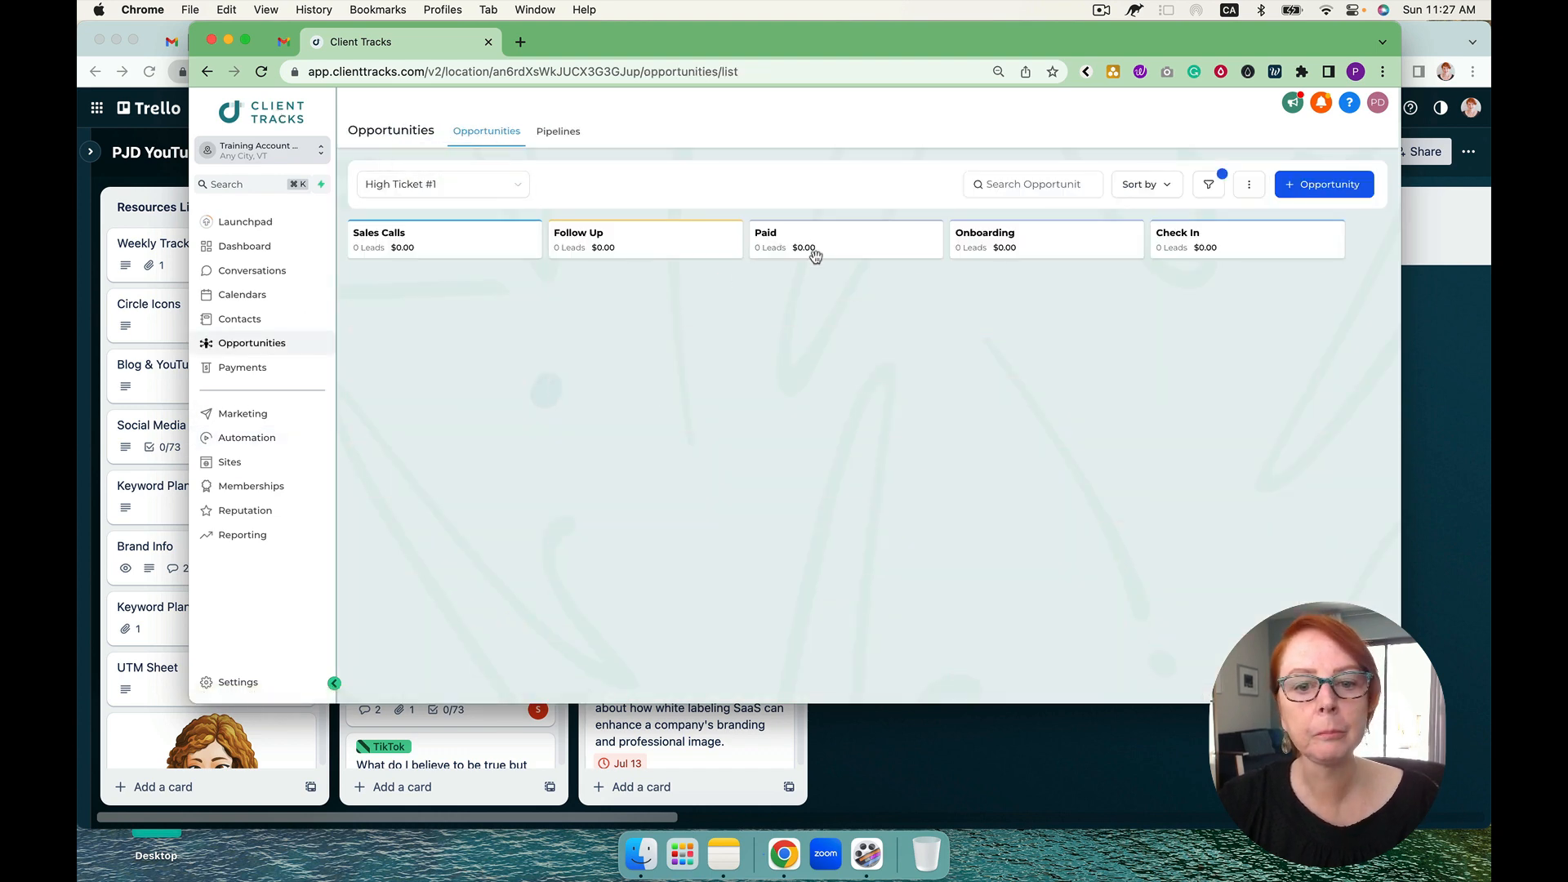
click(262, 441)
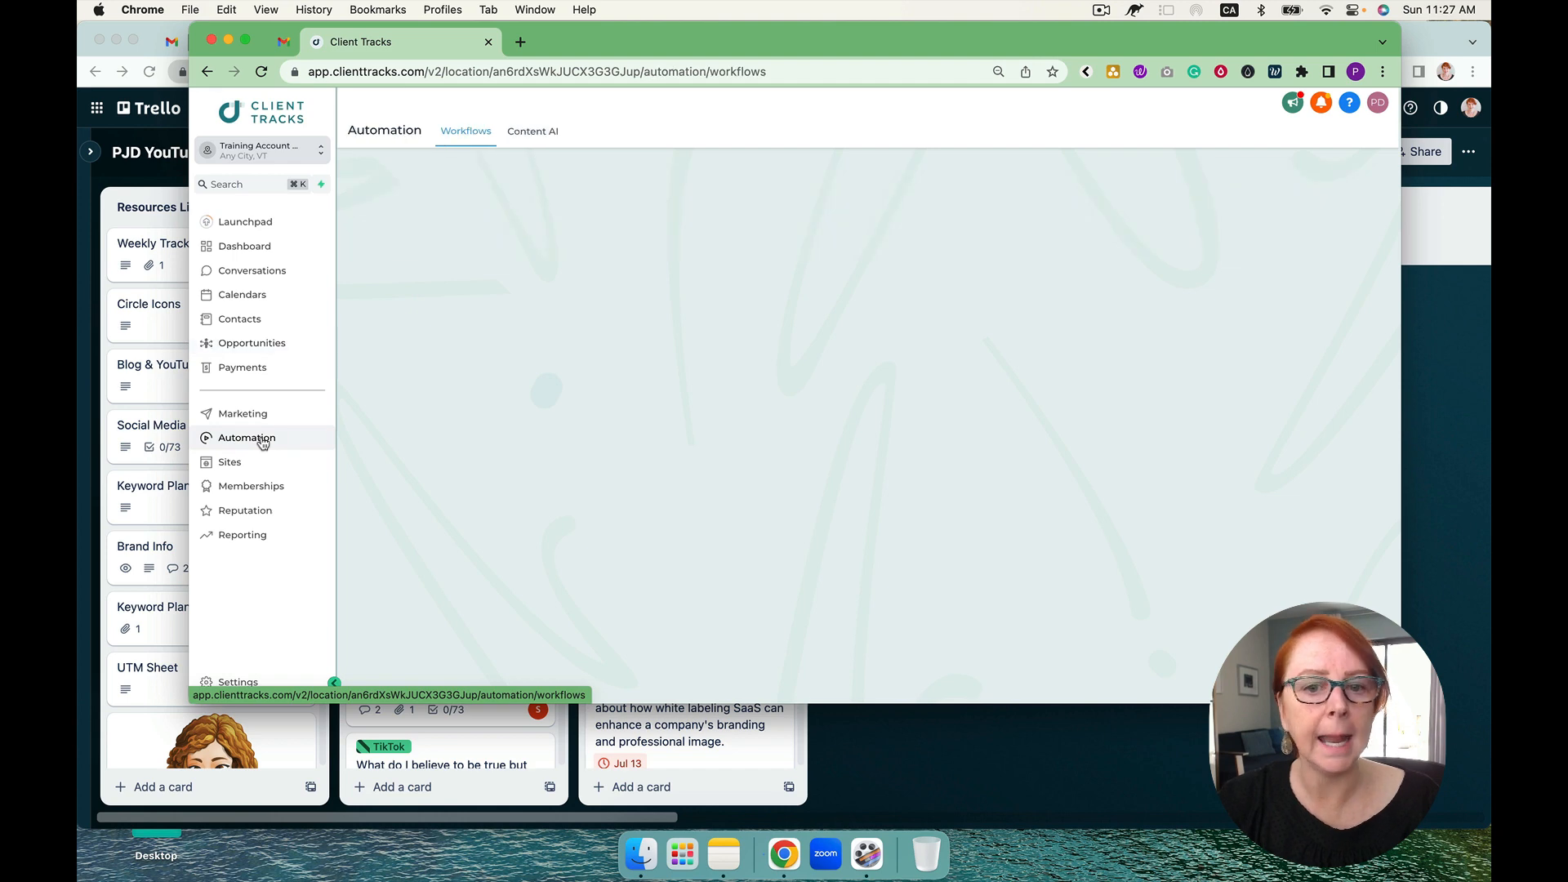
Step: Create another workflow from scratch and name it "HT #1 - Paid Workflow"
click(1239, 188)
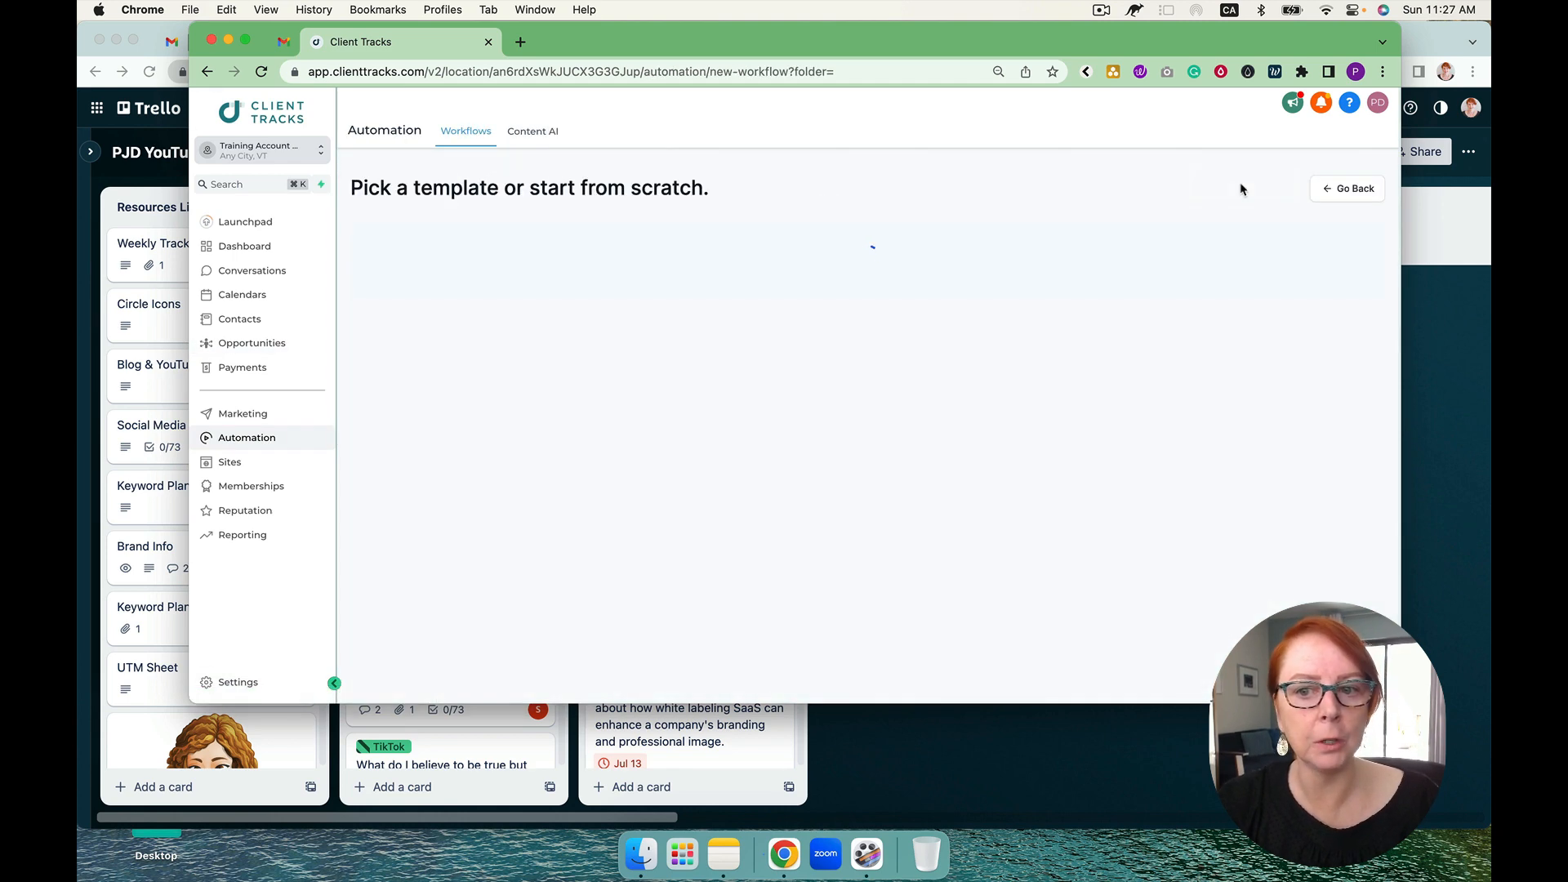
click(638, 380)
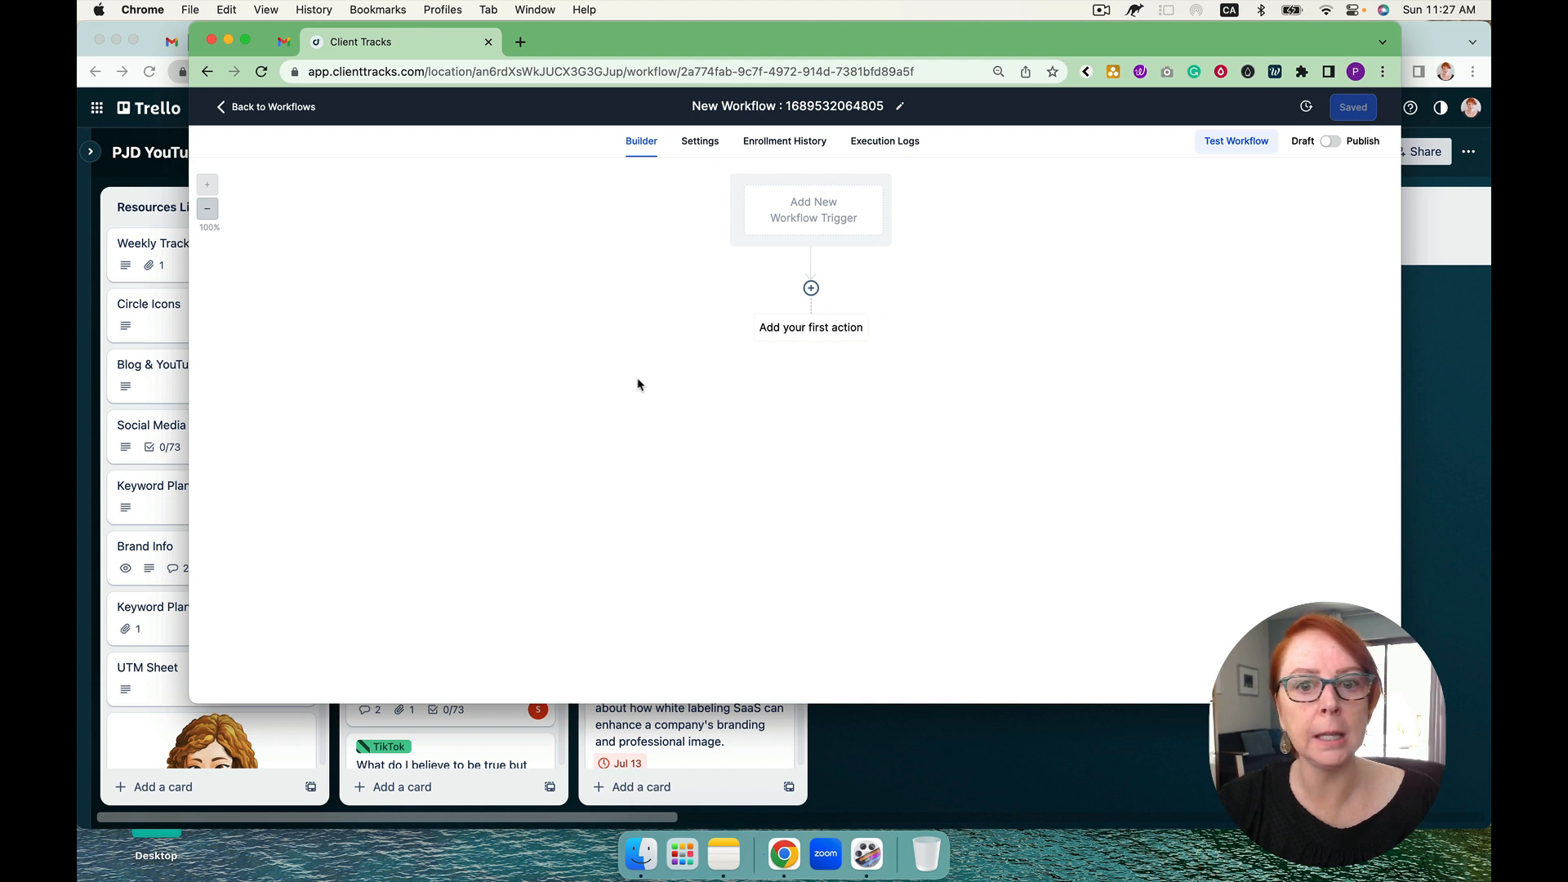
click(811, 104)
key(super+a)
text(H)
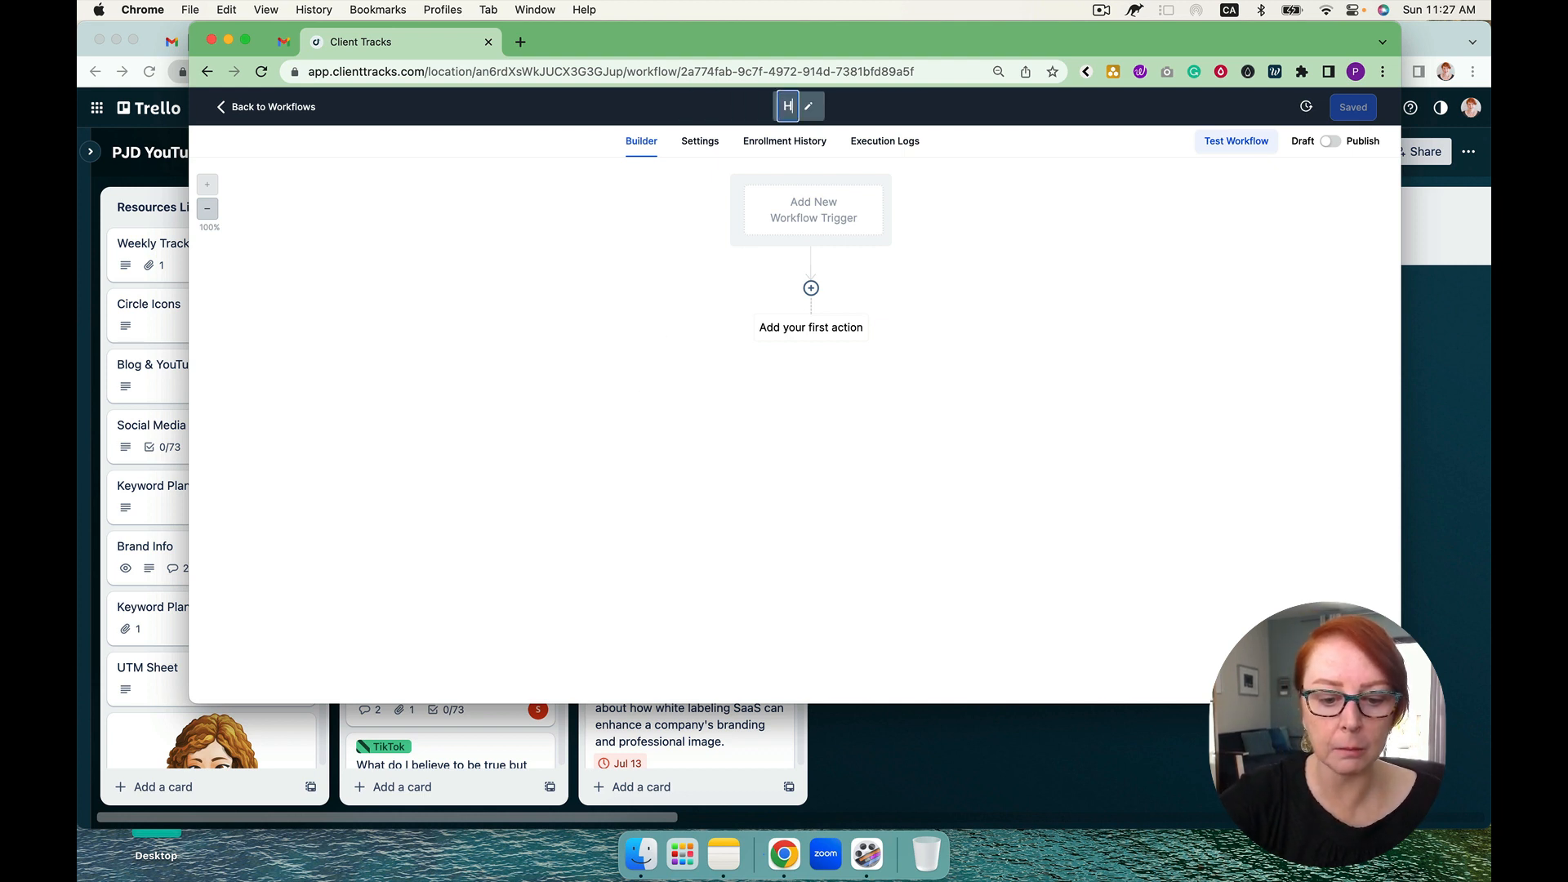
text(T 31)
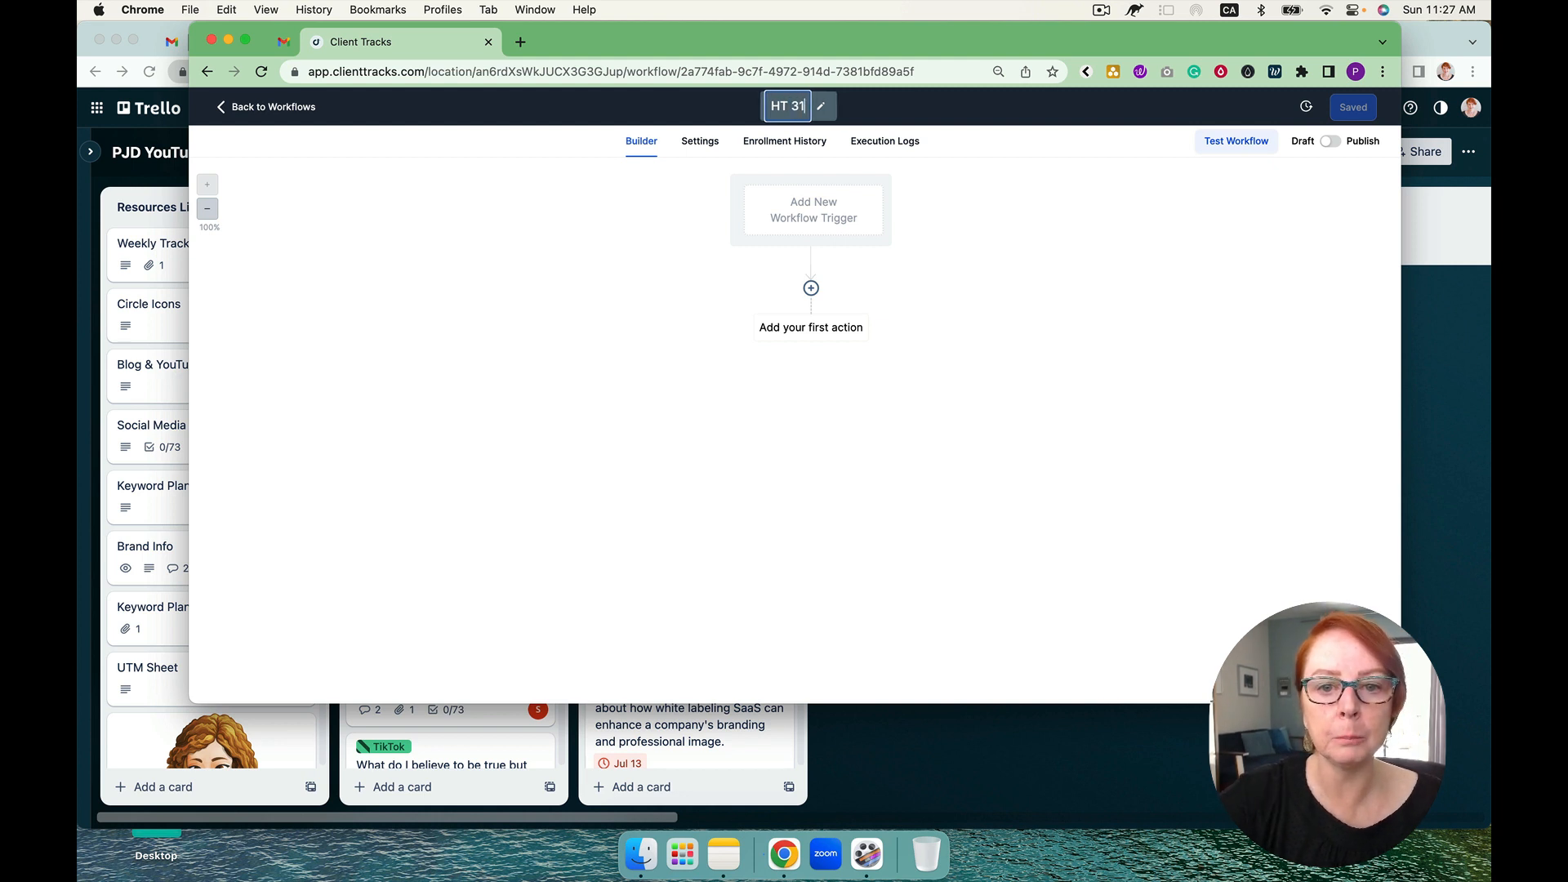
key(BackSpace)
text(#1)
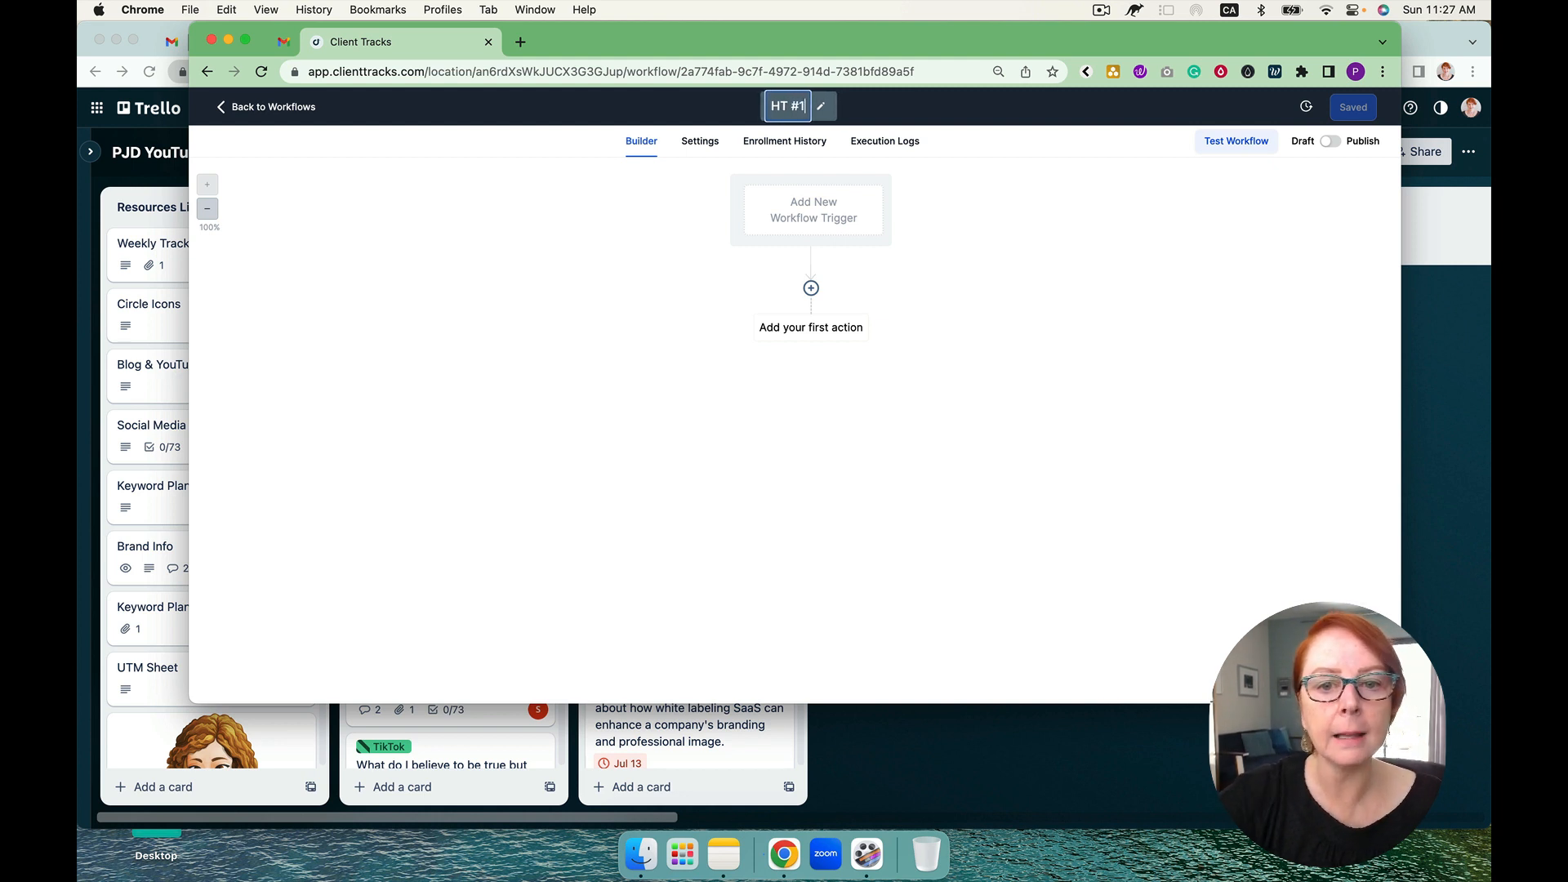
text( -)
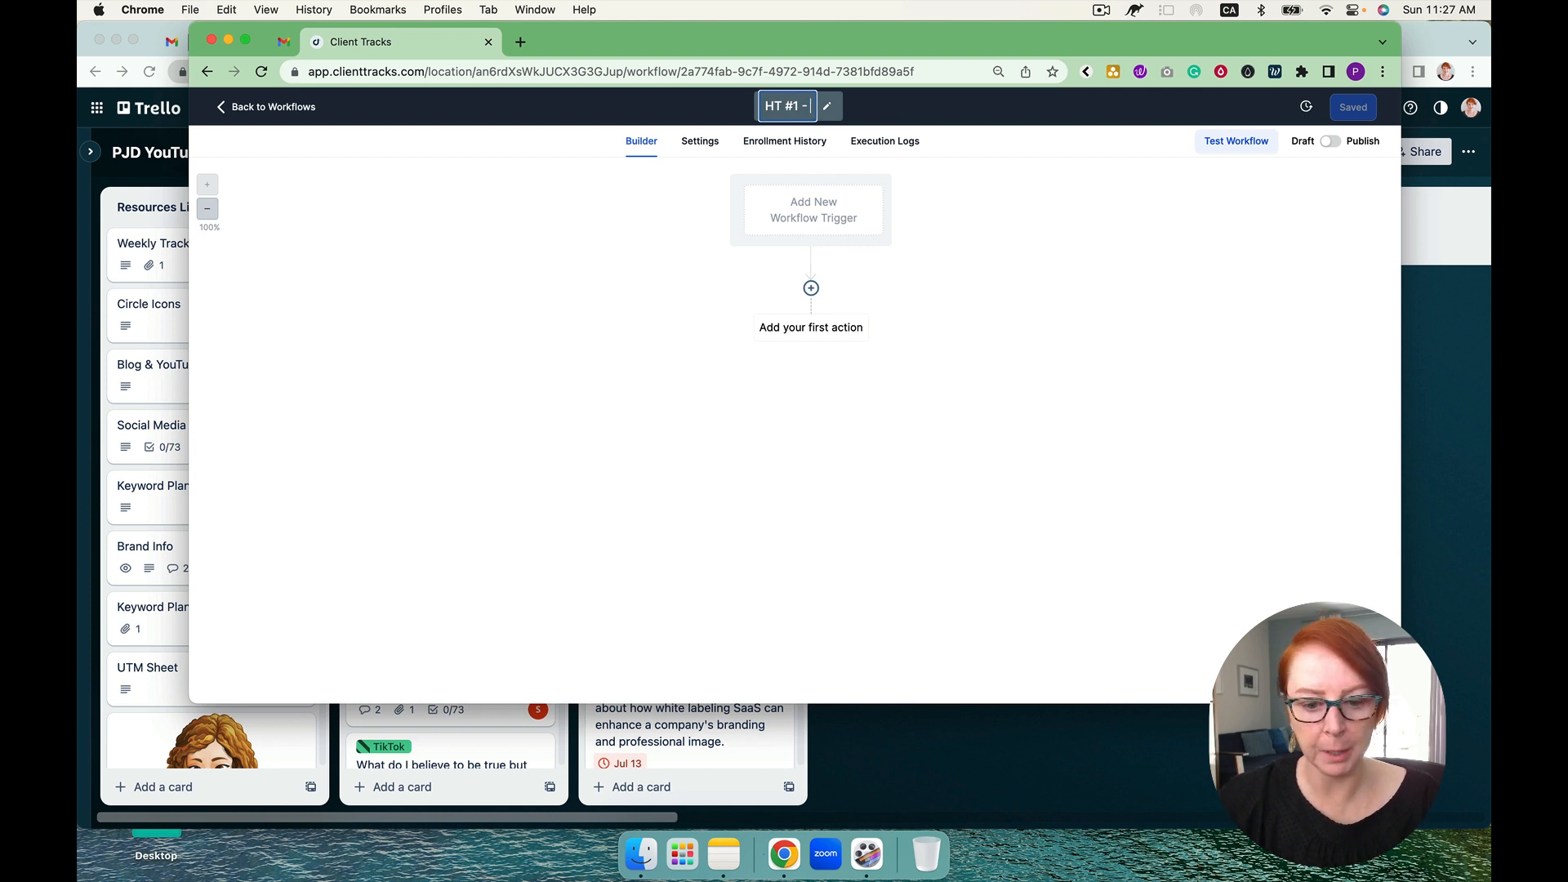
text( Paid Wo)
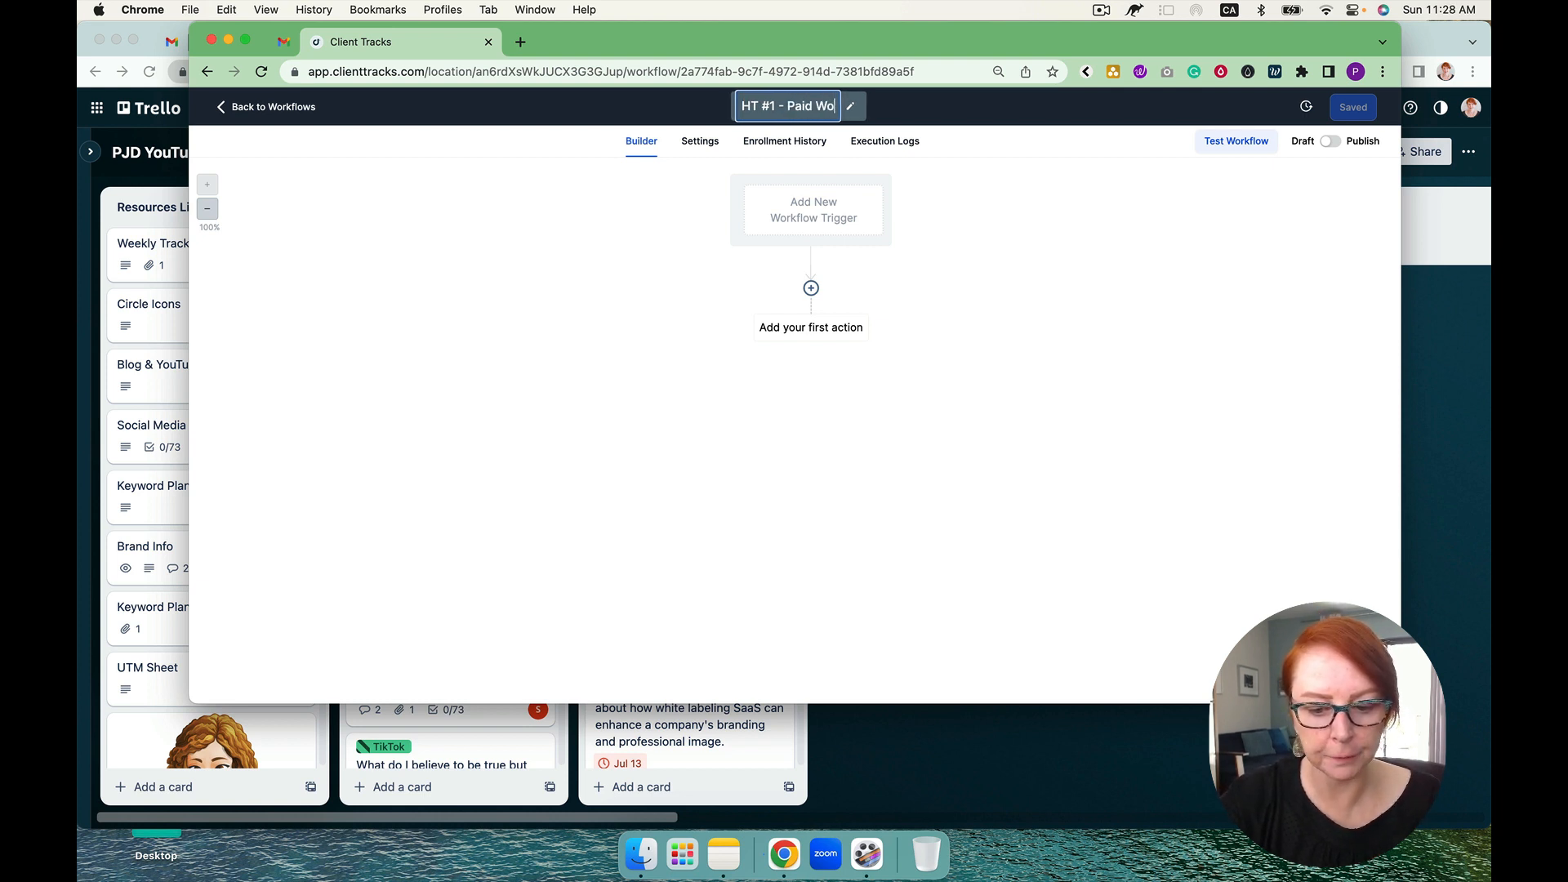
text(rkflow)
key(Return)
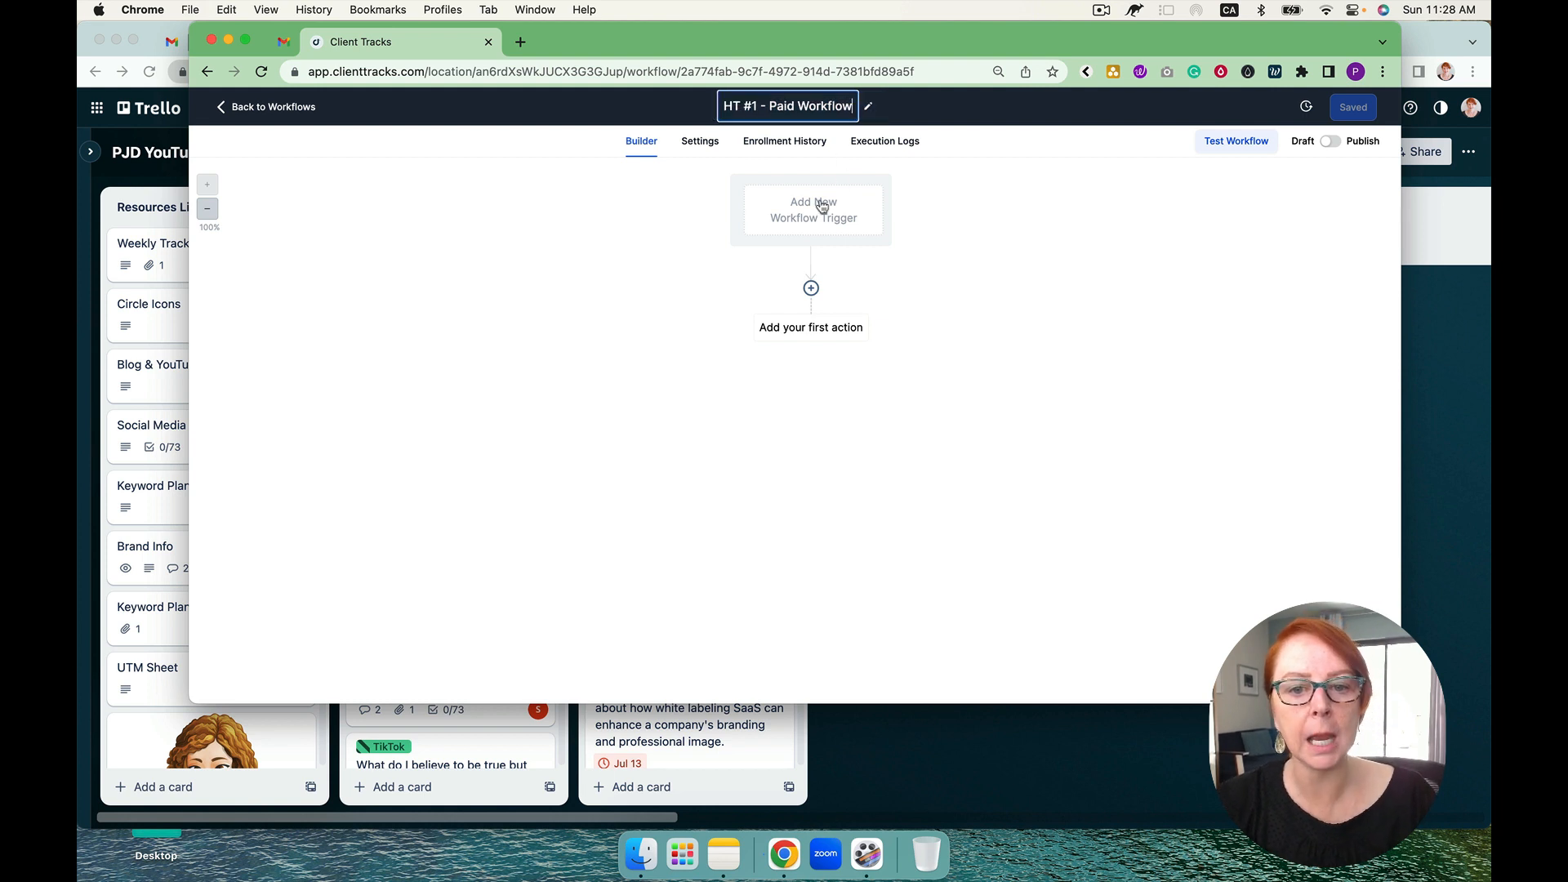
click(823, 207)
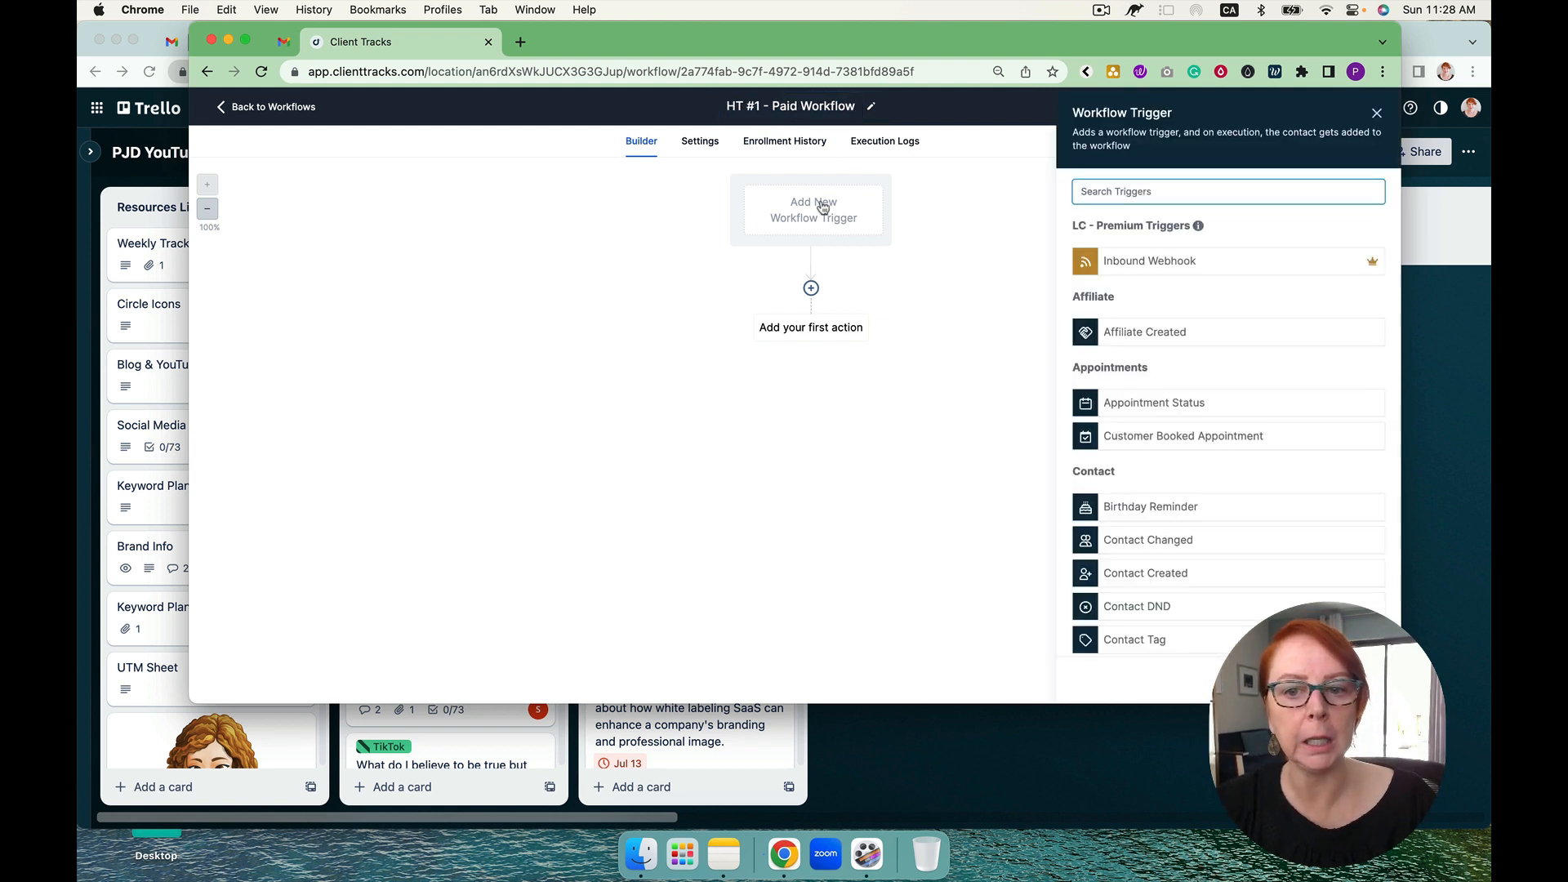
text(ord)
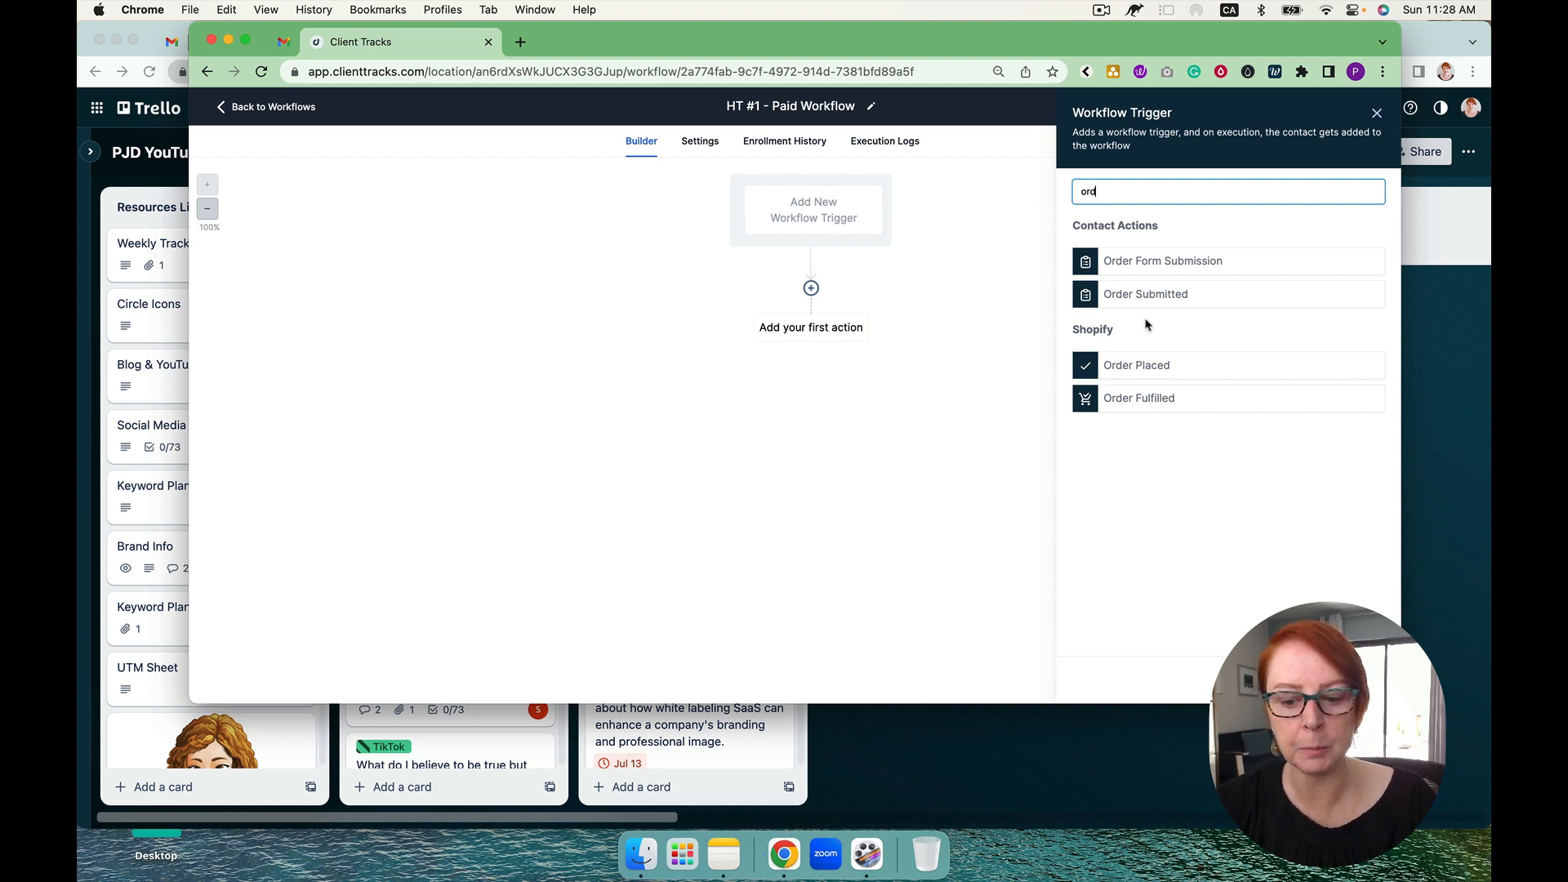
key(BackSpace)
key(BackSpace)
key(BackSpace)
text(pip)
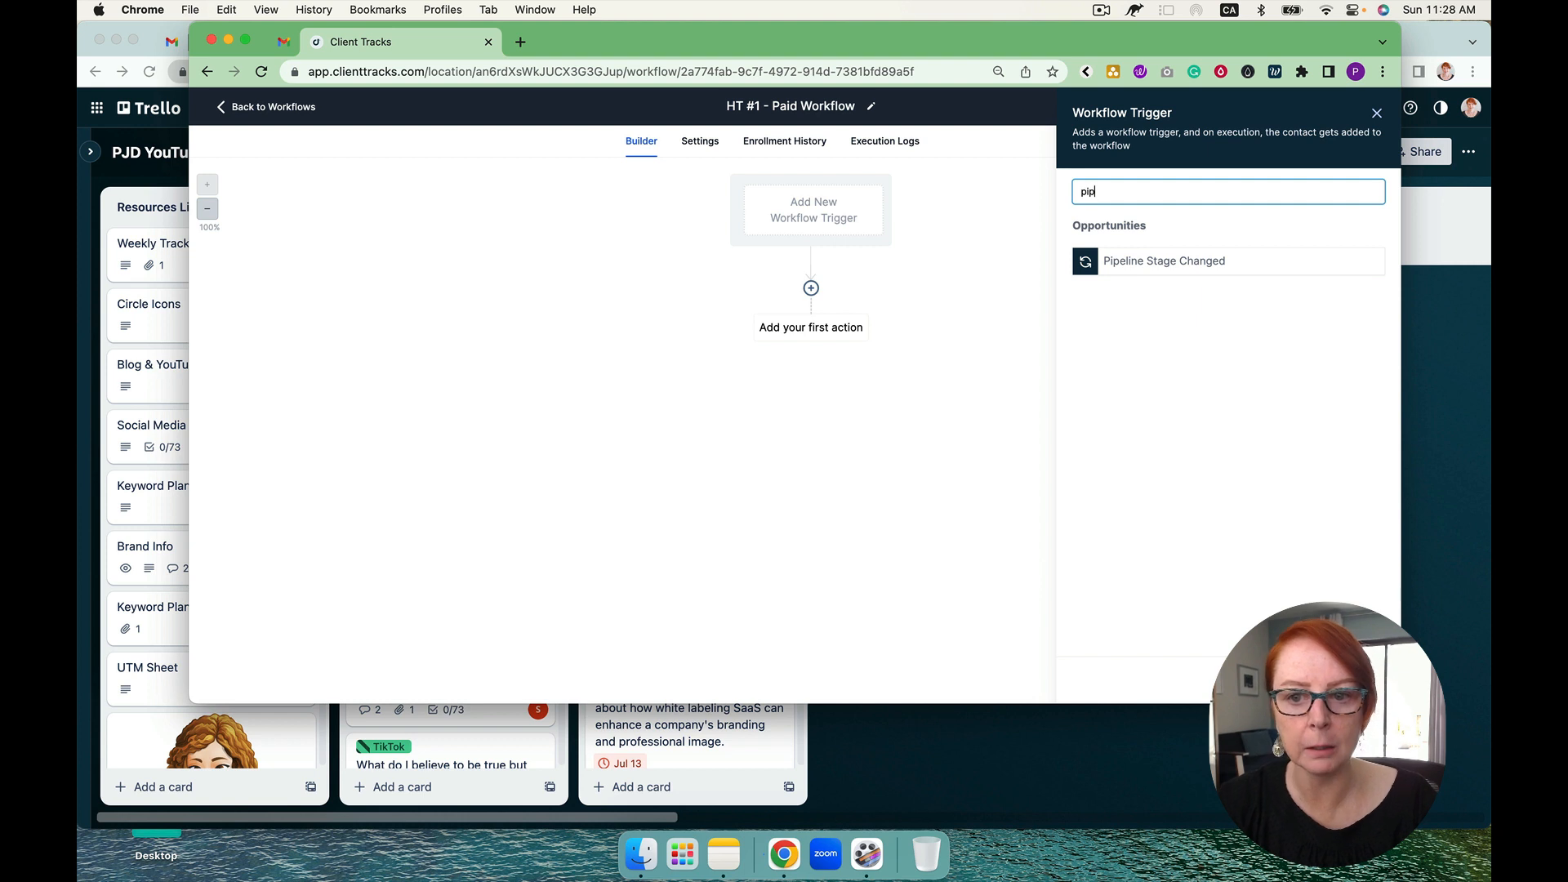
key(BackSpace)
key(BackSpace)
key(BackSpace)
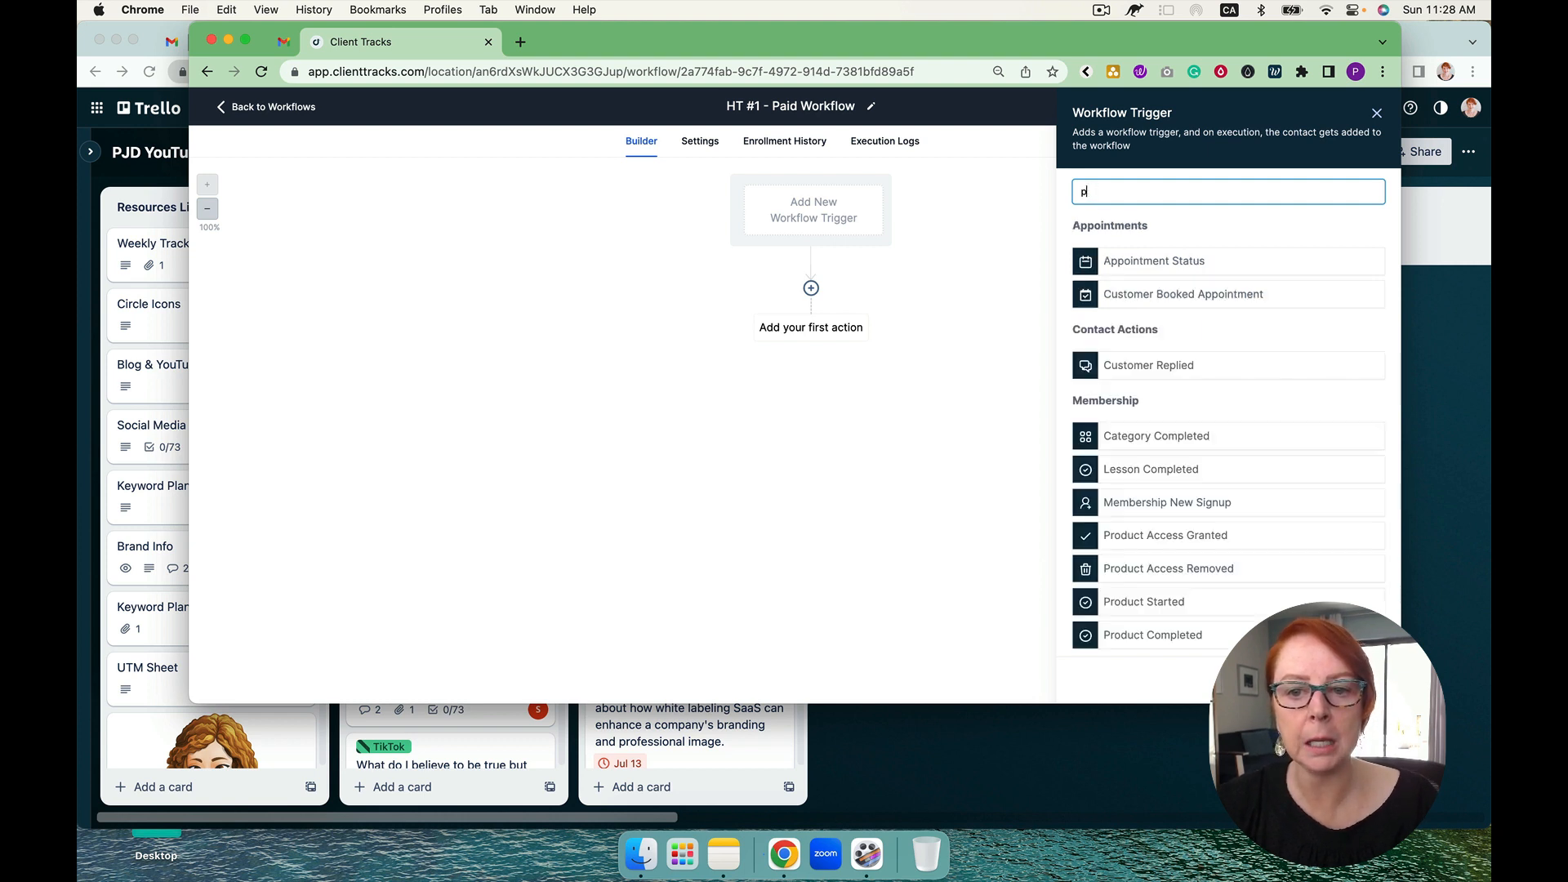
click(1376, 113)
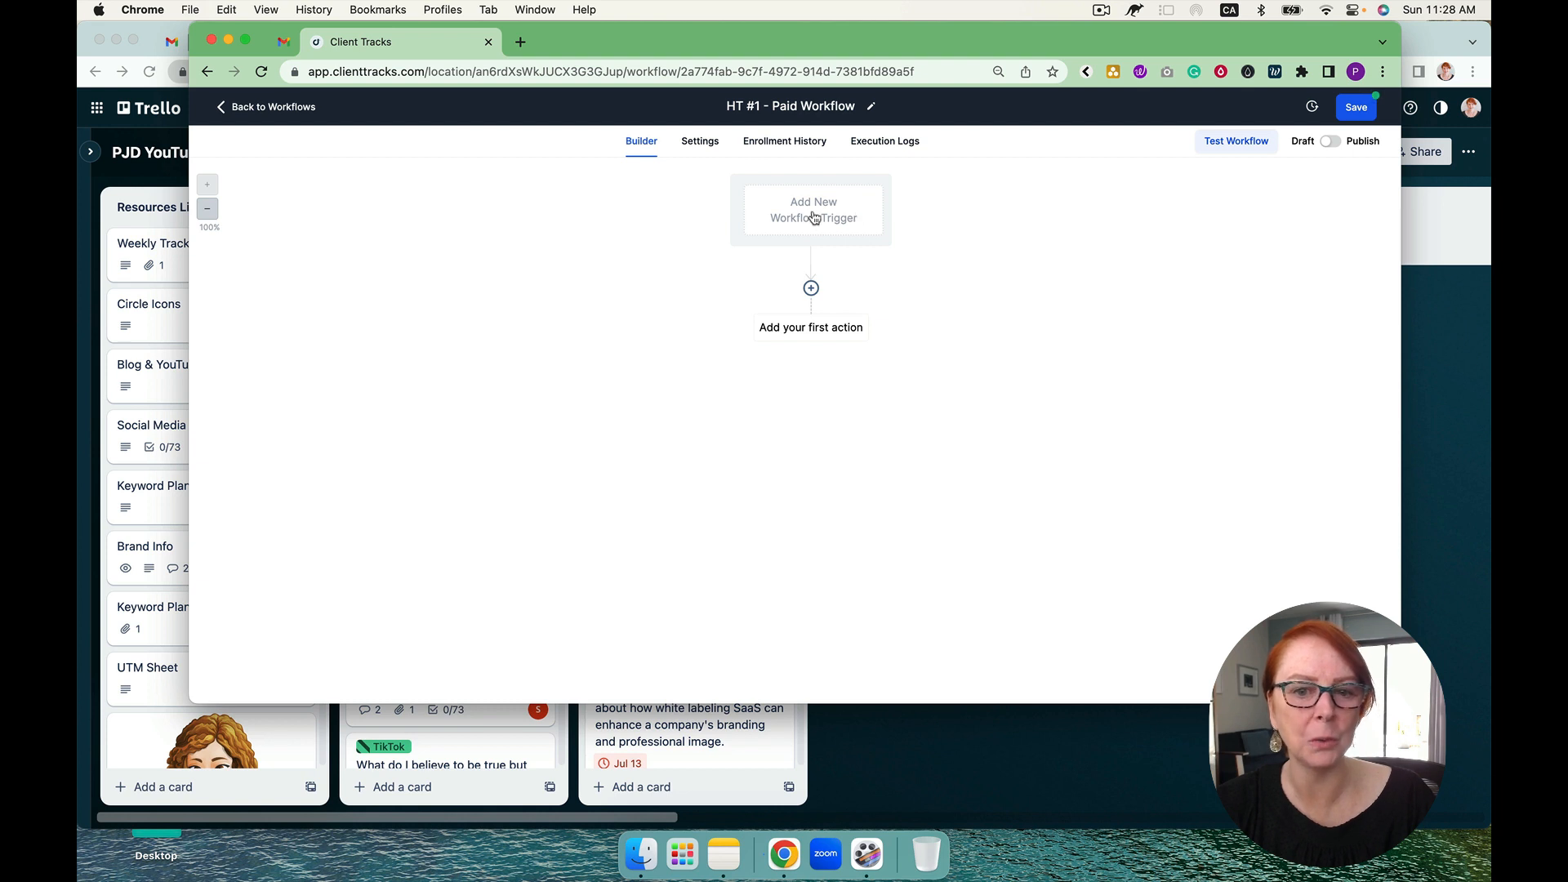
Step: Add a Send Email action as the first action, with "dd" as subject and message, and save it
click(810, 289)
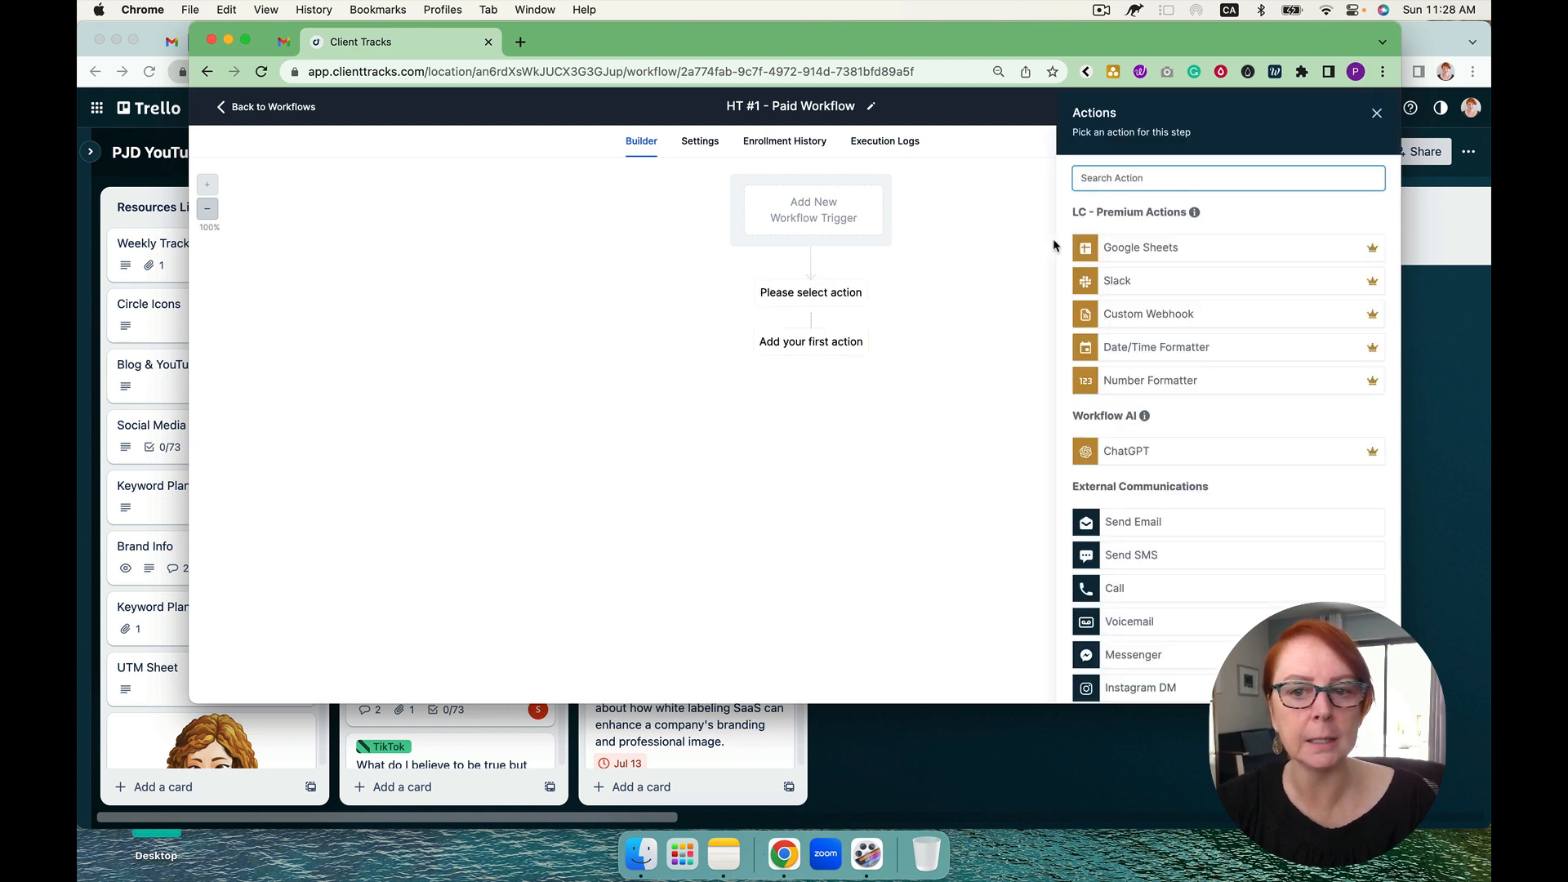
text(send)
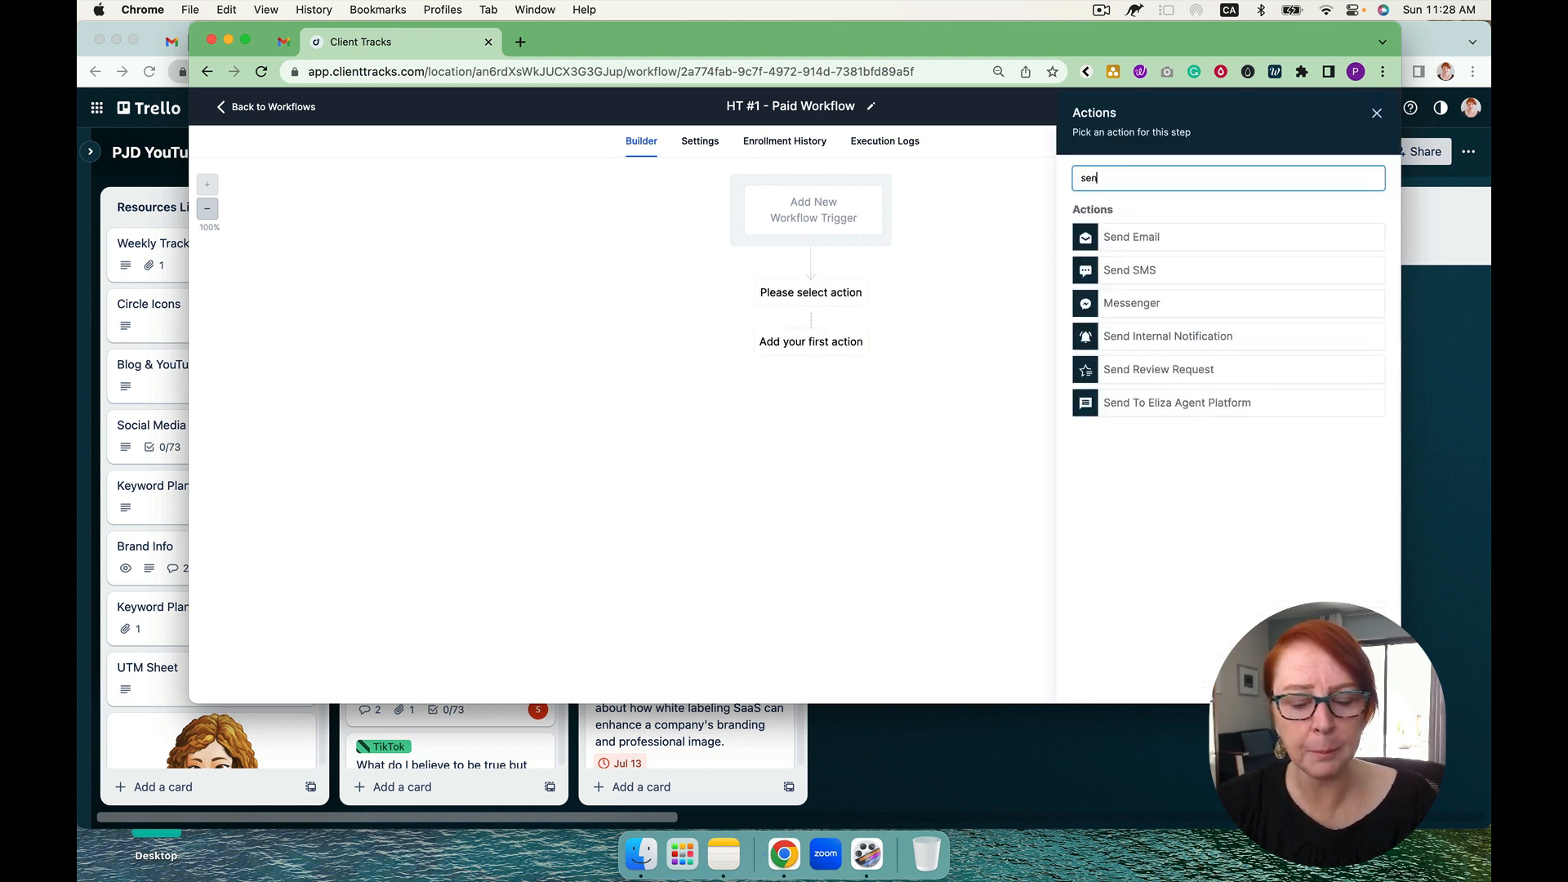
click(1153, 245)
click(1133, 394)
text(dd)
click(1121, 613)
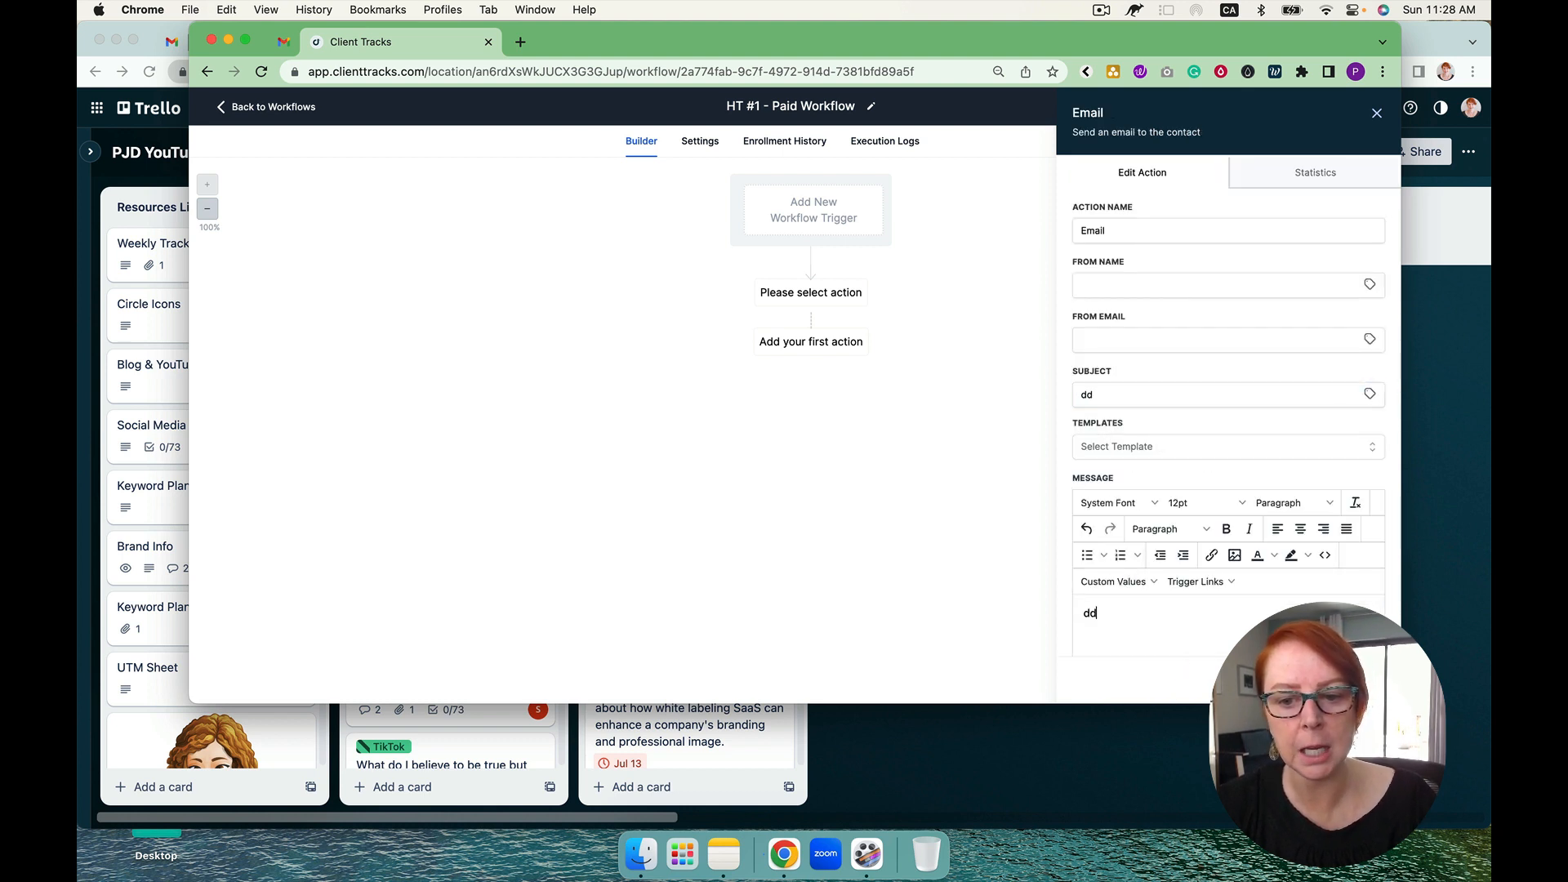
click(1344, 679)
Step: Add a Send Internal Notification action after the Email action, with type Email and All Users as recipients
click(811, 373)
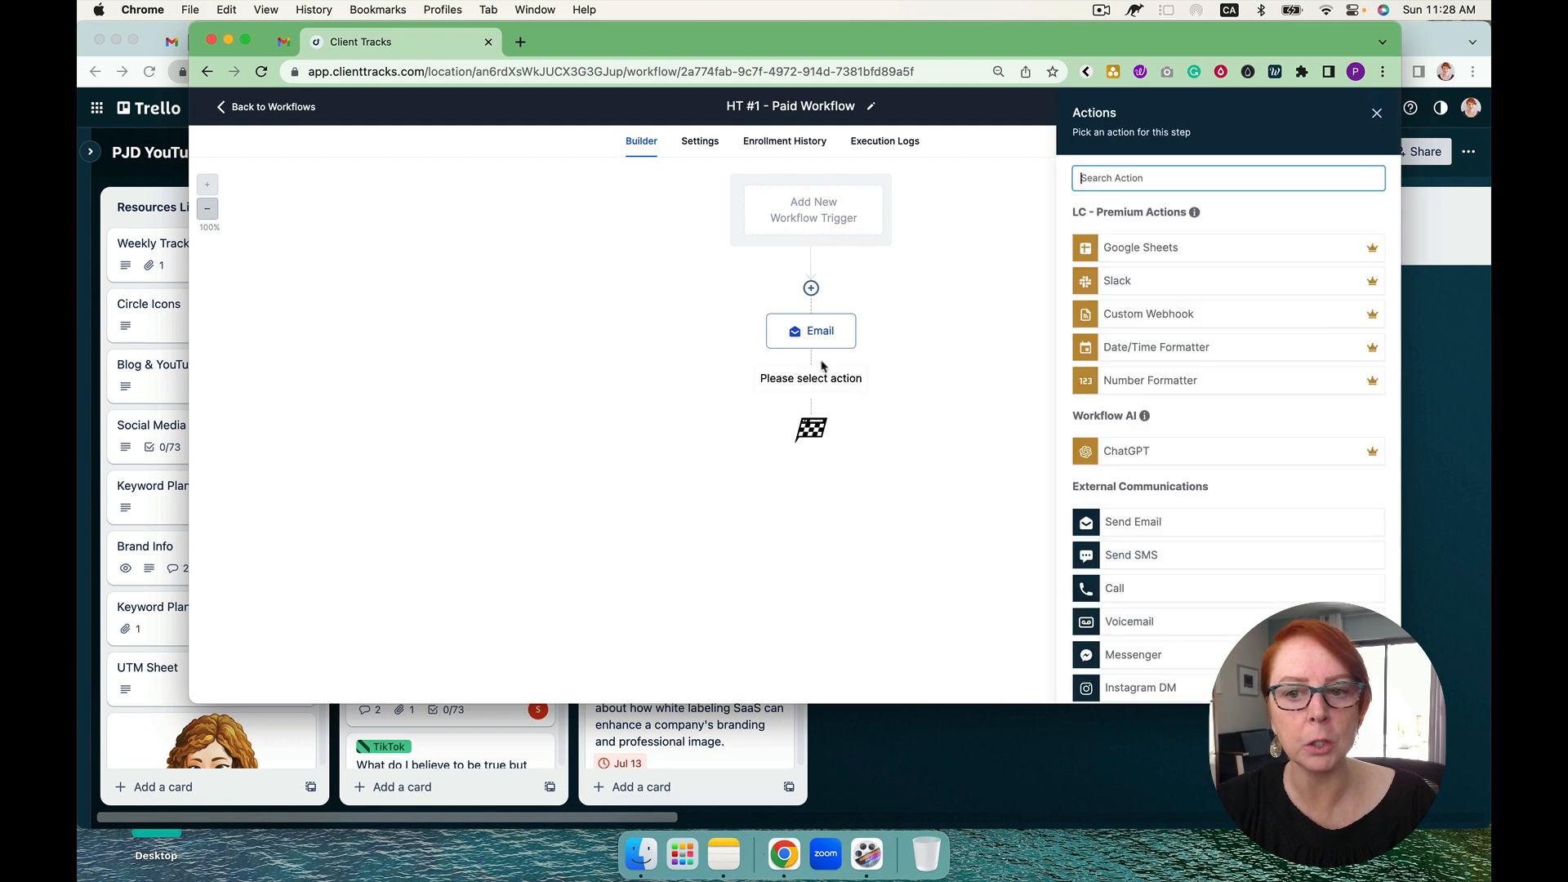
text(inter)
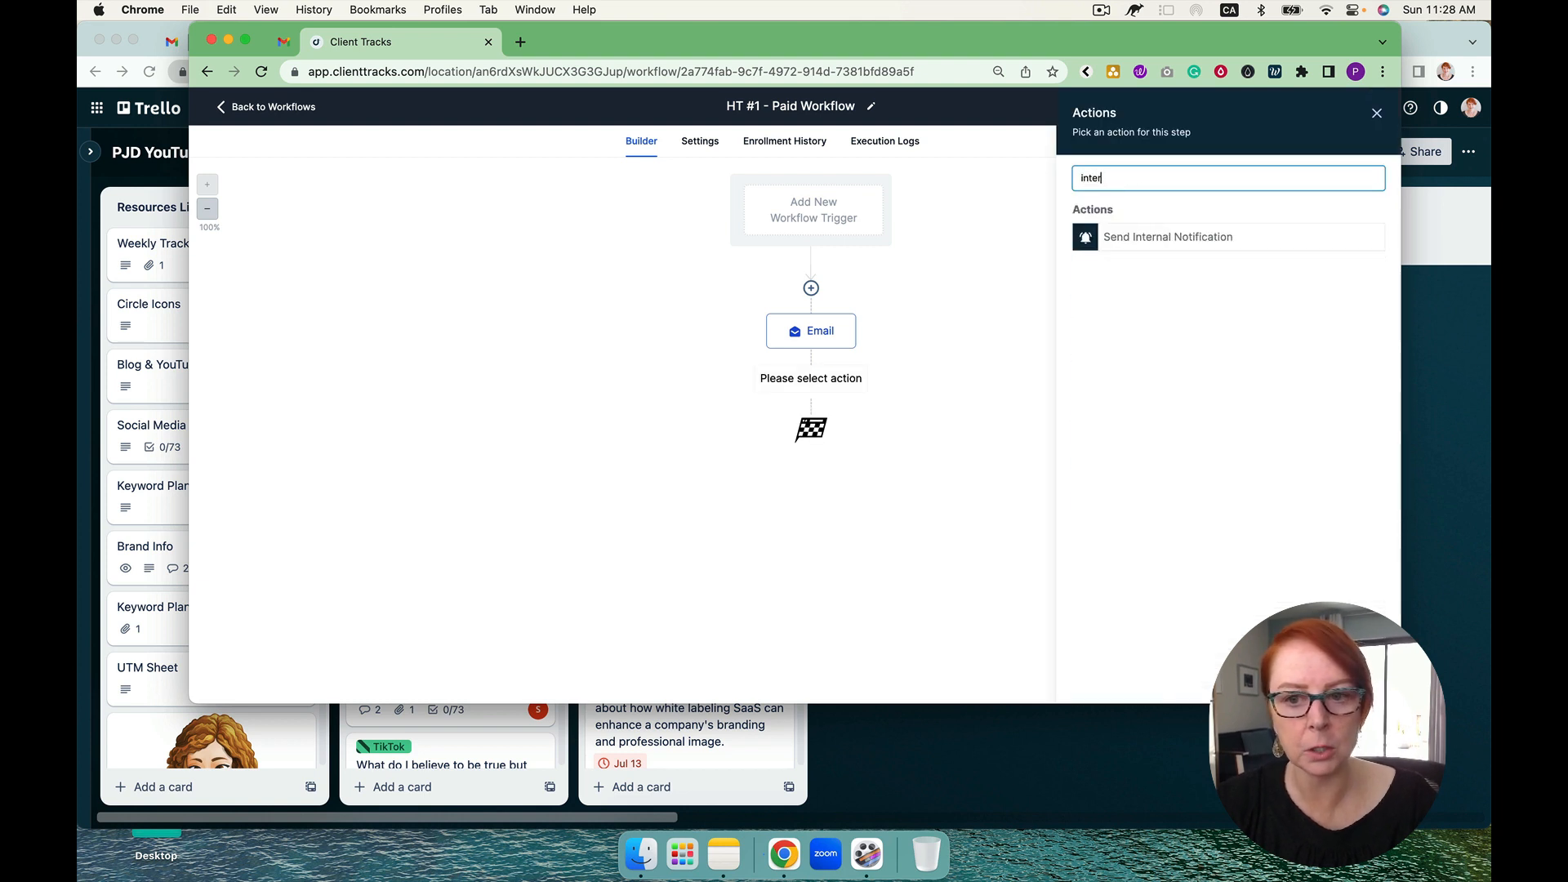
click(1167, 237)
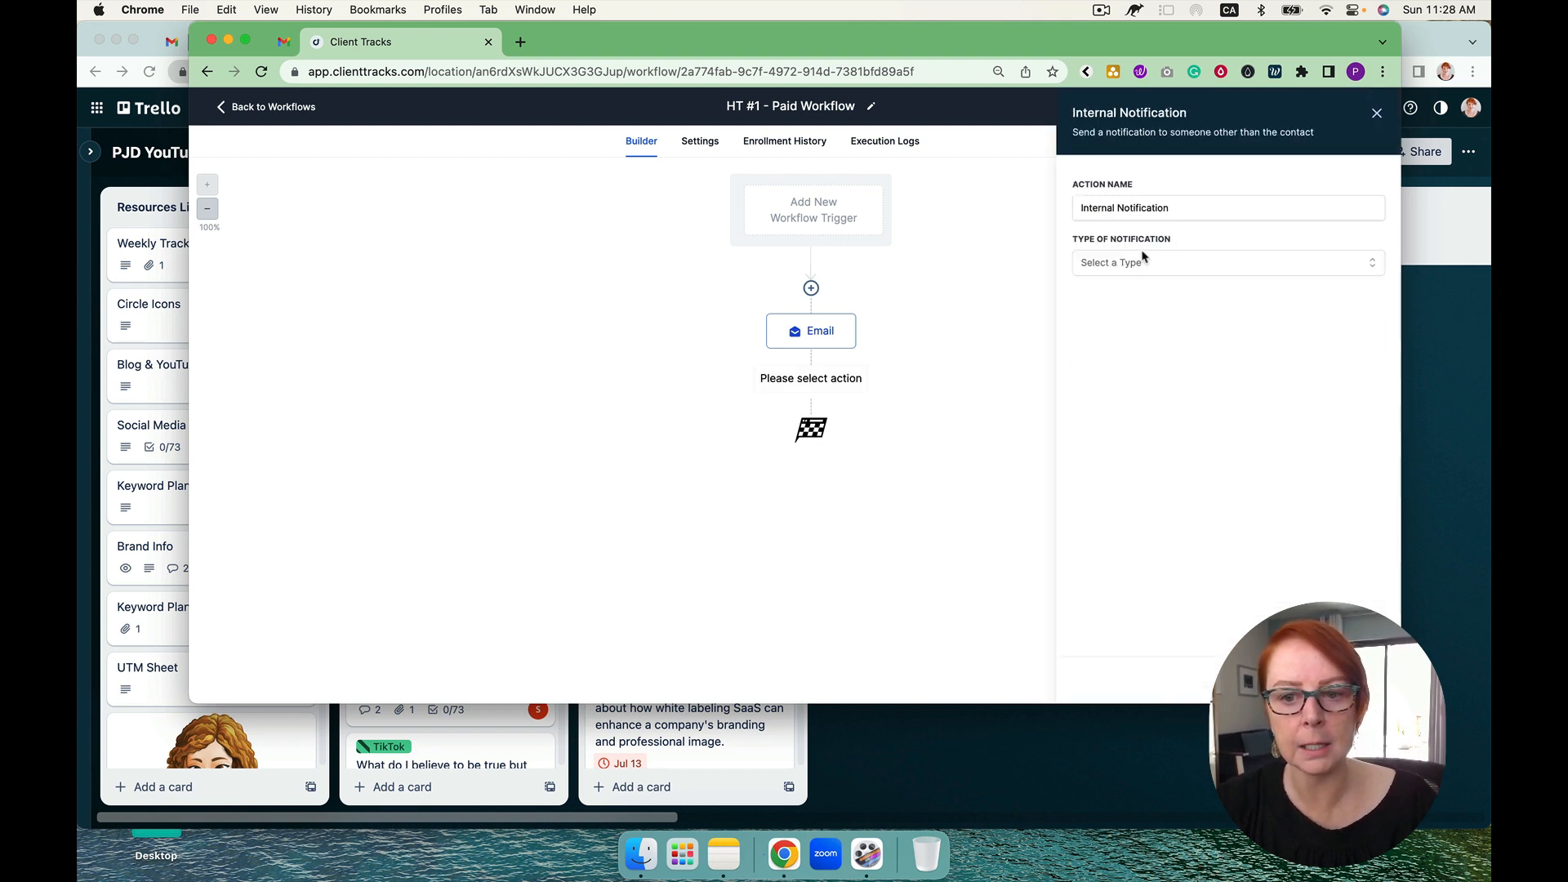
click(1144, 262)
click(1120, 299)
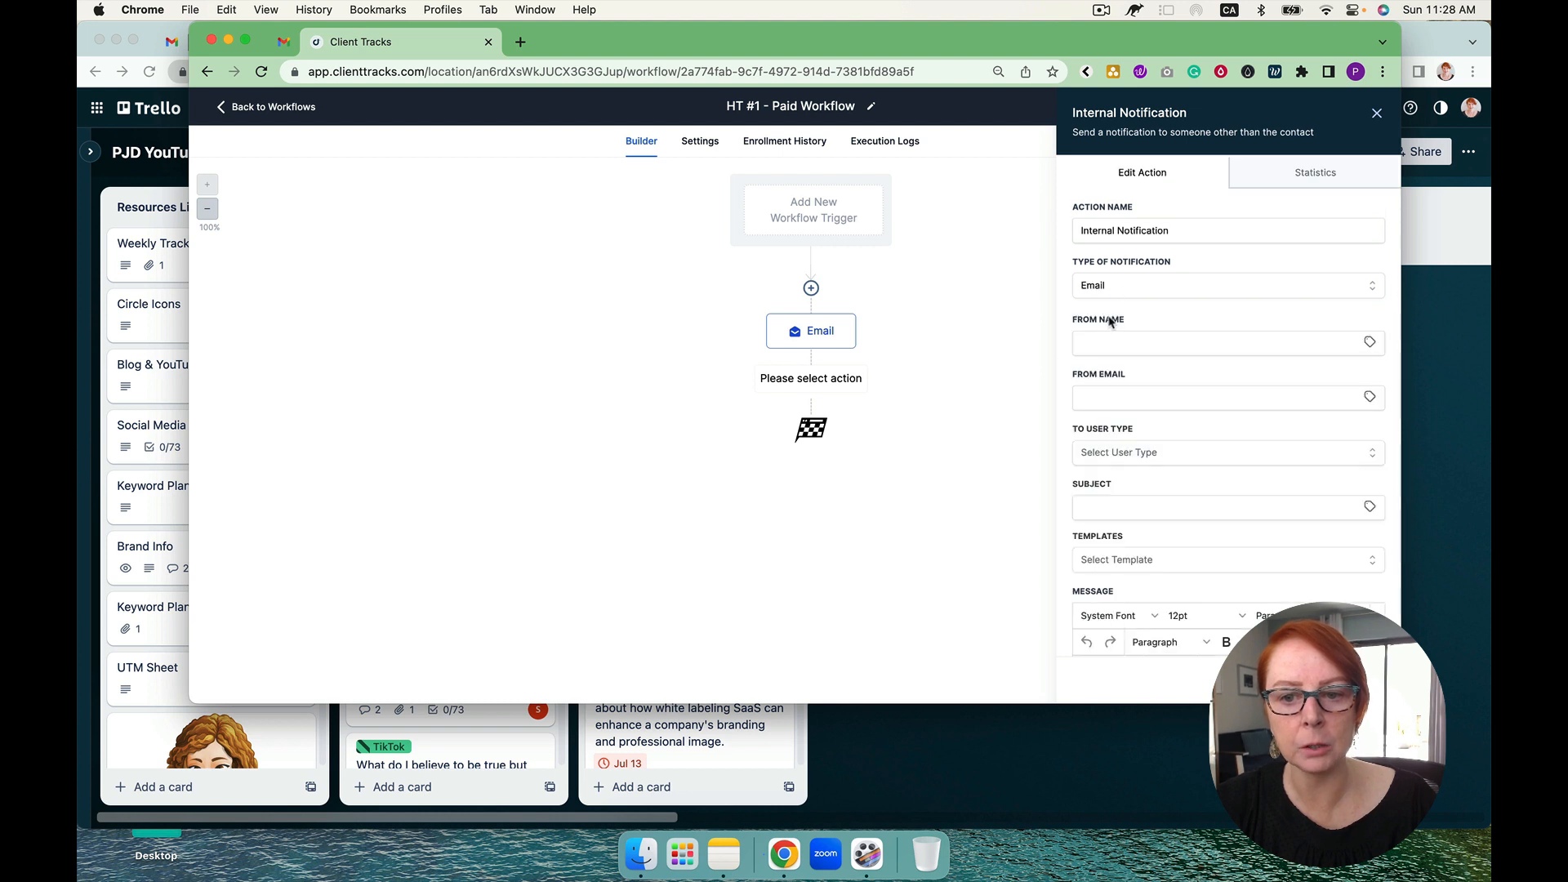
click(1120, 454)
click(1122, 483)
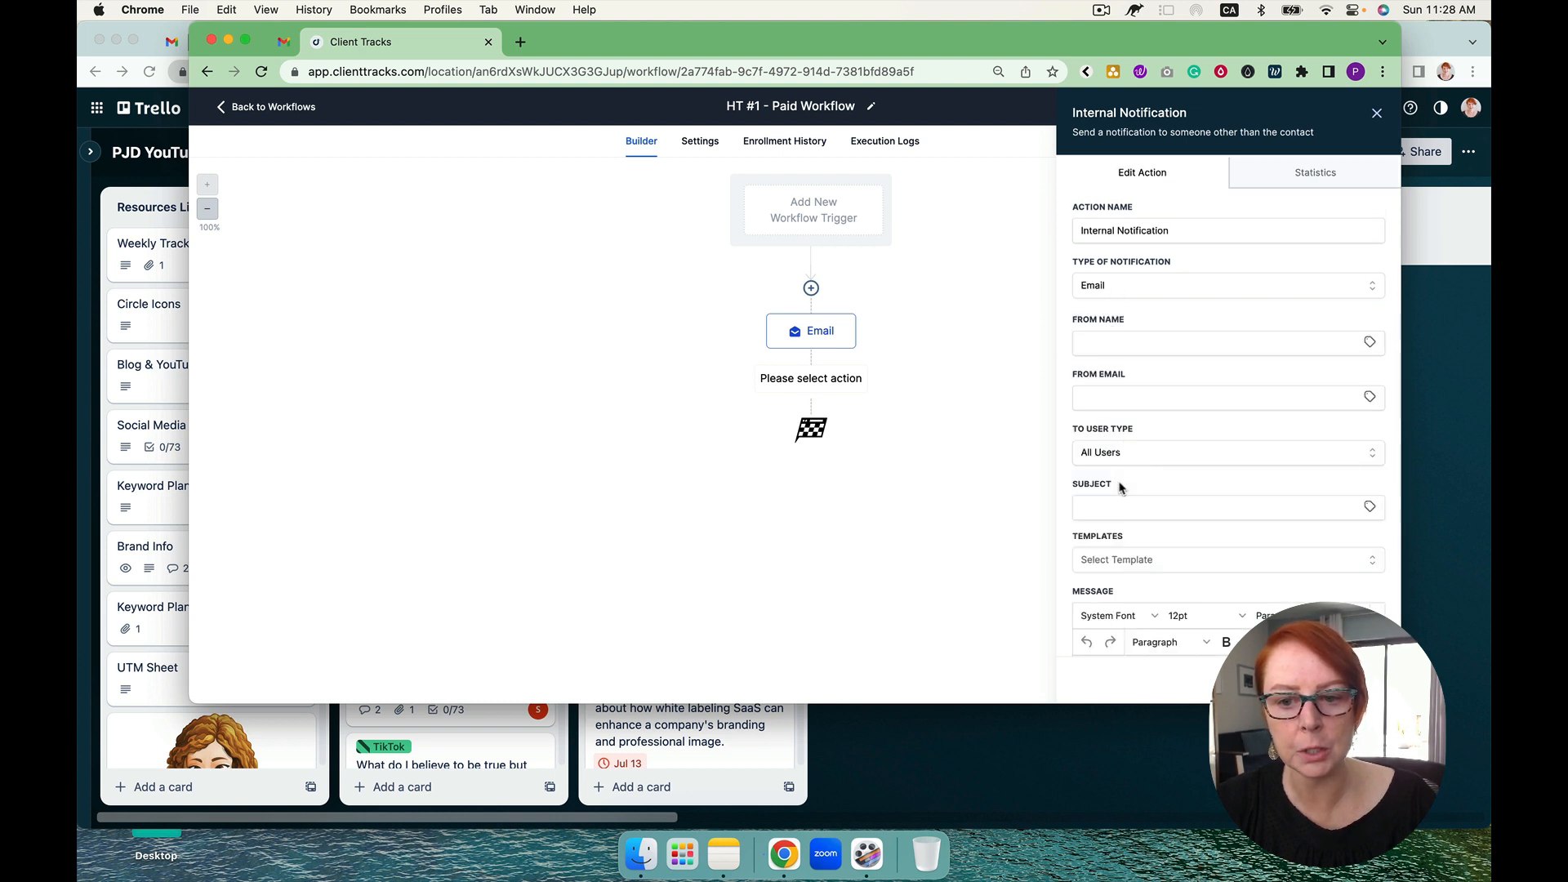
Step: Enter a subject starting with "new client" and the message "ff" for the internal notification, then save the action and the workflow
click(1099, 509)
text(new client w)
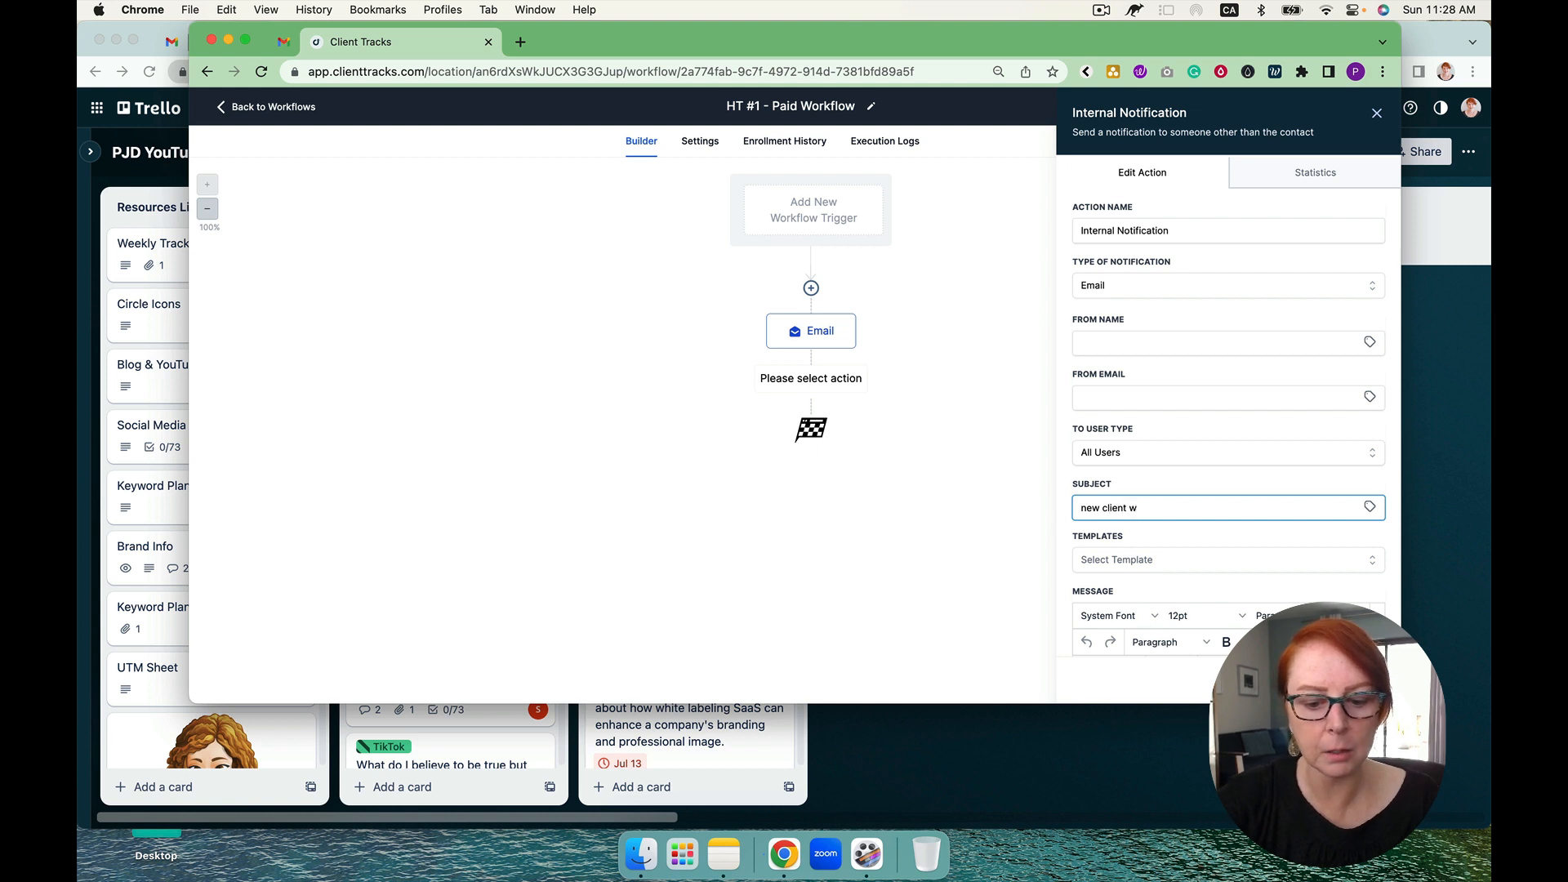
scroll(1150, 529, down, 5)
click(1143, 523)
text(ff)
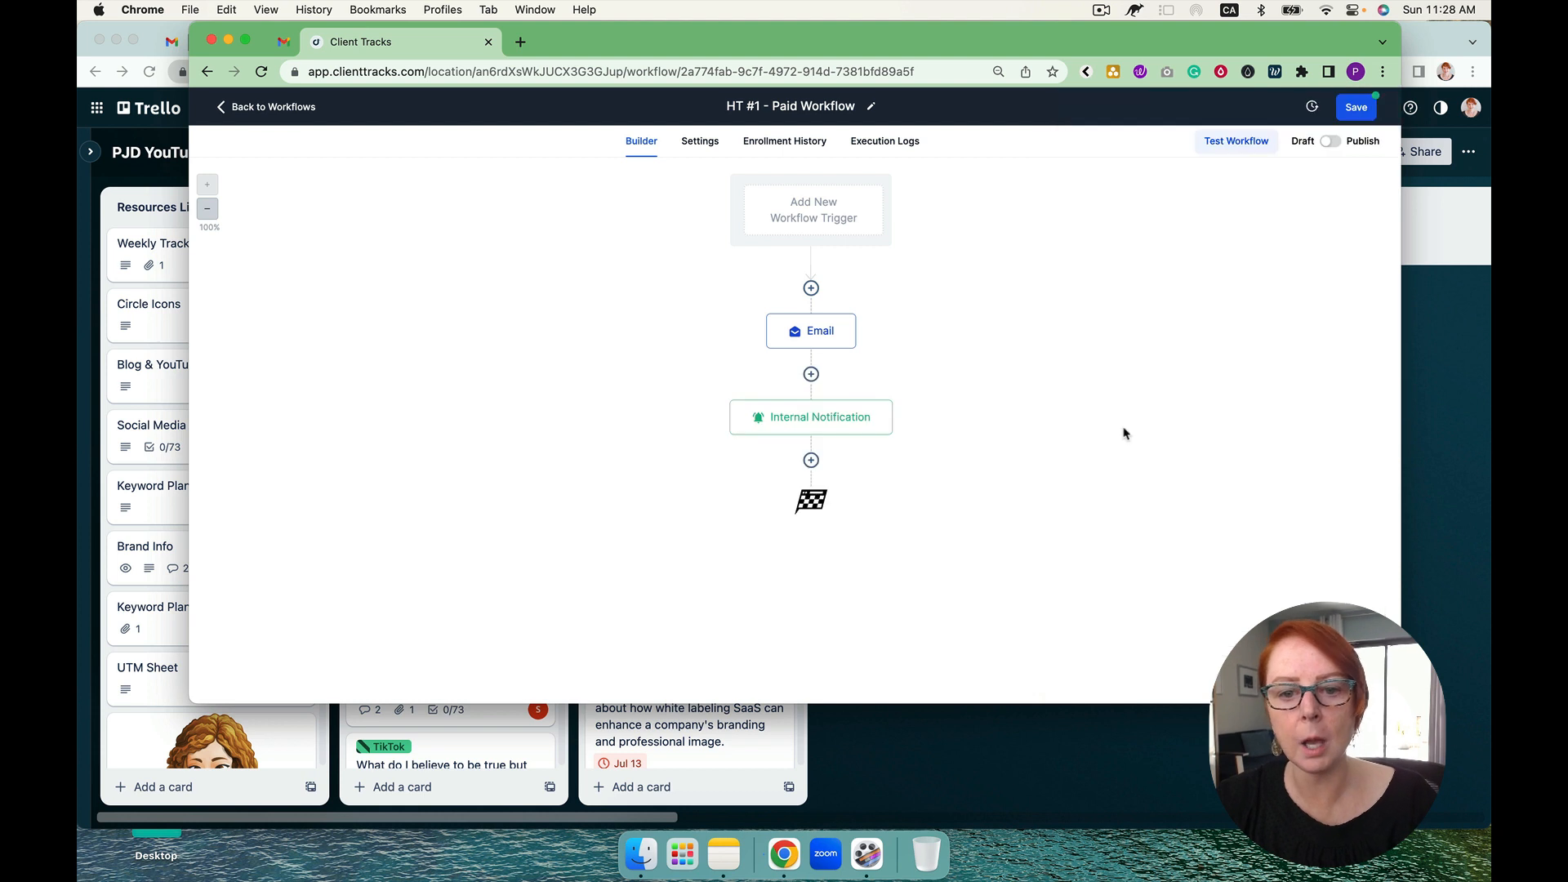
click(1356, 107)
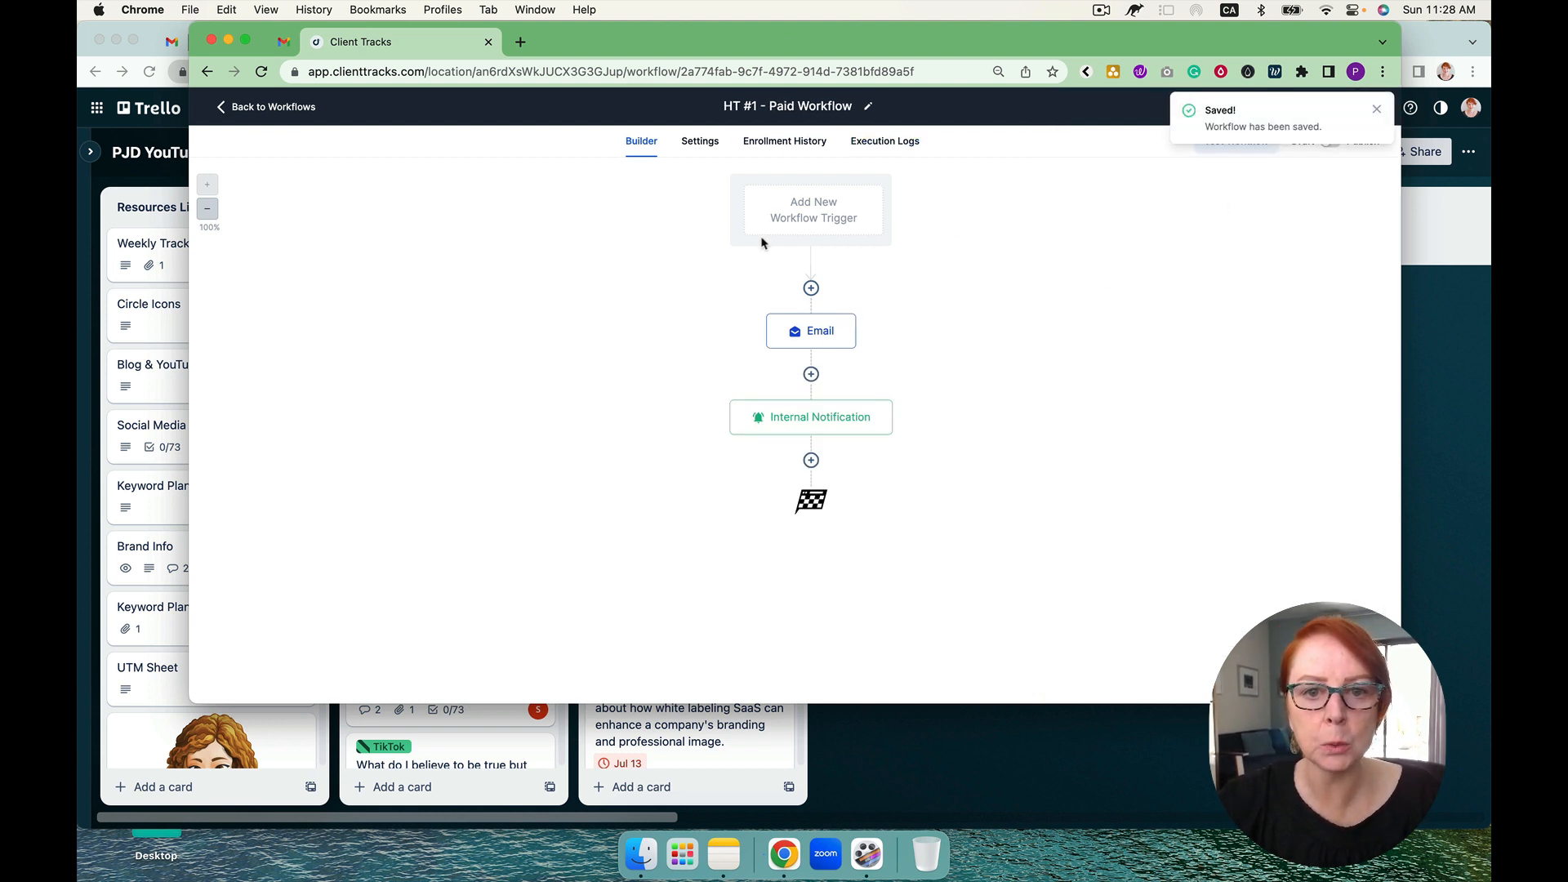
Step: Leave the builder to check the High Ticket #1 pipeline stages after Paid, and reopen "HT #1 - Paid Workflow"
click(300, 109)
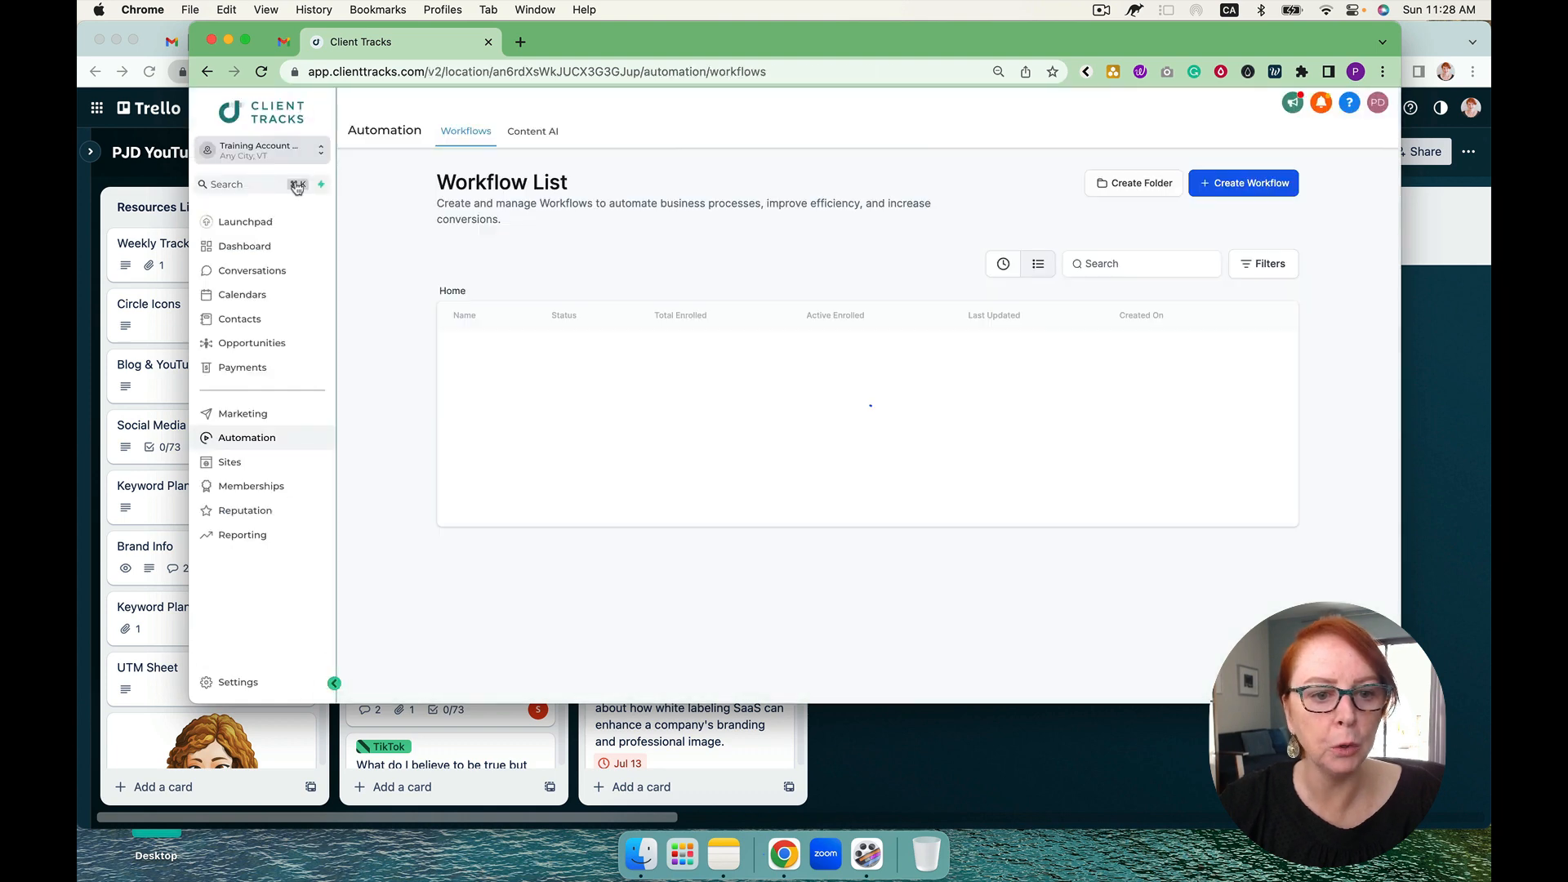
click(276, 344)
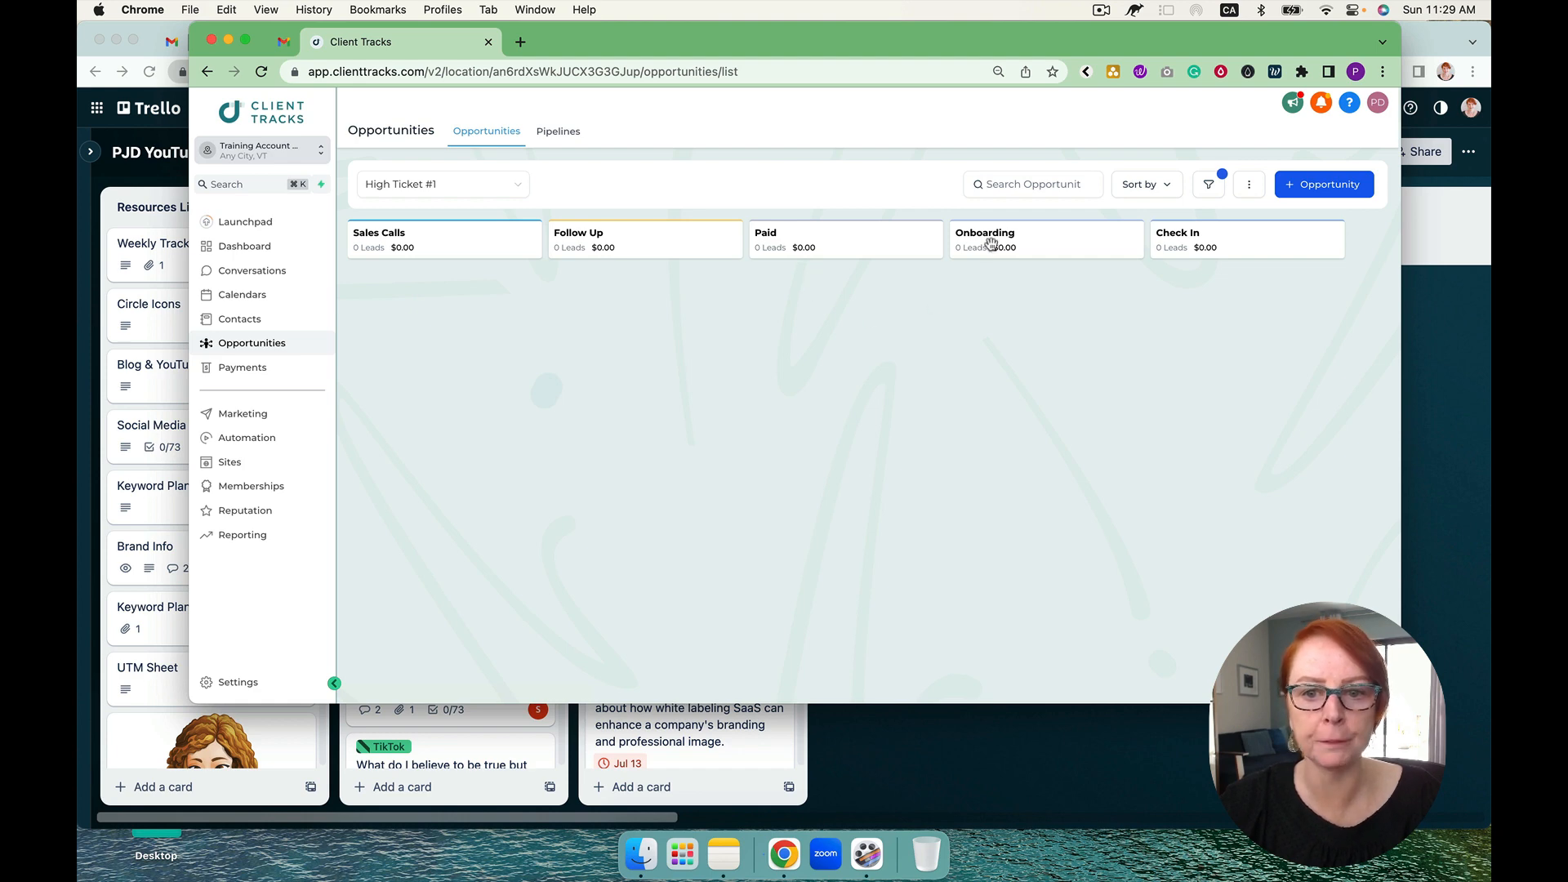
click(233, 448)
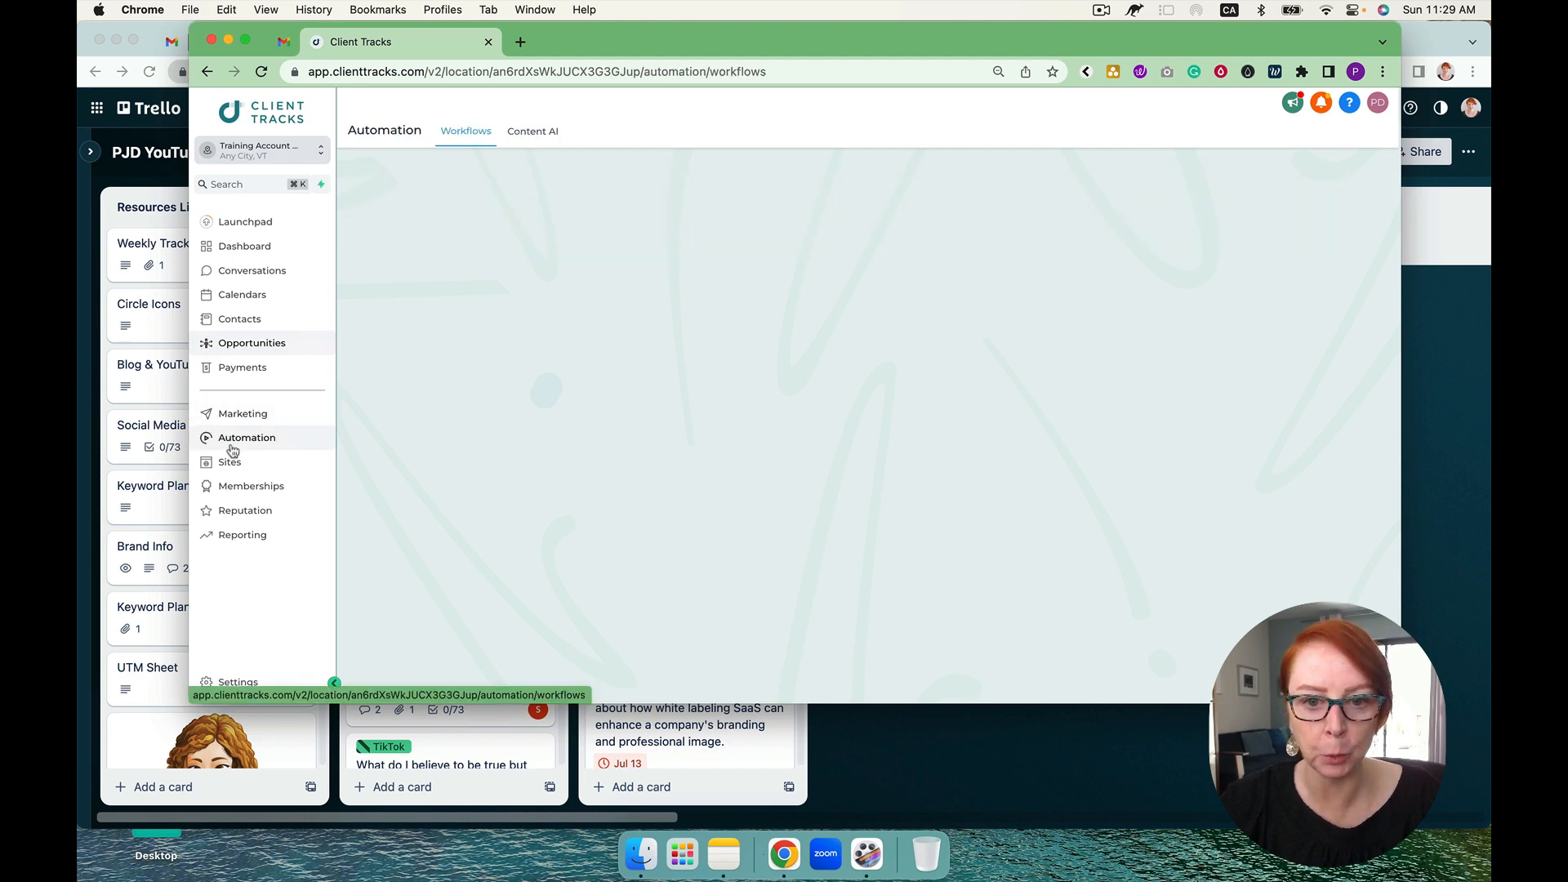
scroll(665, 455, down, 2)
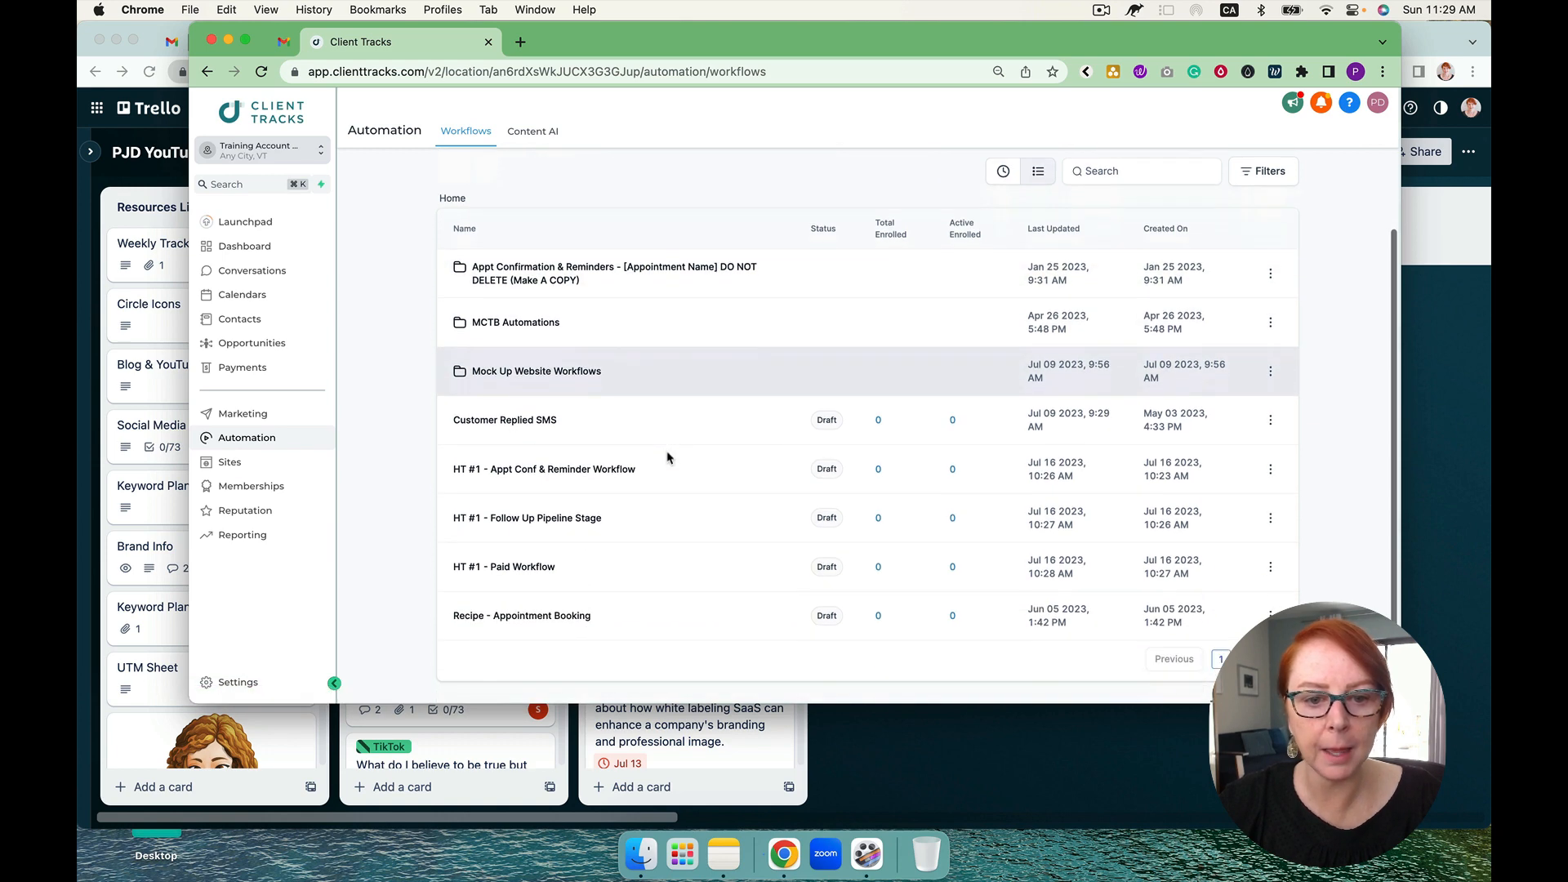
click(535, 568)
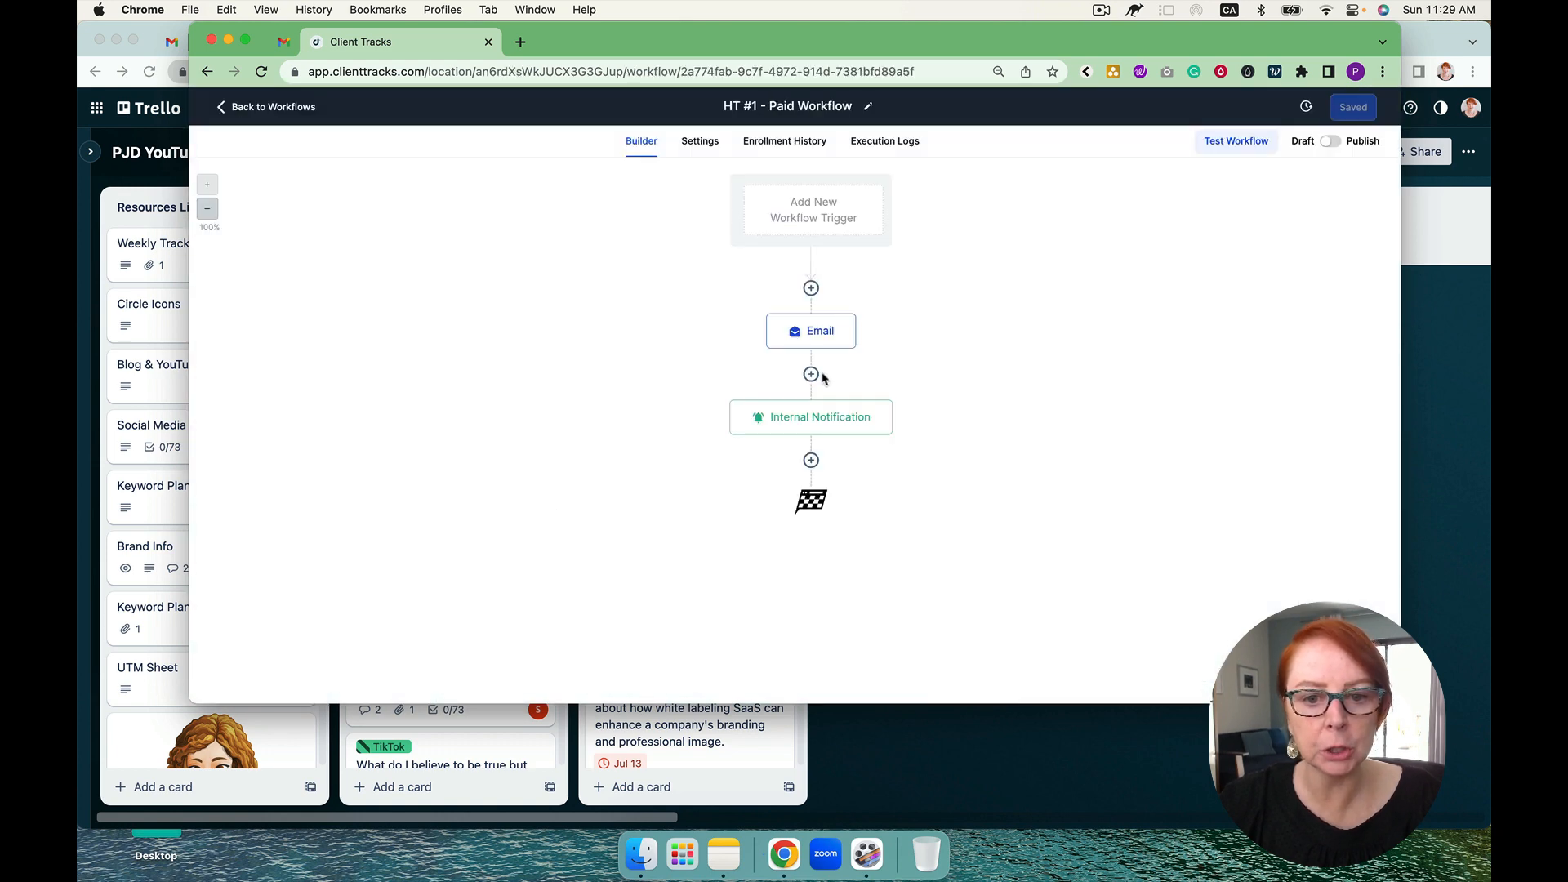
click(811, 460)
text(add)
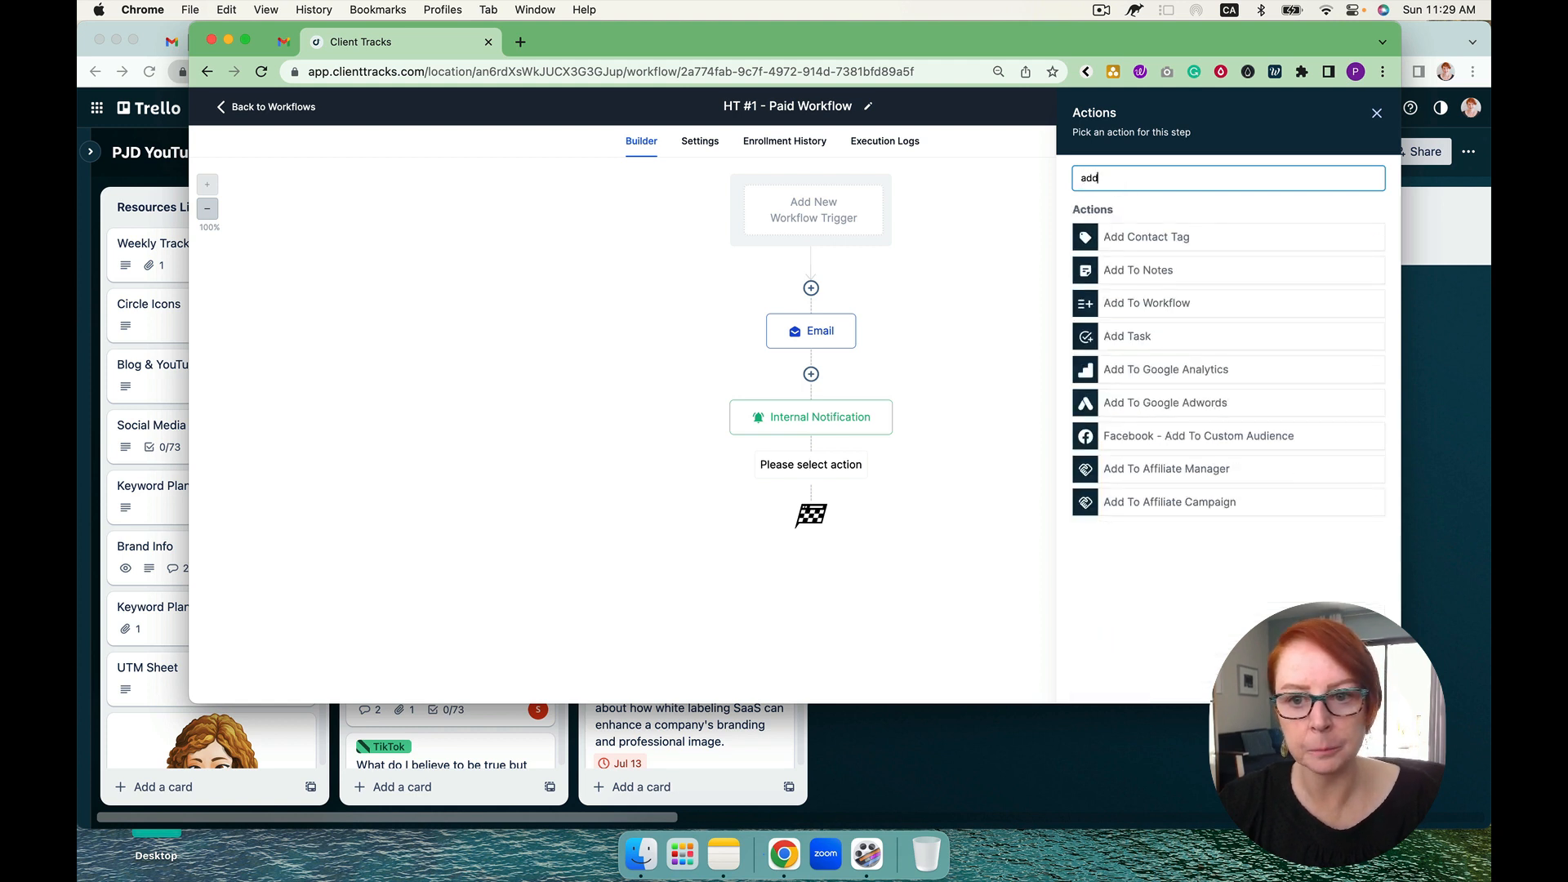
click(1147, 304)
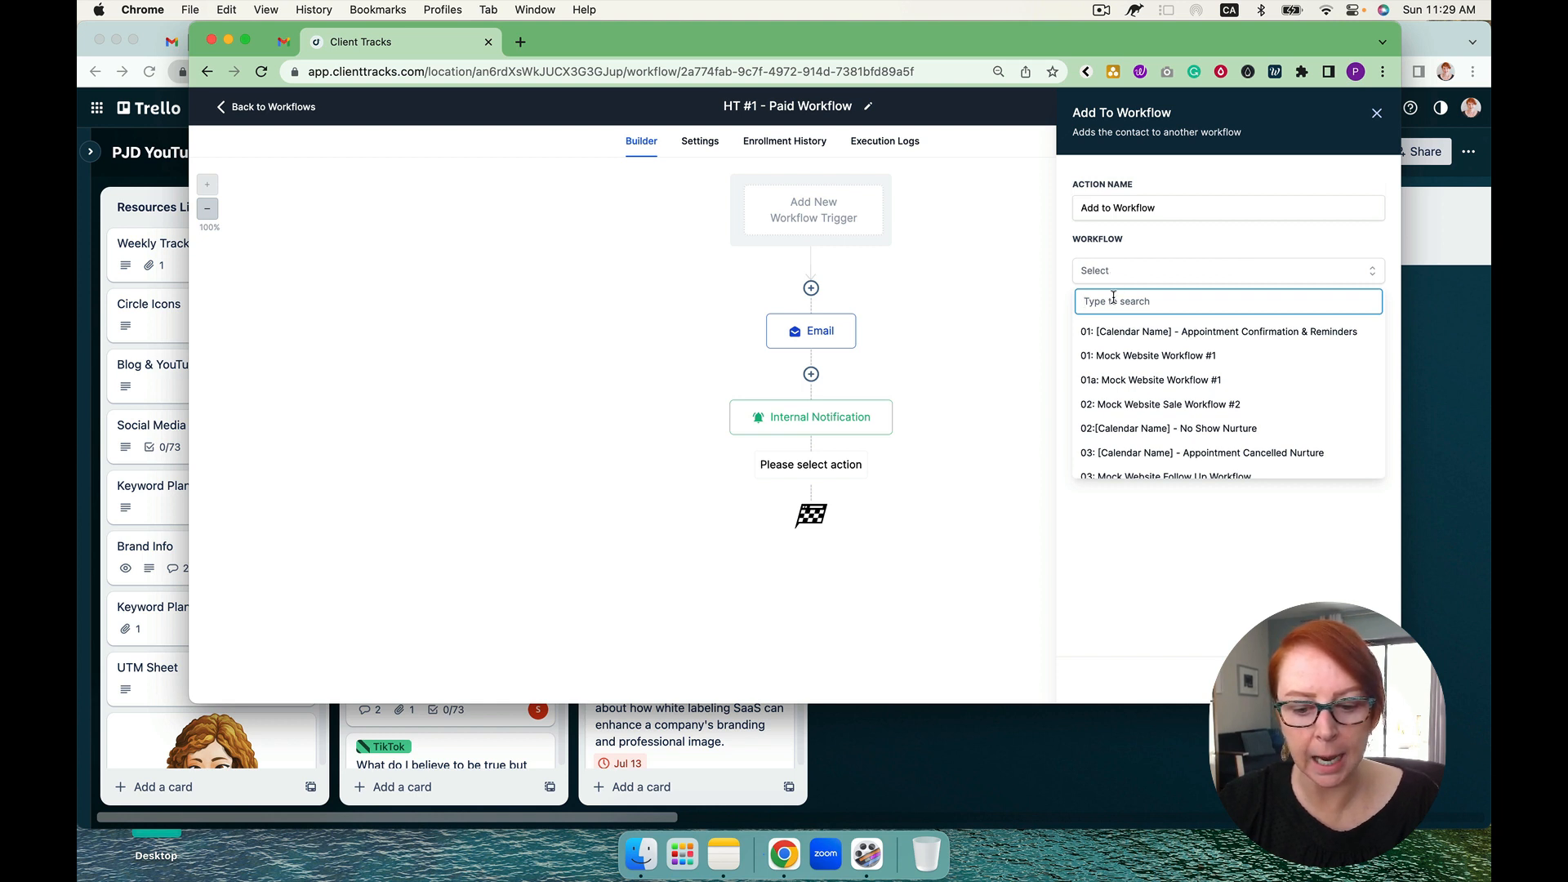
text(on)
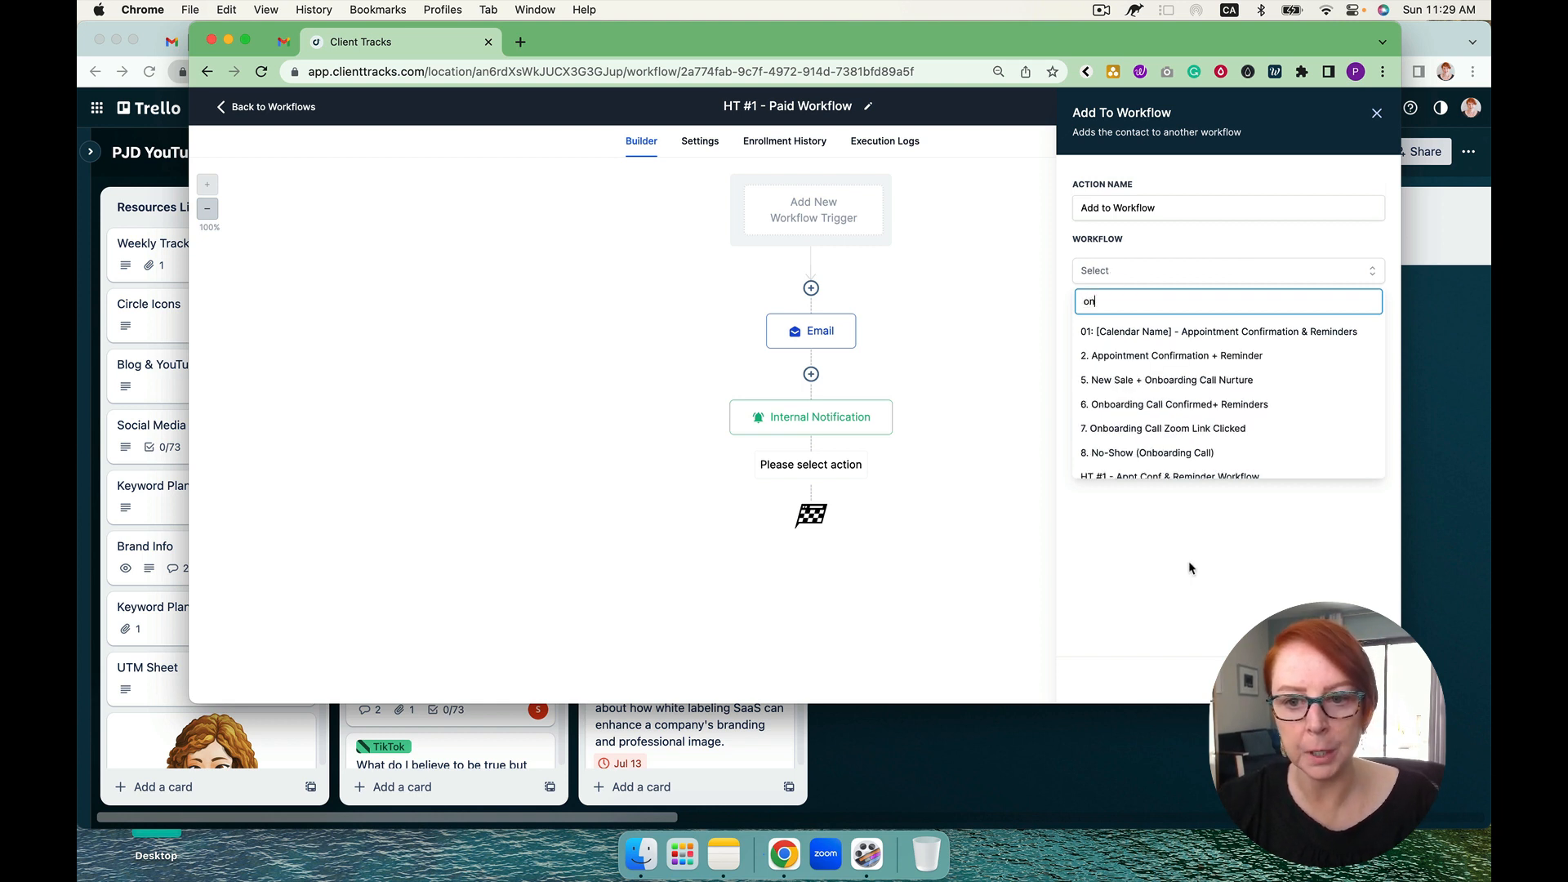
click(1189, 570)
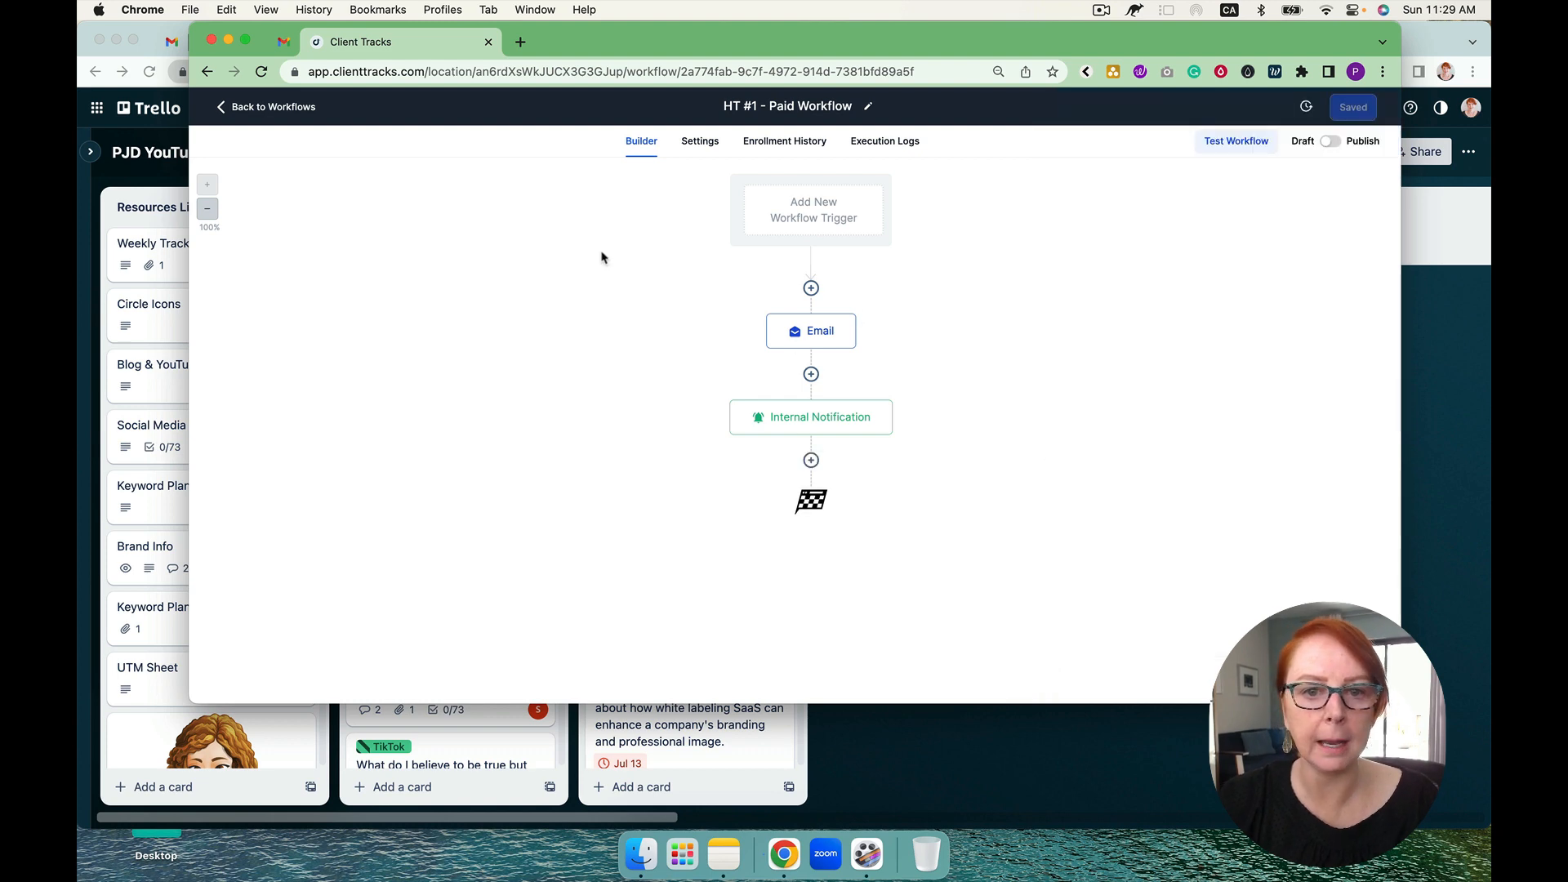
Step: Return to the workflow list and create a new workflow from scratch
click(313, 109)
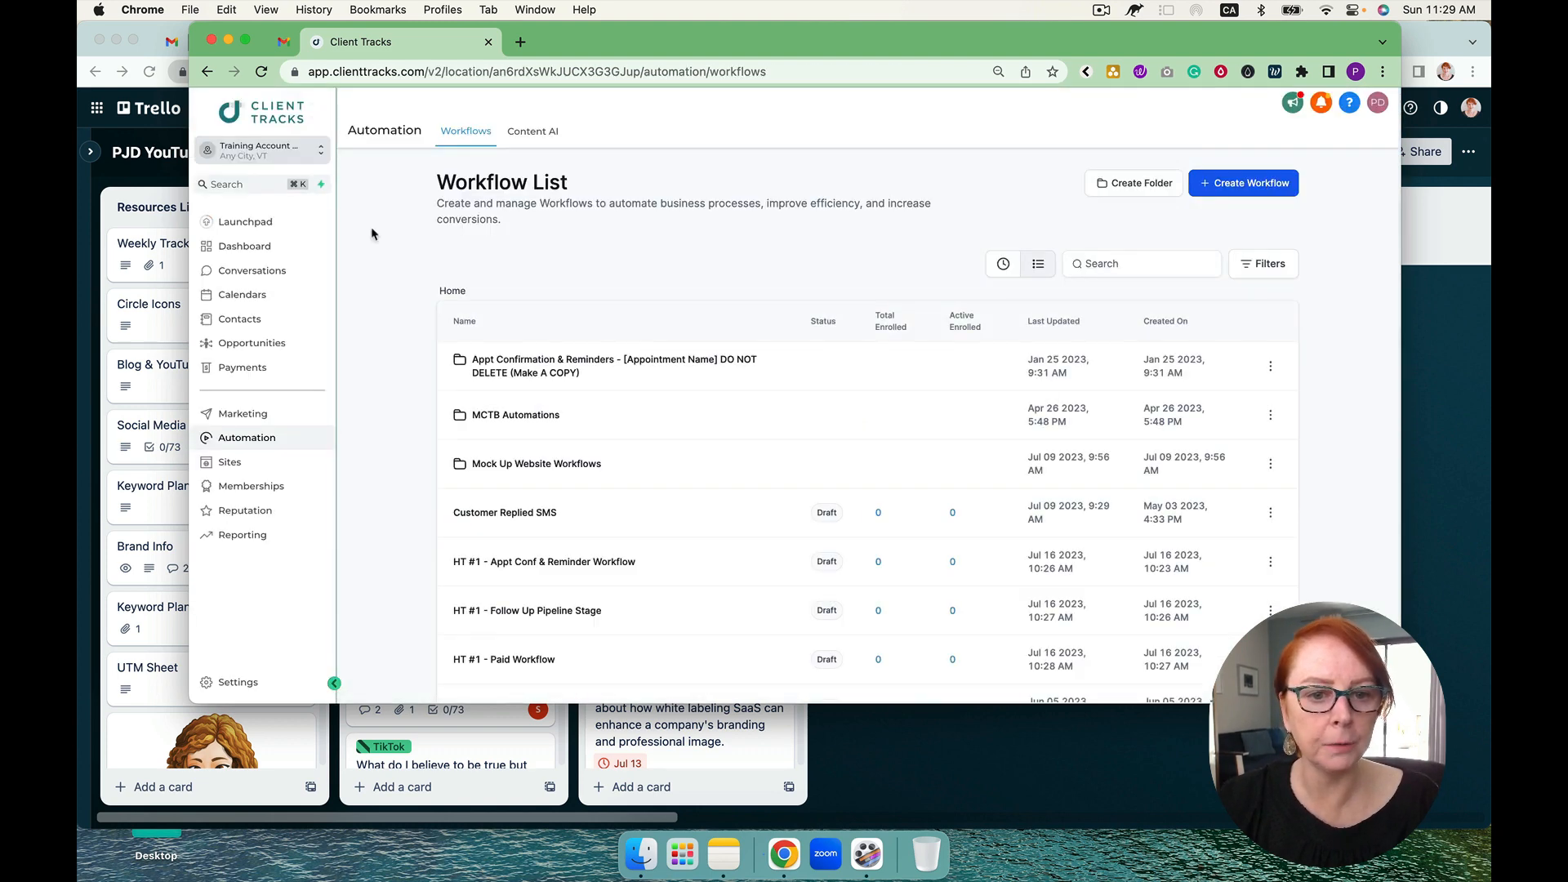
click(1245, 184)
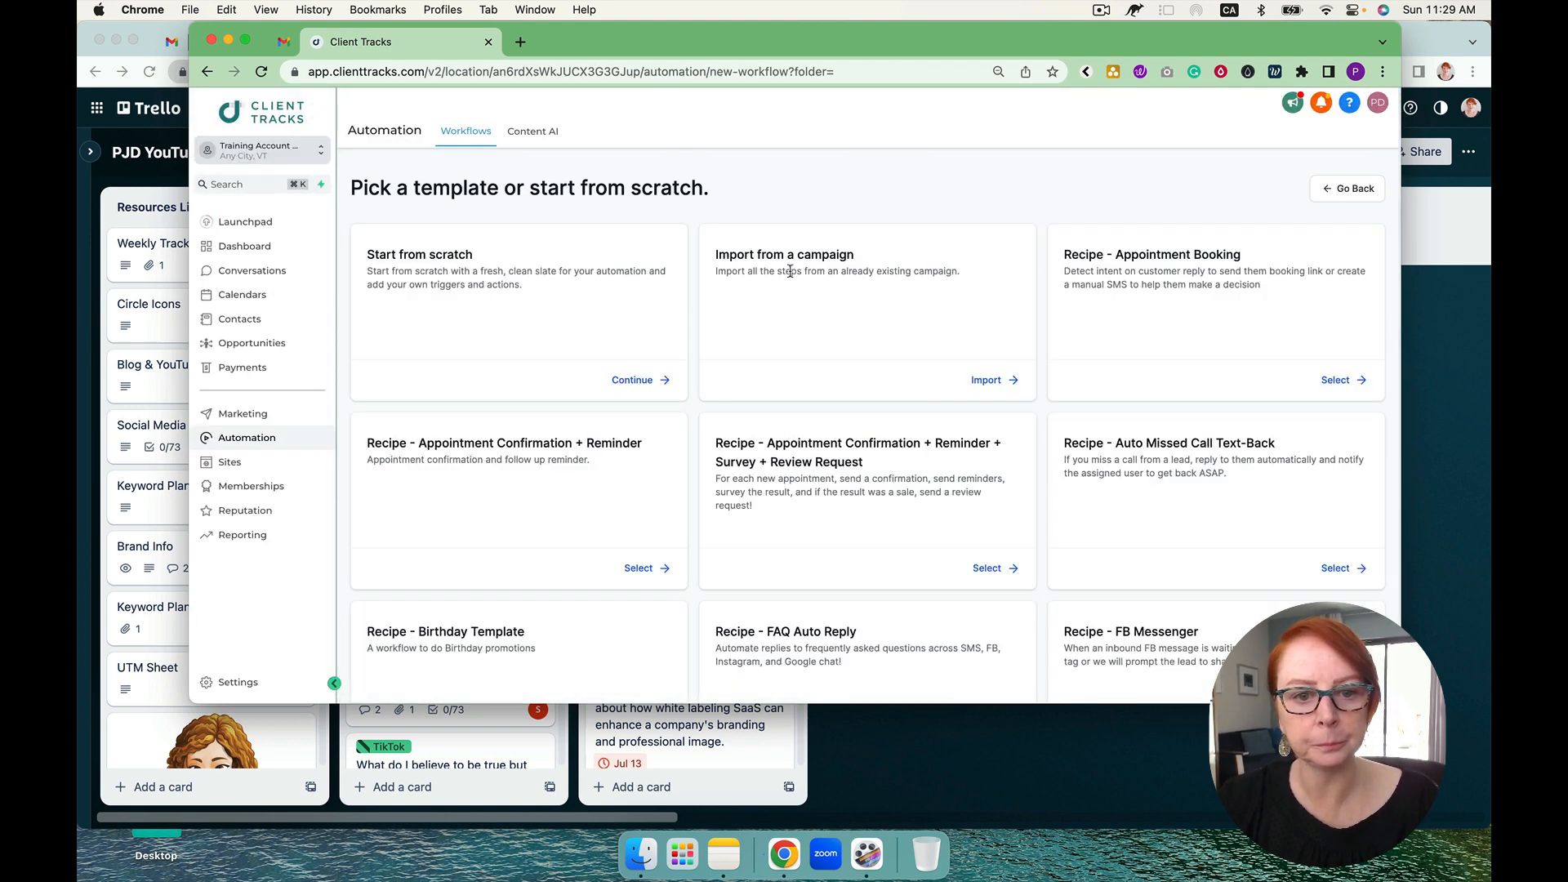
click(641, 387)
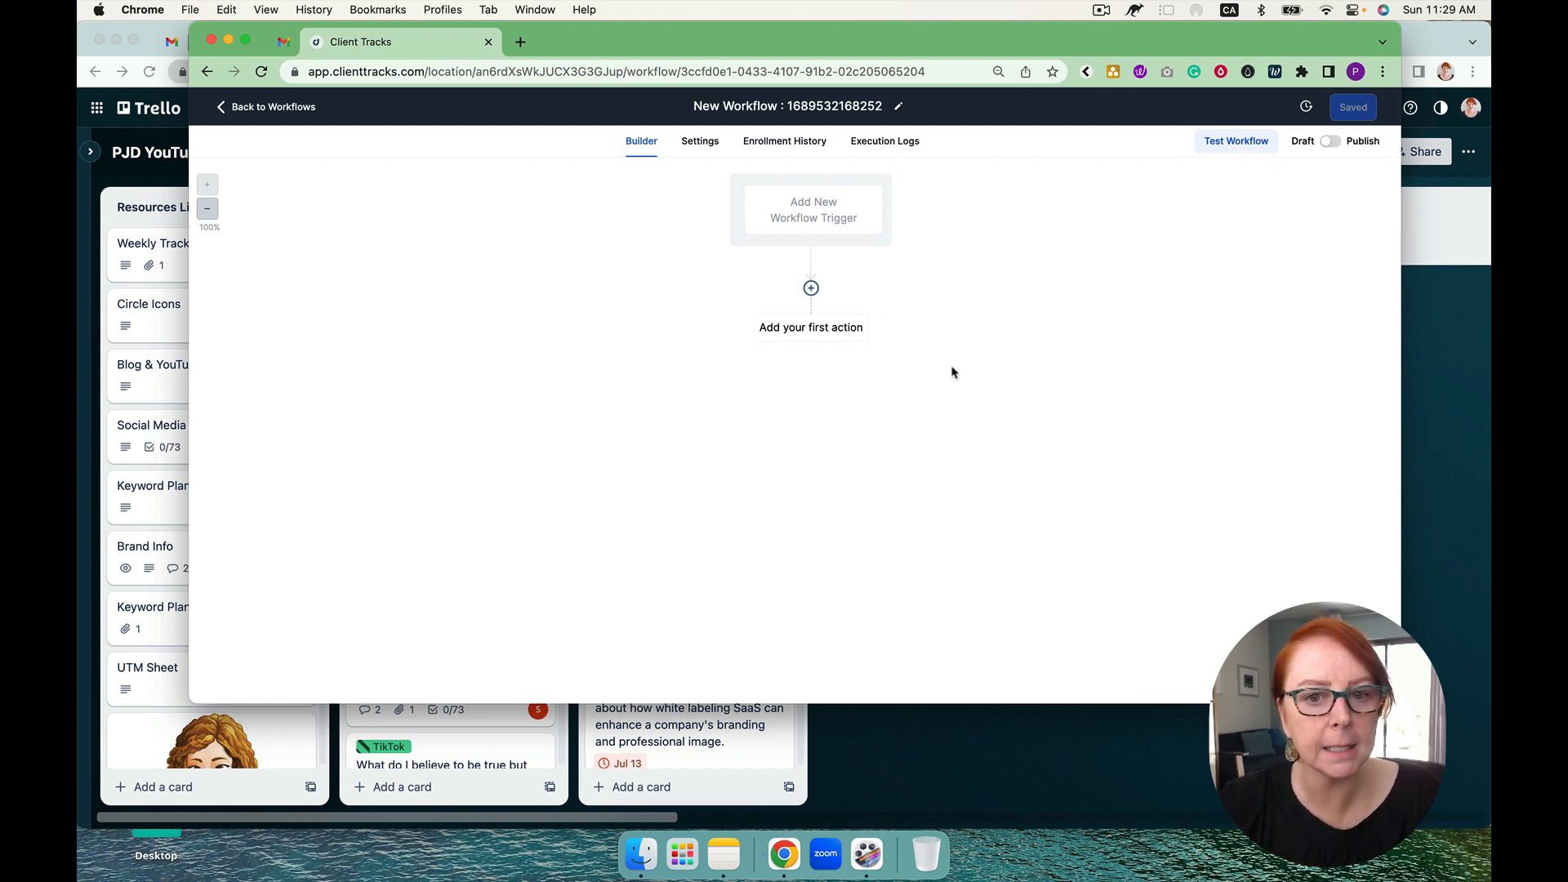
Step: Name the new workflow "HT #1 - Onboarding Workflow", correcting the spelling of "Onboarding"
click(794, 108)
double_click(795, 110)
key(super+a)
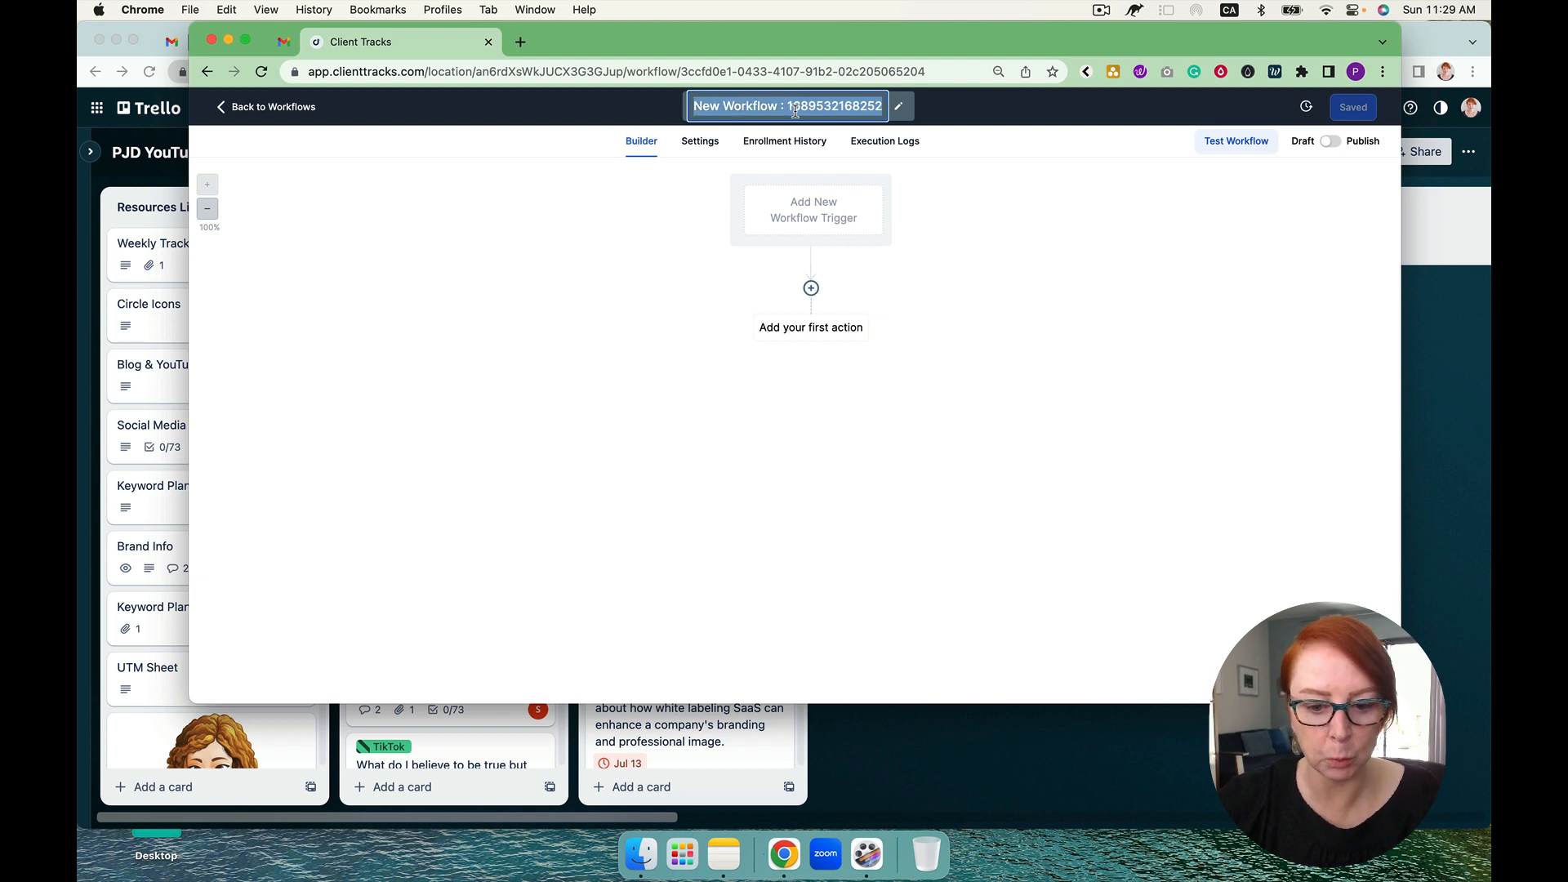
text(HT)
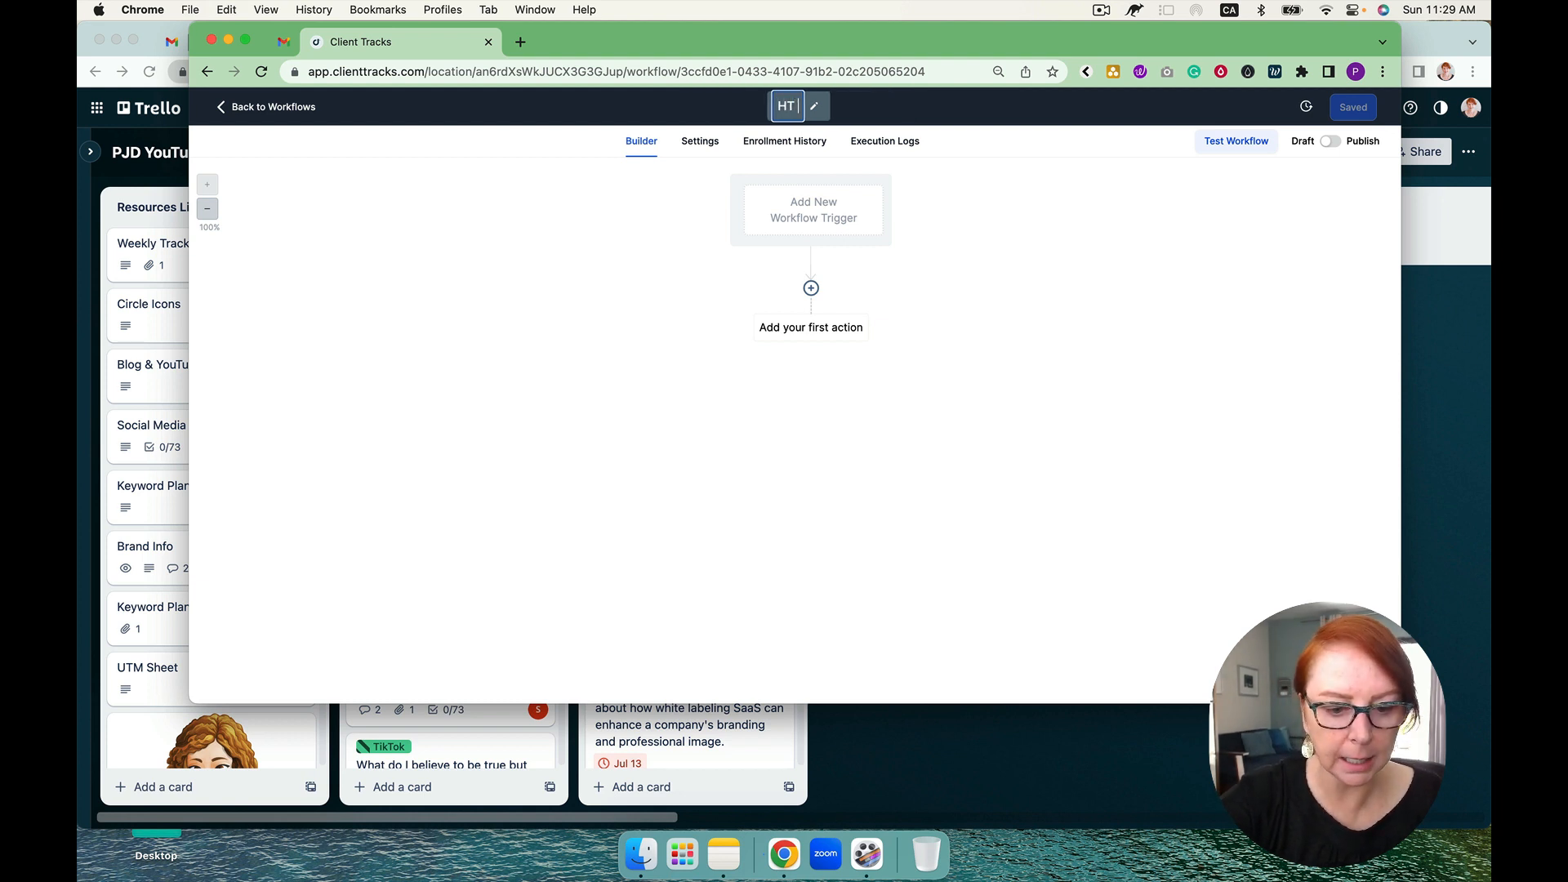
text( #1 -)
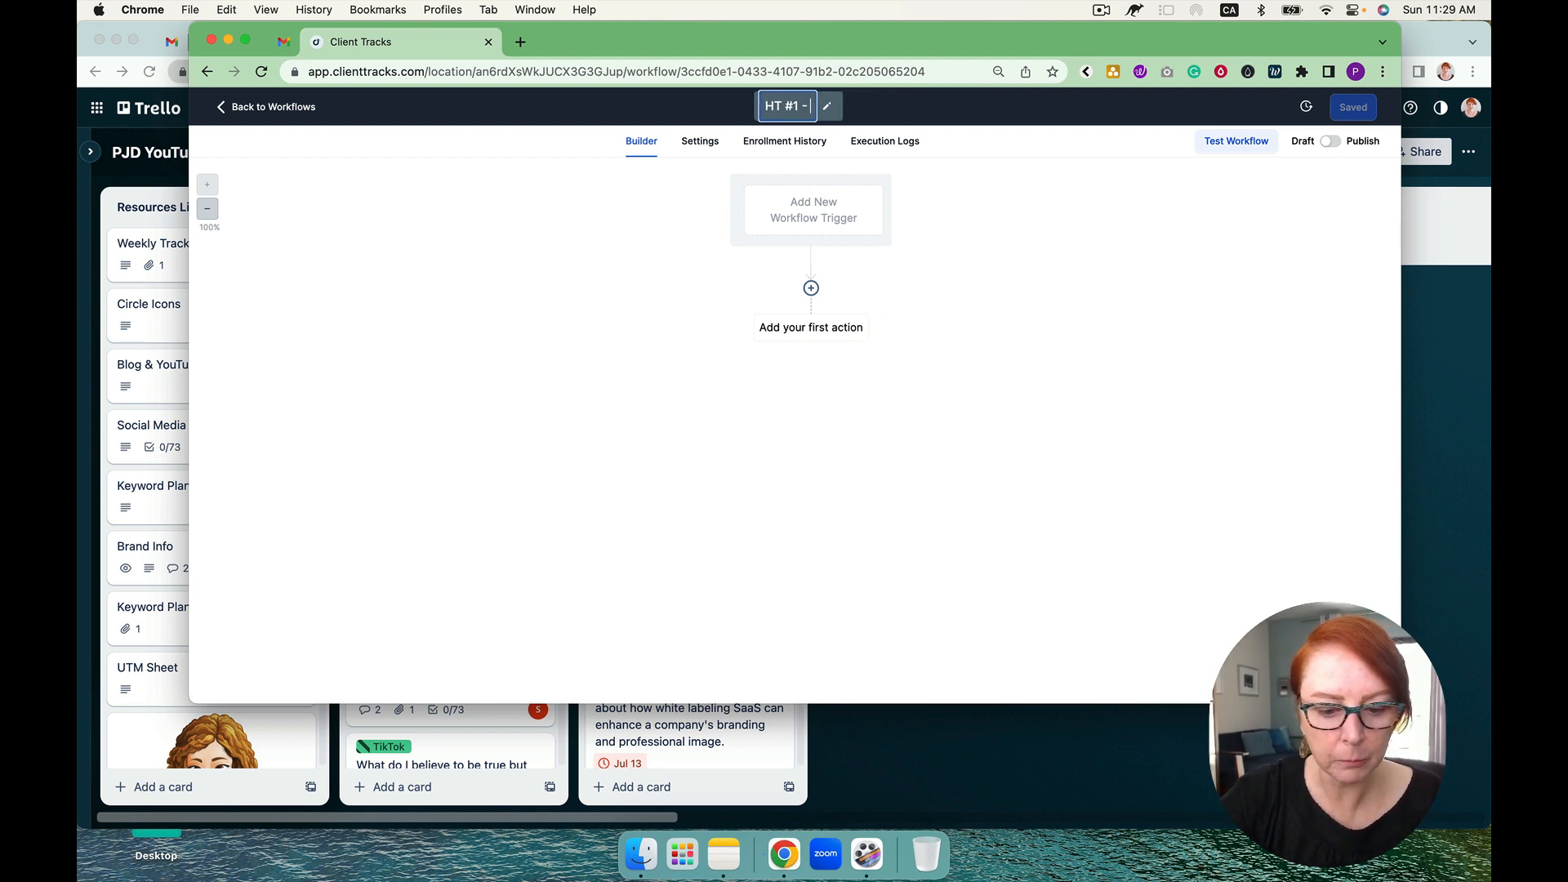
text( Onbao)
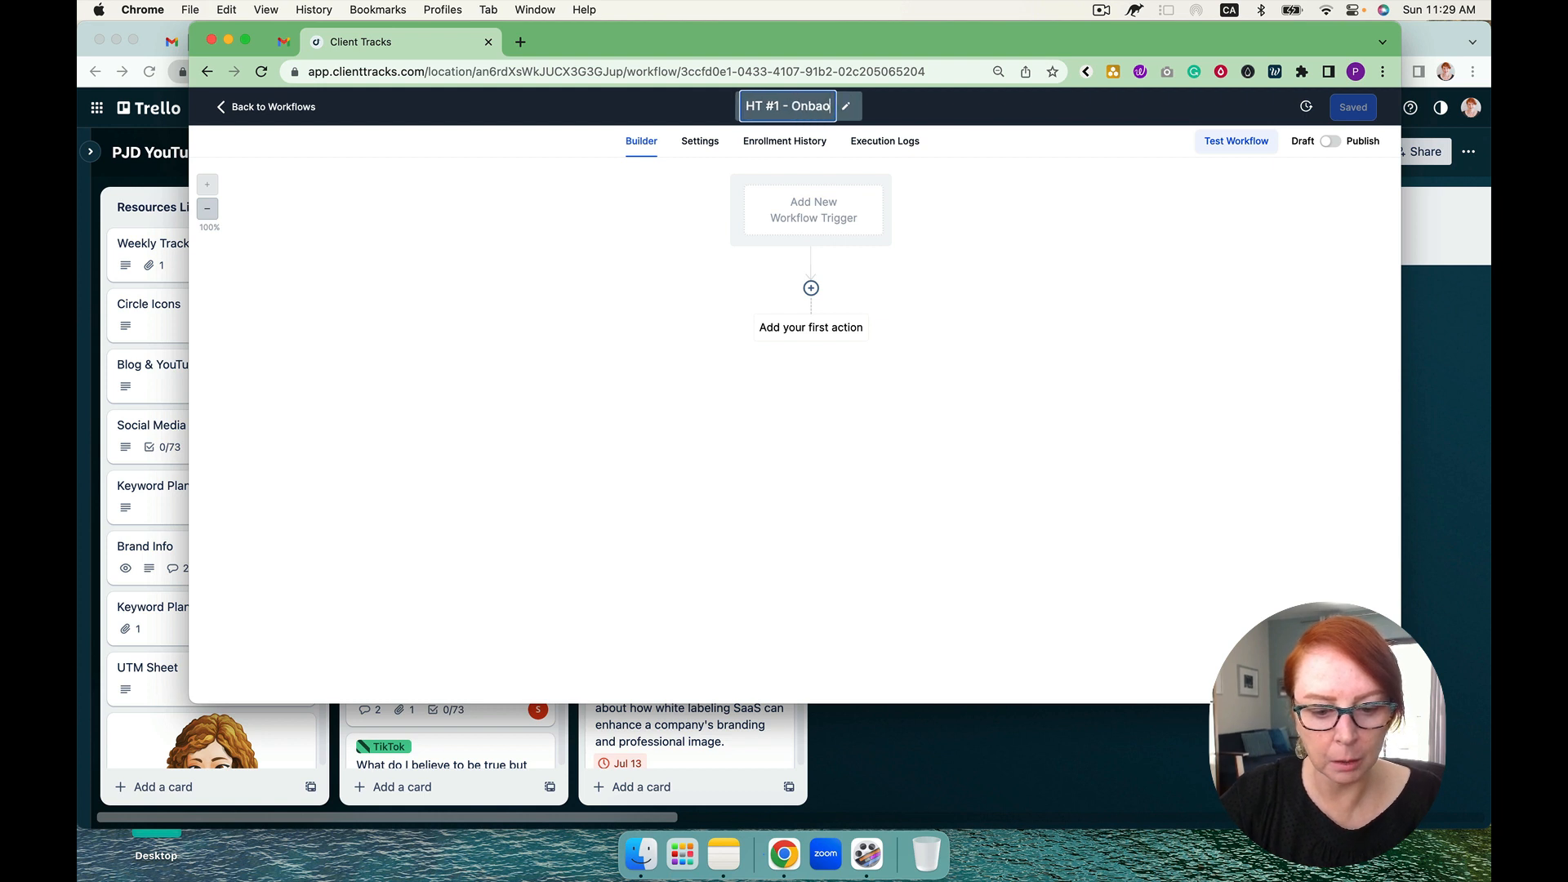
text(rding Work)
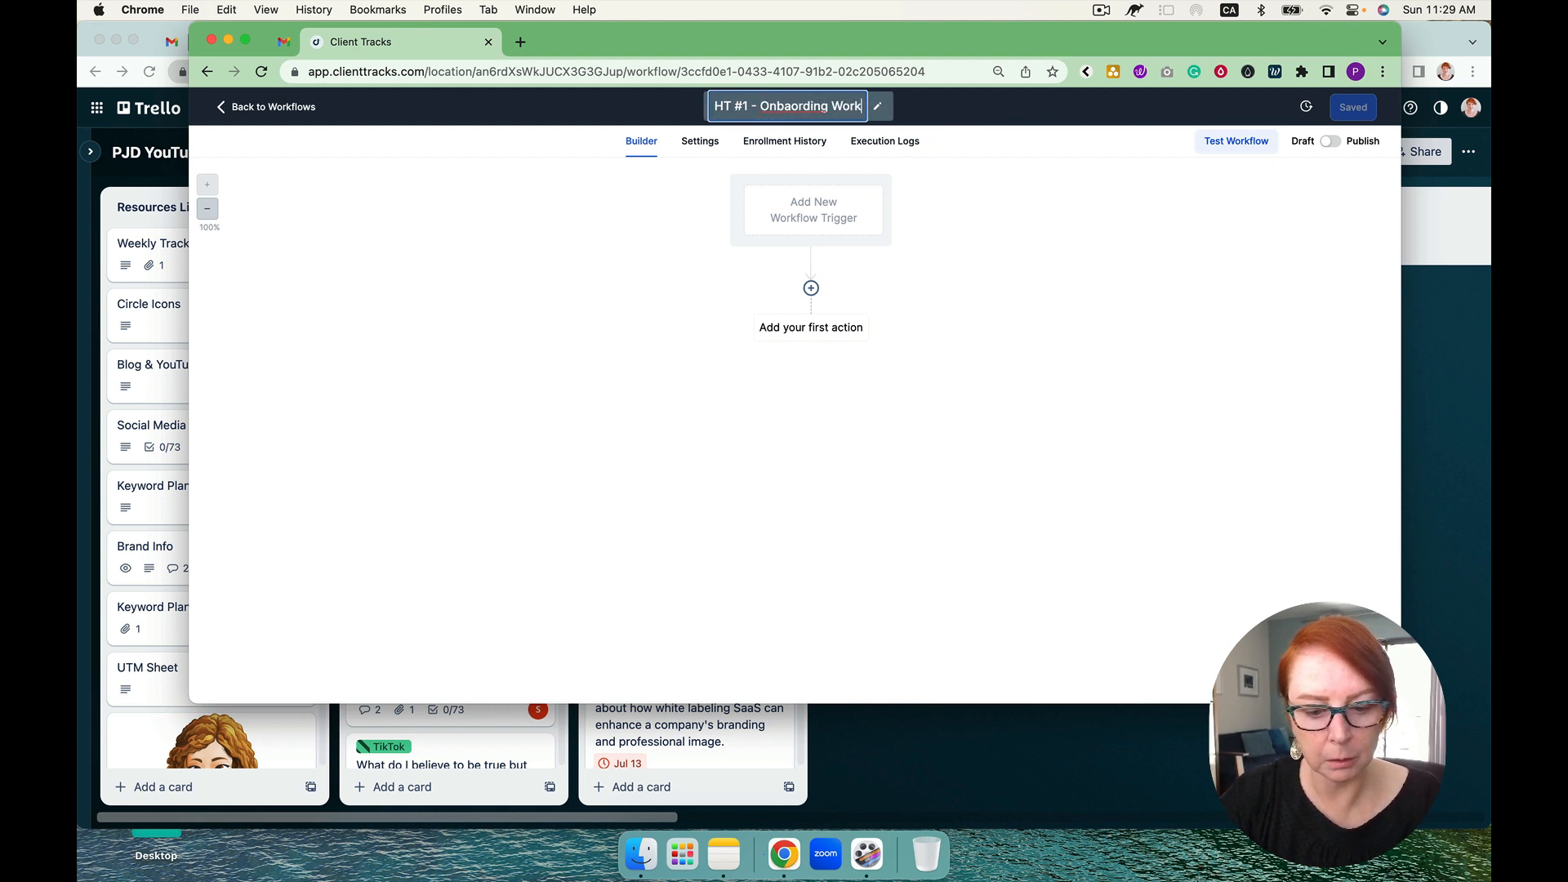
text(flow)
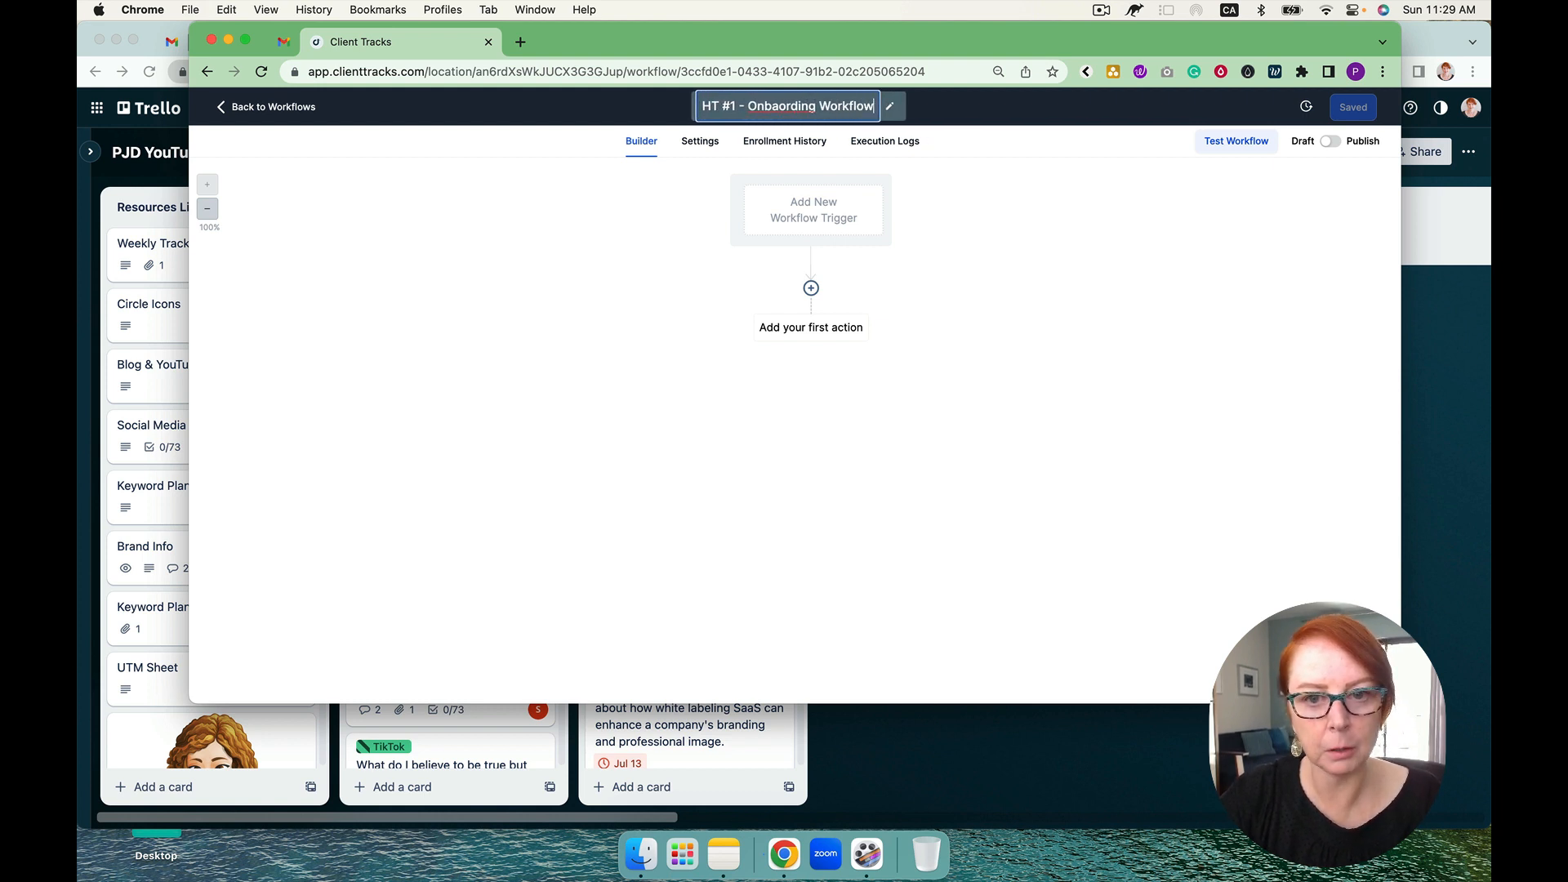
right_click(784, 107)
click(833, 113)
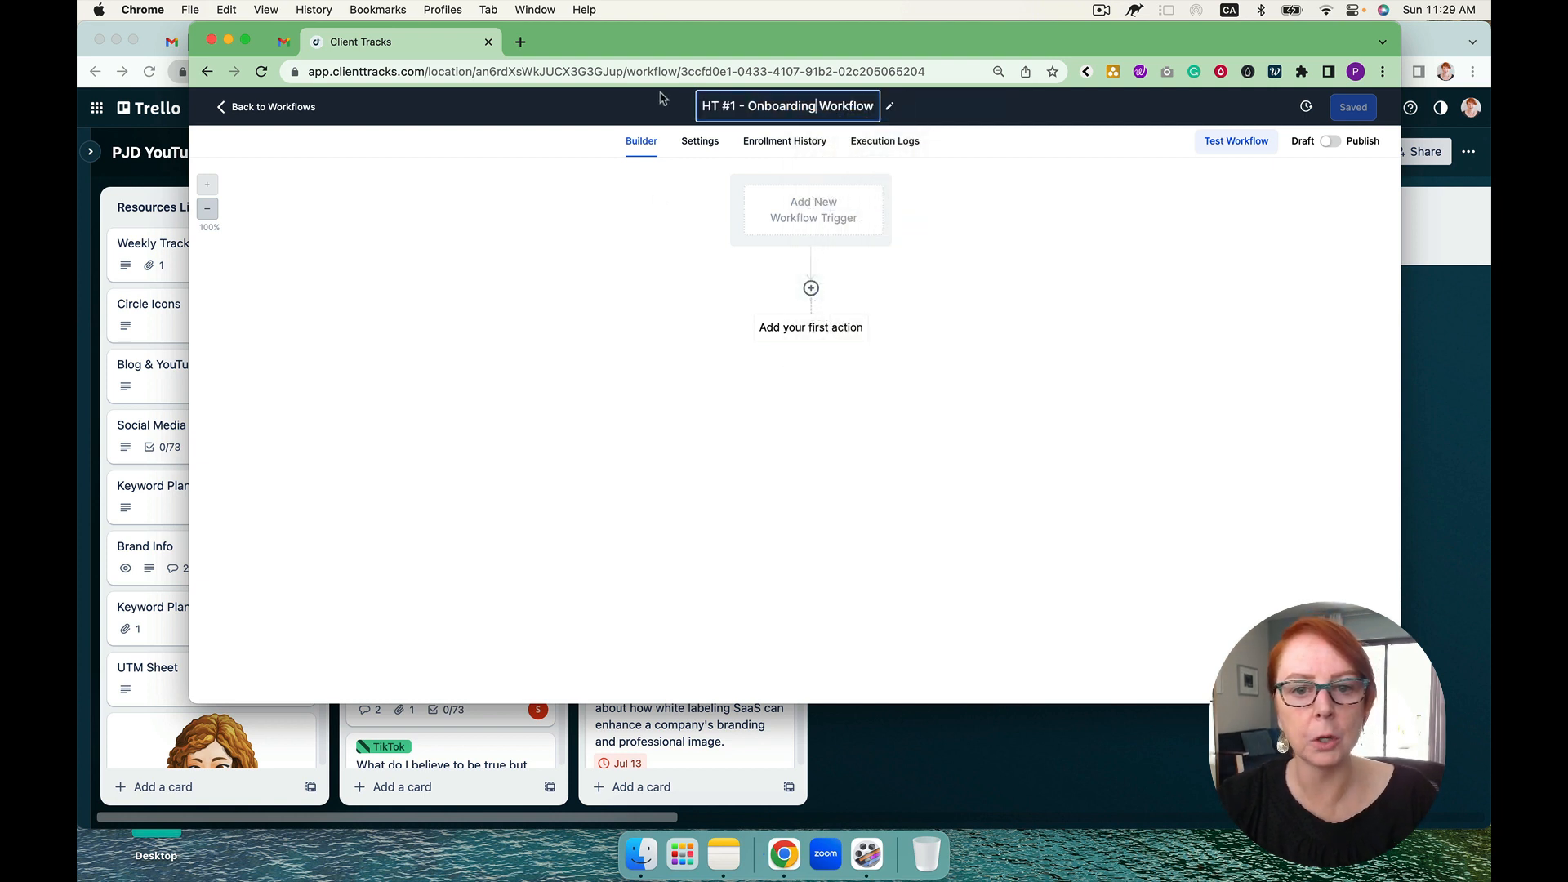
Step: Add a Send Email action as the first step of the Onboarding workflow, with the subject "welcome"
click(811, 287)
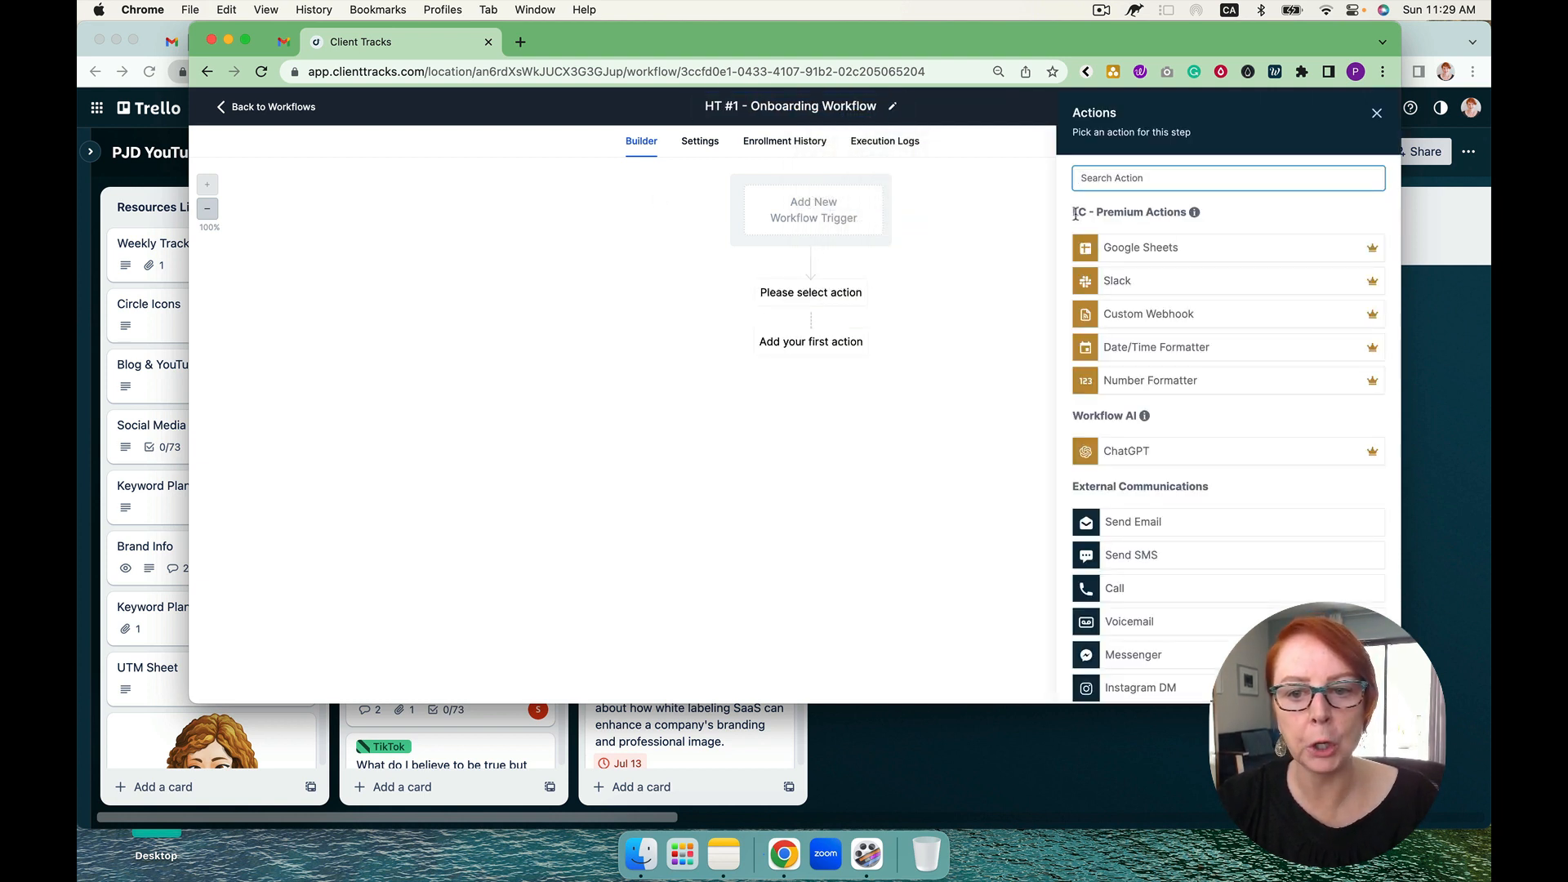
text(email)
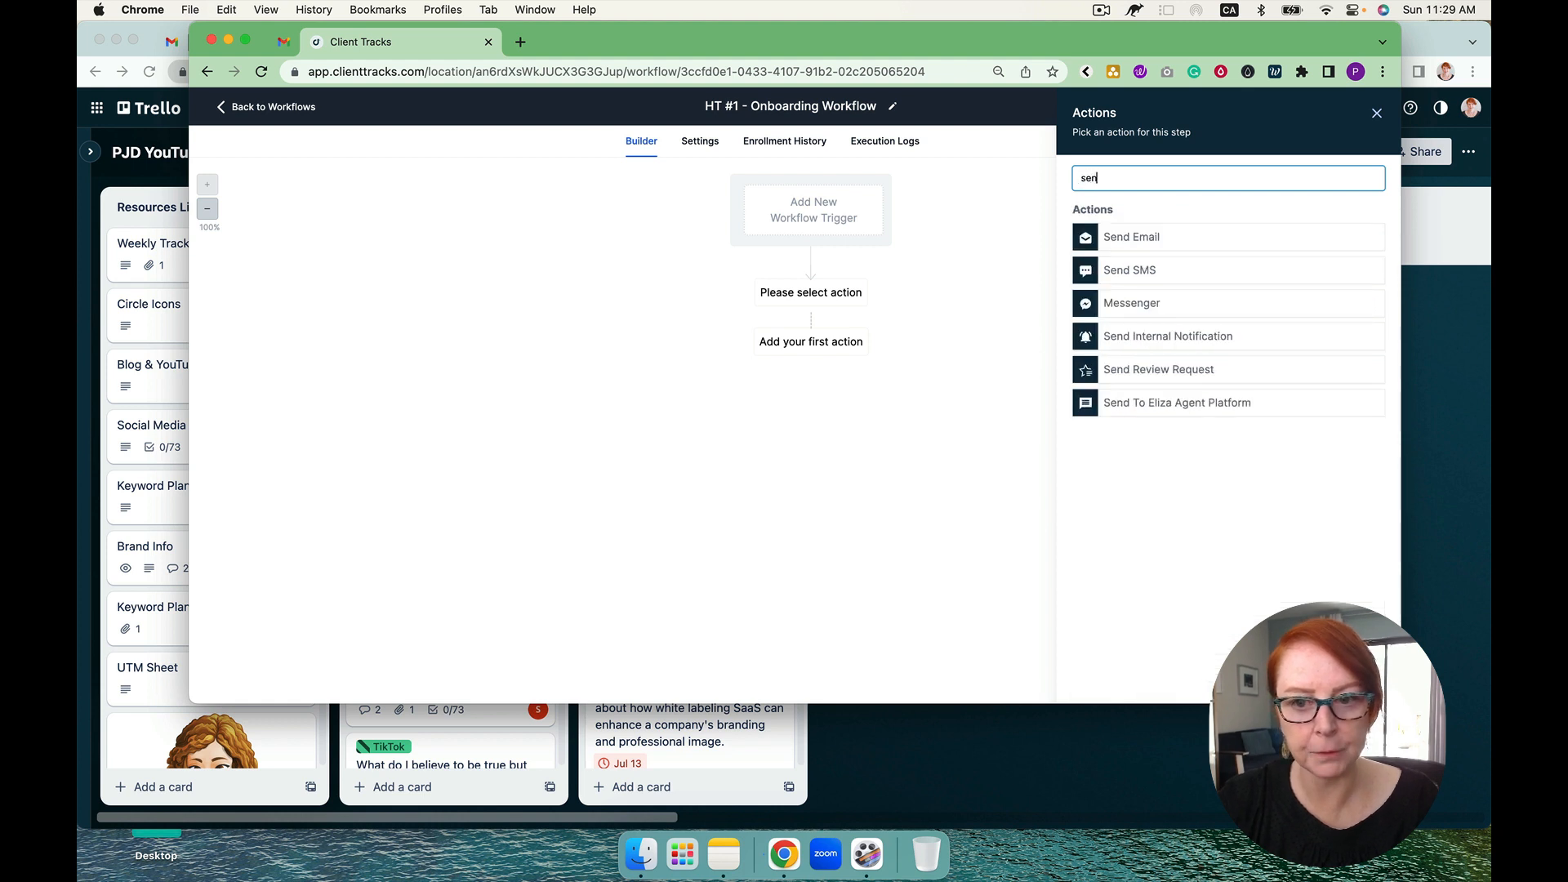
click(1139, 237)
click(1114, 399)
text(welcome)
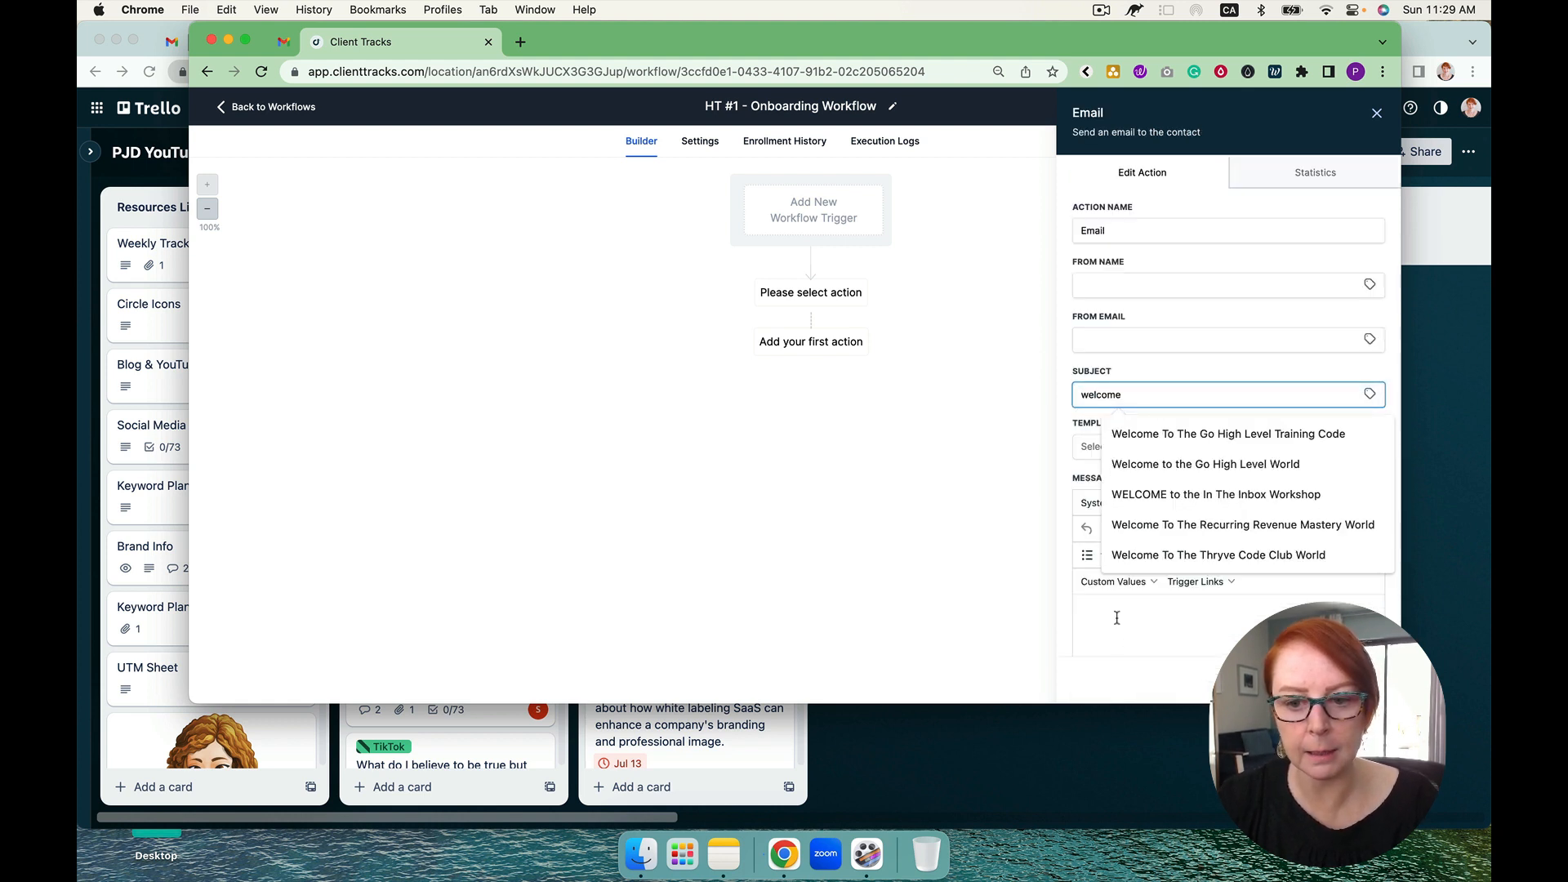
Step: Write "eee", "form", "group" and "call" on separate lines of the welcome email's message and save the action
click(1117, 619)
text(eee)
key(Return)
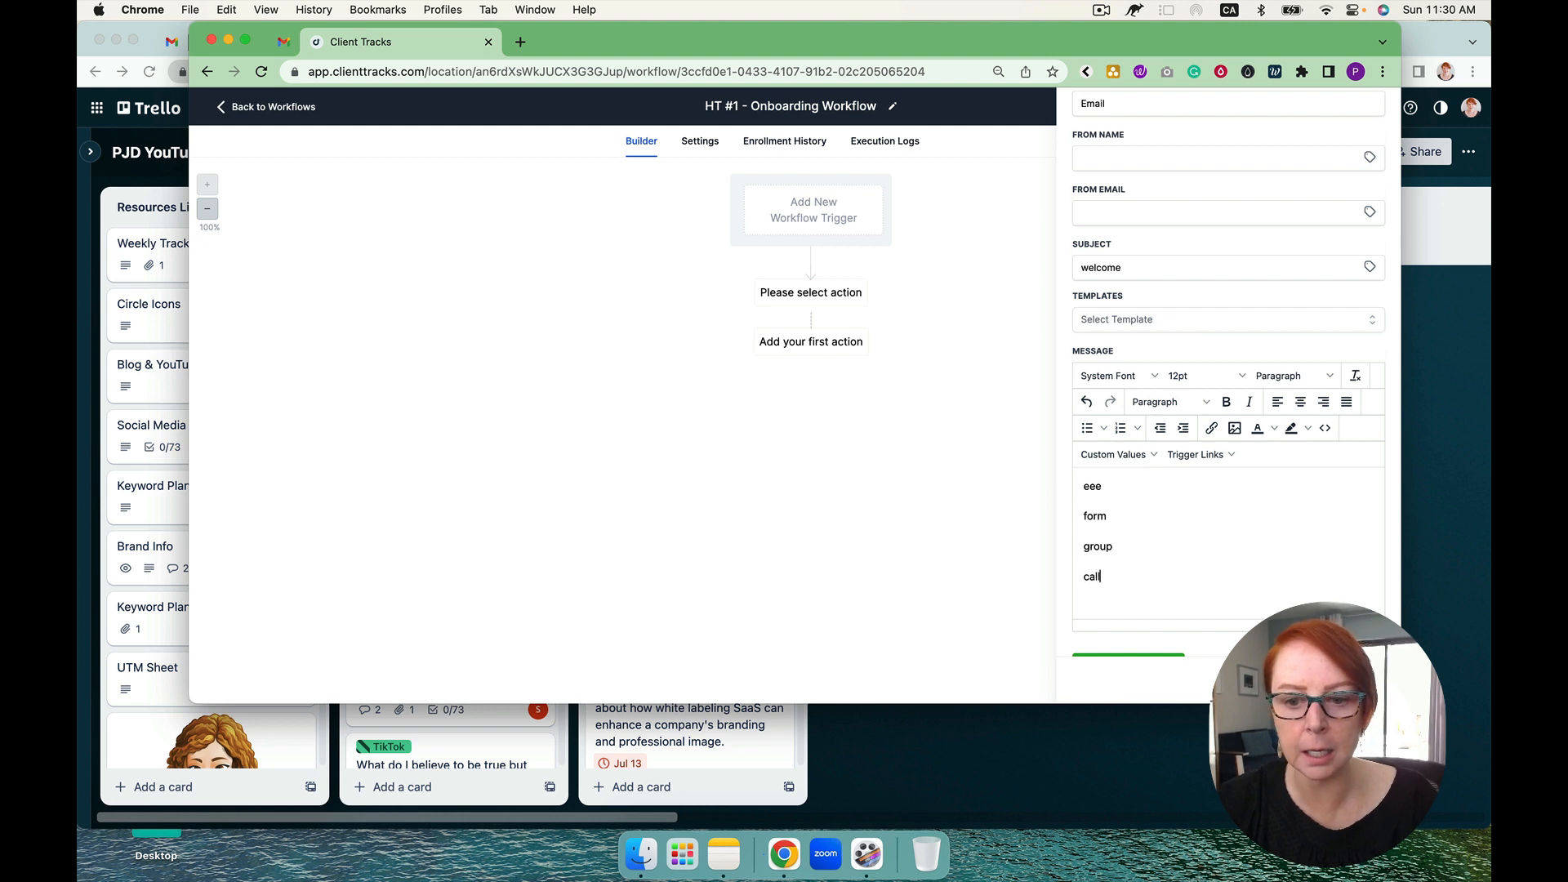
click(1349, 680)
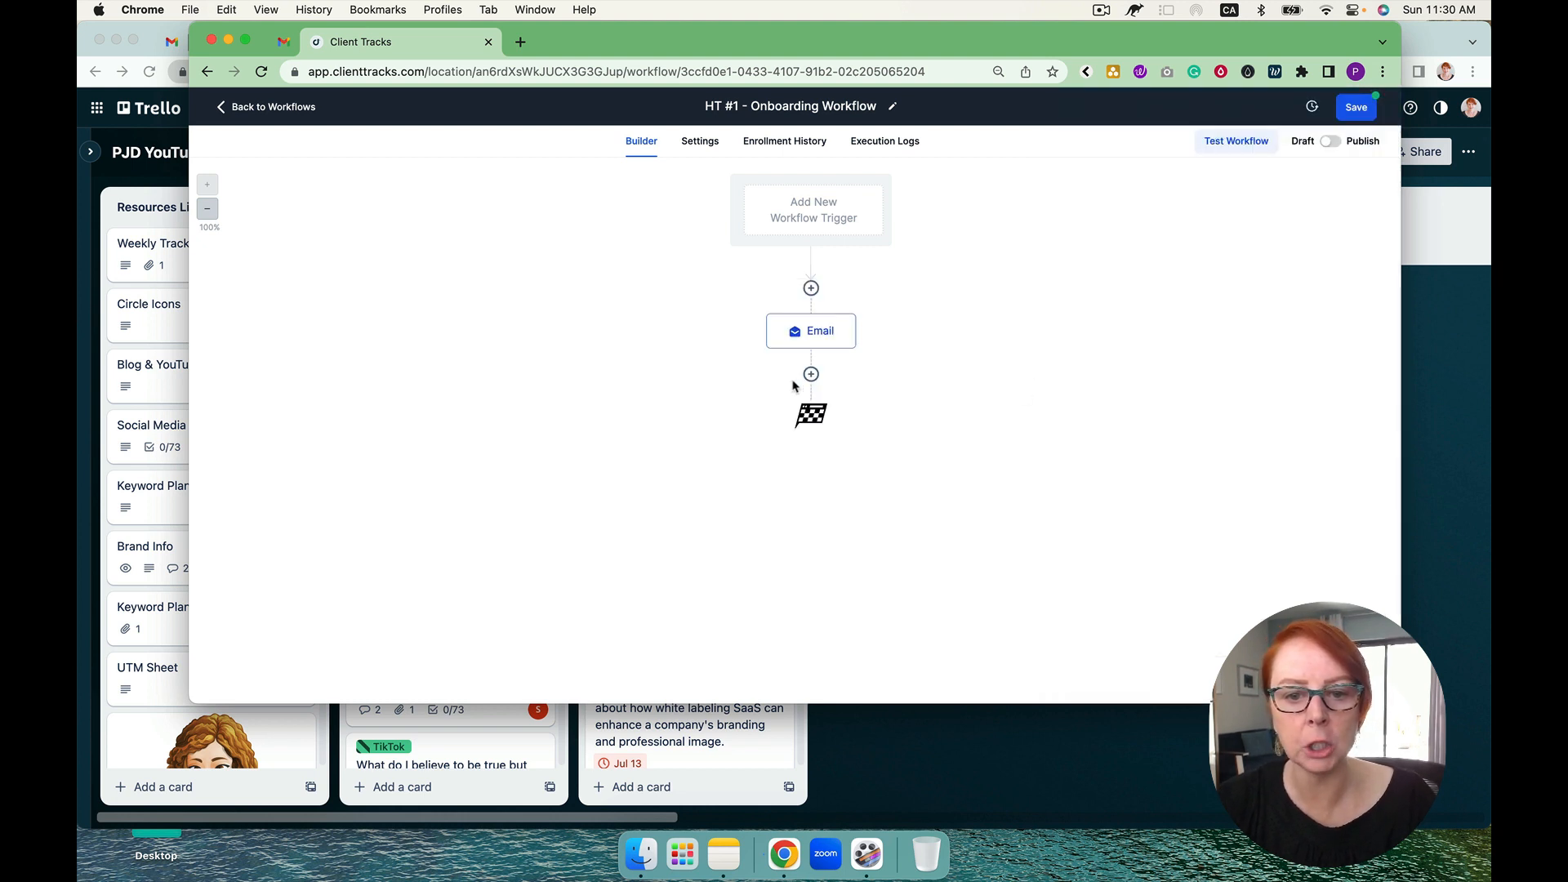
click(812, 374)
text(wait)
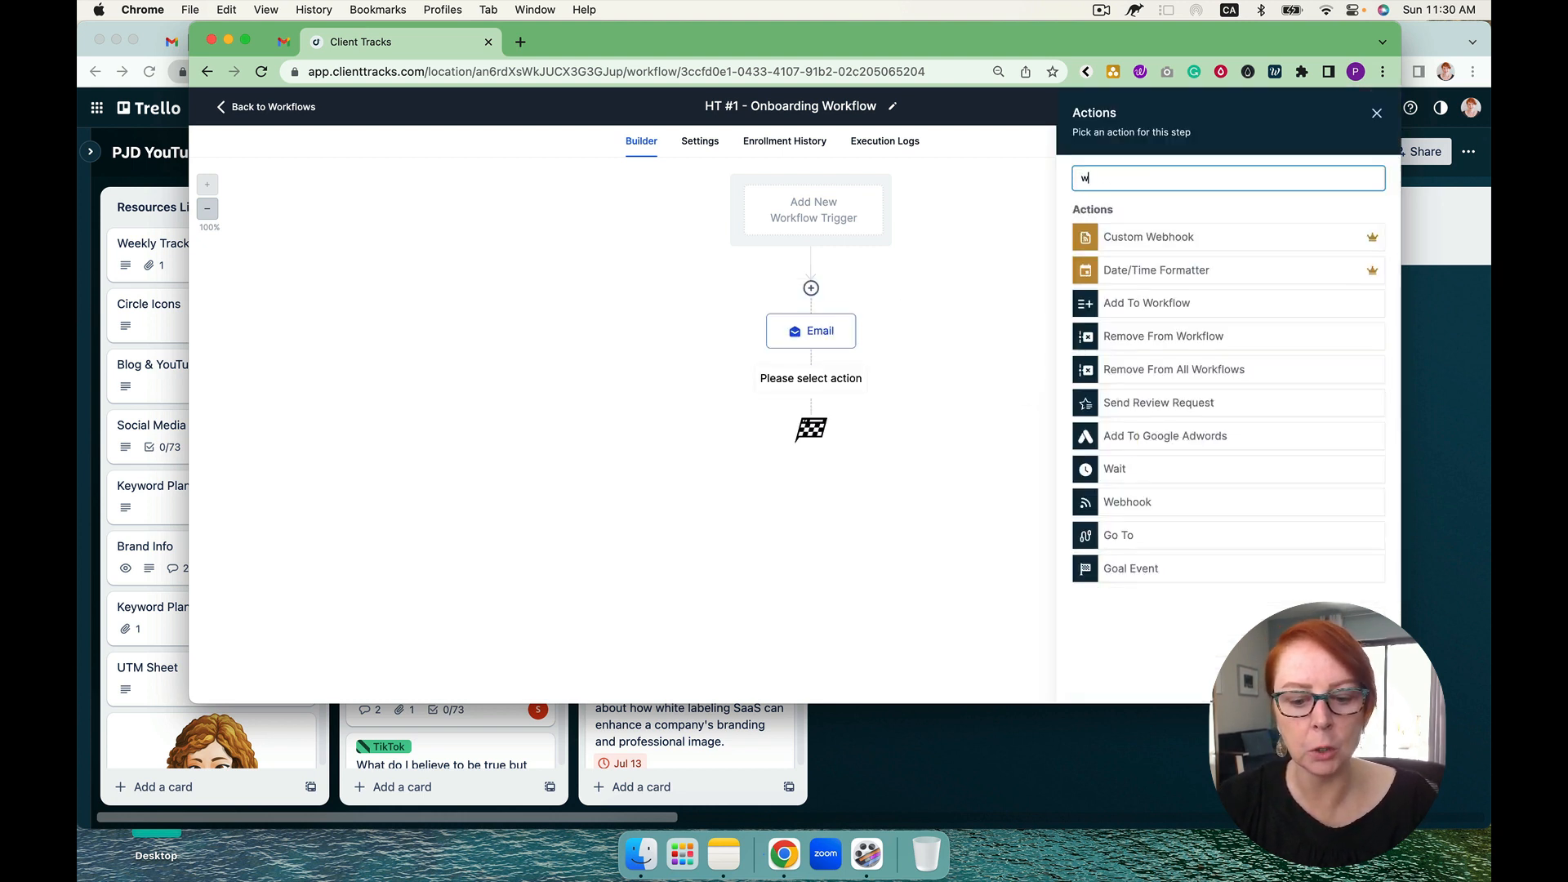
click(1113, 237)
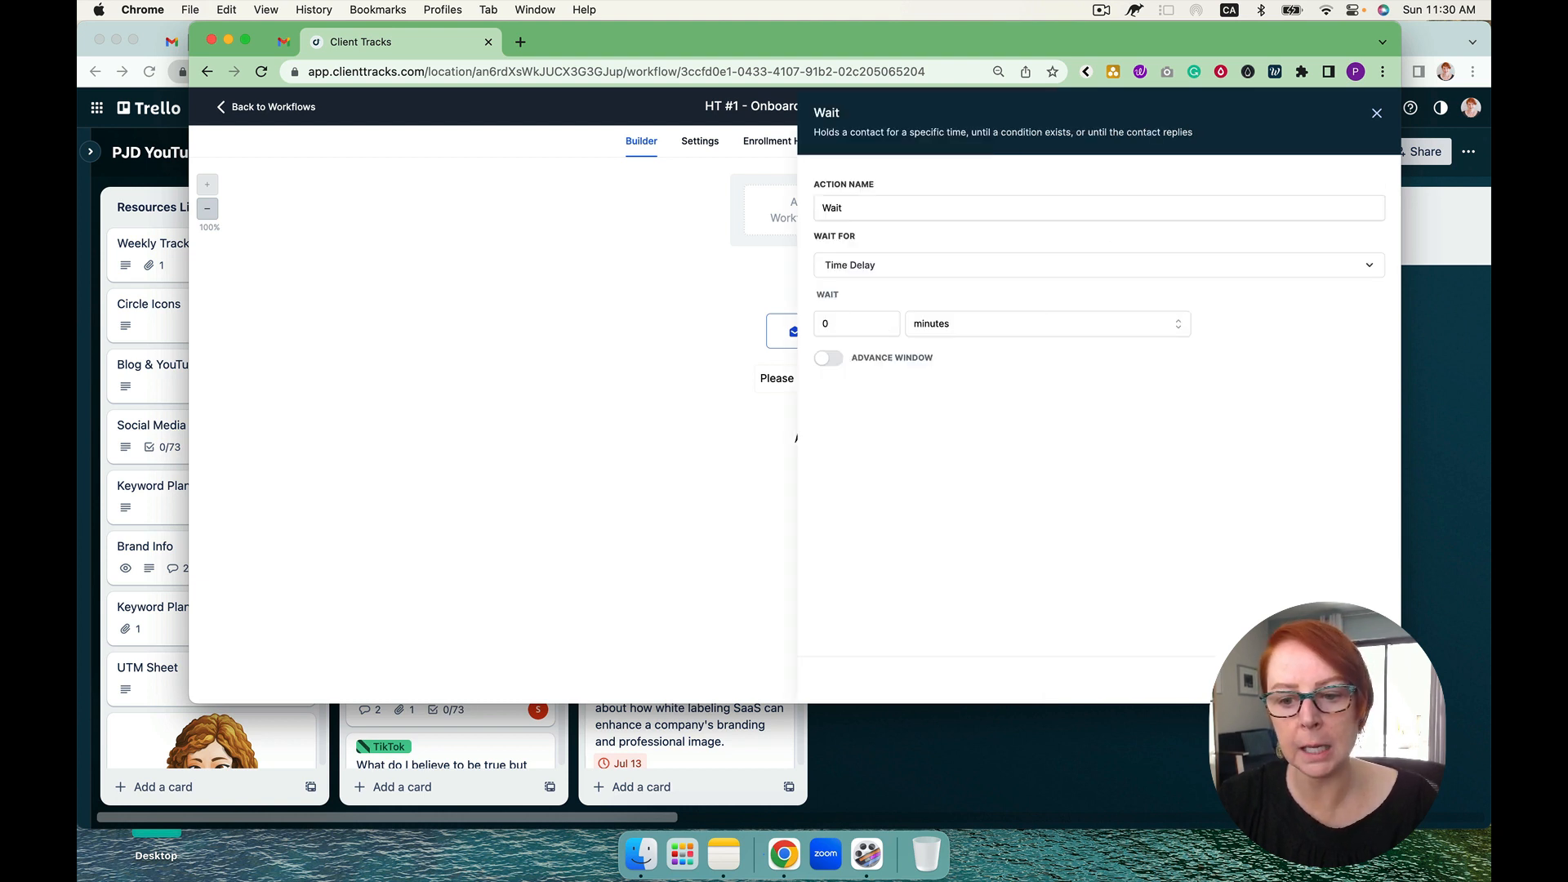
key(Escape)
Step: Try to set up an If / Else condition after the email, browsing Contact Details and the other condition sources, and cancel it
click(811, 376)
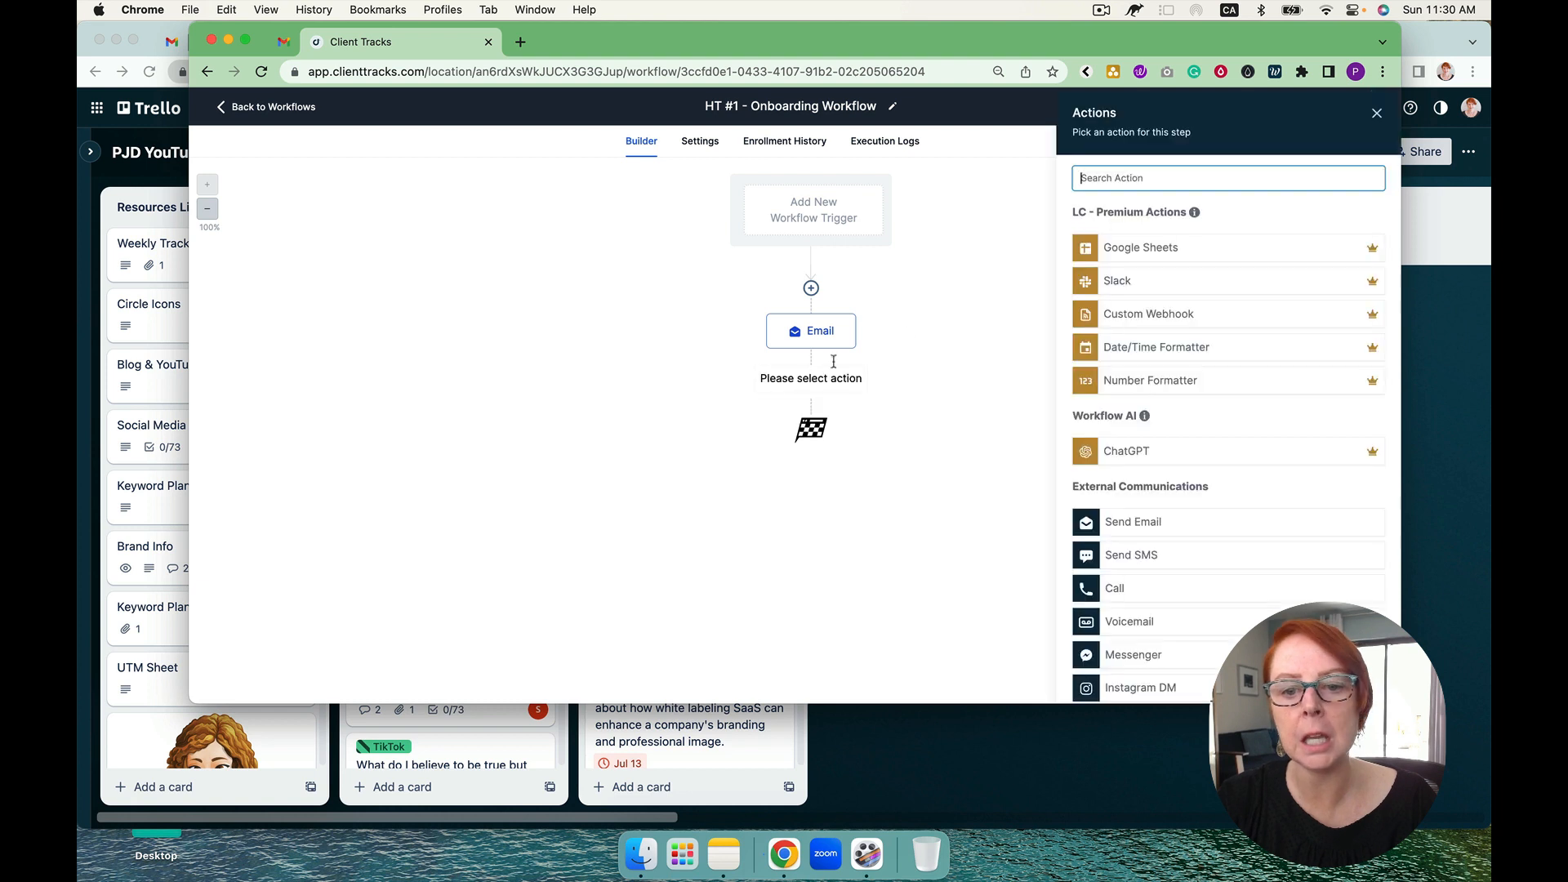
text(if)
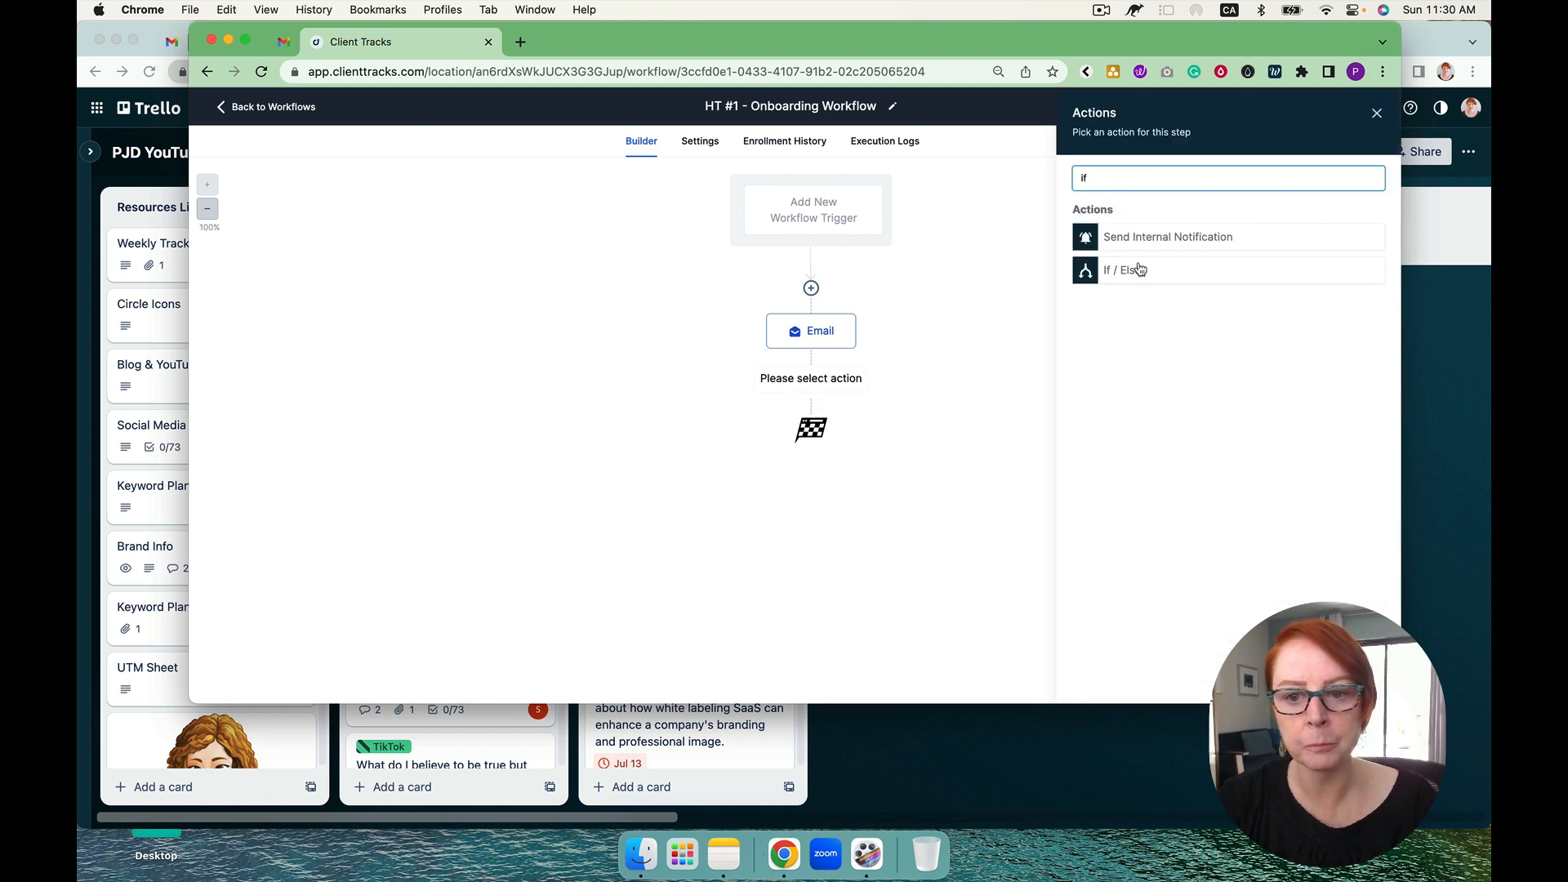
click(1137, 269)
click(902, 409)
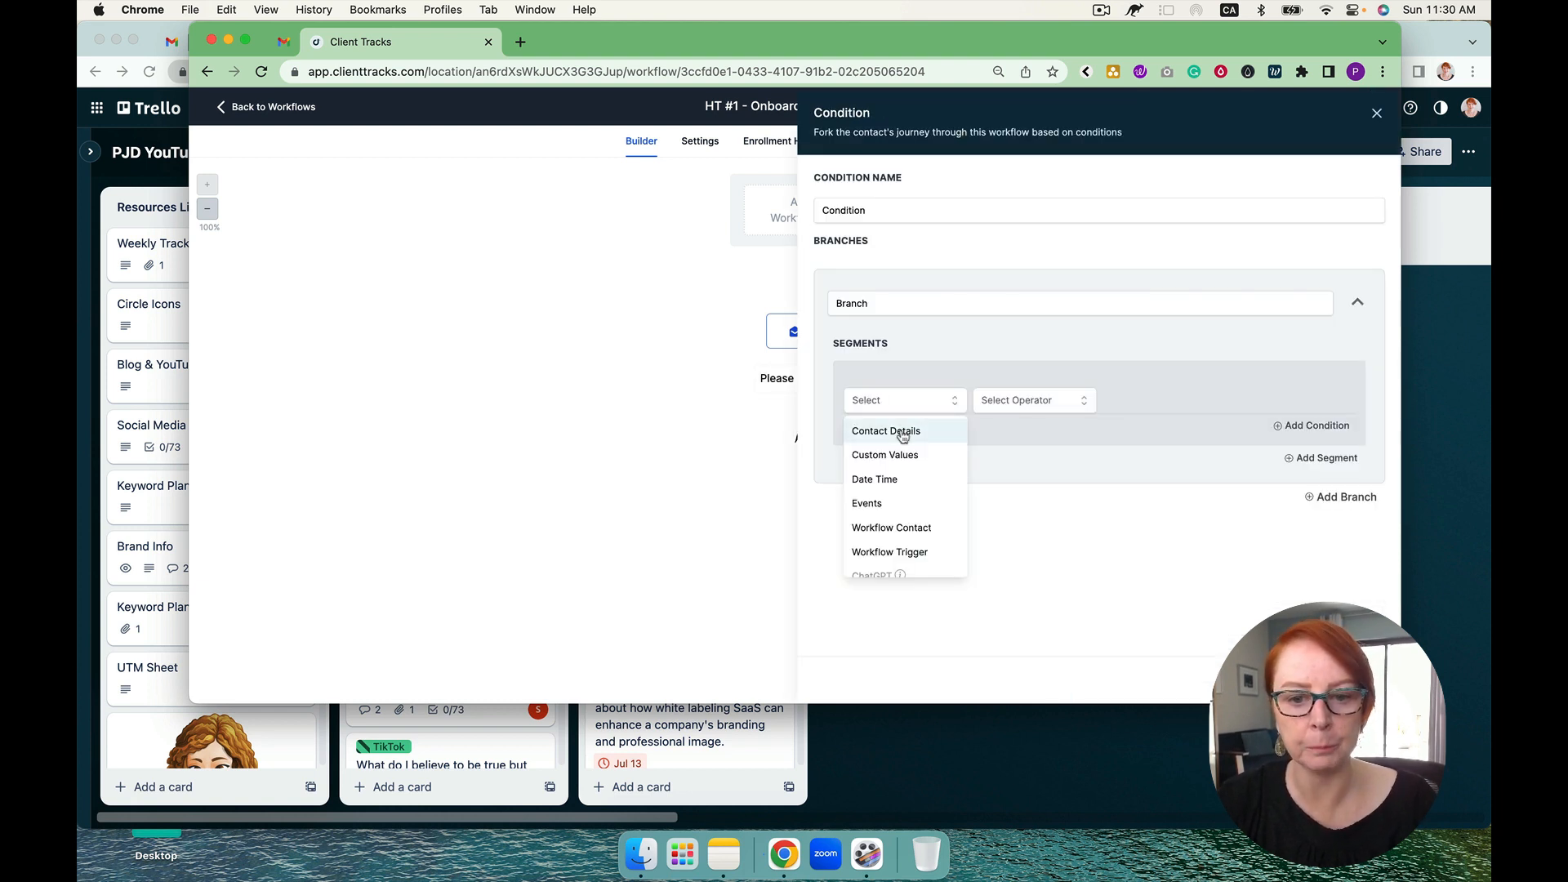
click(903, 433)
scroll(905, 543, down, 10)
scroll(908, 543, down, 10)
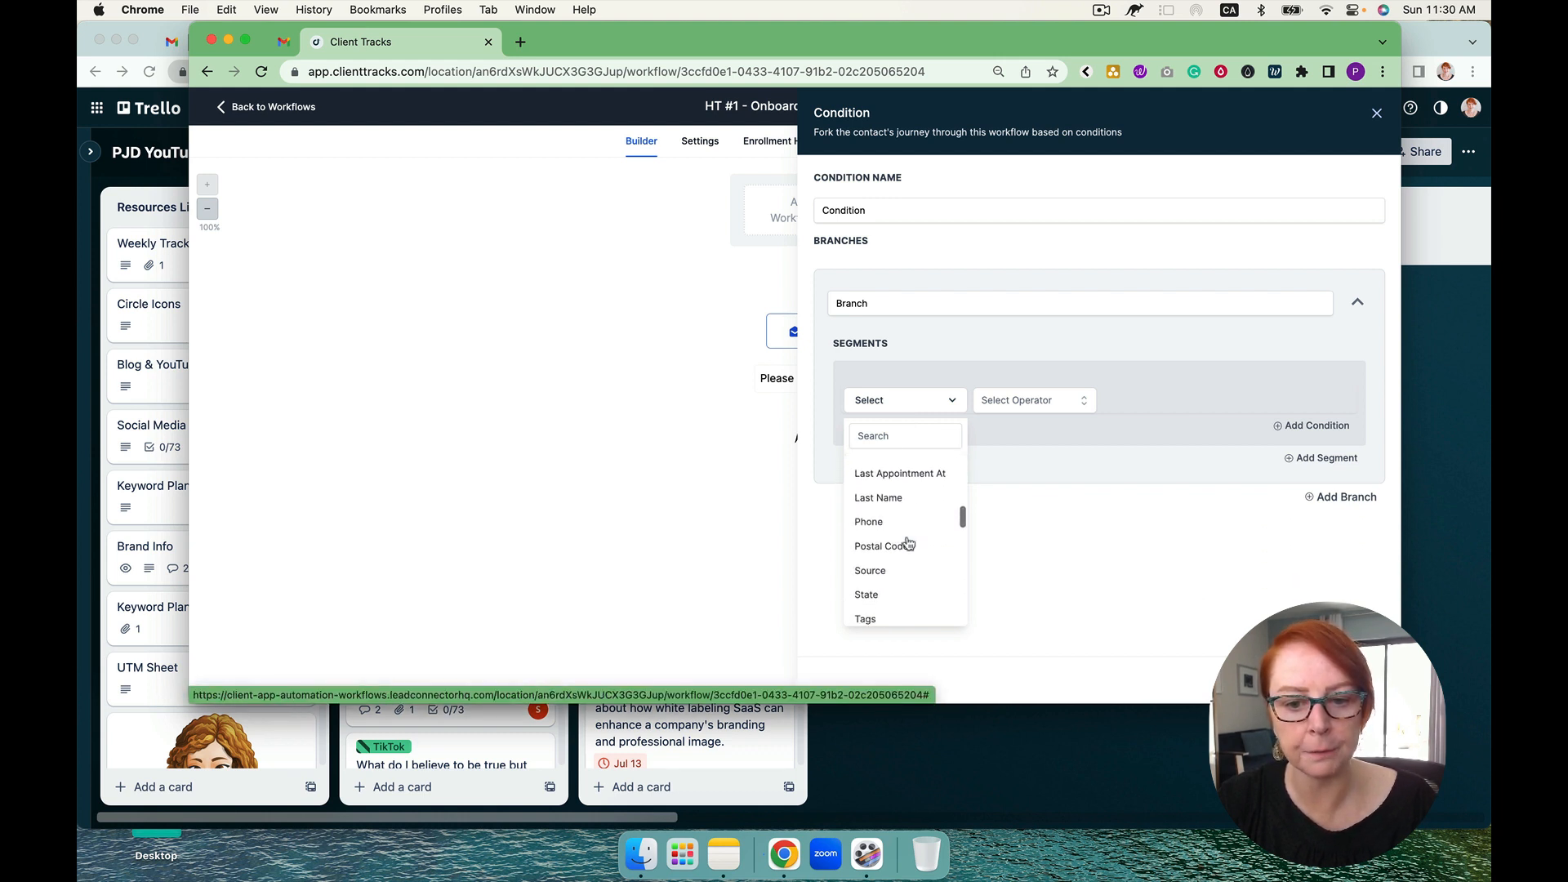
scroll(908, 543, down, 10)
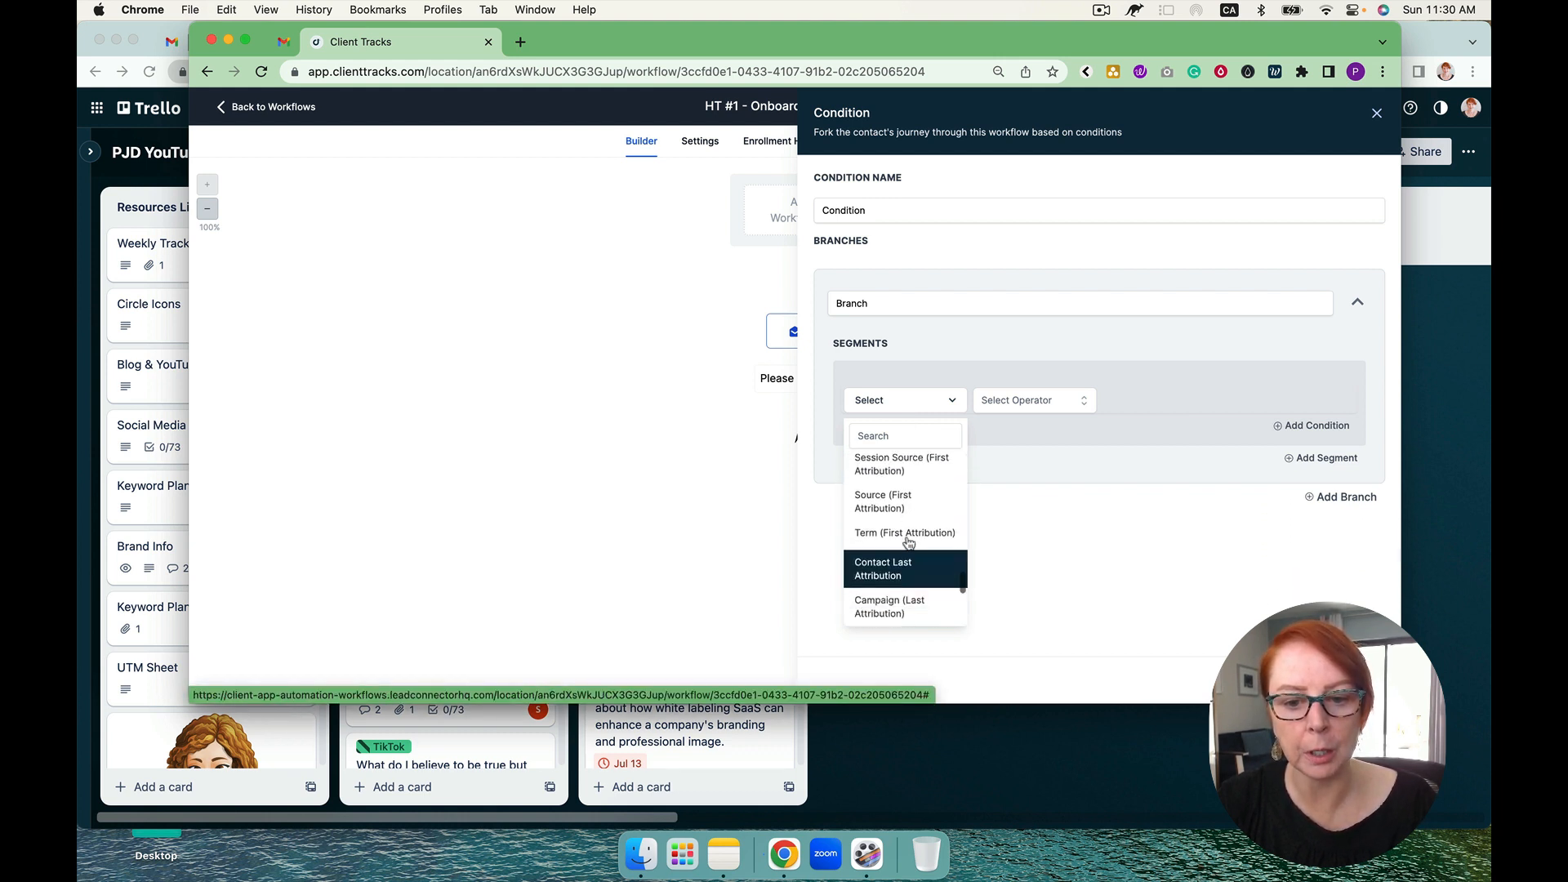
scroll(909, 543, up, 15)
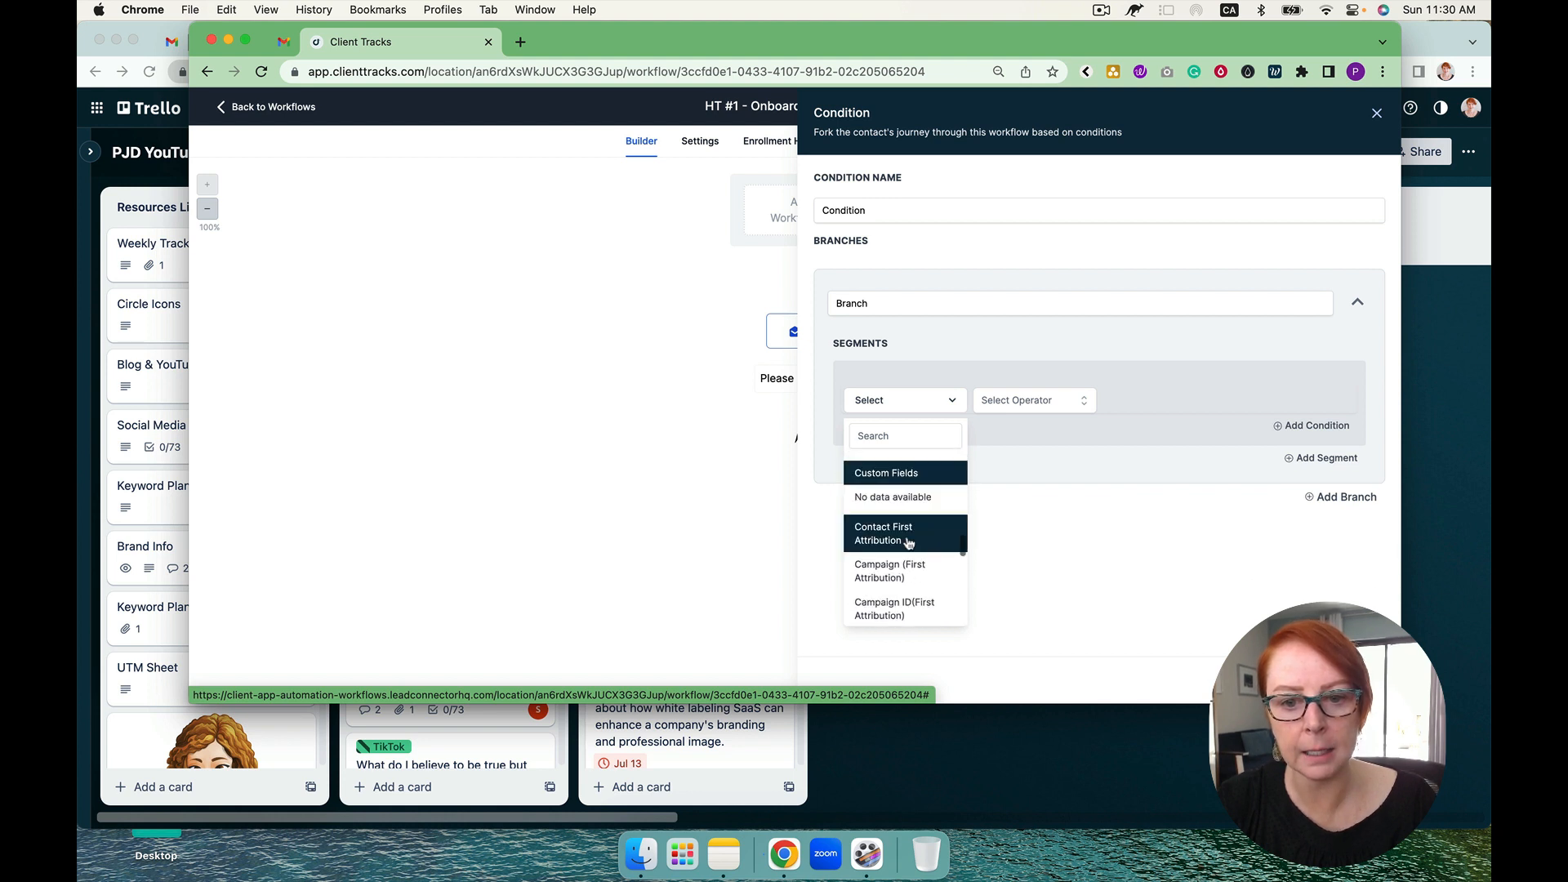
click(883, 400)
click(884, 401)
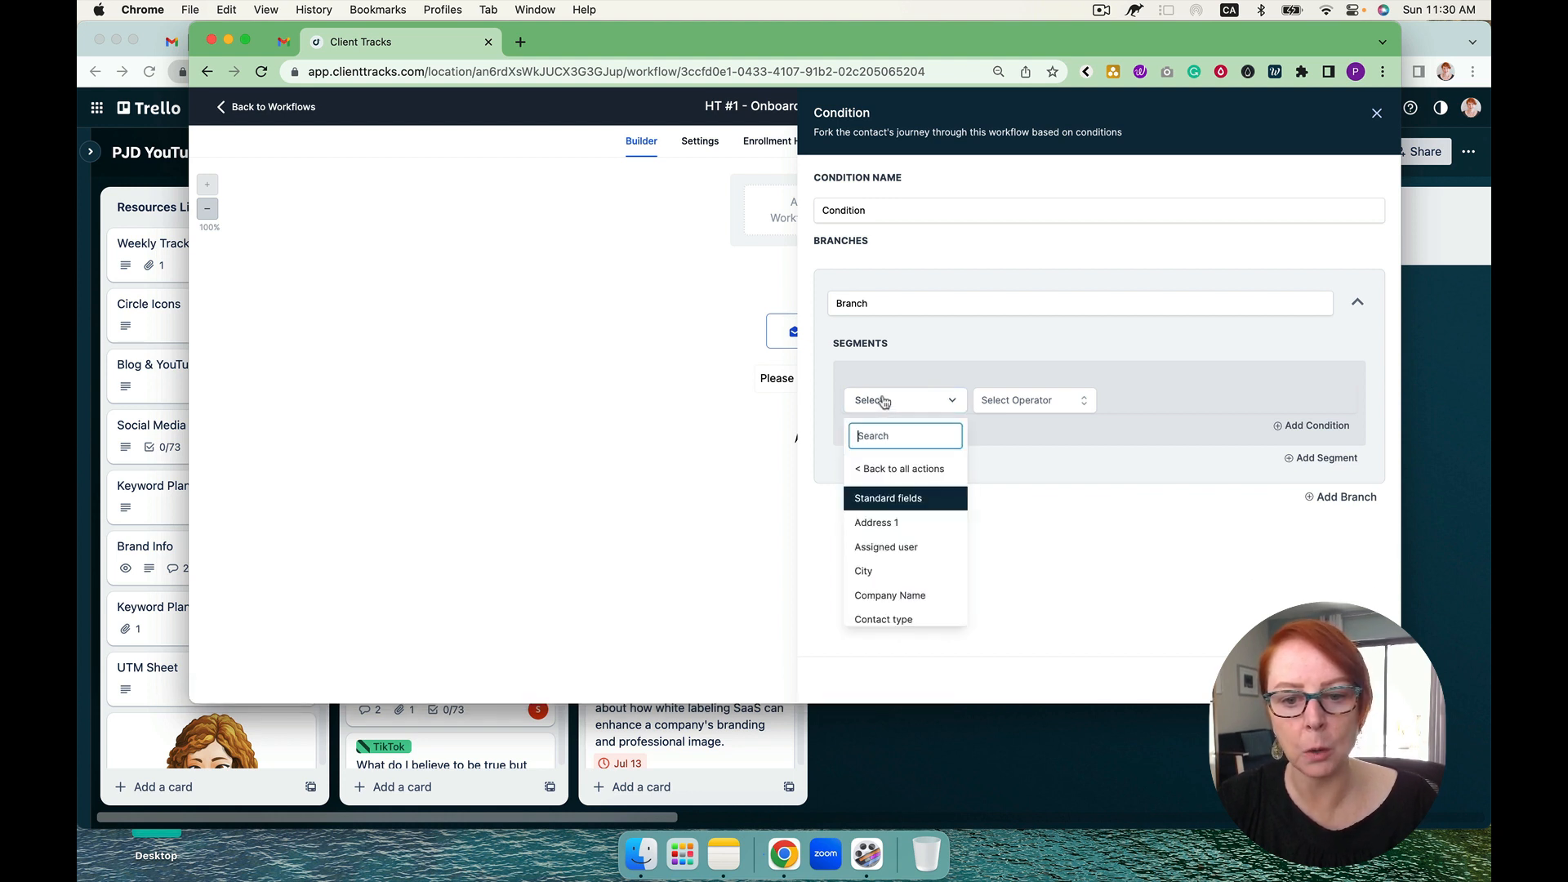
click(893, 470)
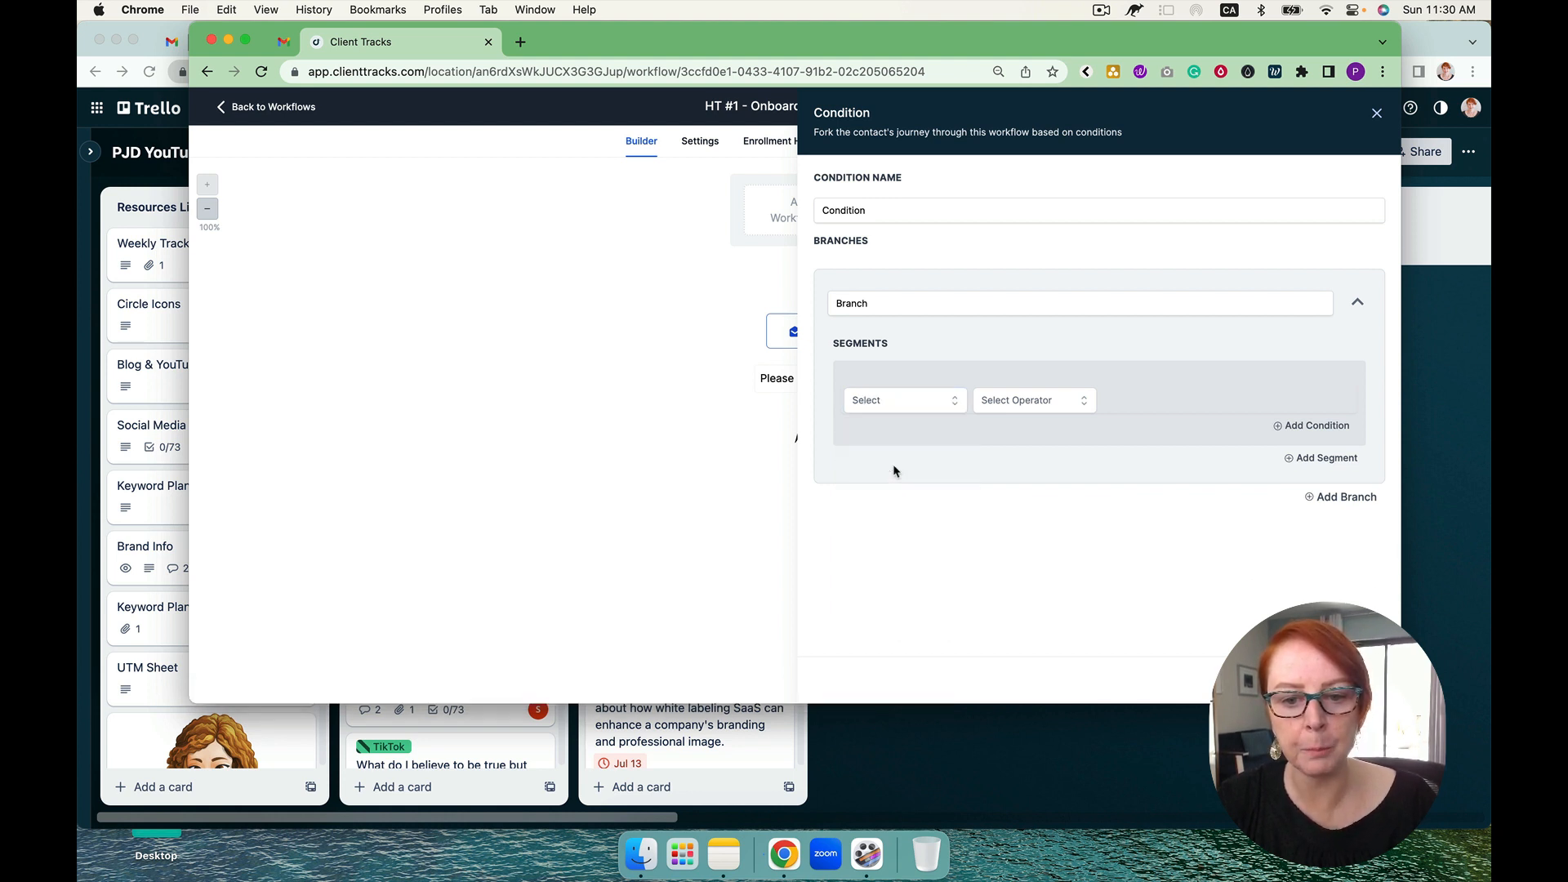
click(895, 404)
scroll(903, 498, down, 3)
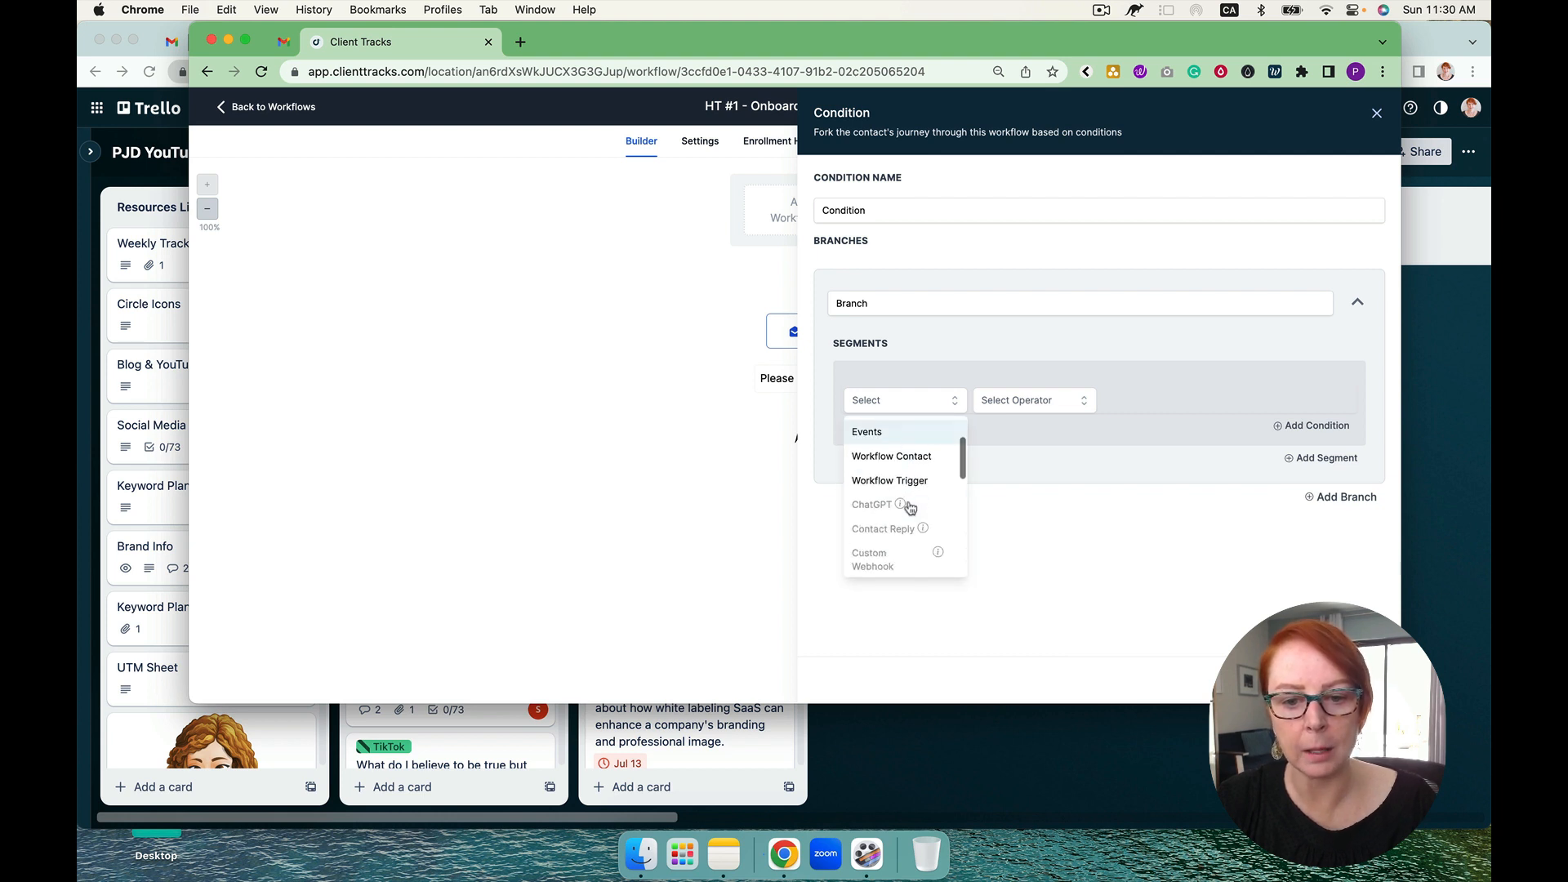
click(1127, 578)
click(1264, 680)
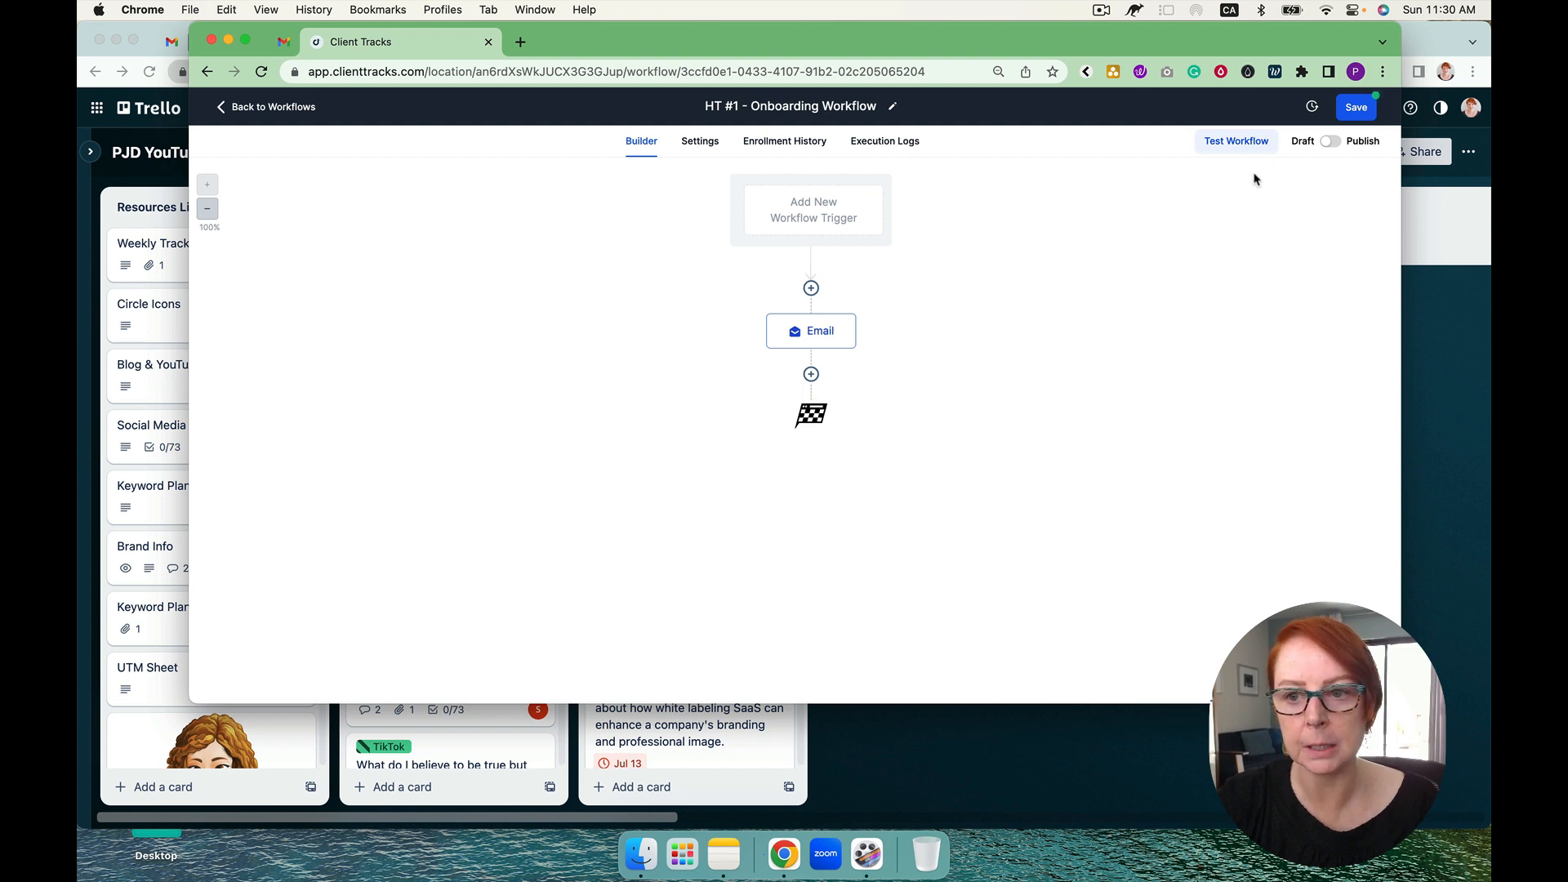
Step: Save the Onboarding workflow and leave the builder to check the High Ticket #1 pipeline stages
click(1352, 109)
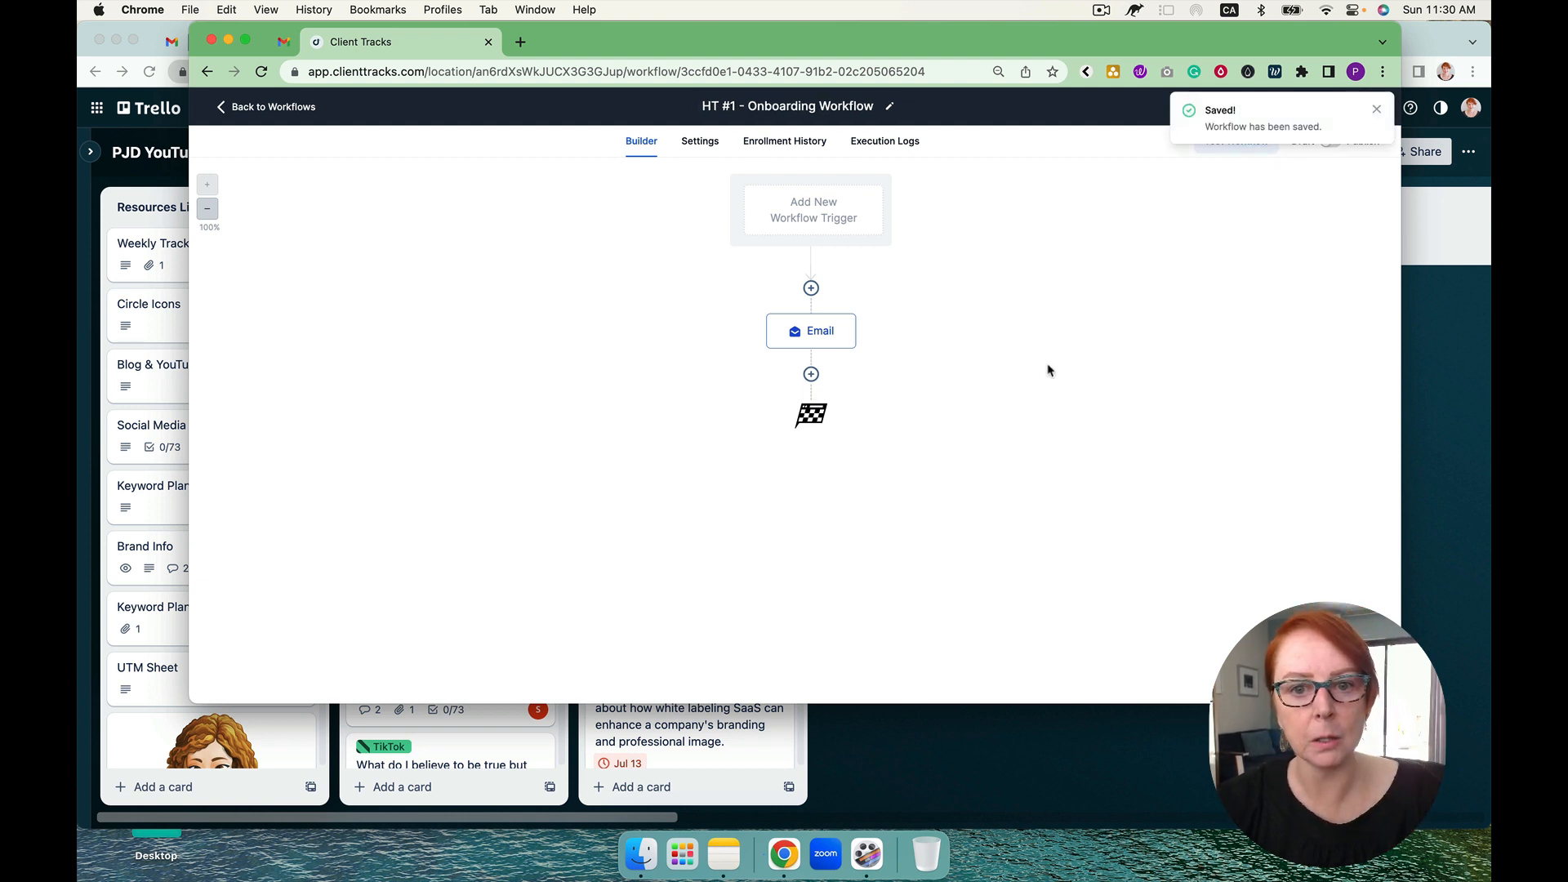
click(295, 107)
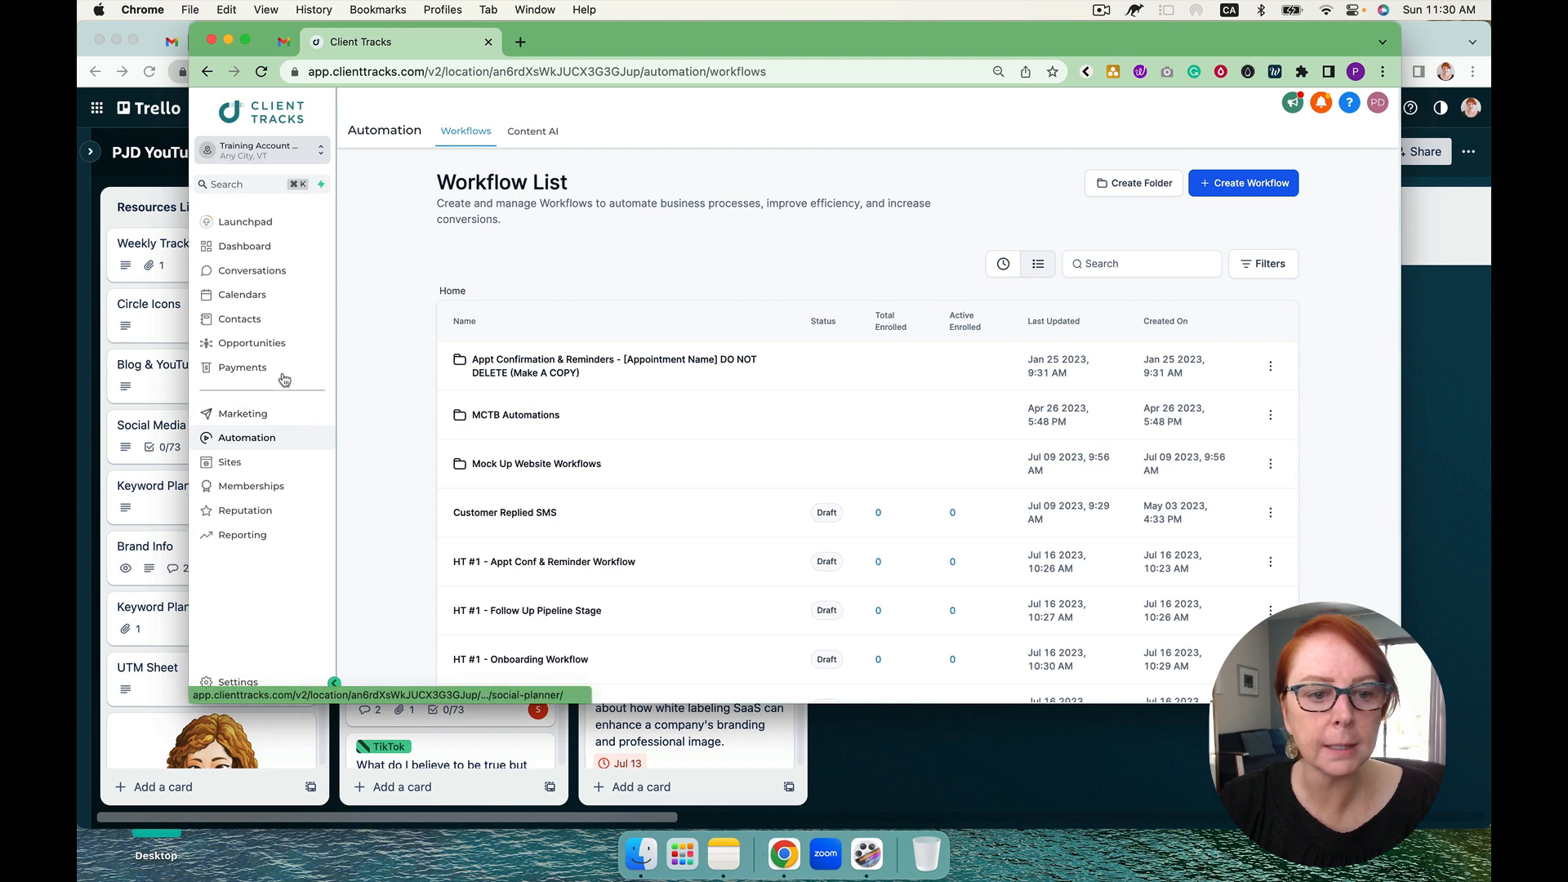
click(275, 350)
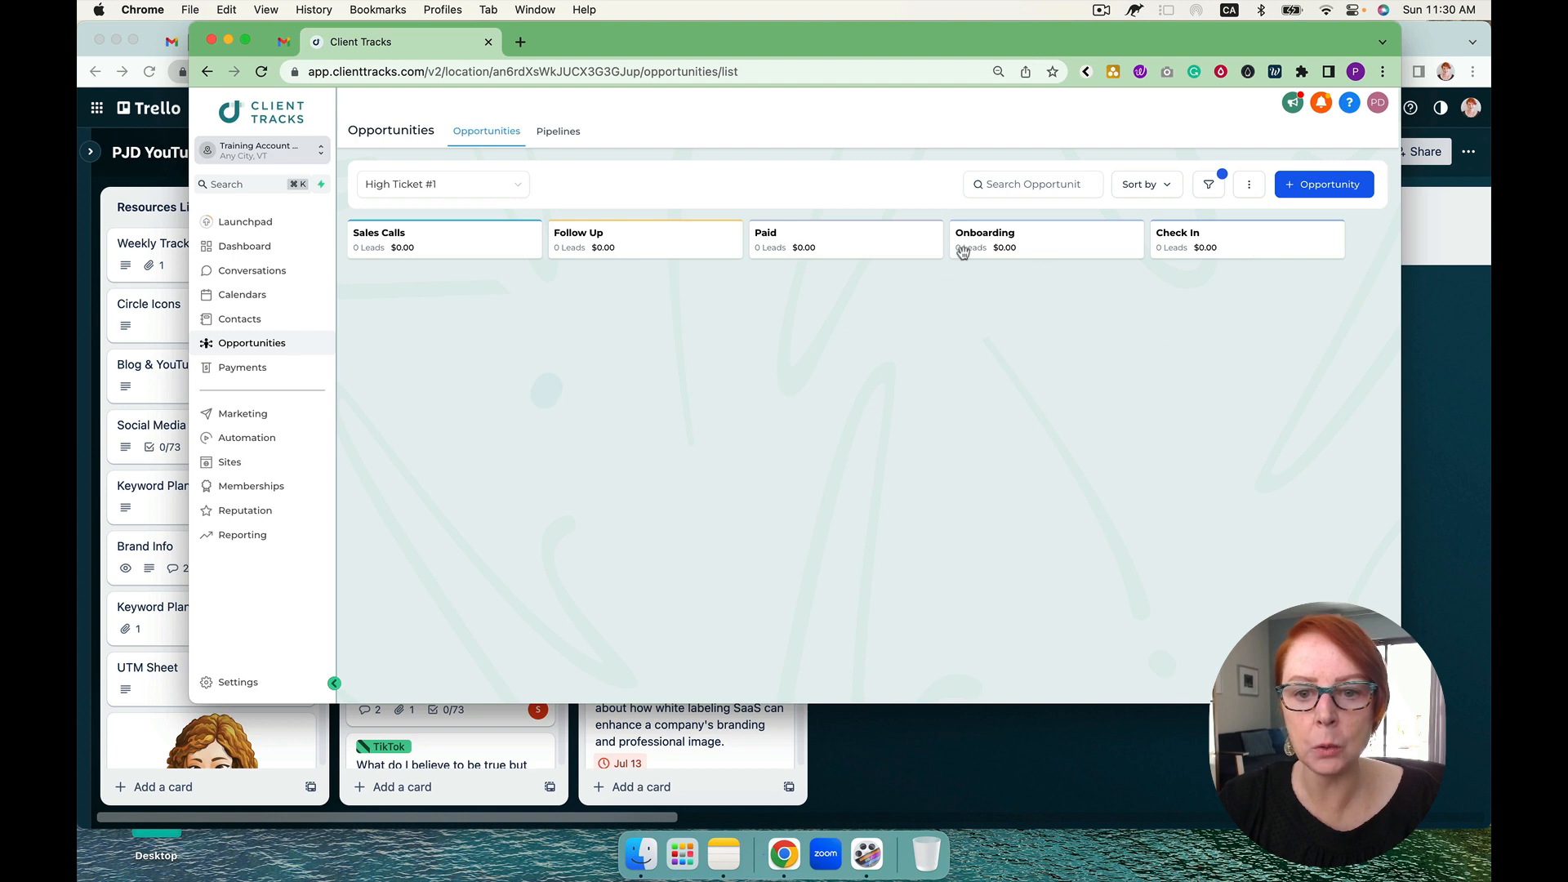
Step: Go back to the workflow list and reopen "HT #1 - Paid Workflow"
click(249, 443)
scroll(623, 444, down, 3)
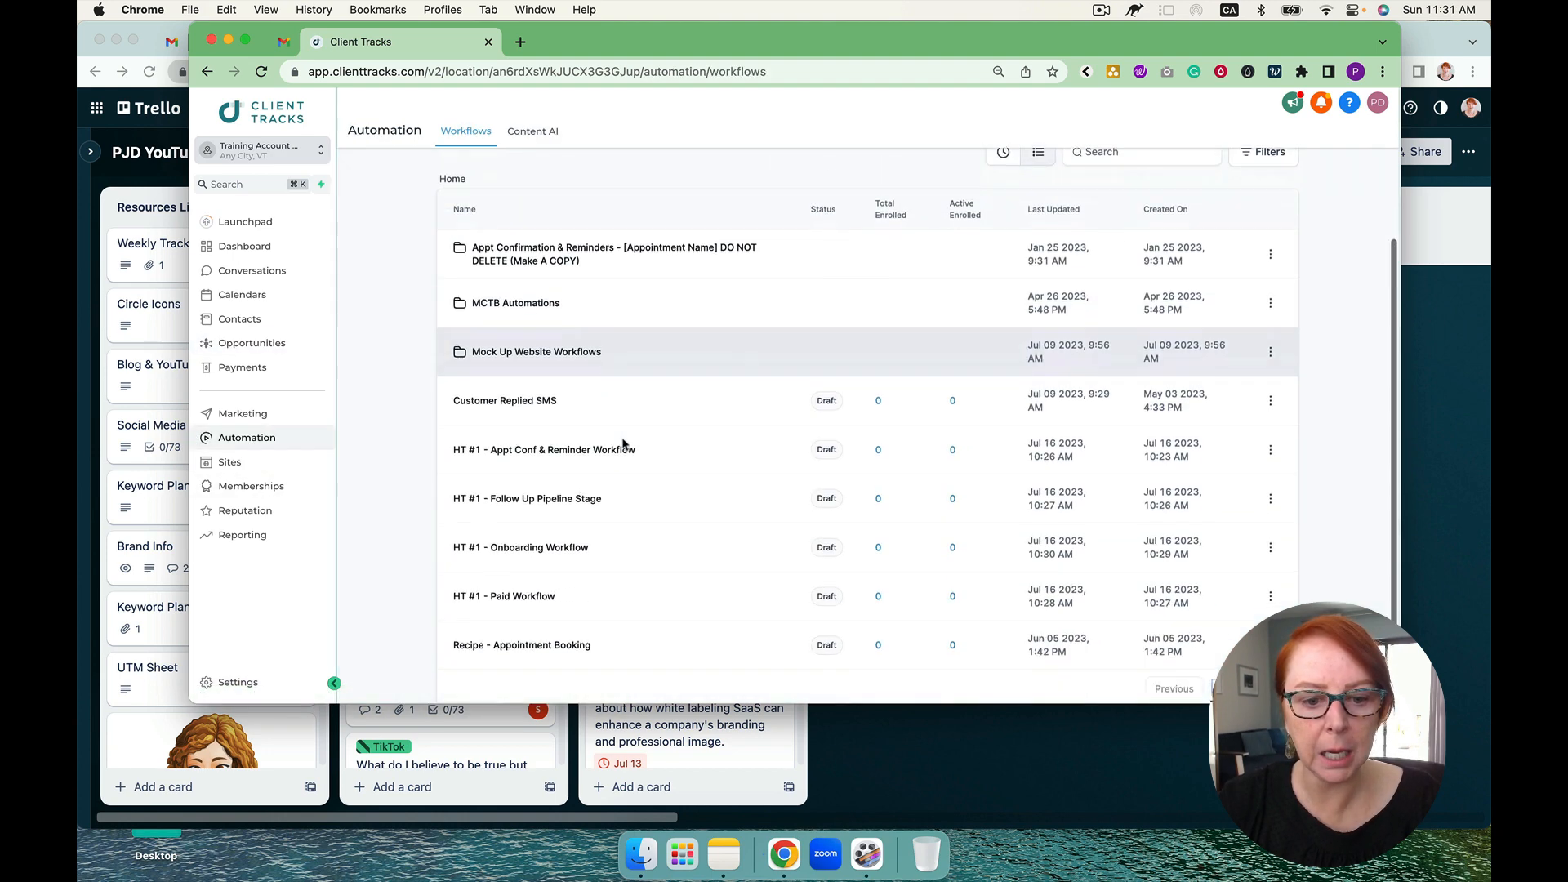
click(522, 566)
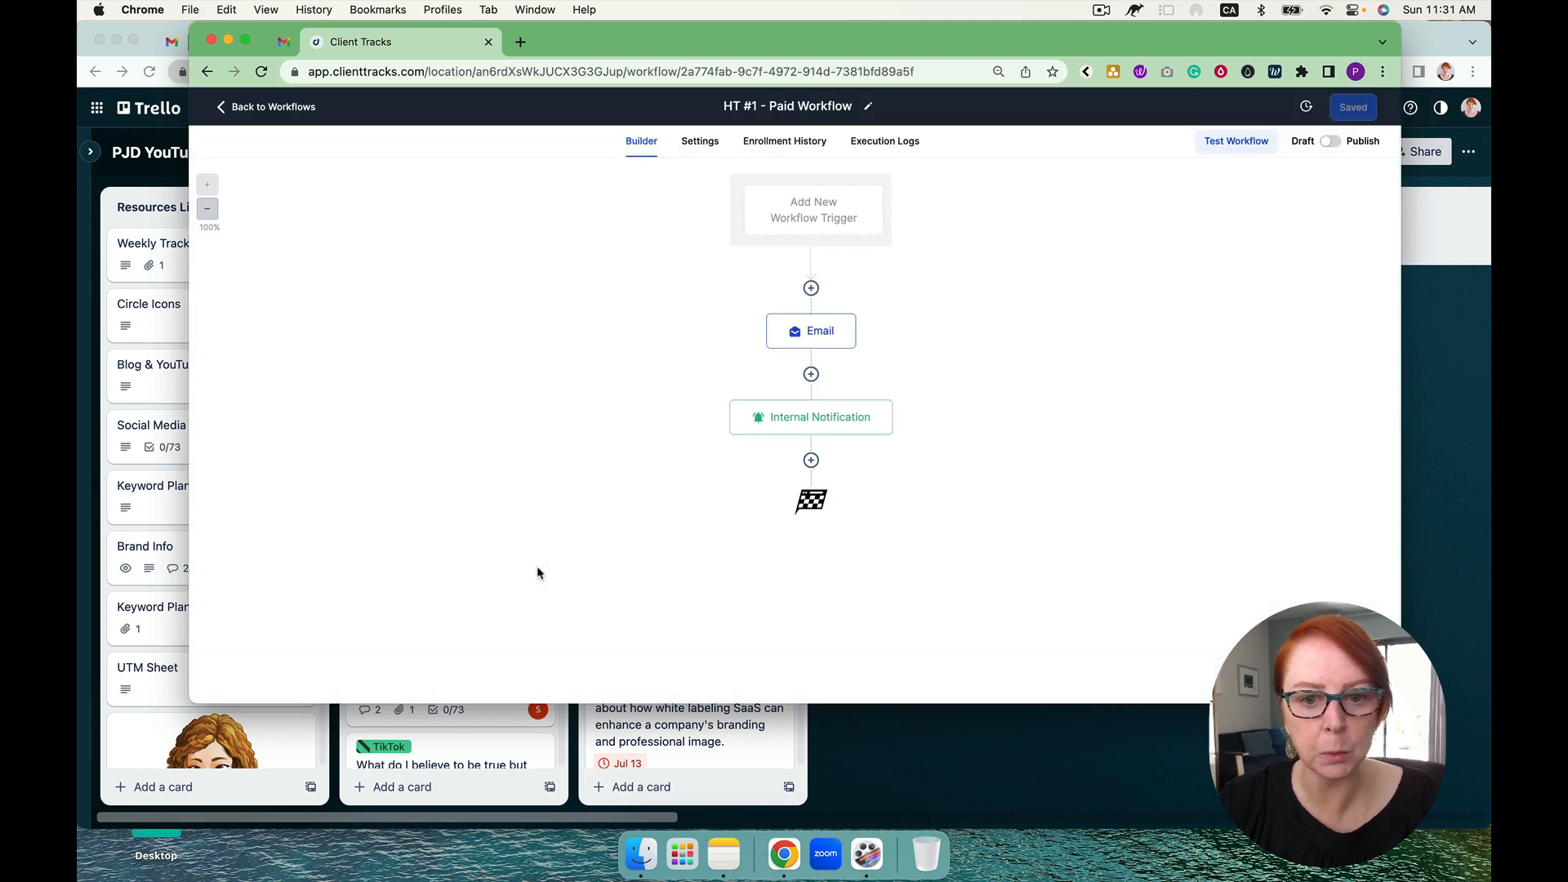
Step: Add an Add To Workflow action after the internal notification, targeting "HT #1 - Onboarding Workflow", and save the action
click(811, 462)
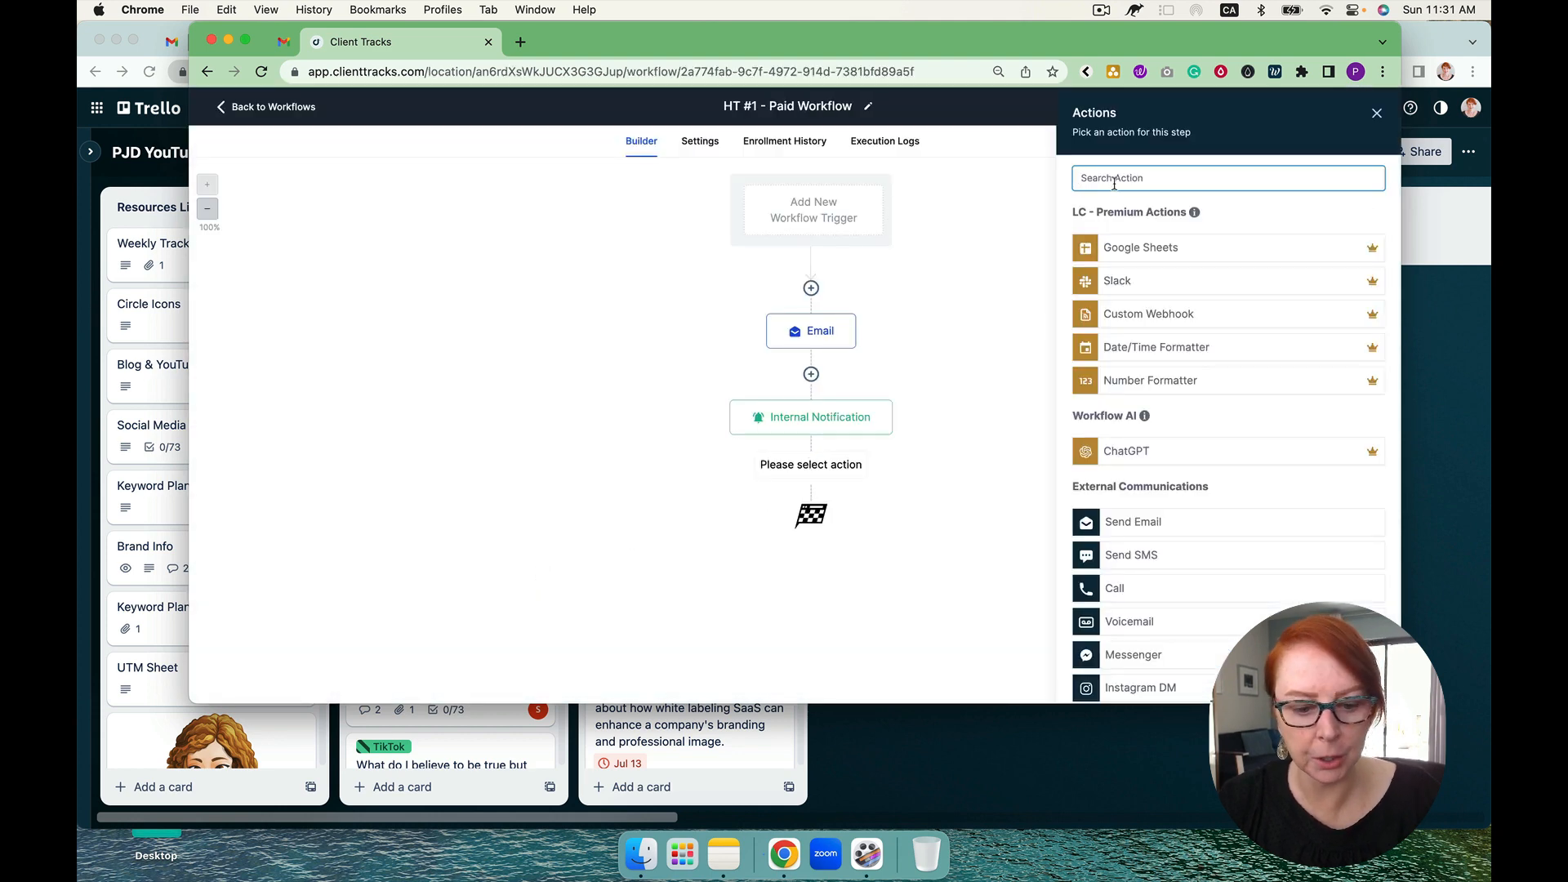
text(wor)
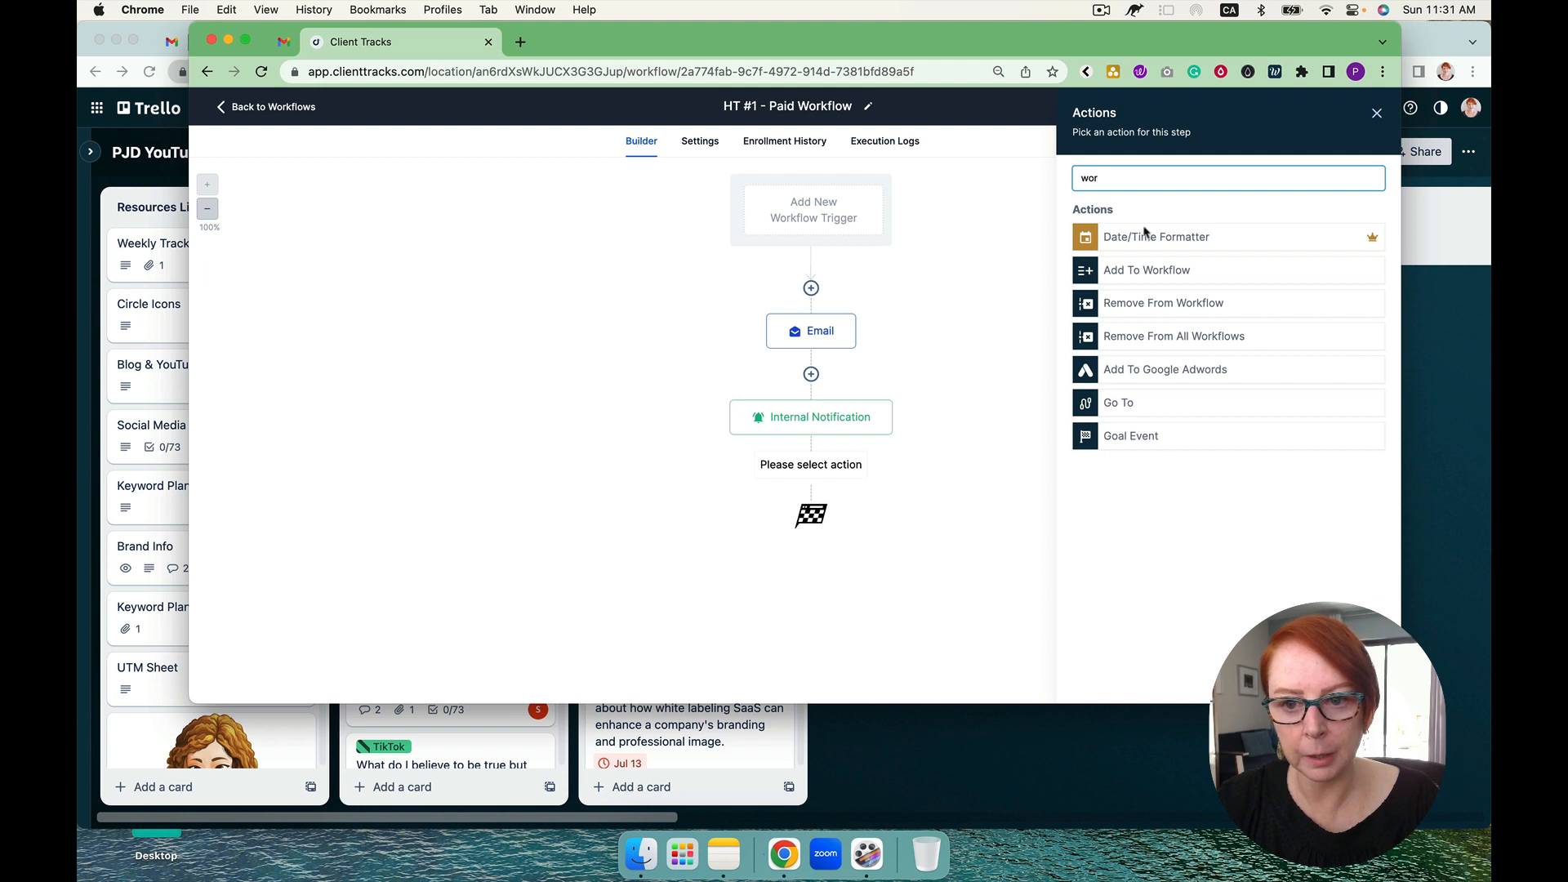
click(1156, 274)
click(1121, 274)
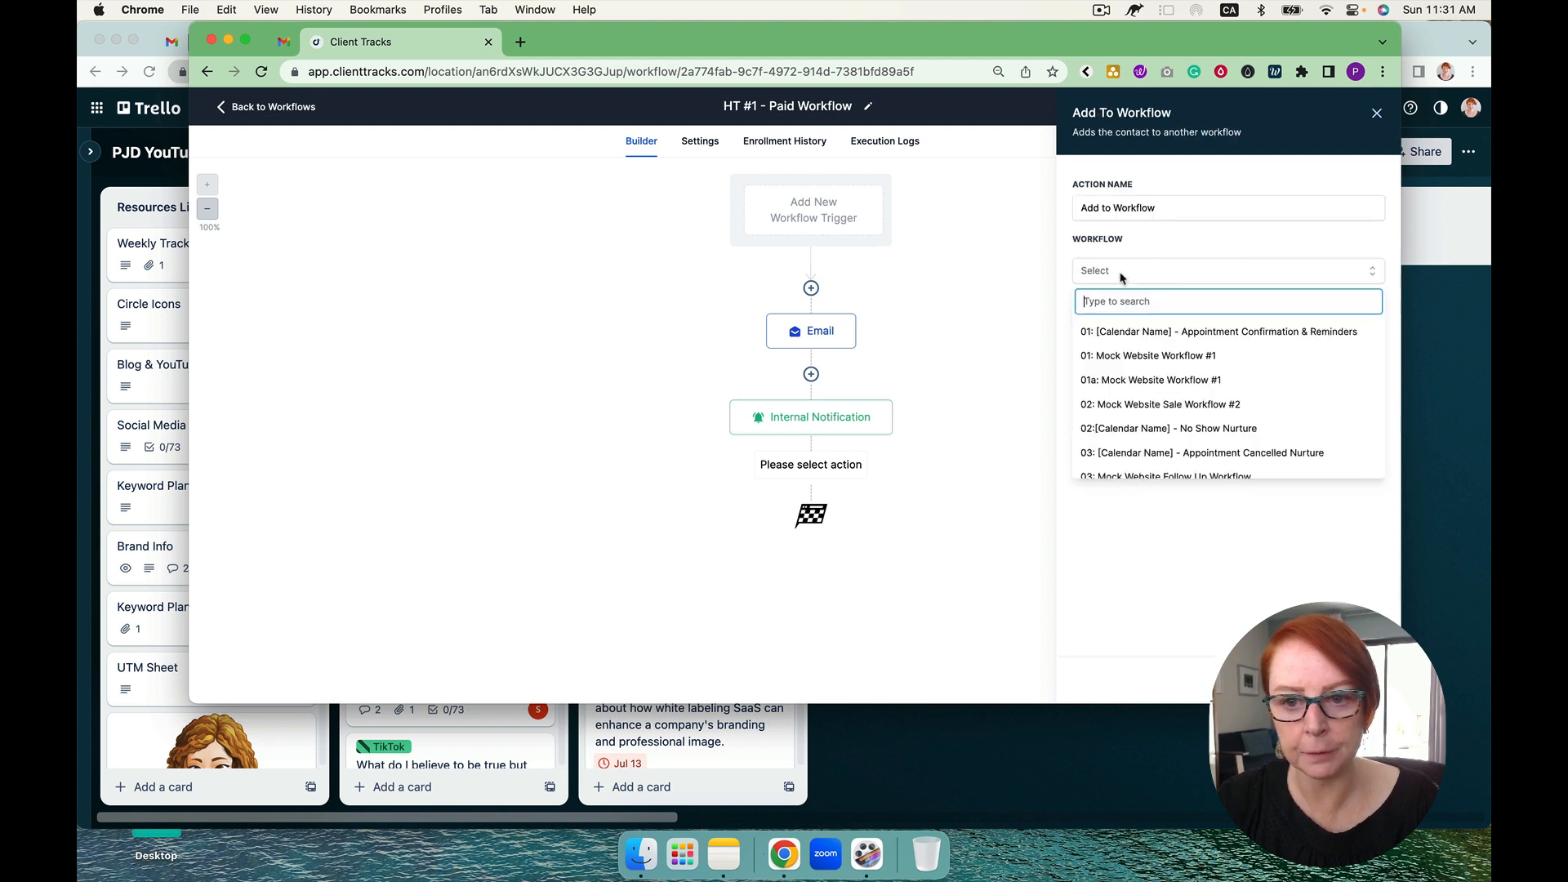
text(onb)
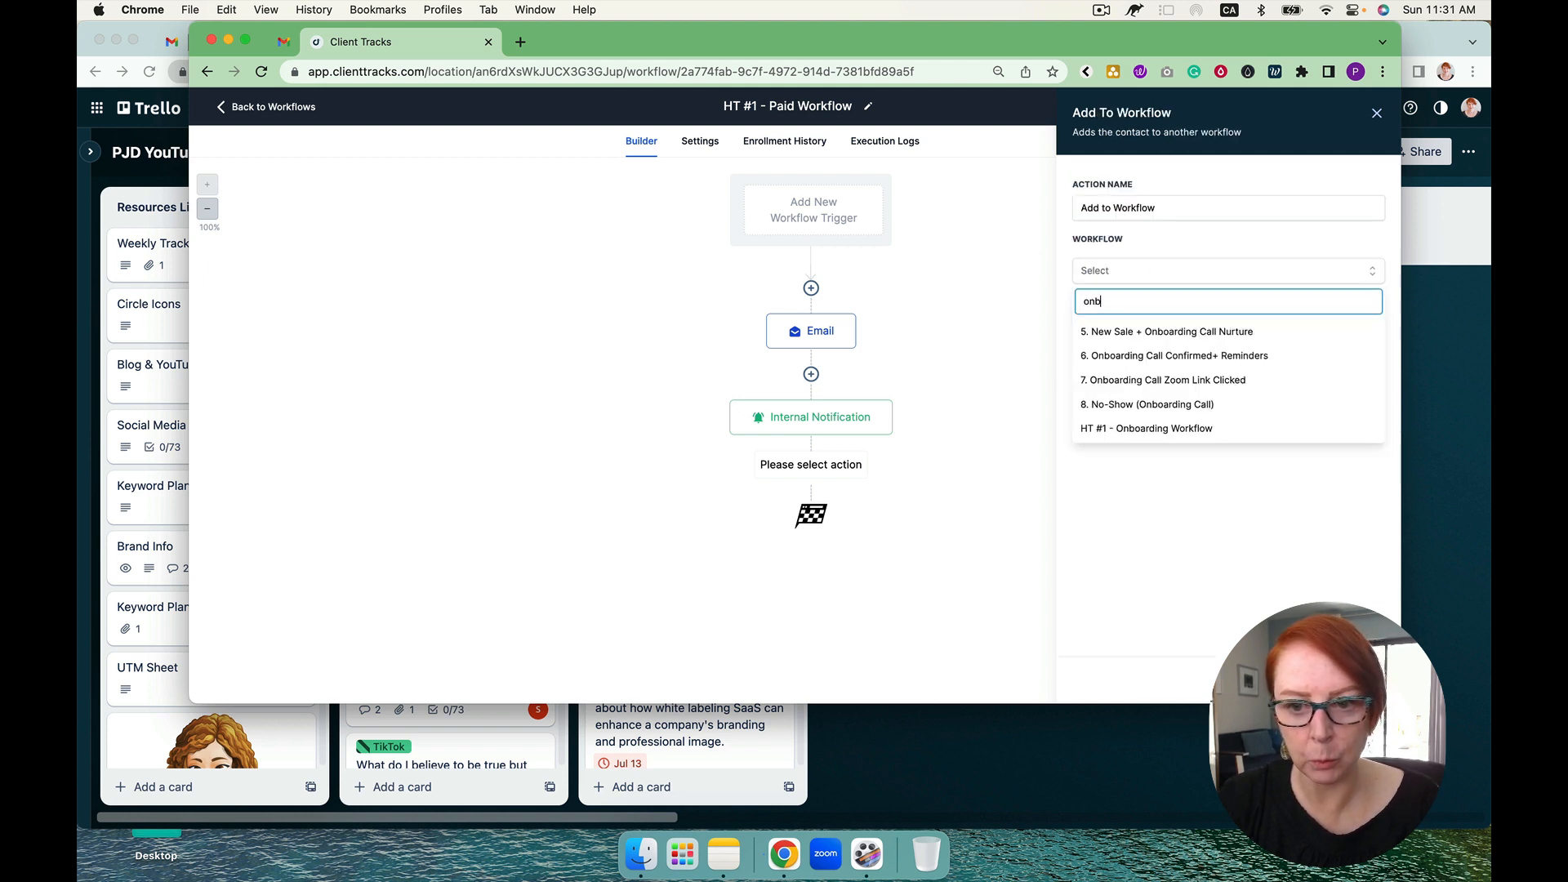
click(1186, 431)
click(1340, 679)
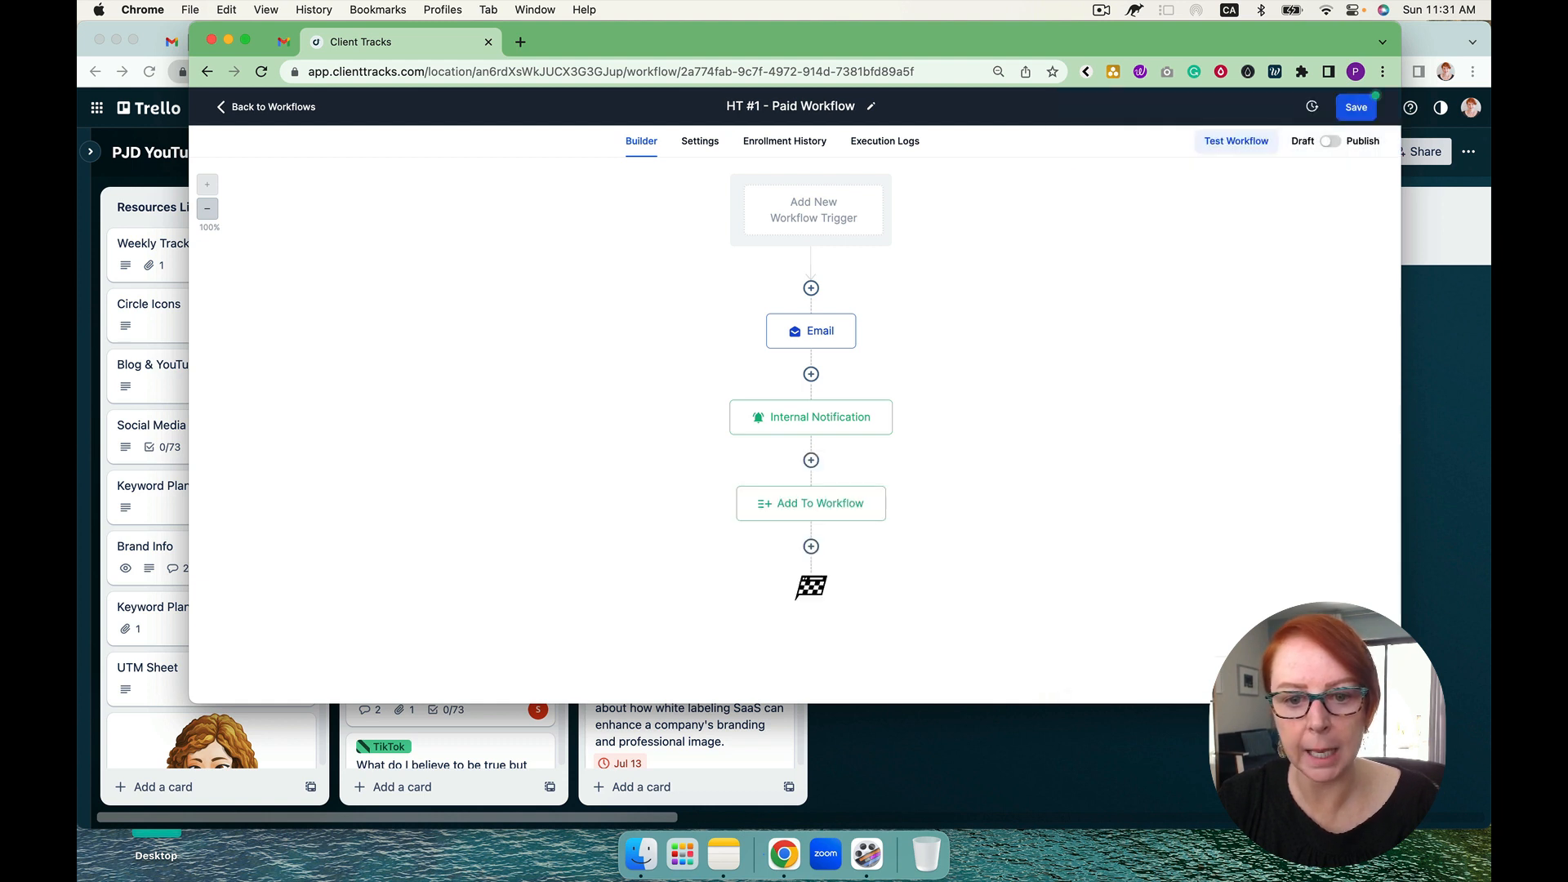
Step: Rename the Add To Workflow action "Add to Onboarding Workflow", correcting the spelling, and save the action and the workflow
click(833, 512)
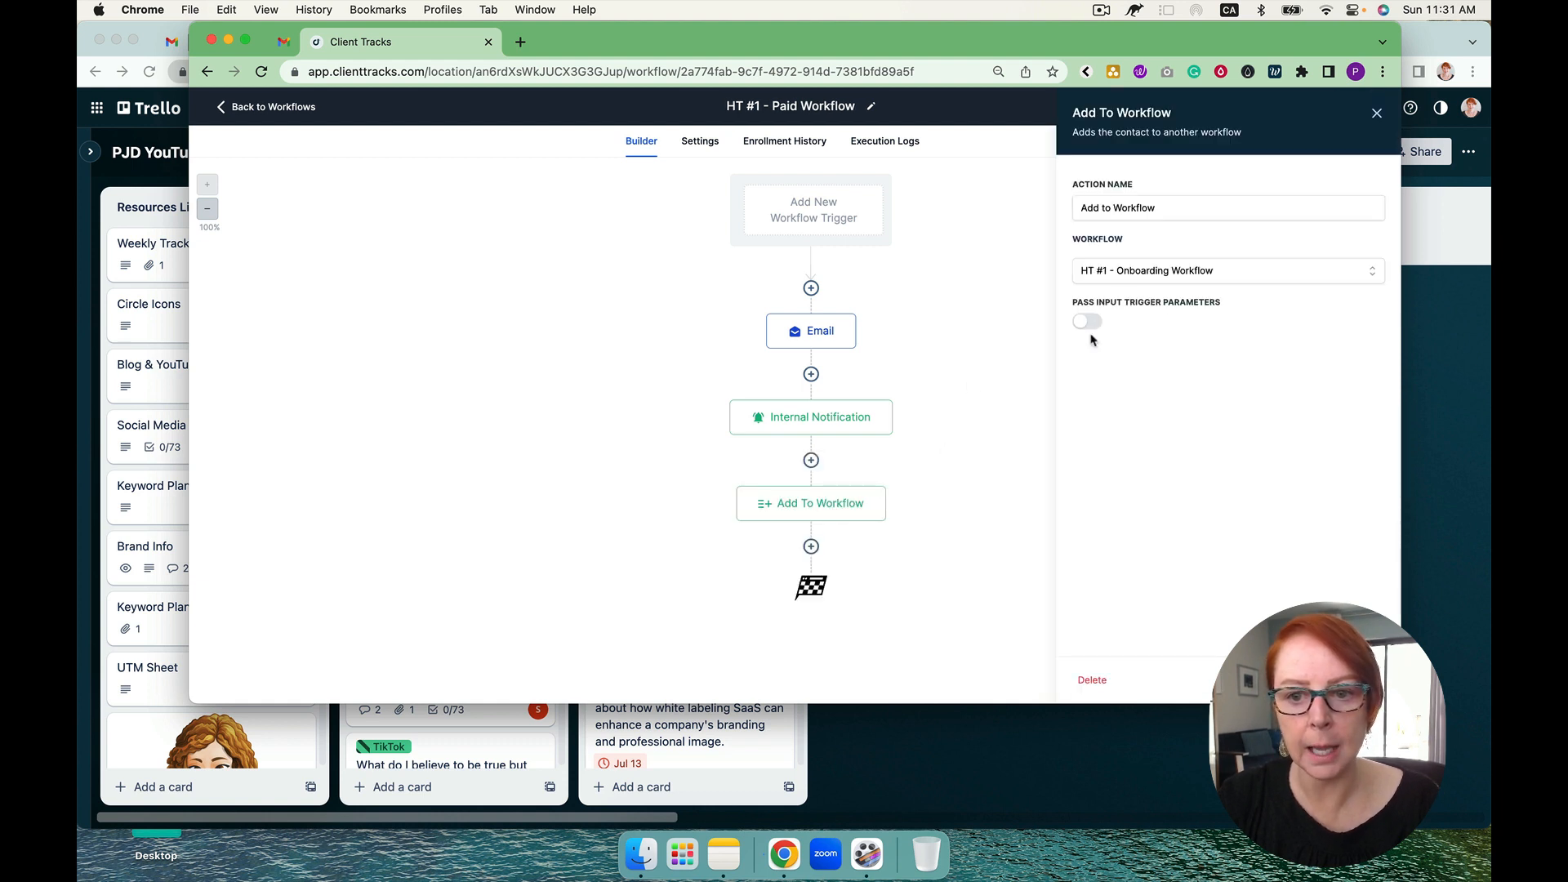
click(1116, 207)
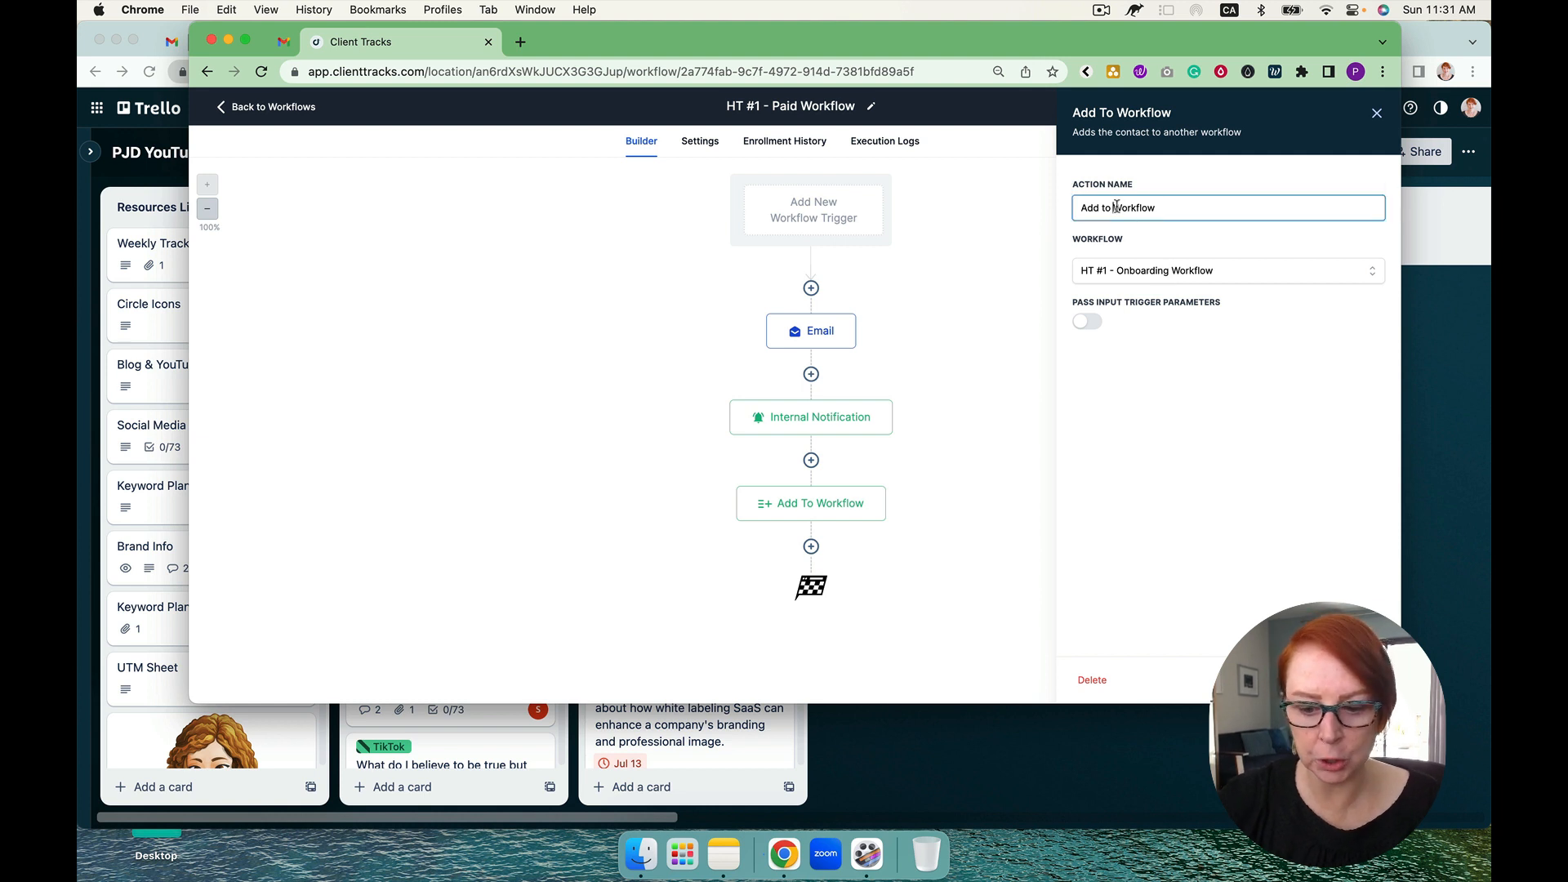
text(Onbaording)
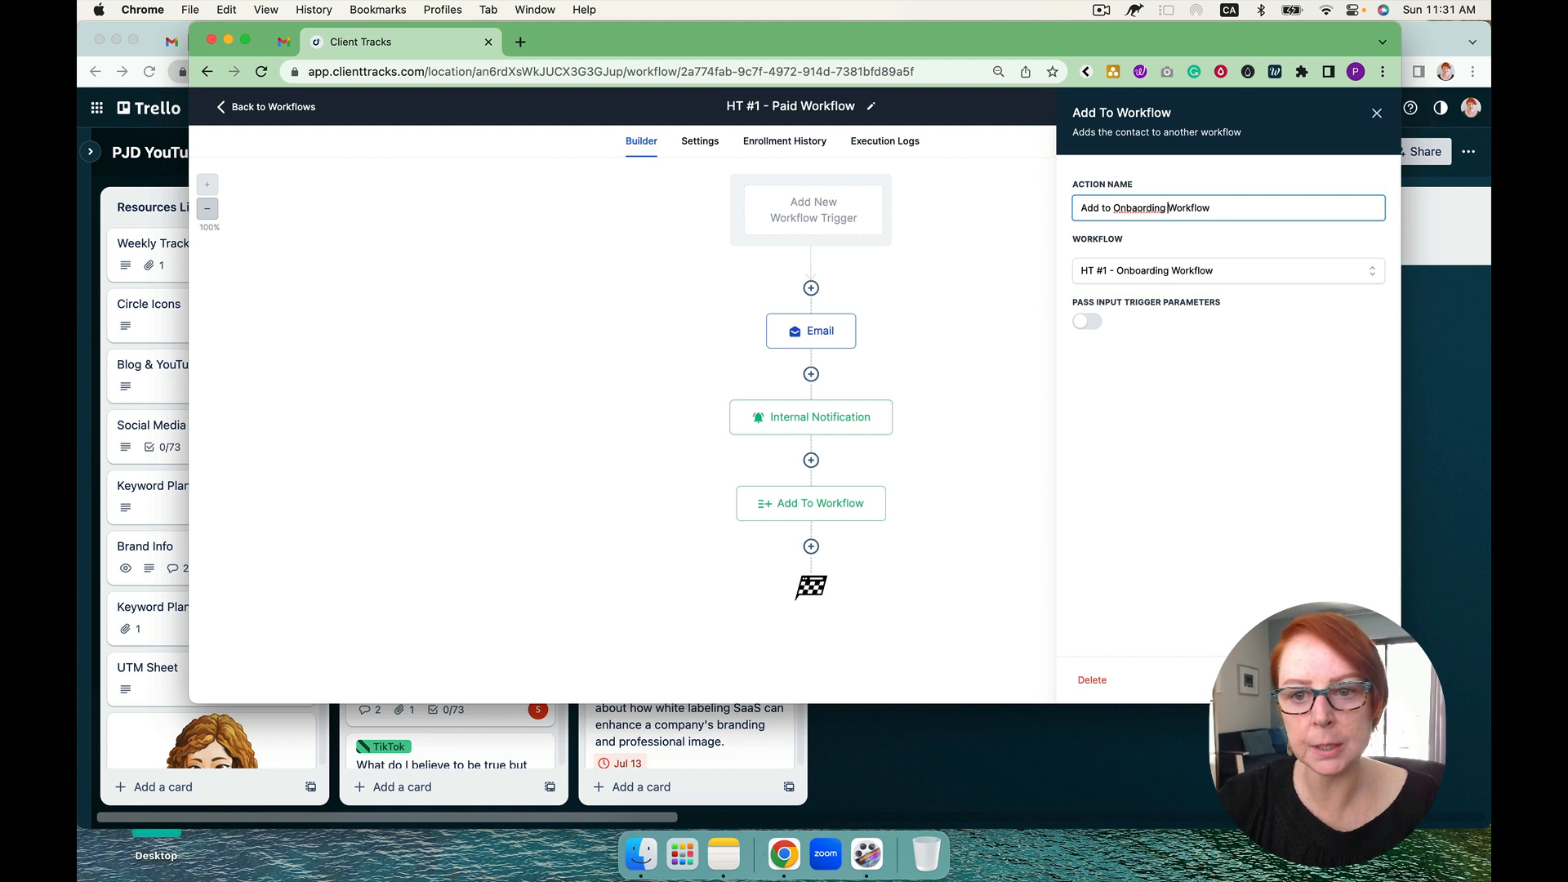
right_click(1137, 211)
click(1152, 215)
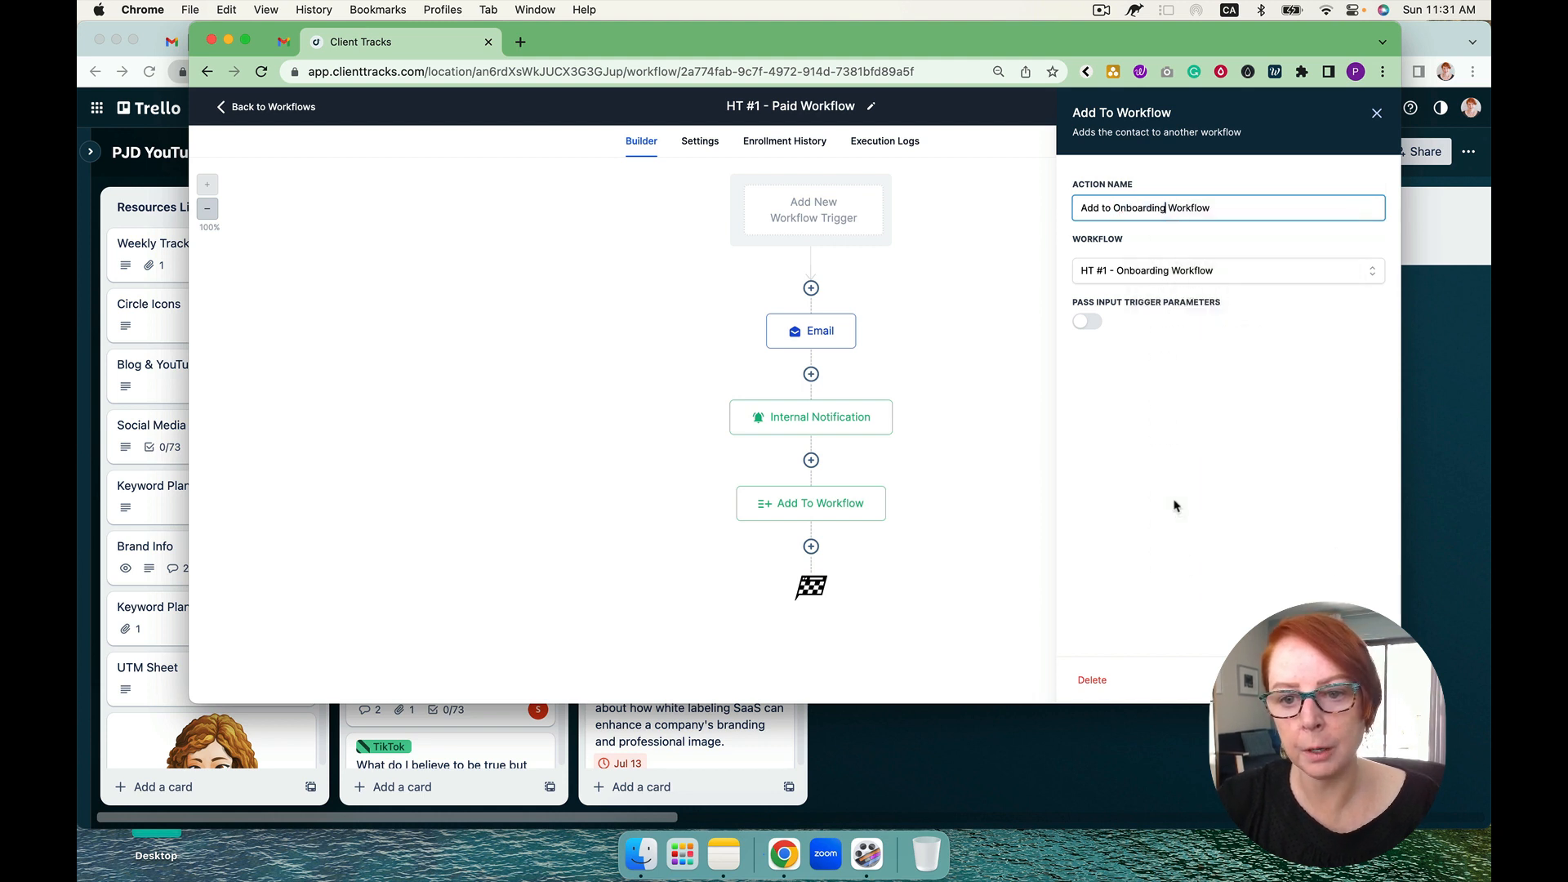
click(1339, 680)
click(1353, 105)
Step: Return to the workflow list, review the High Ticket #1 workflows, and start another new workflow from scratch
click(303, 117)
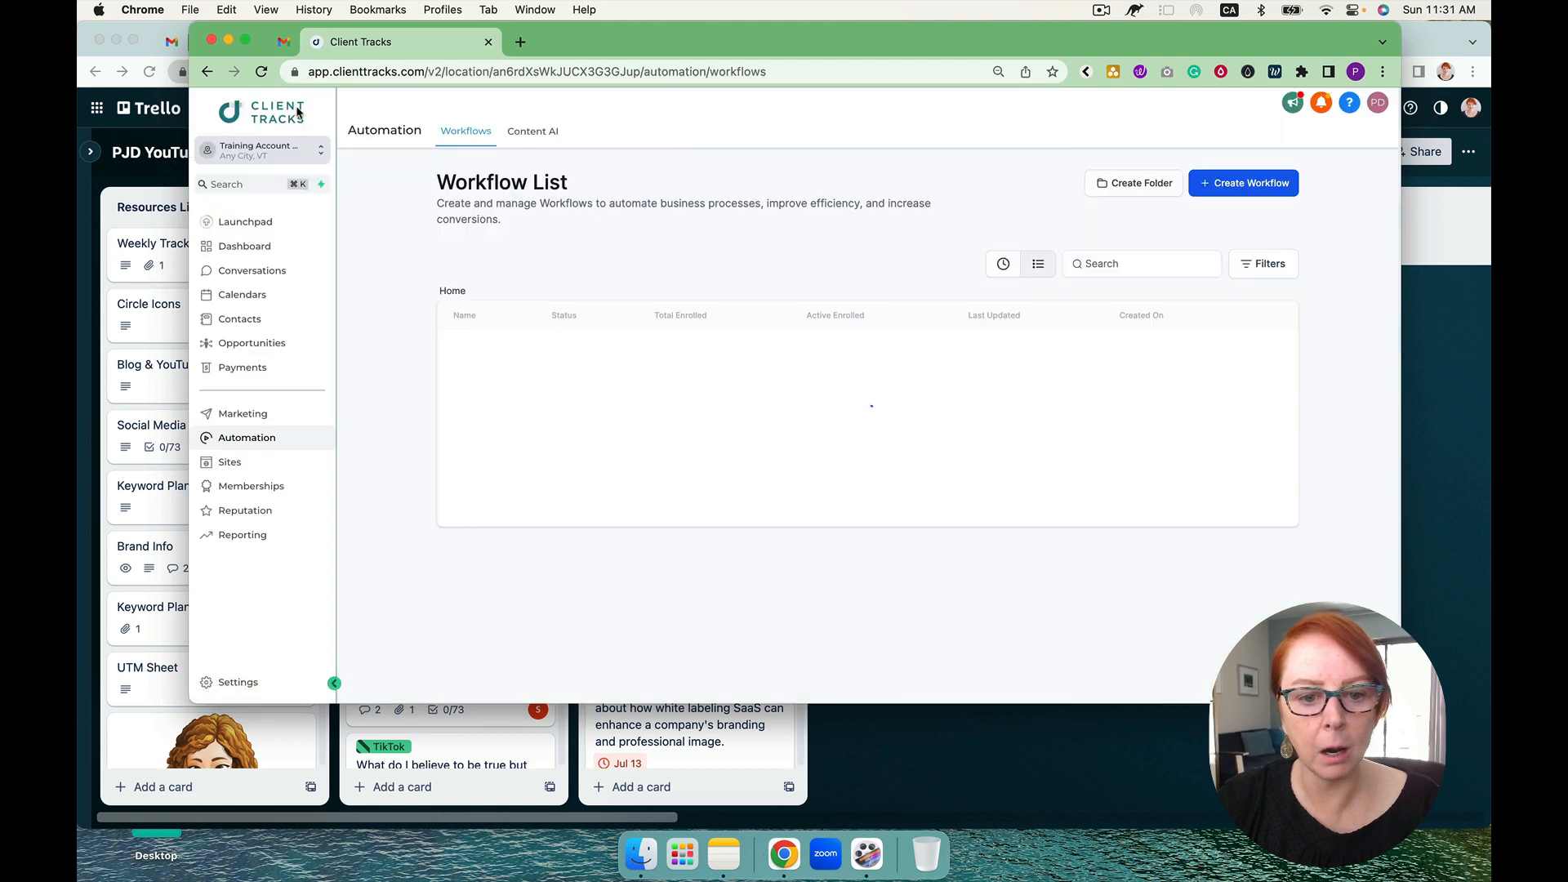
scroll(563, 370, down, 3)
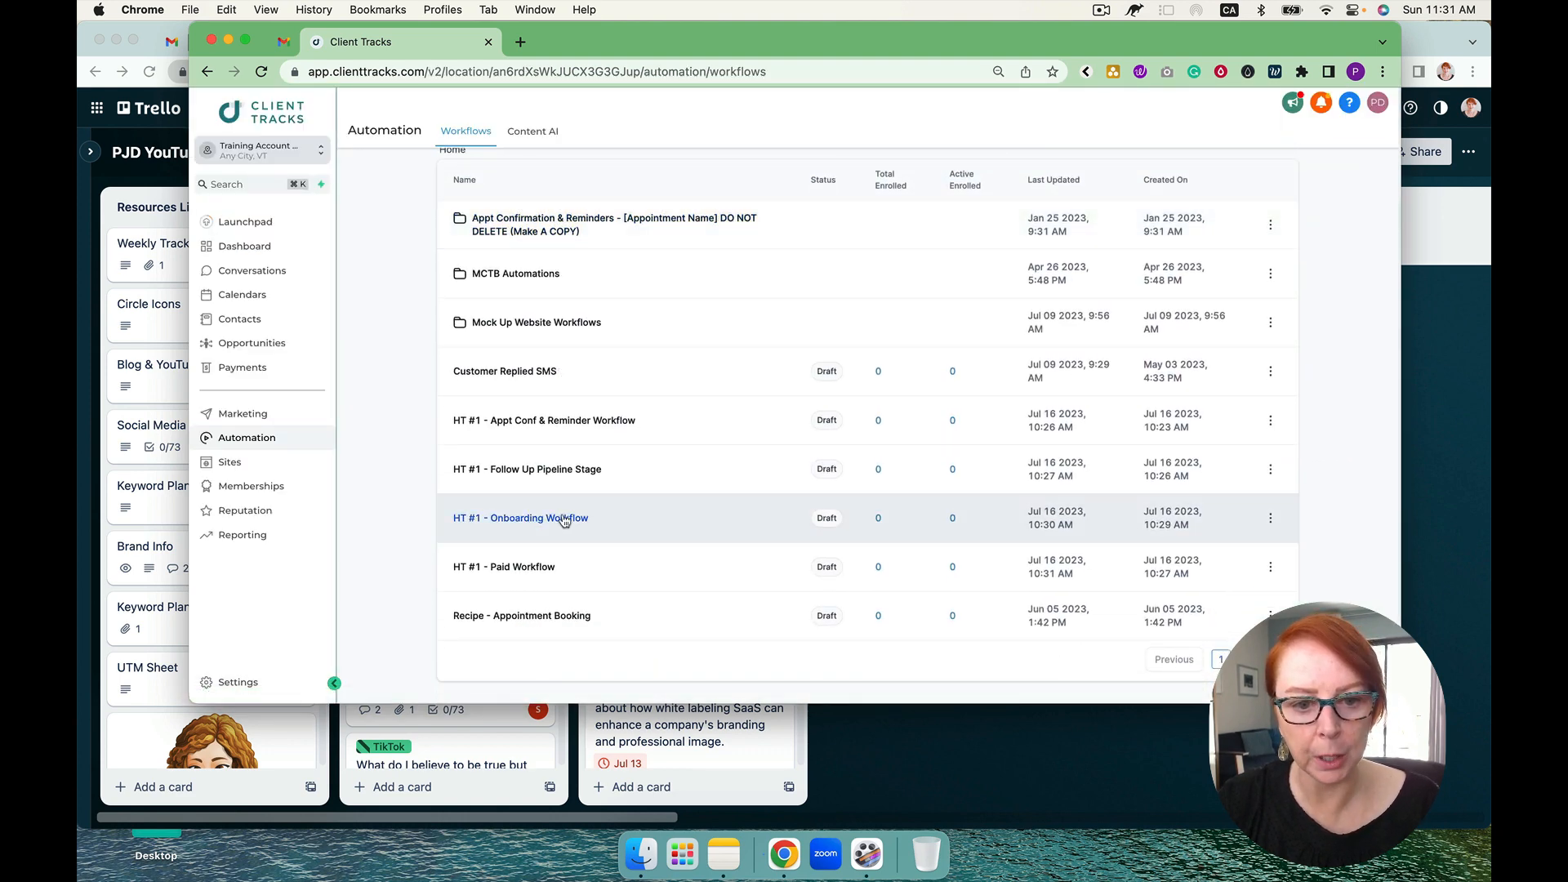
scroll(791, 374, up, 3)
click(1247, 180)
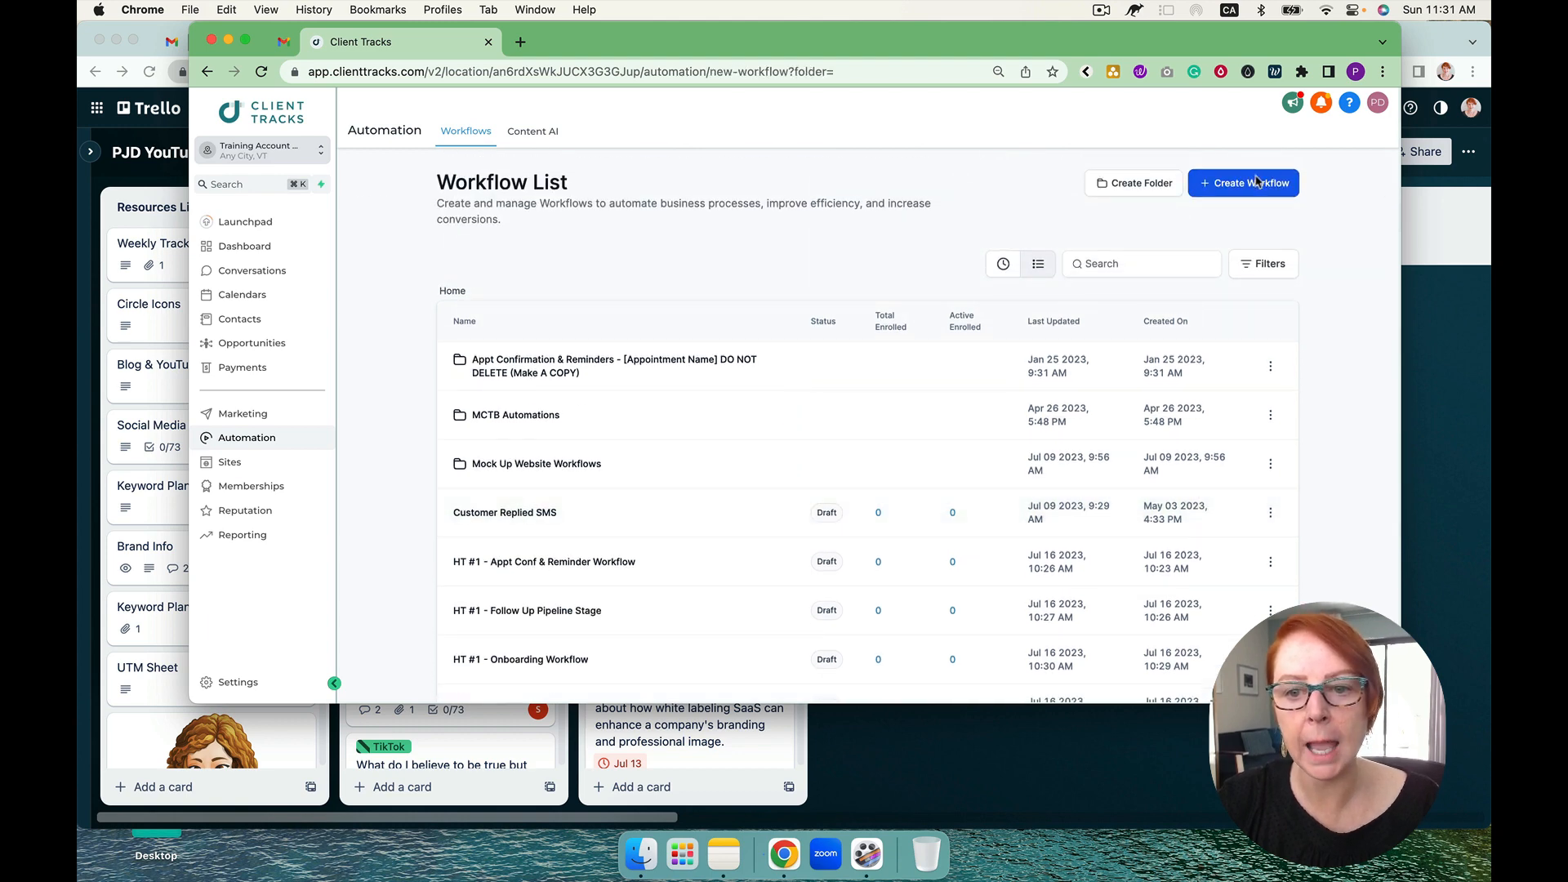
click(630, 381)
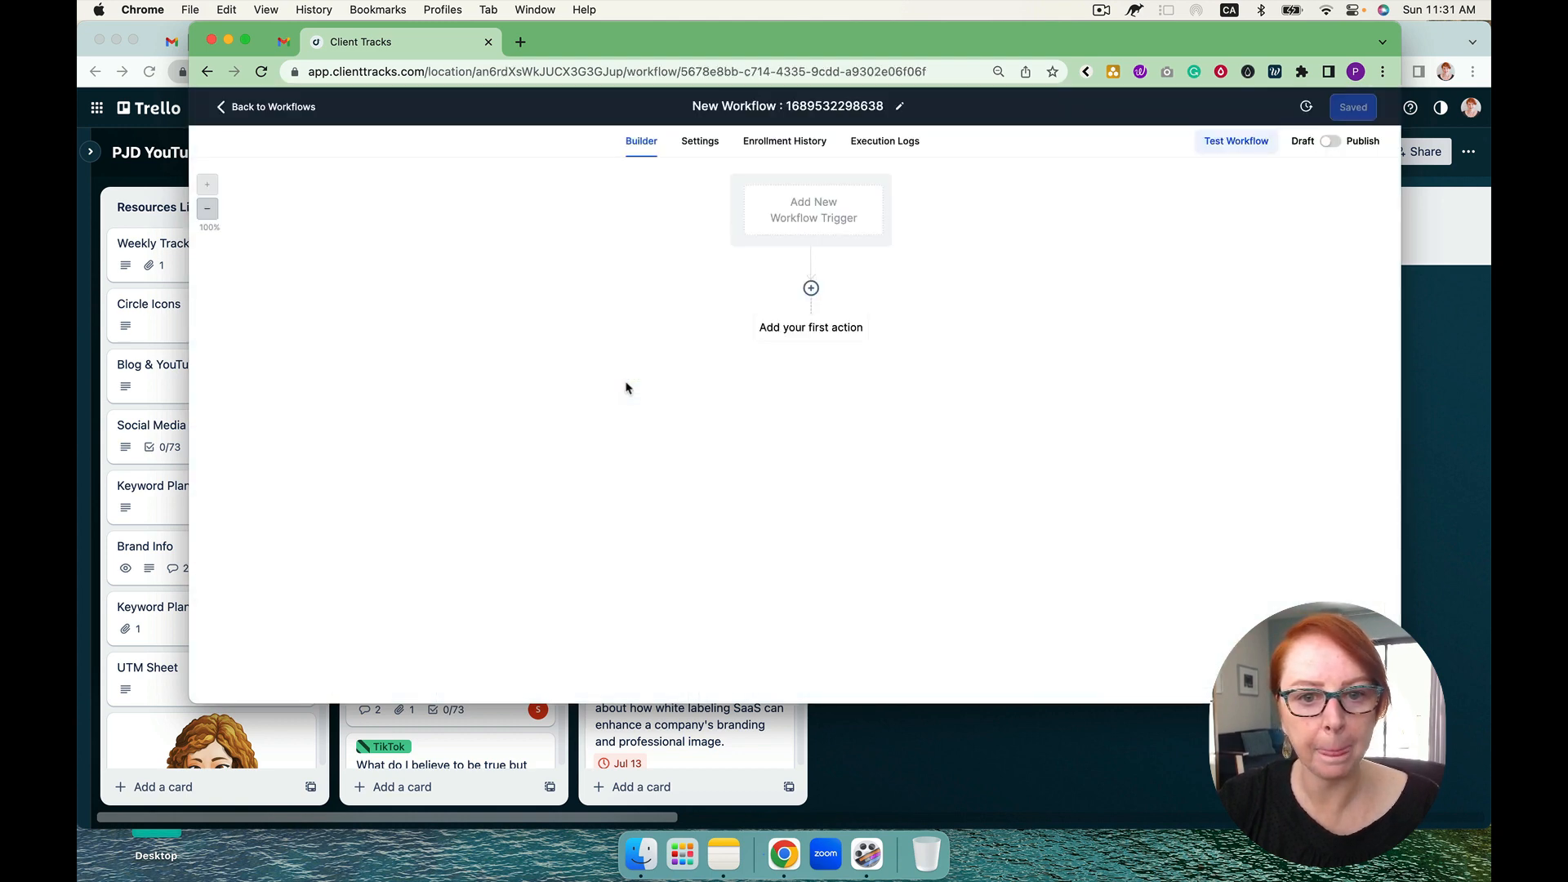
Step: Name the new workflow "Ht #1 - Client Check In Workflow", leaving it without a trigger
click(763, 104)
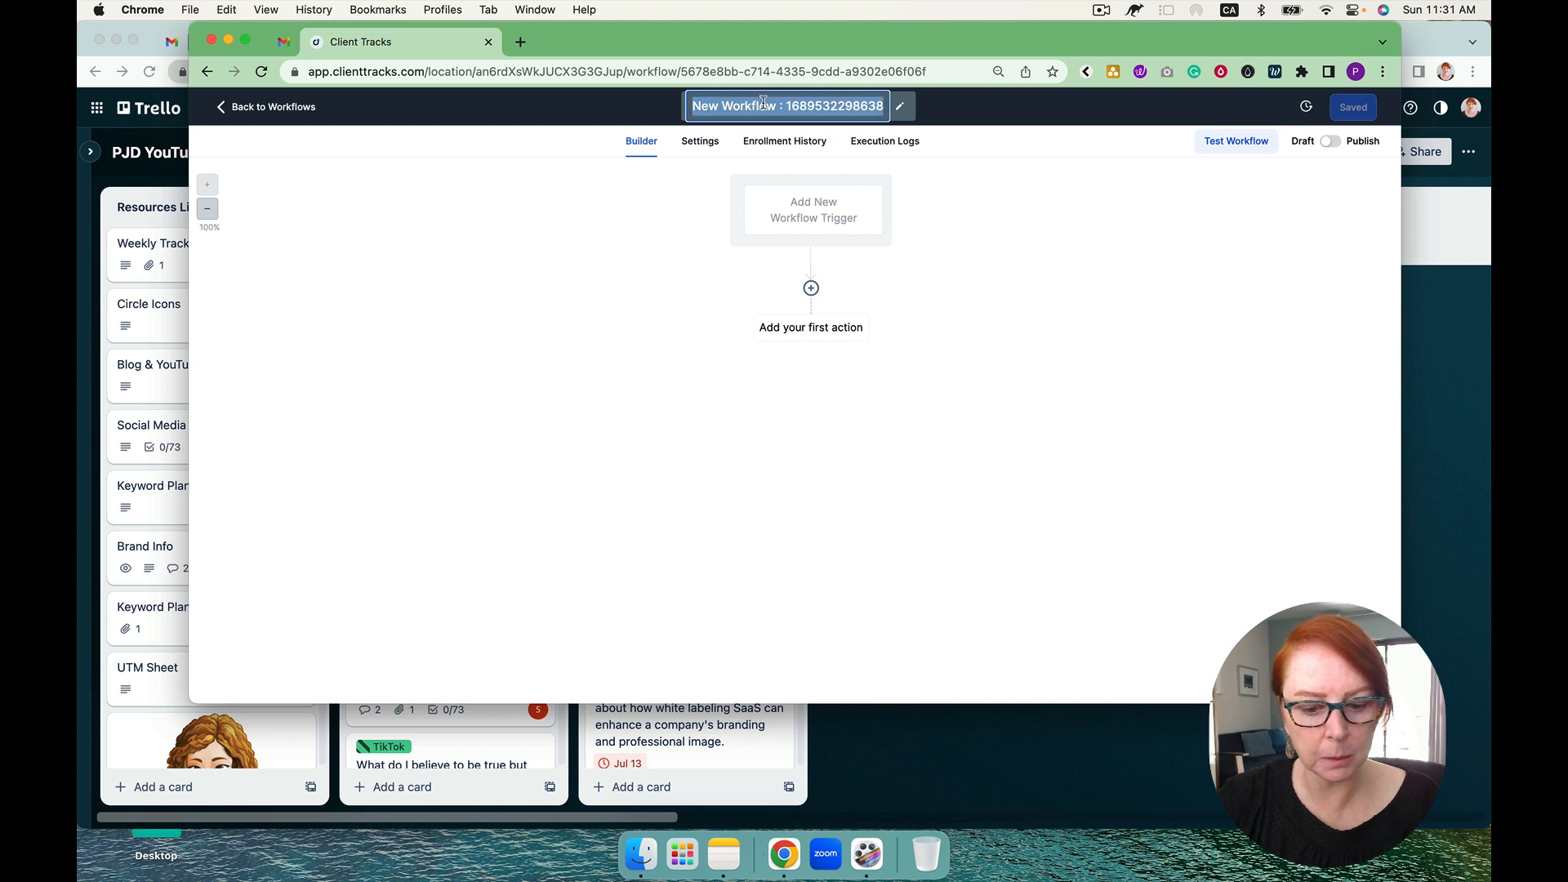
text(Ht #1 )
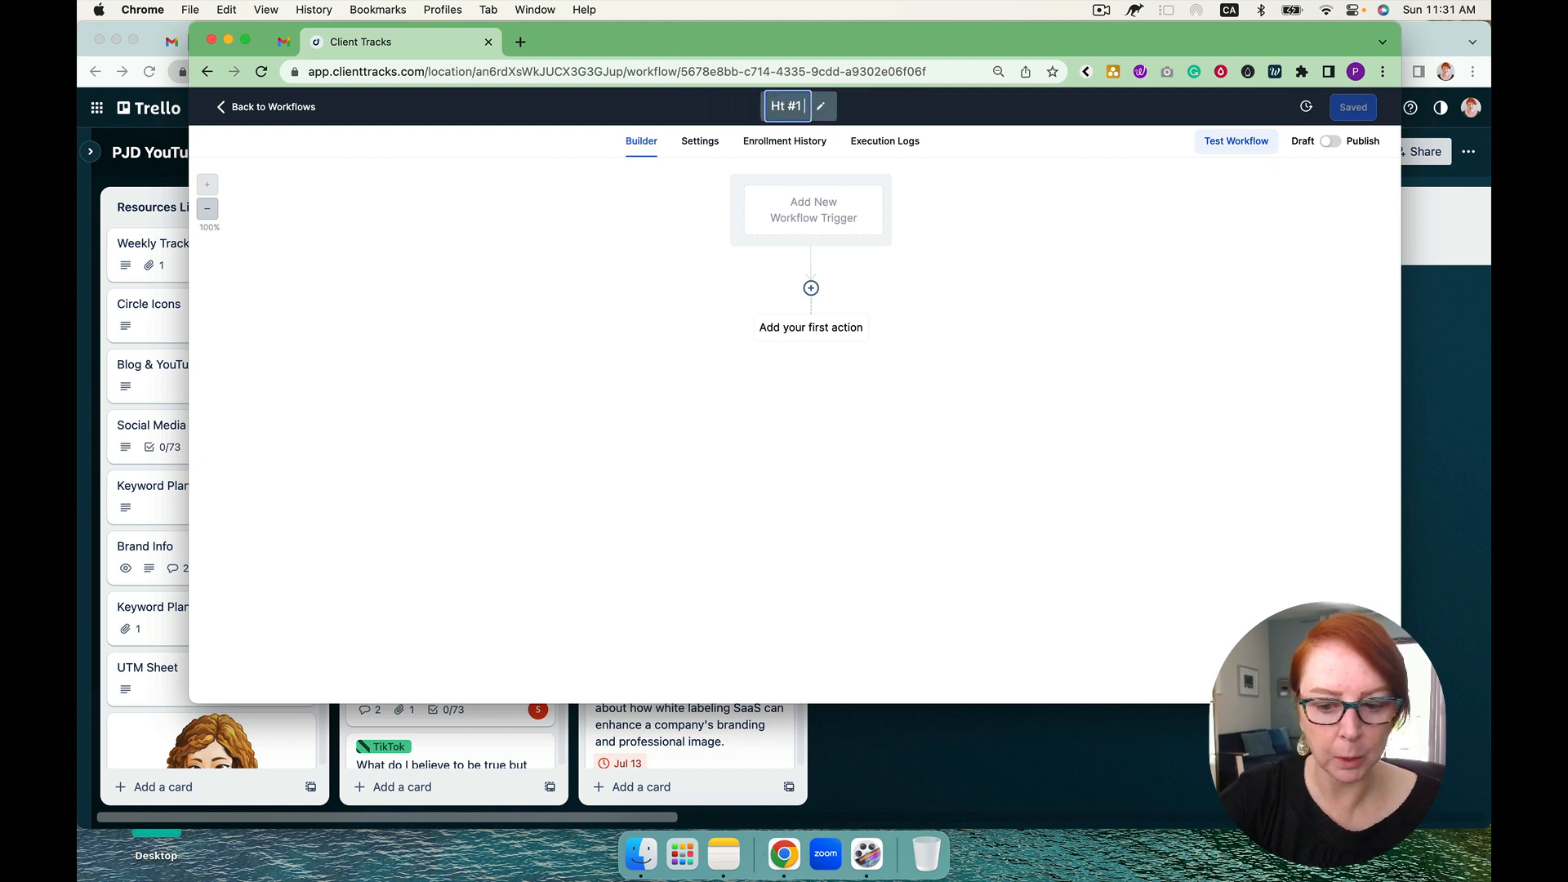
text(- Client)
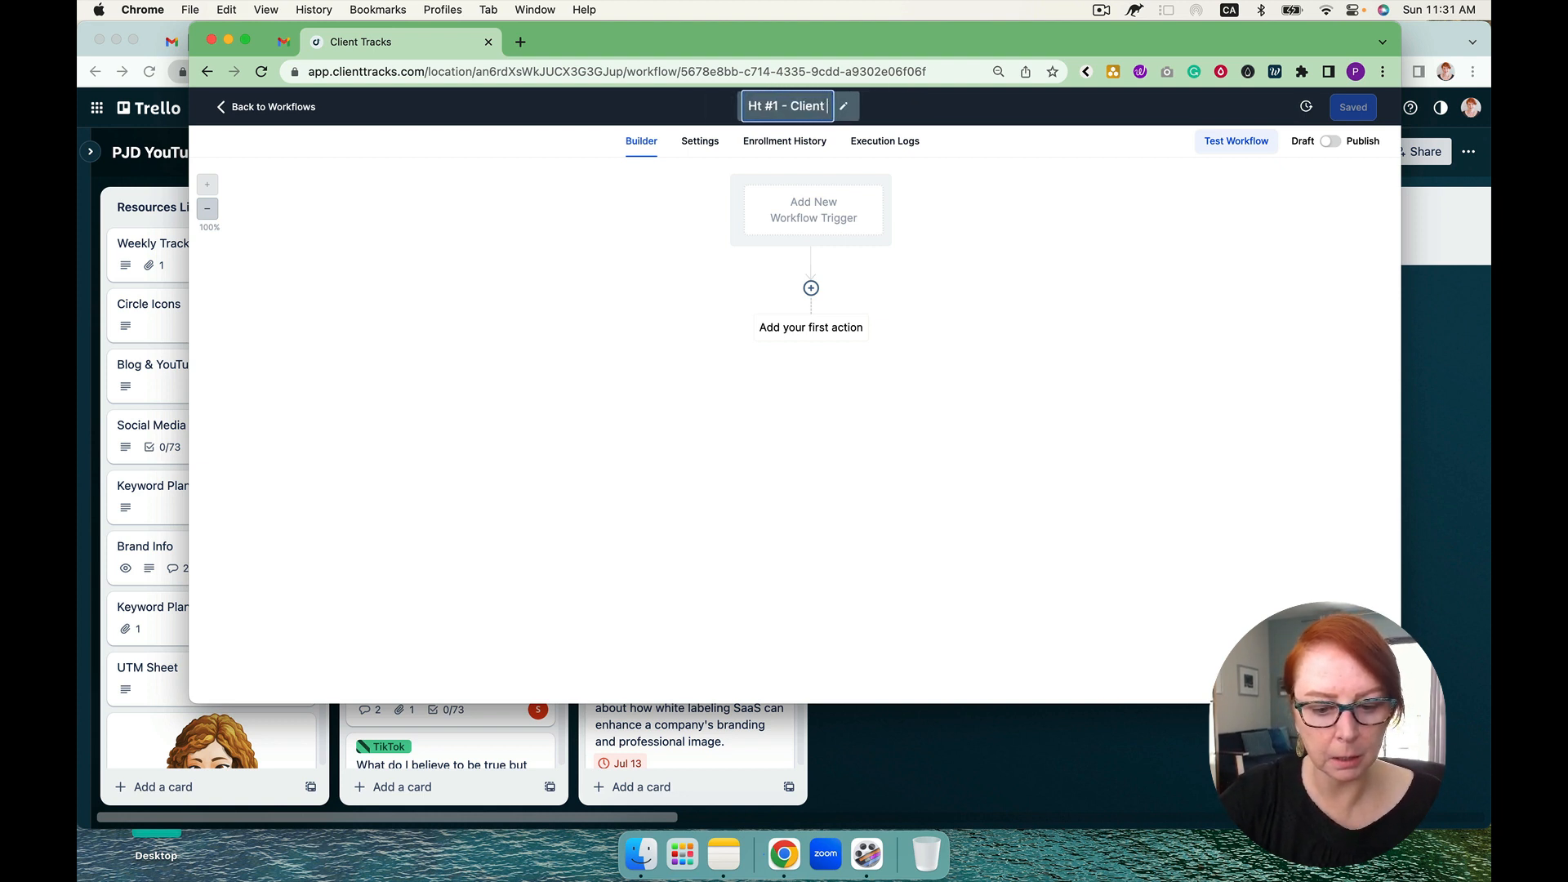
text( Check In)
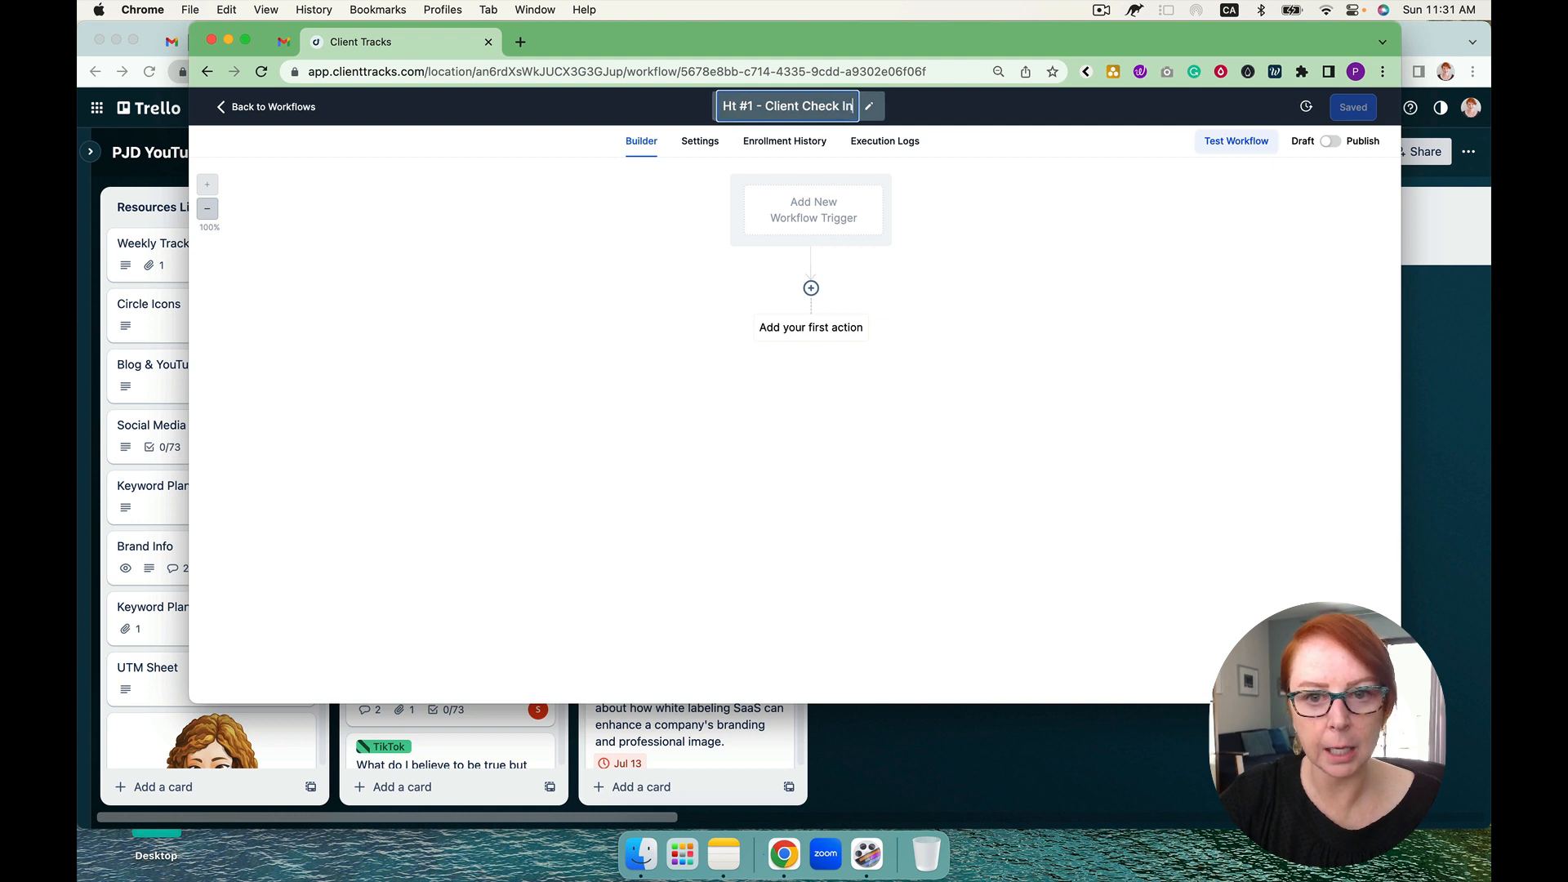
text( Workf)
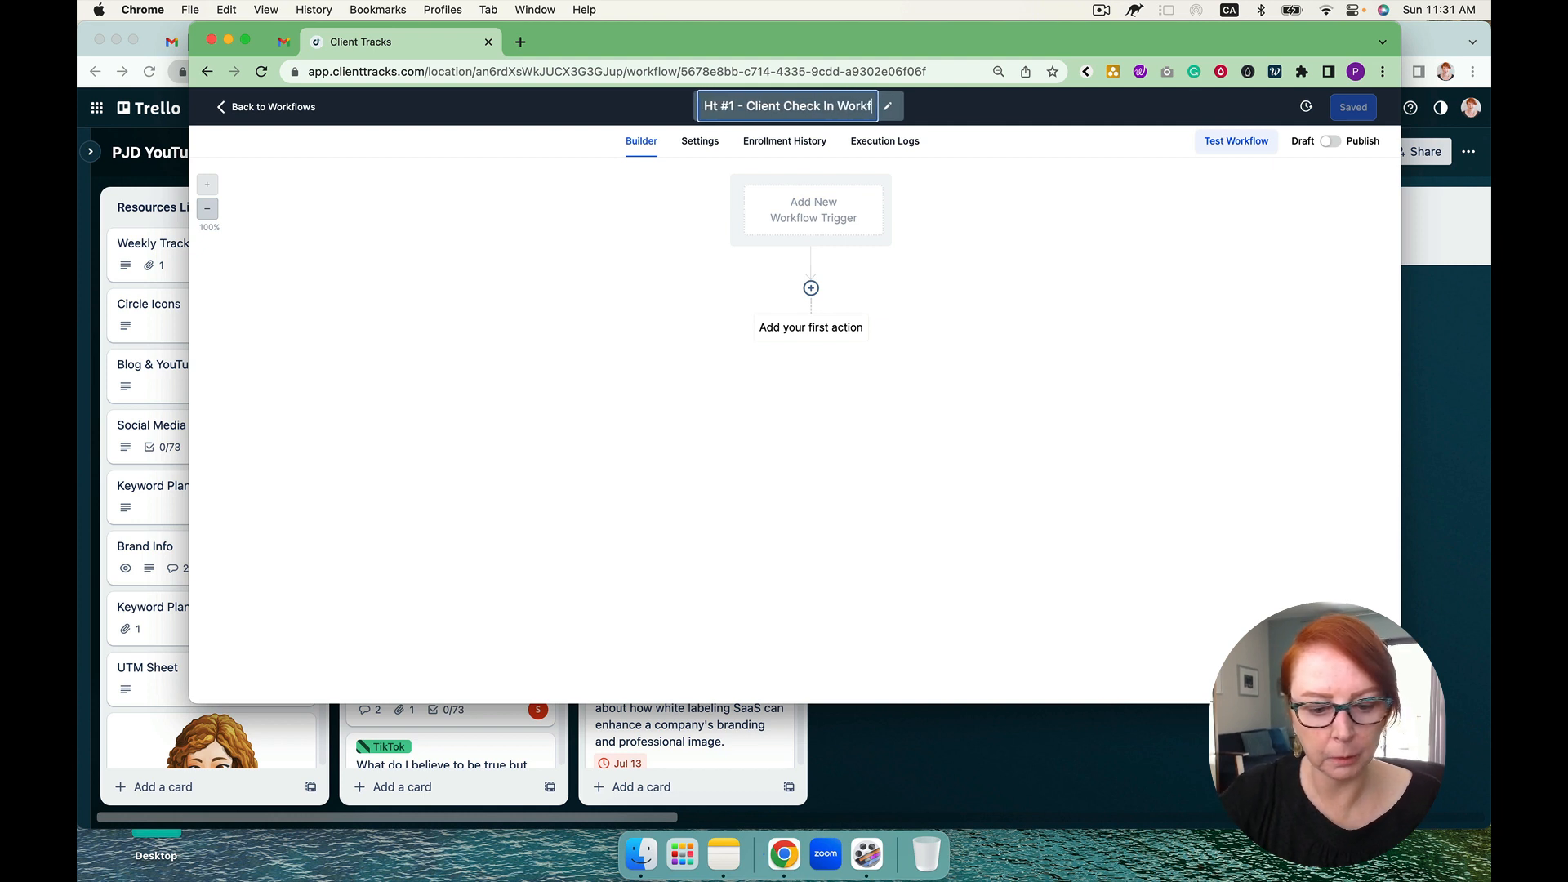
text(low)
click(833, 211)
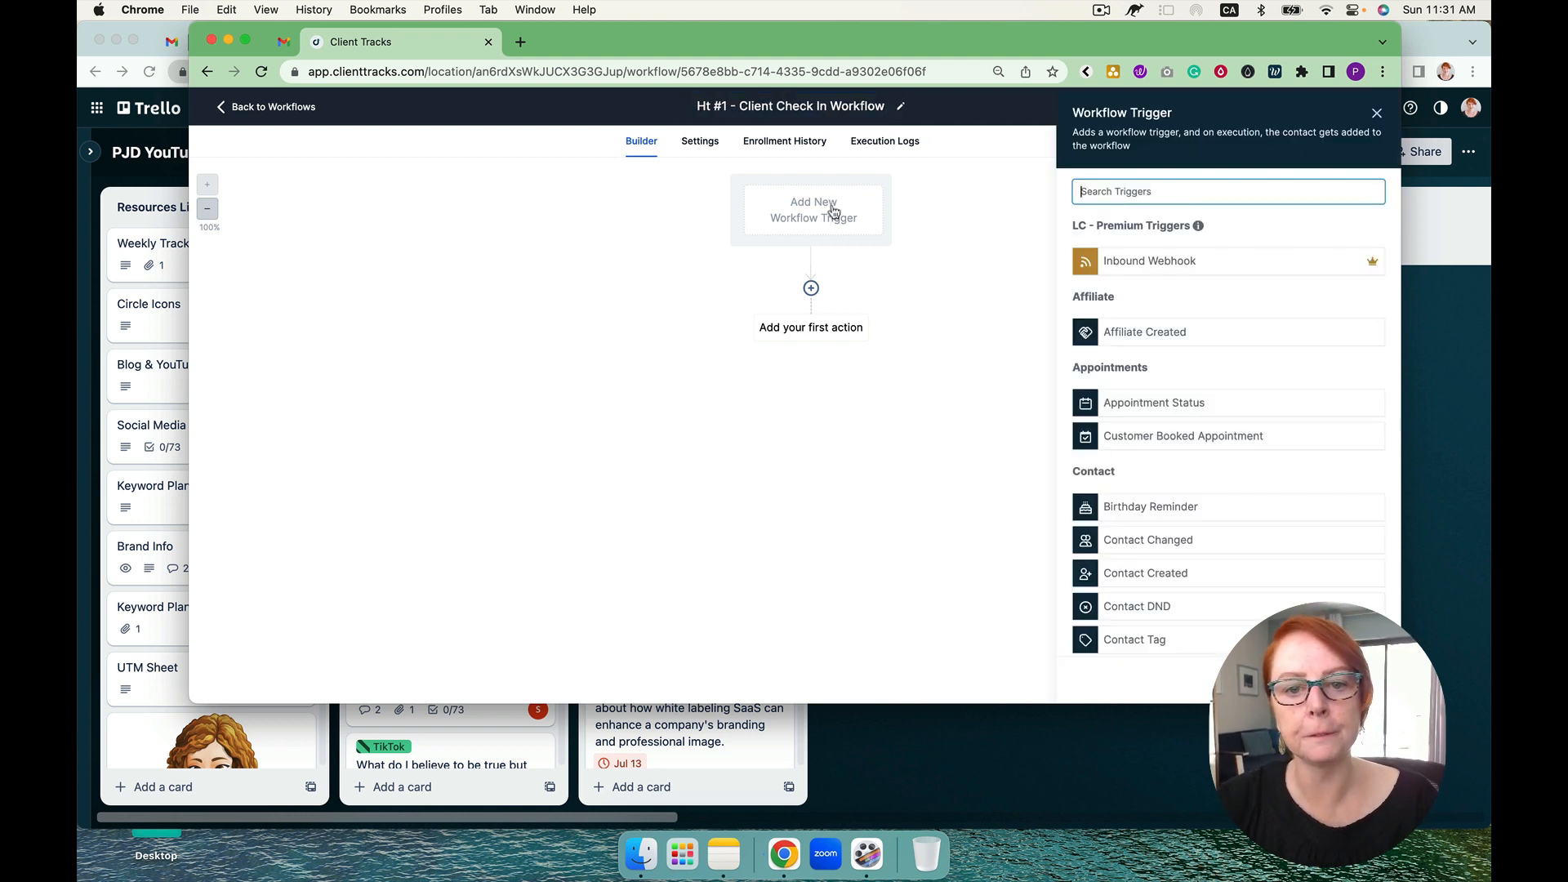
click(1376, 114)
Step: Add a Send Email action with the message "check in how the program going" and the subject "ddd", and save it
click(812, 289)
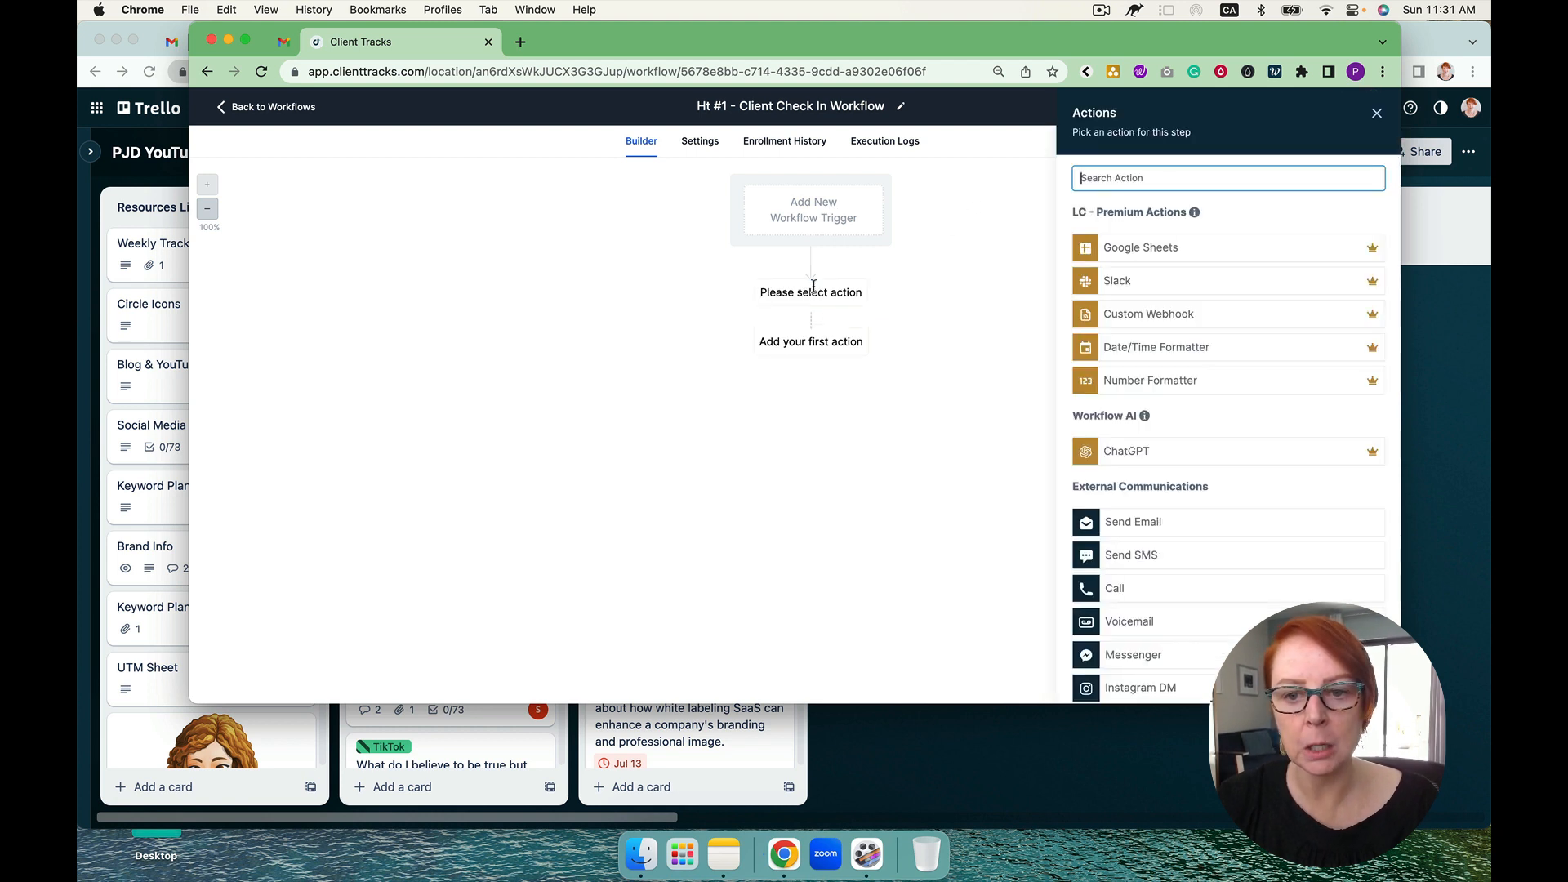
text(tag)
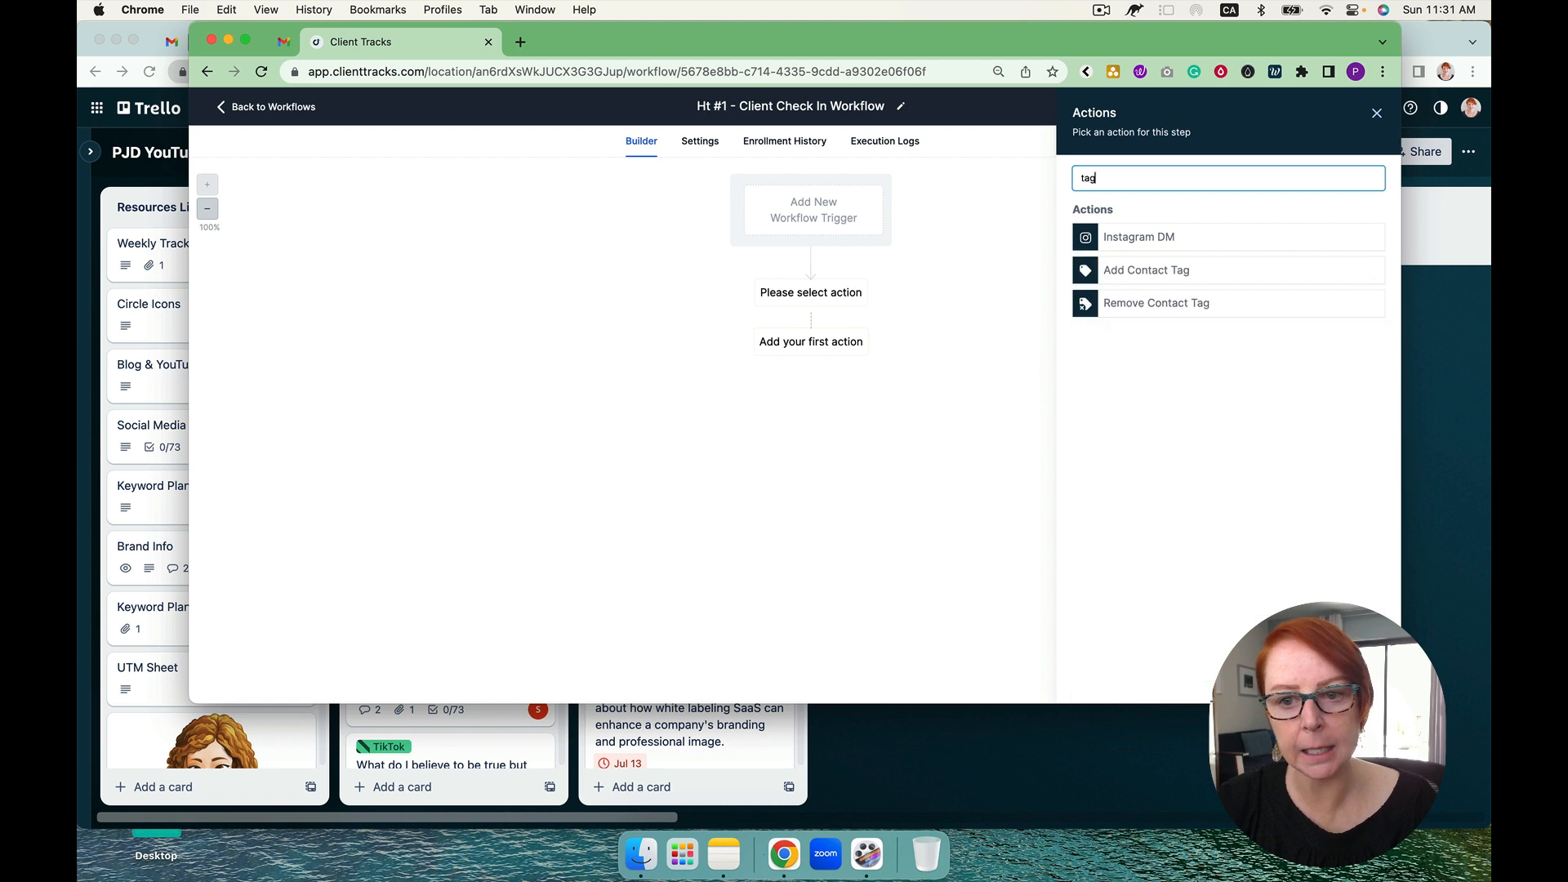
key(BackSpace)
key(BackSpace)
key(BackSpace)
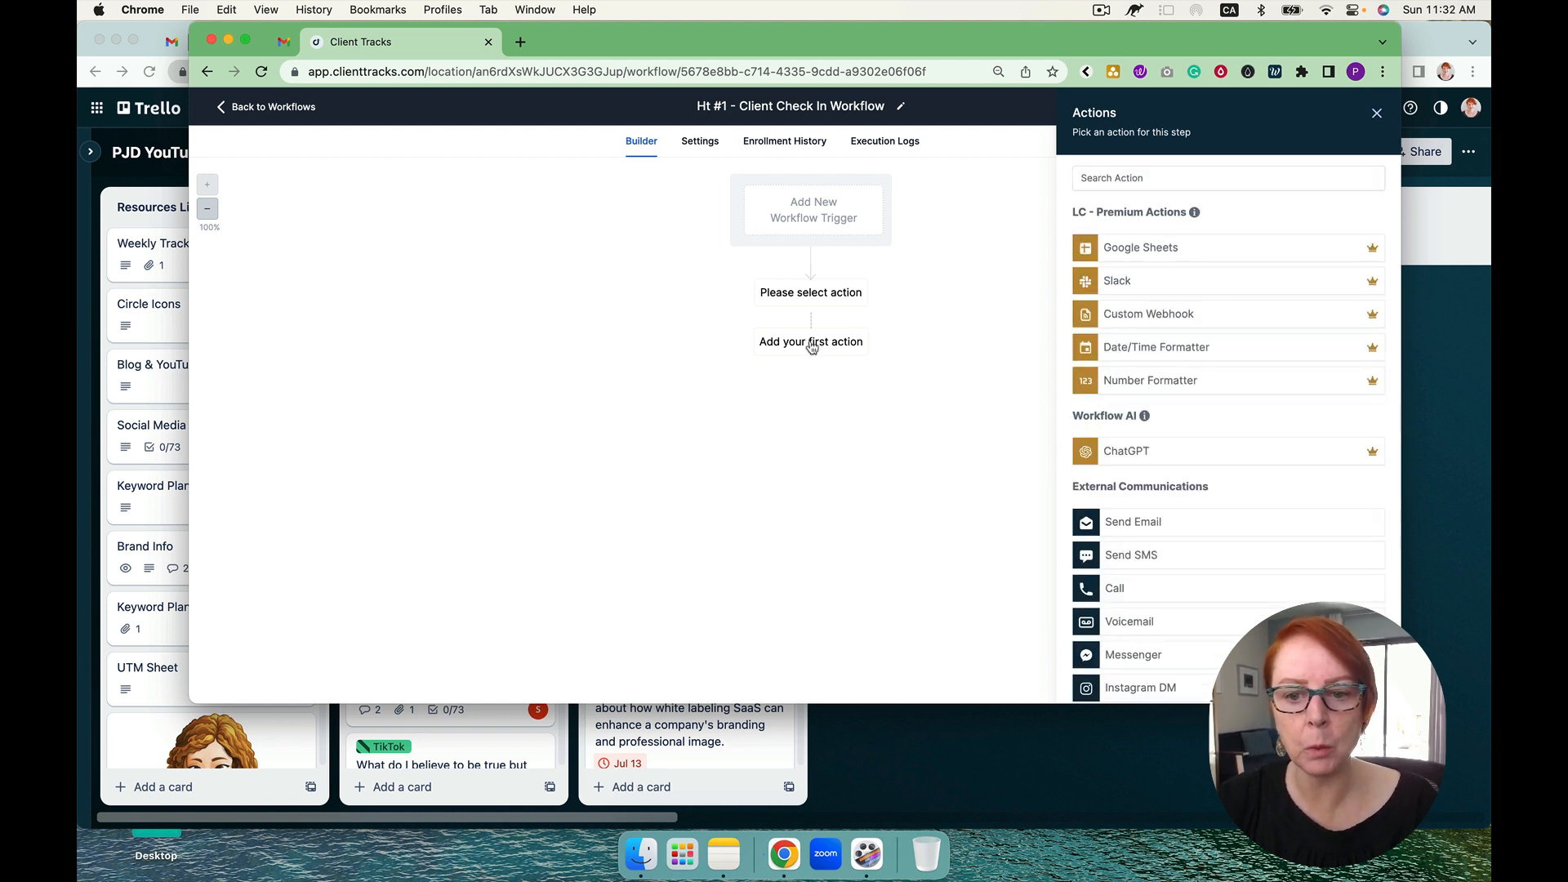
click(1126, 523)
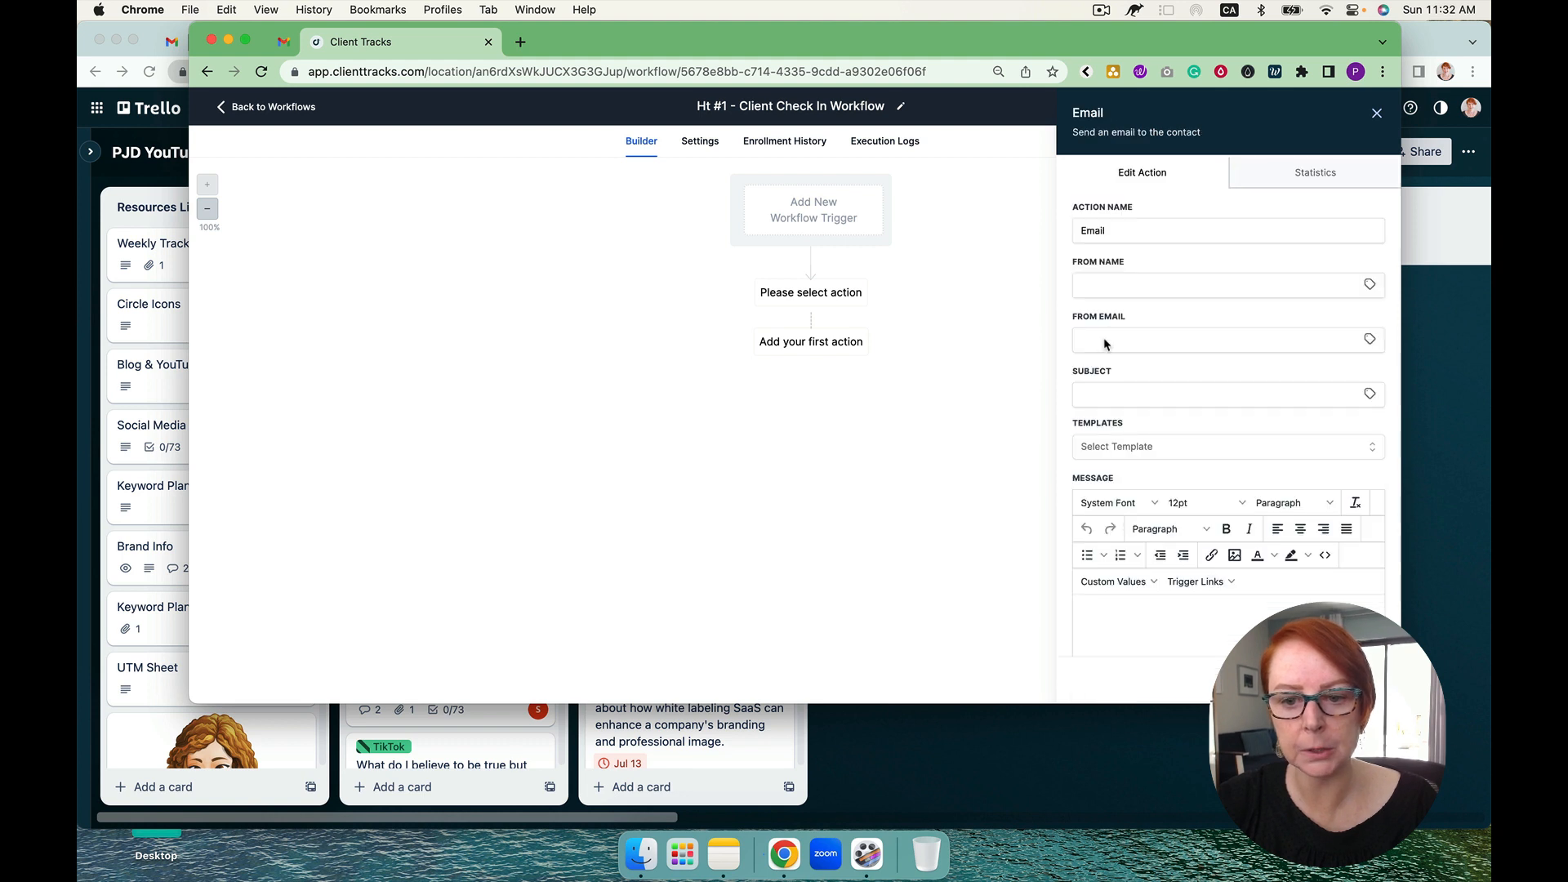
scroll(1113, 530, down, 2)
scroll(1112, 531, down, 1)
text(check in how the program going)
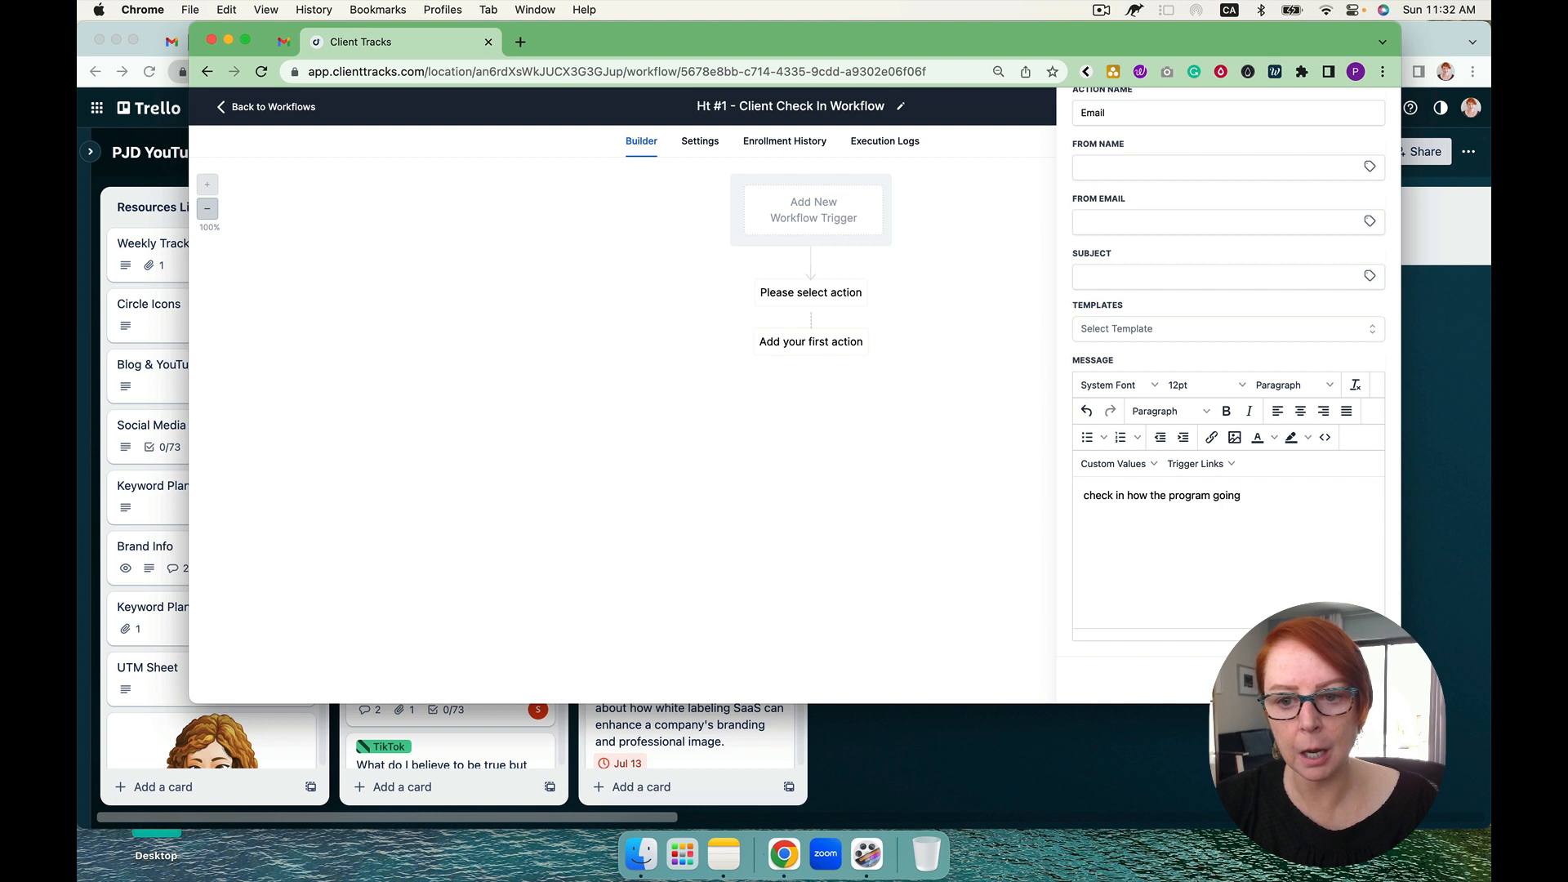
click(1145, 277)
text(ddd)
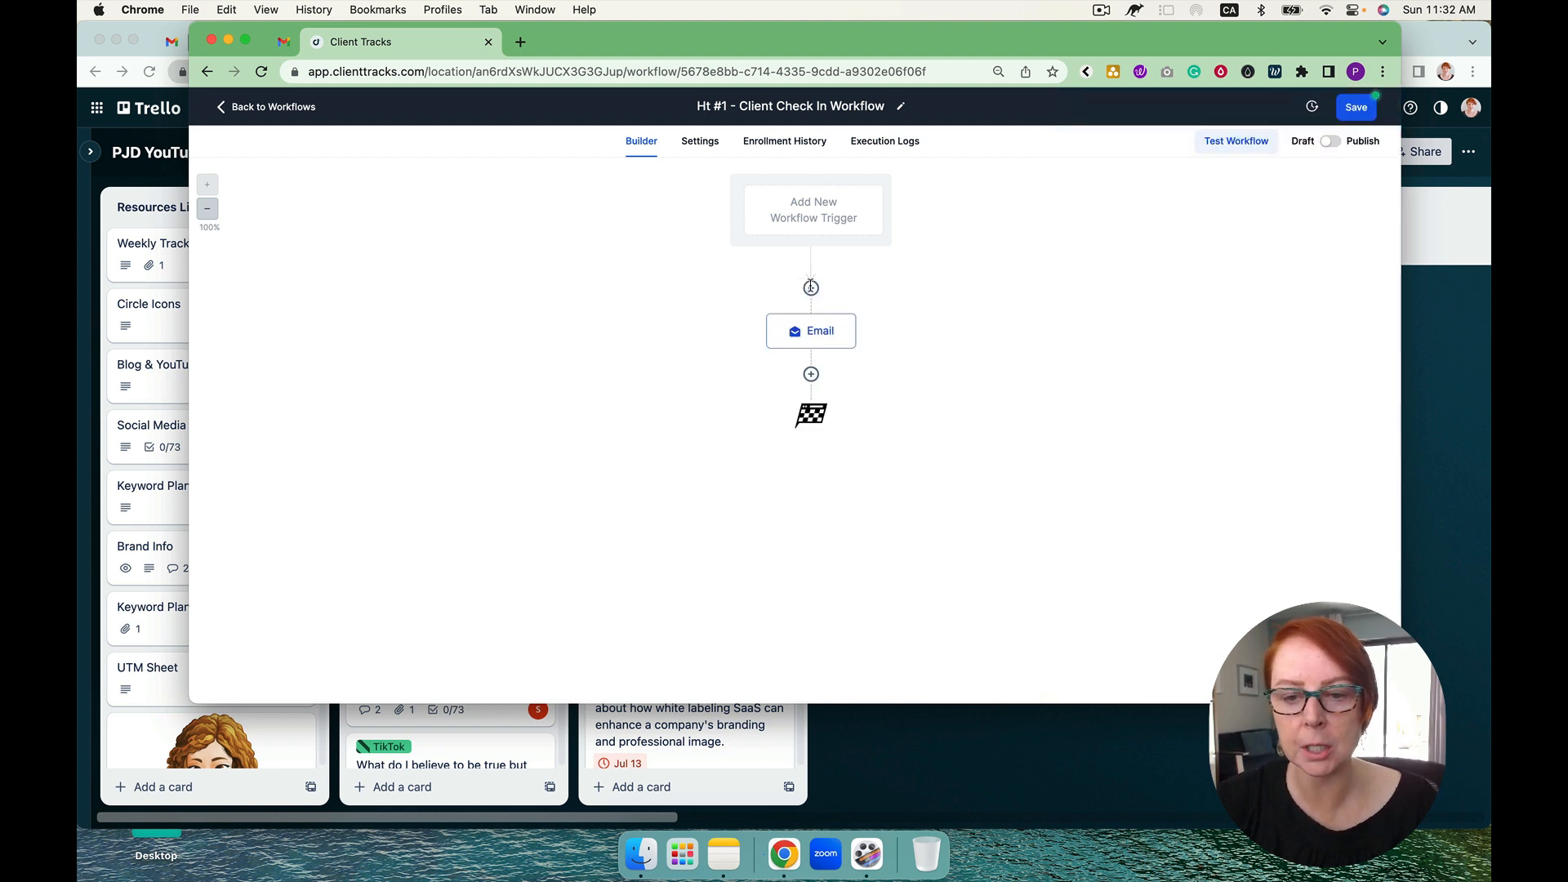
Step: Insert a Wait action before the email, named "Wait 3 Days", with a time delay of 3 days, and save it
click(811, 288)
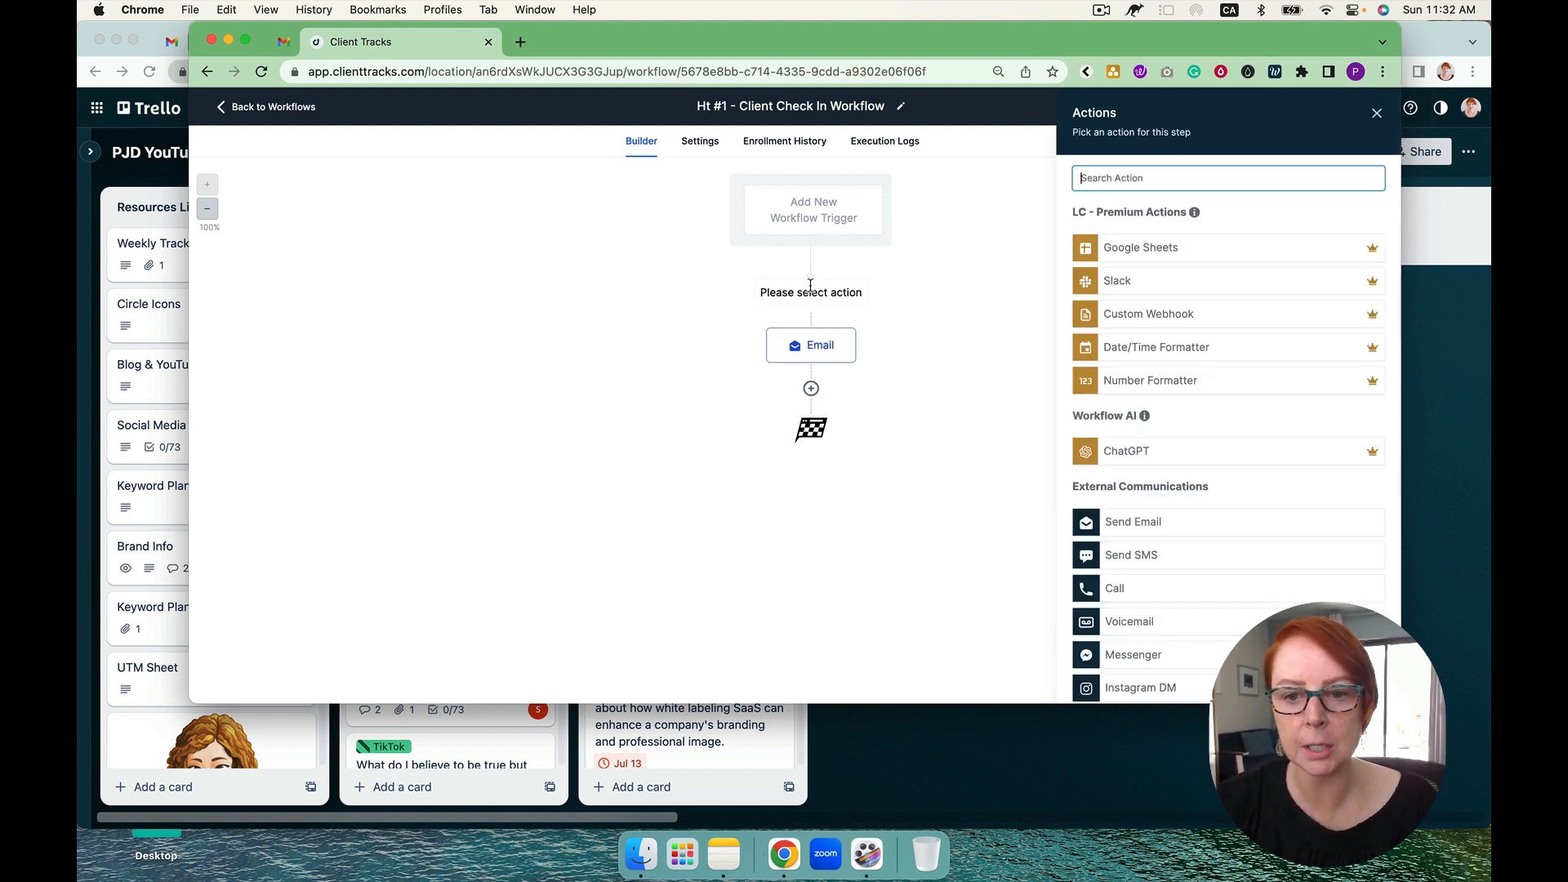
text(wa)
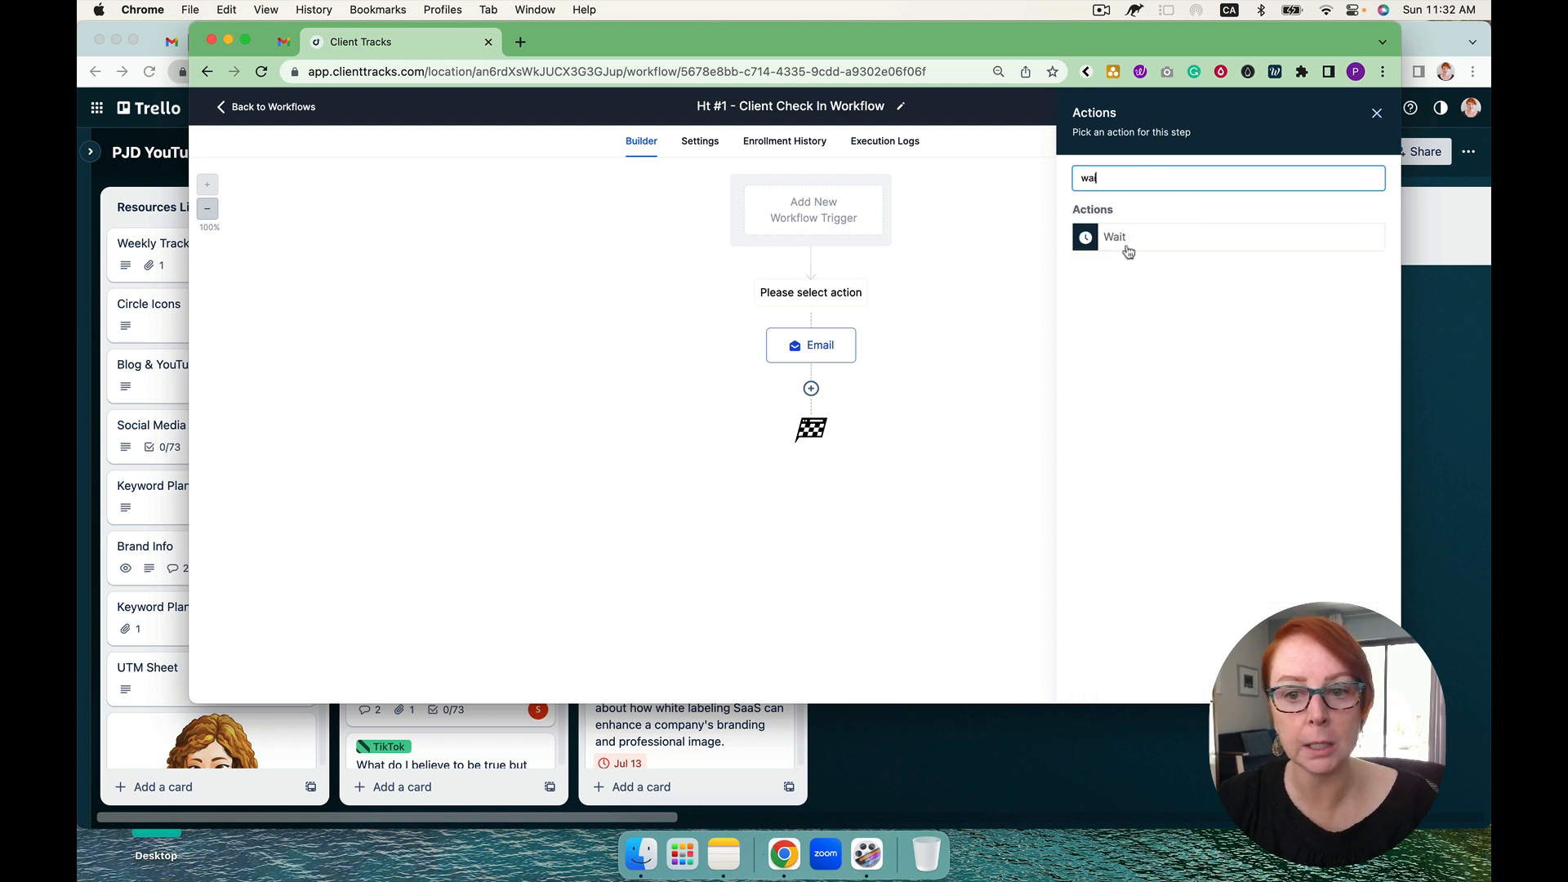
click(1116, 237)
click(863, 320)
text(3)
click(874, 214)
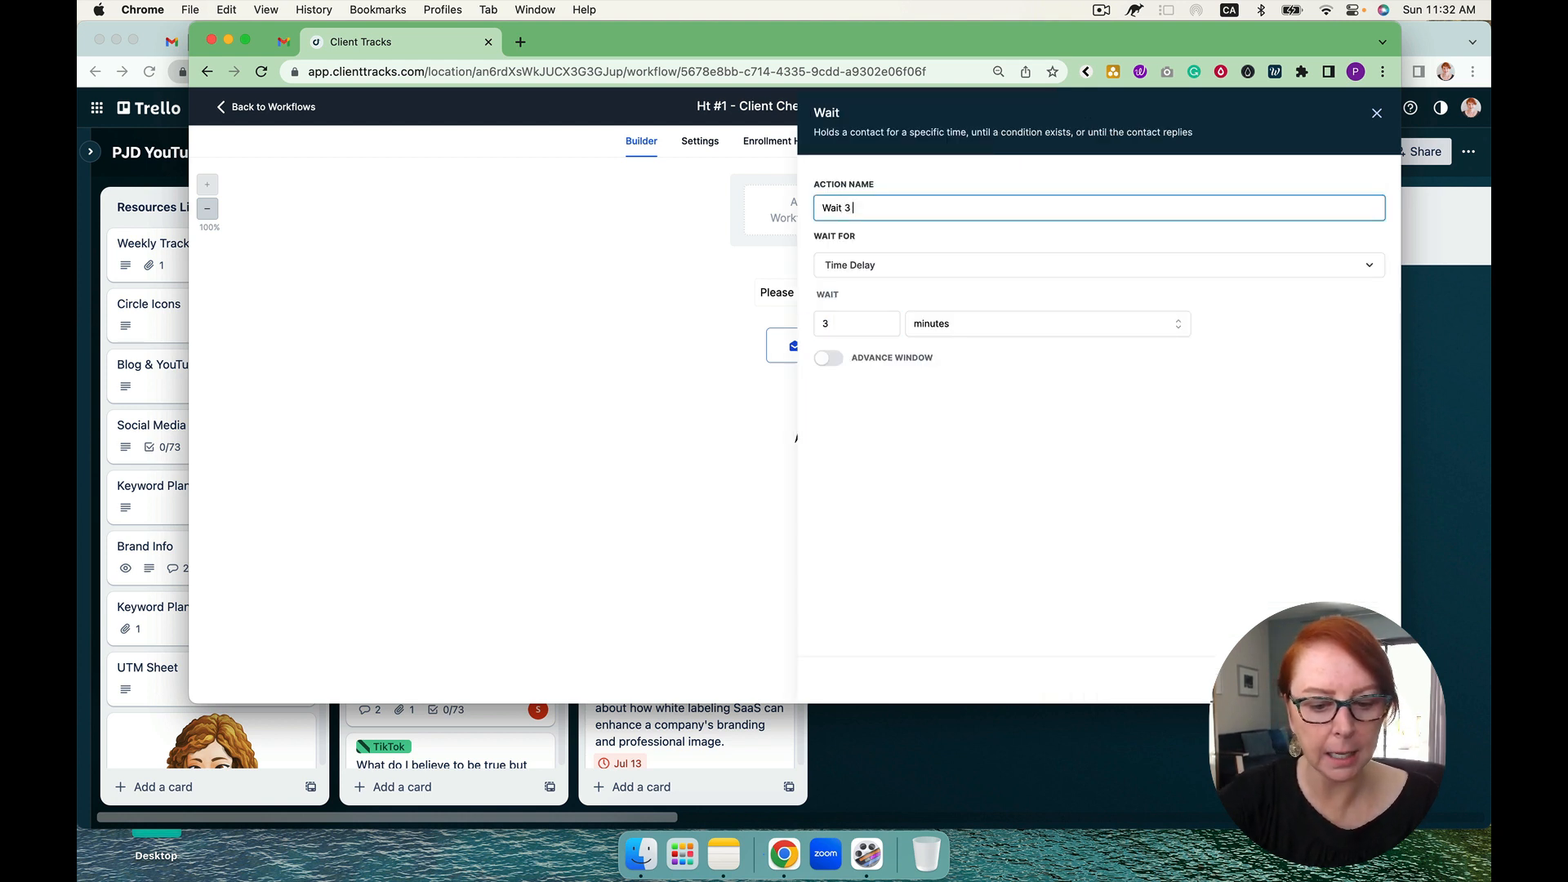
click(977, 332)
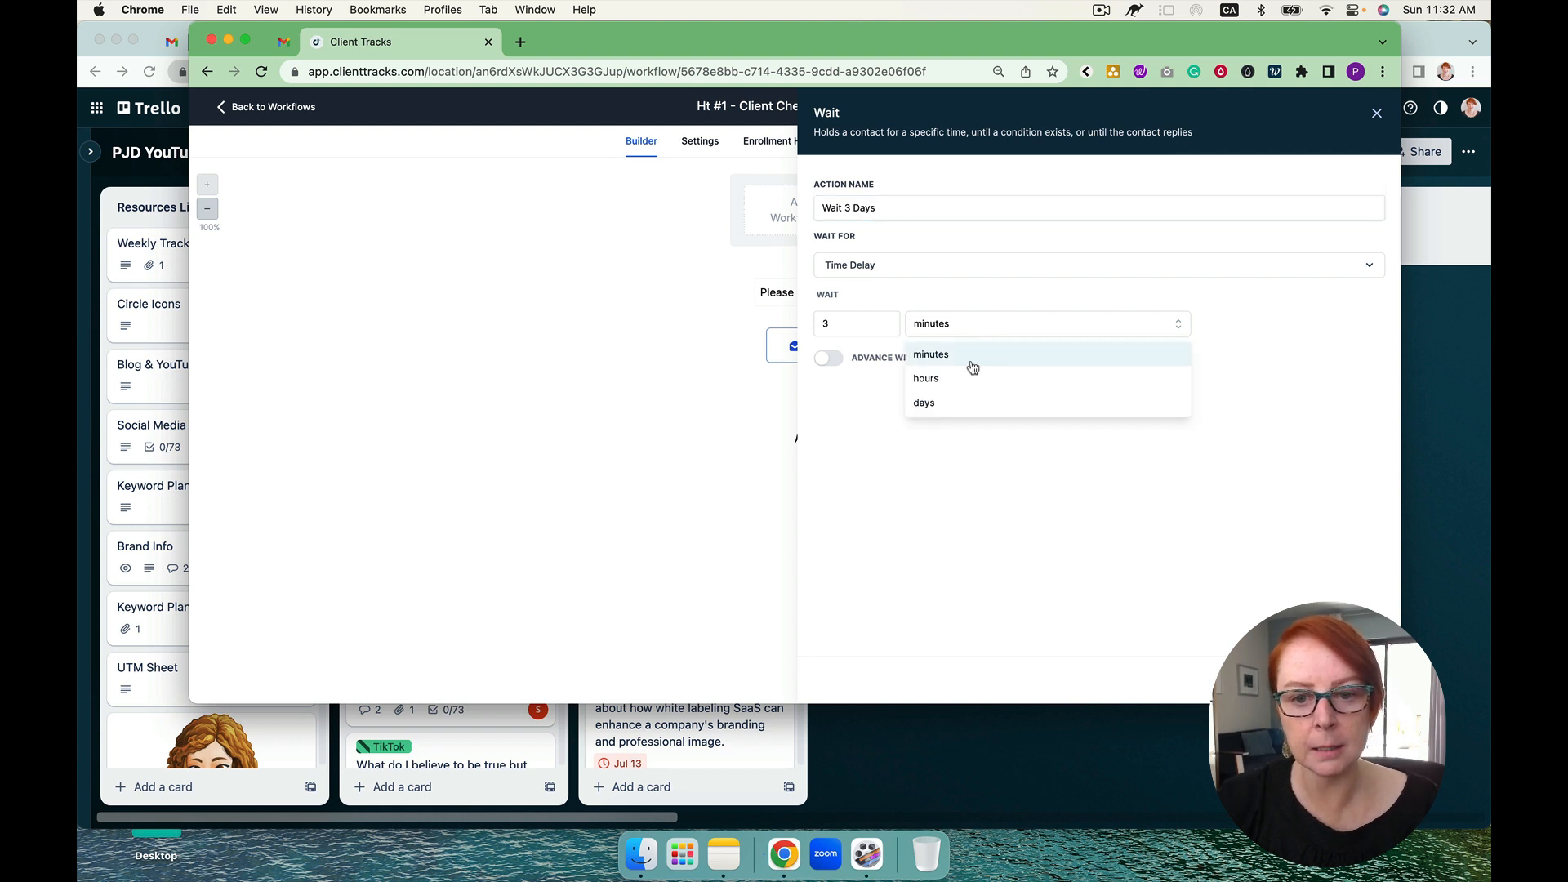
click(962, 405)
click(1342, 679)
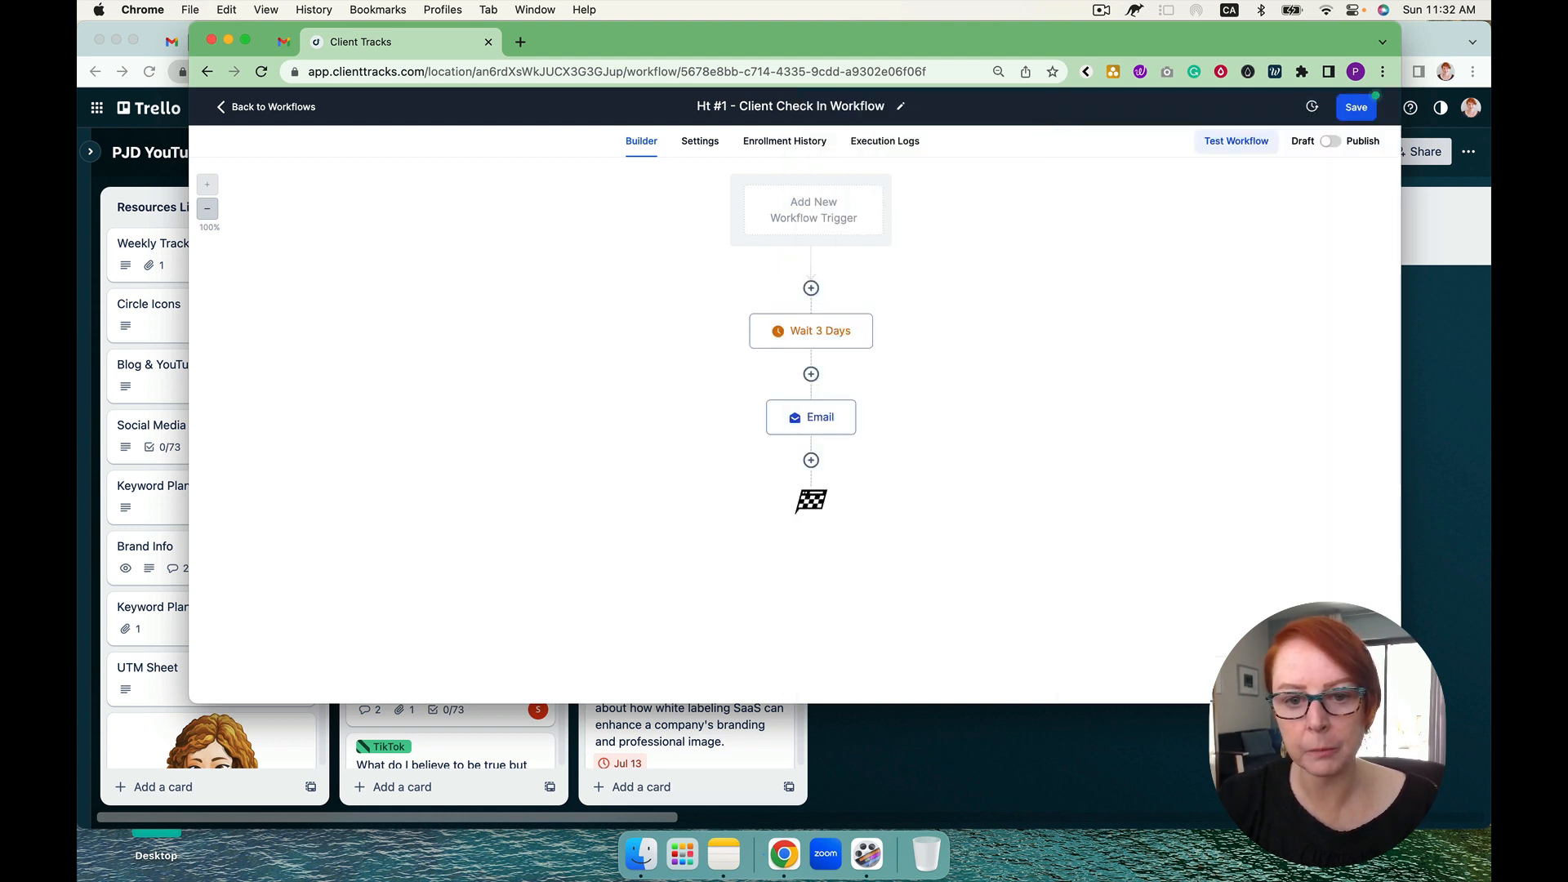
Step: Add a Wait action after the email, named "Wait 30 Days", with a time delay of 30 days, and save it
click(810, 464)
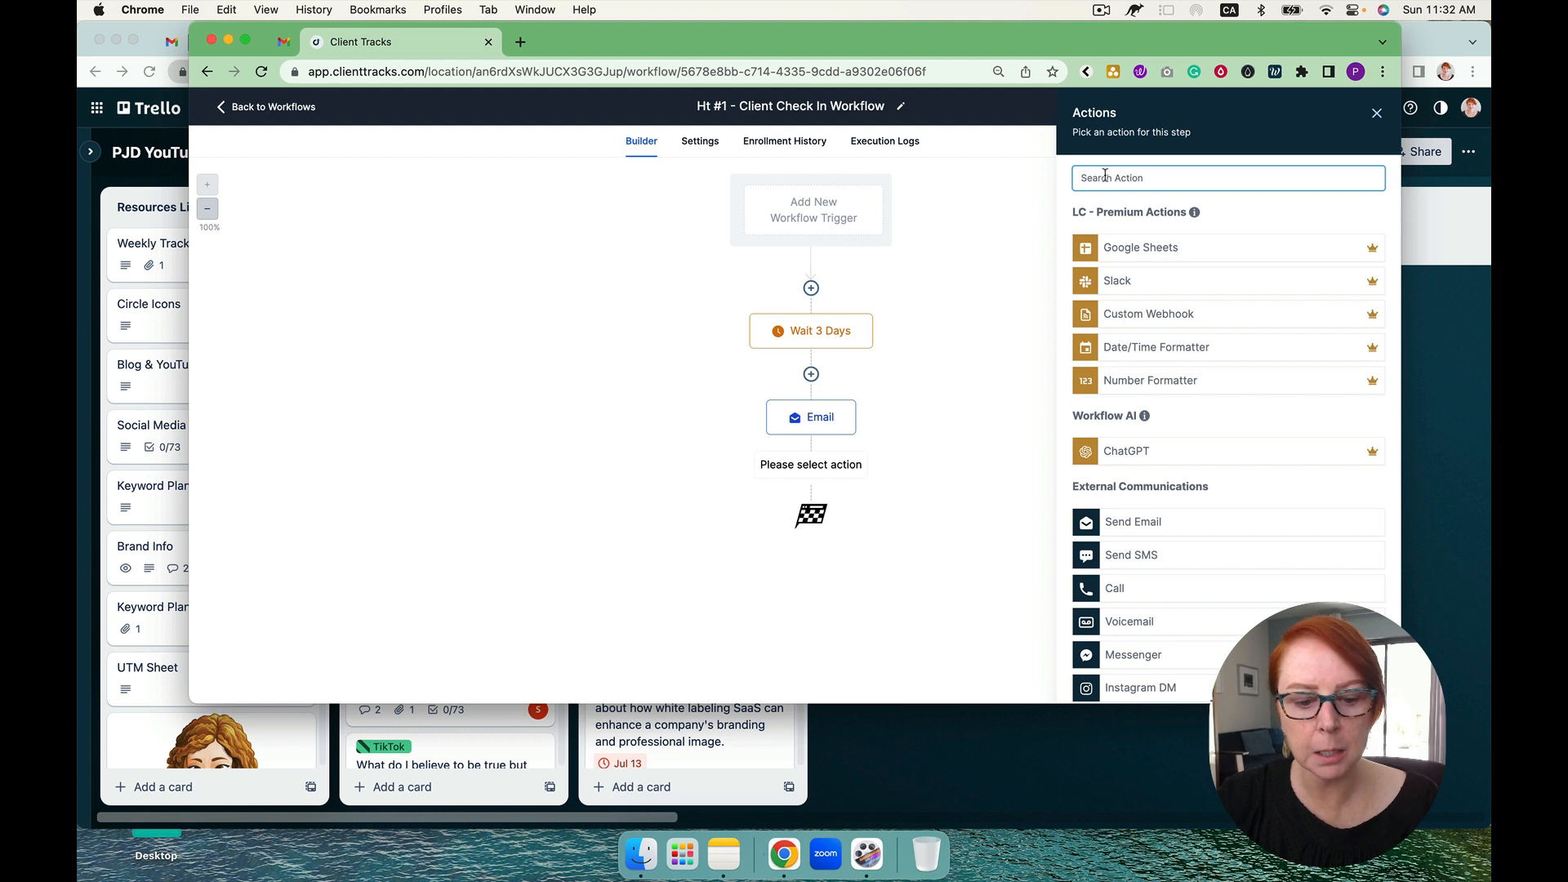
text(wait)
click(1119, 240)
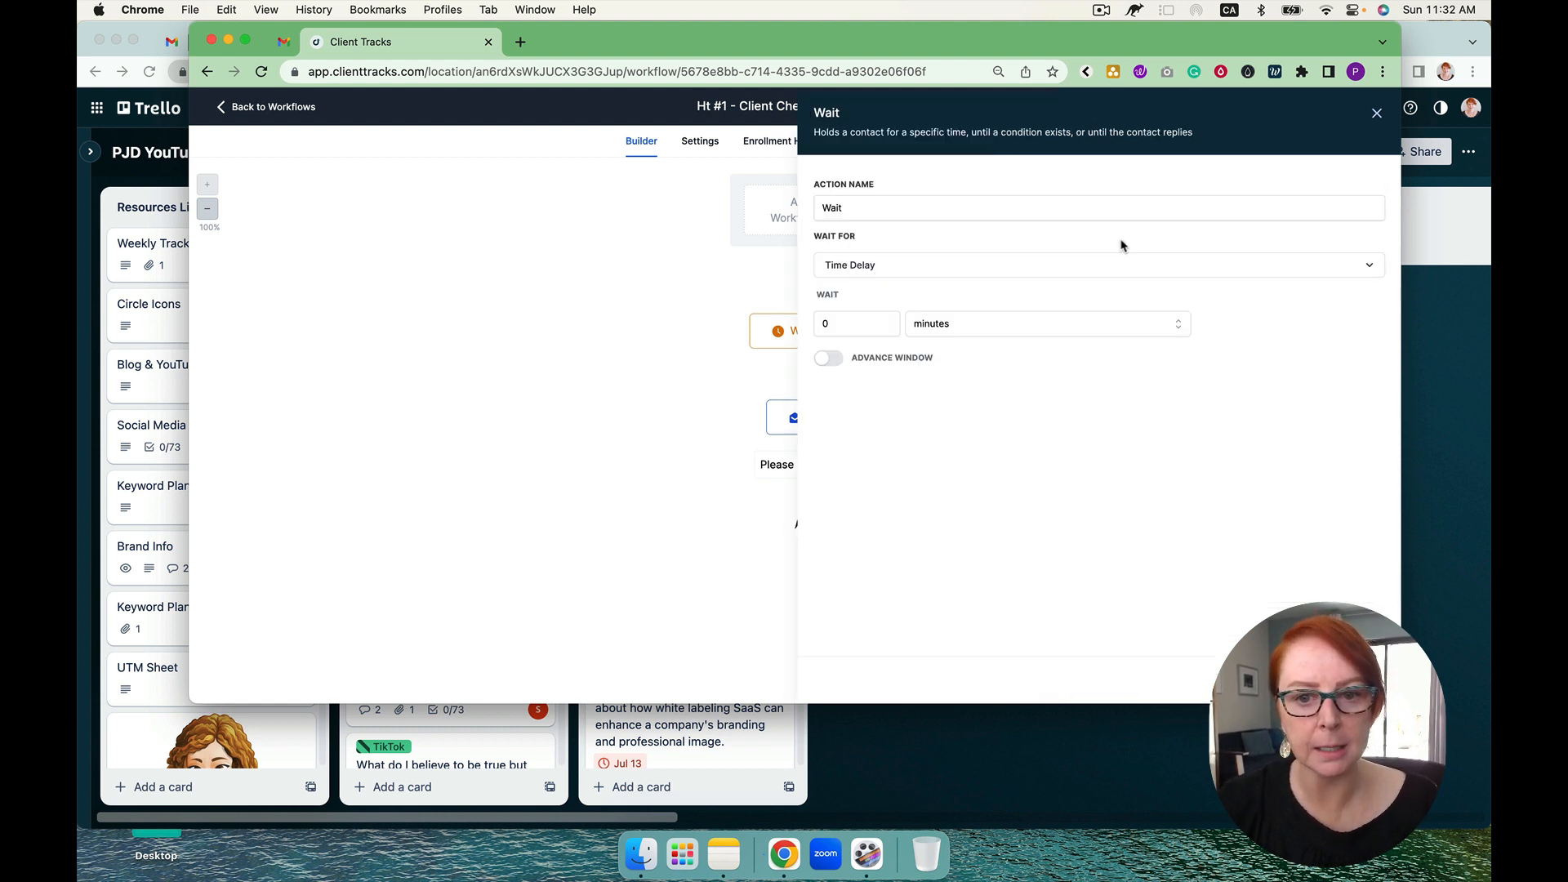
click(854, 214)
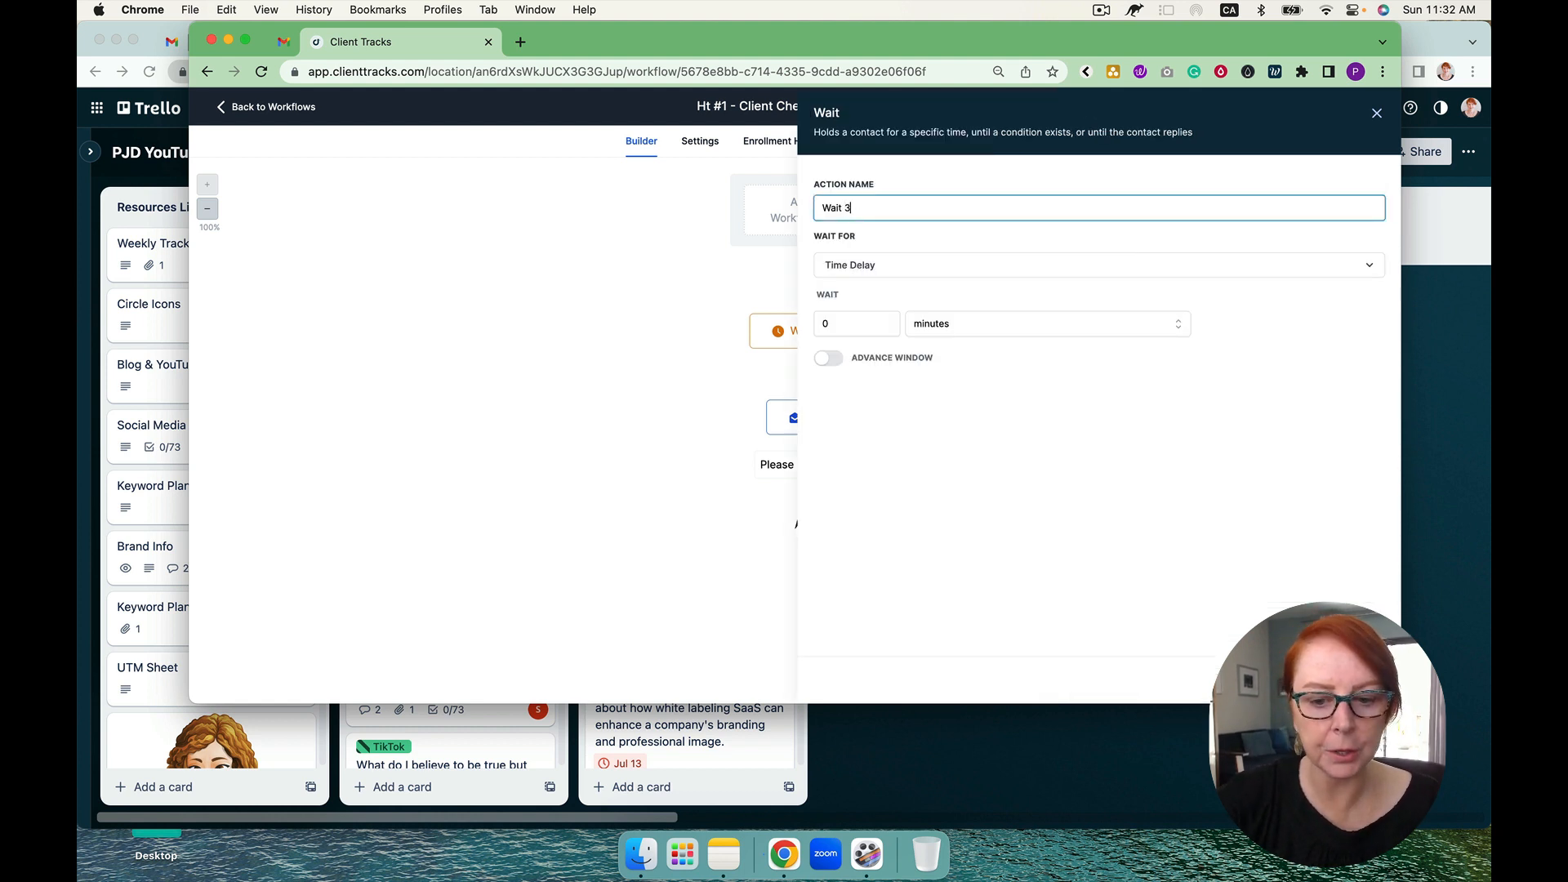
text(30 Days)
click(853, 326)
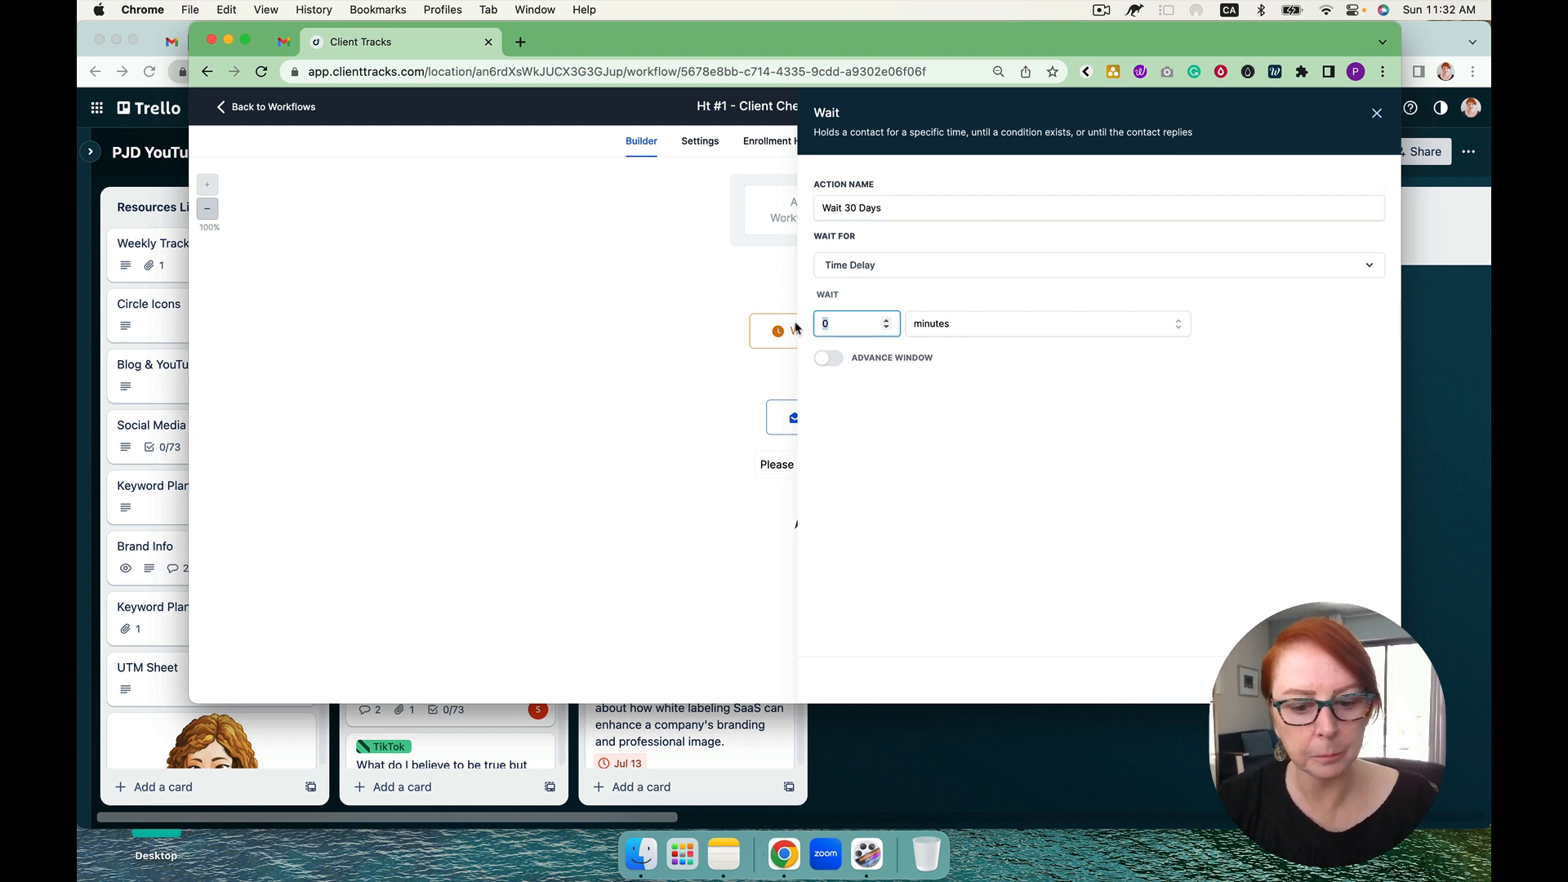
text(30)
click(911, 321)
click(935, 404)
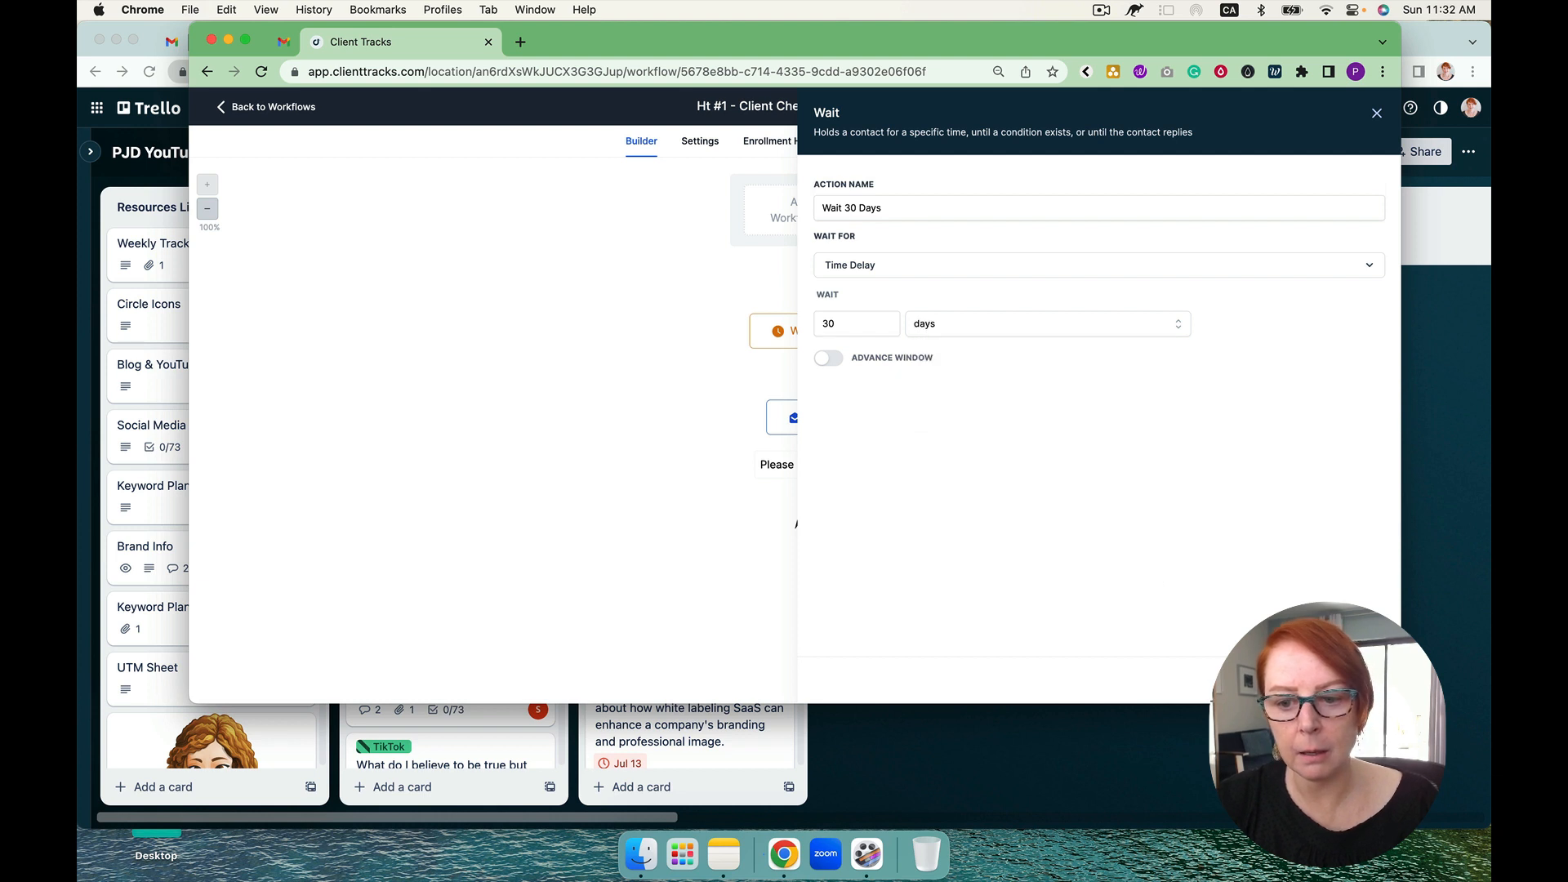
click(1339, 679)
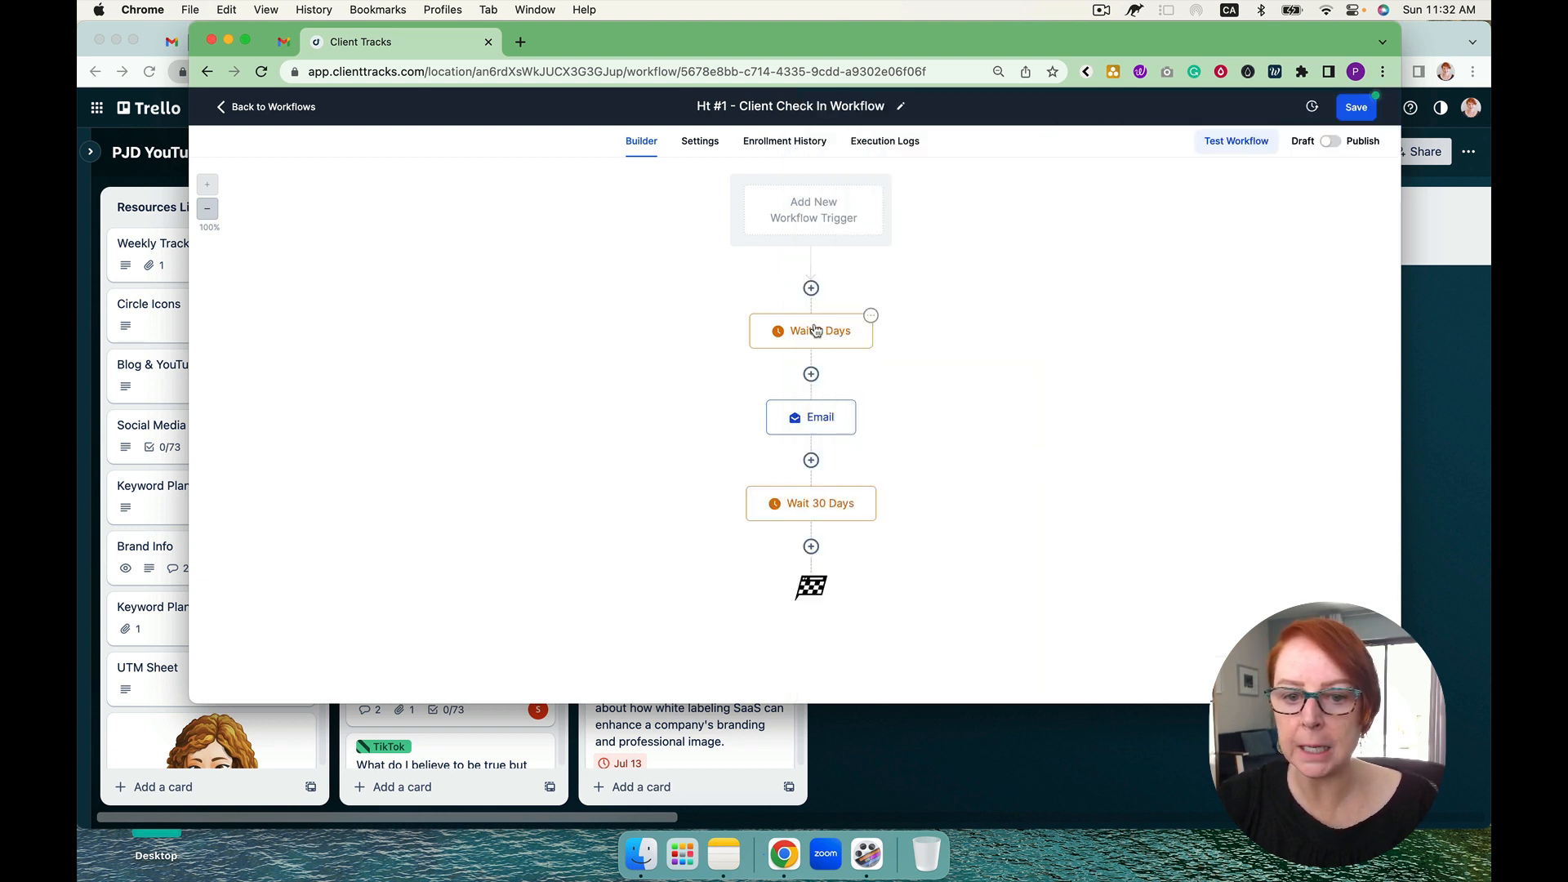
Step: Try the name "Wait 27 Days" for the wait after the email, restore "Wait 30 Days" and save the action
click(829, 504)
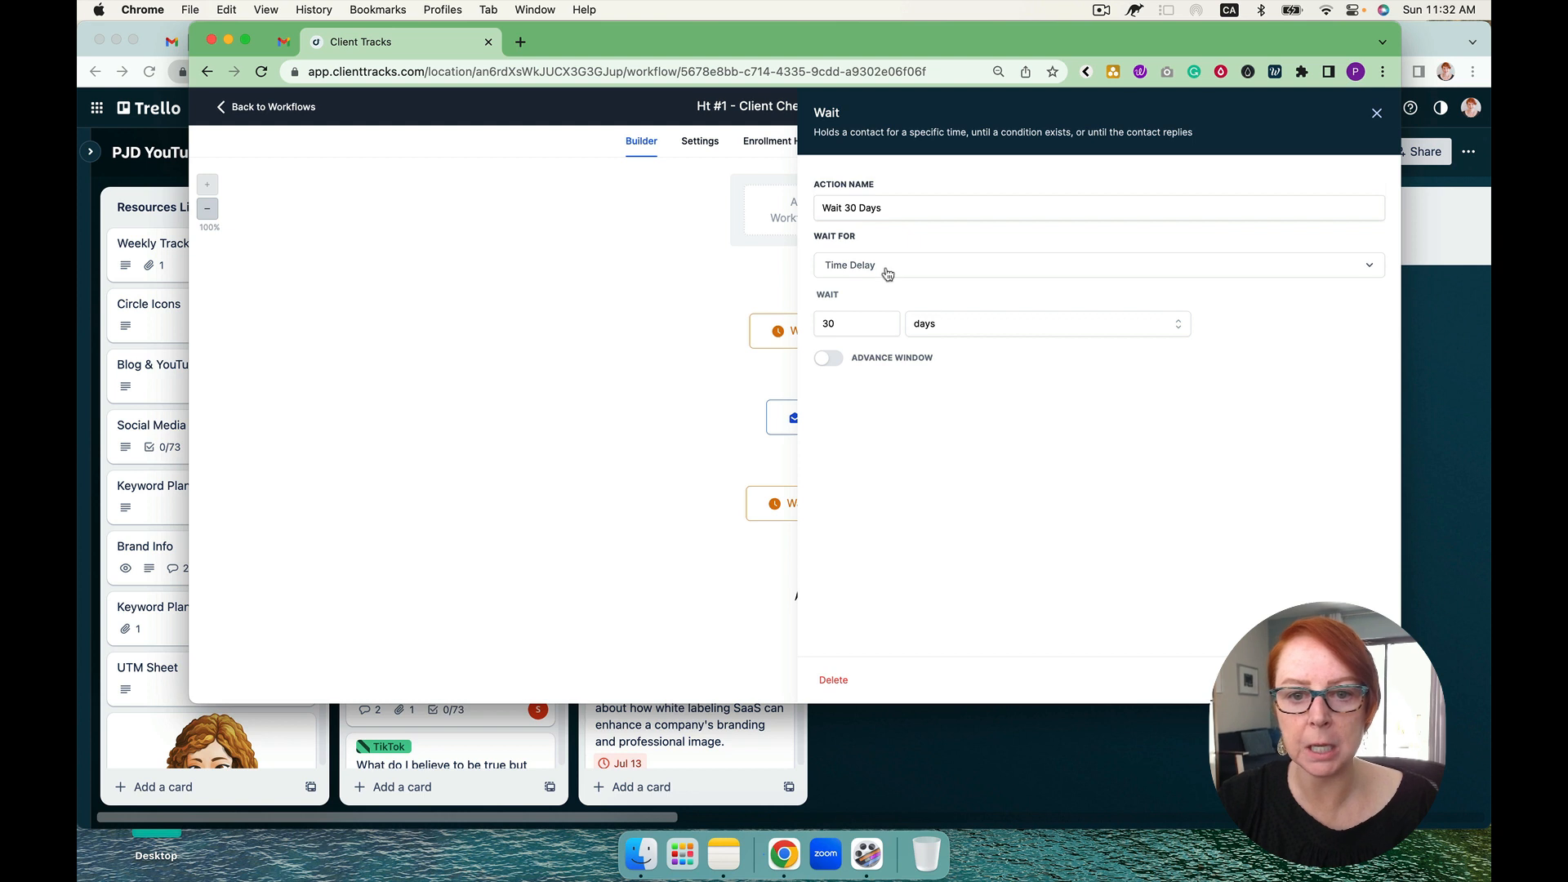
click(859, 207)
key(BackSpace)
key(BackSpace)
text(27)
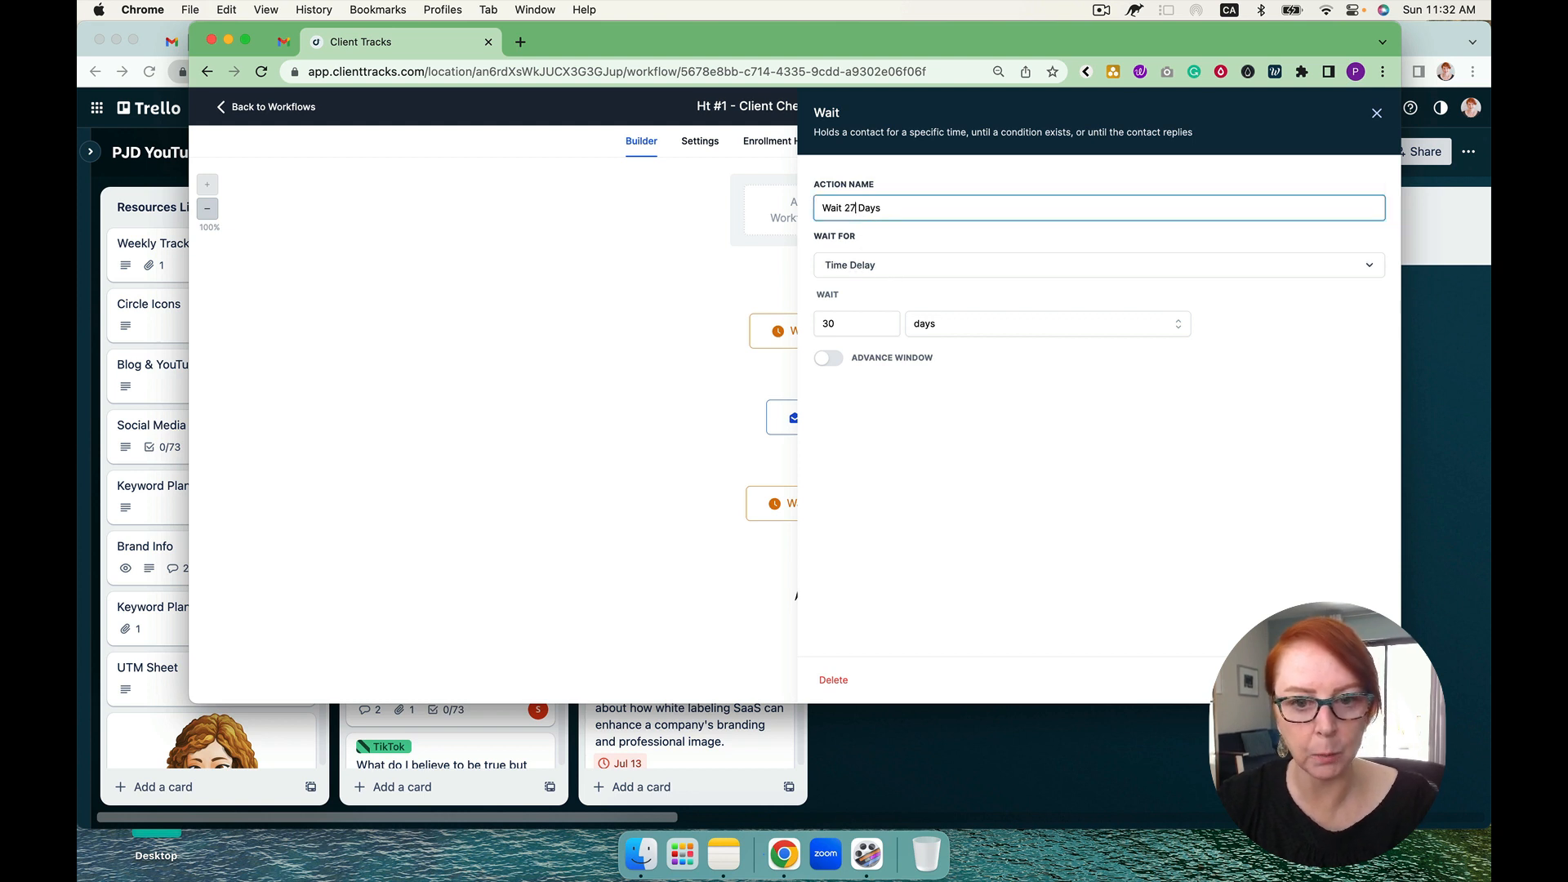
click(819, 322)
drag(856, 325, 795, 331)
click(849, 209)
text(30)
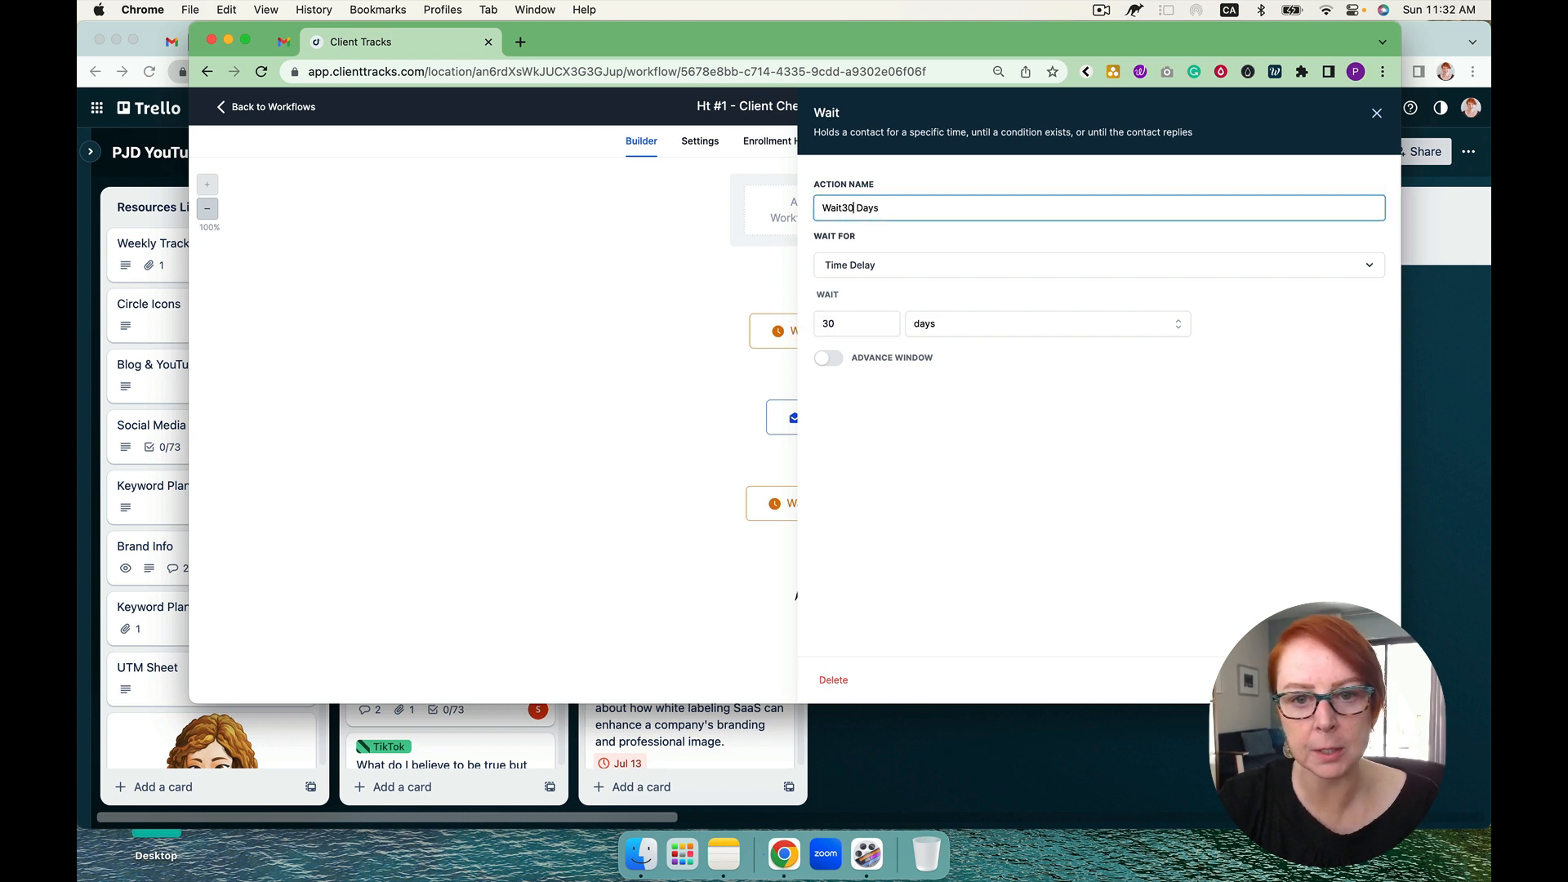
click(840, 210)
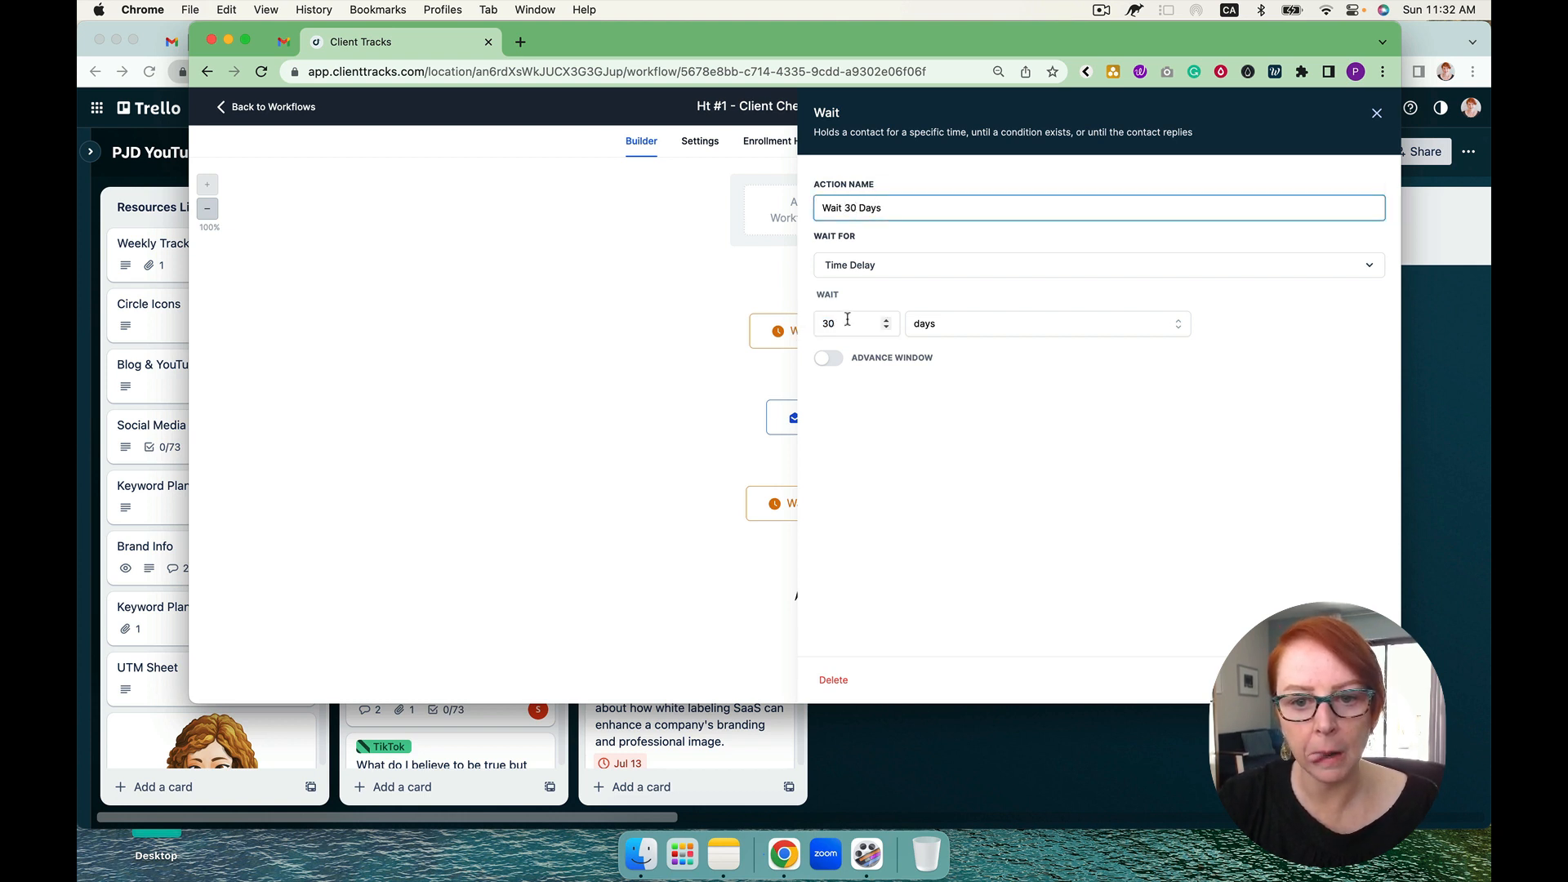
click(1346, 679)
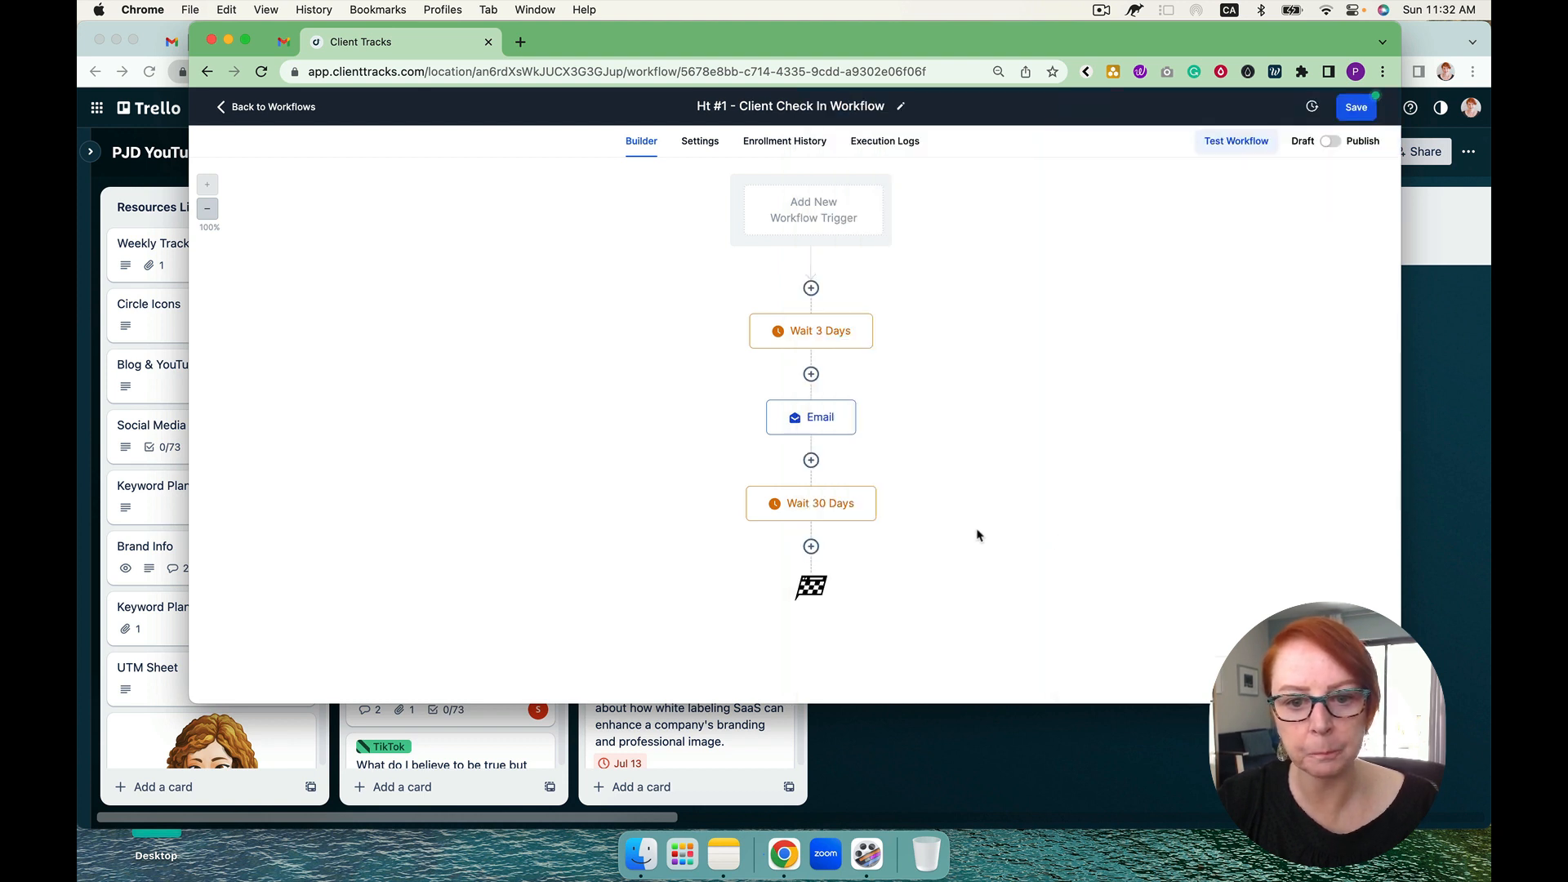
Step: Add a Go To action after the 30-day wait, link it back to the Email action, and save the workflow
click(811, 547)
text(go)
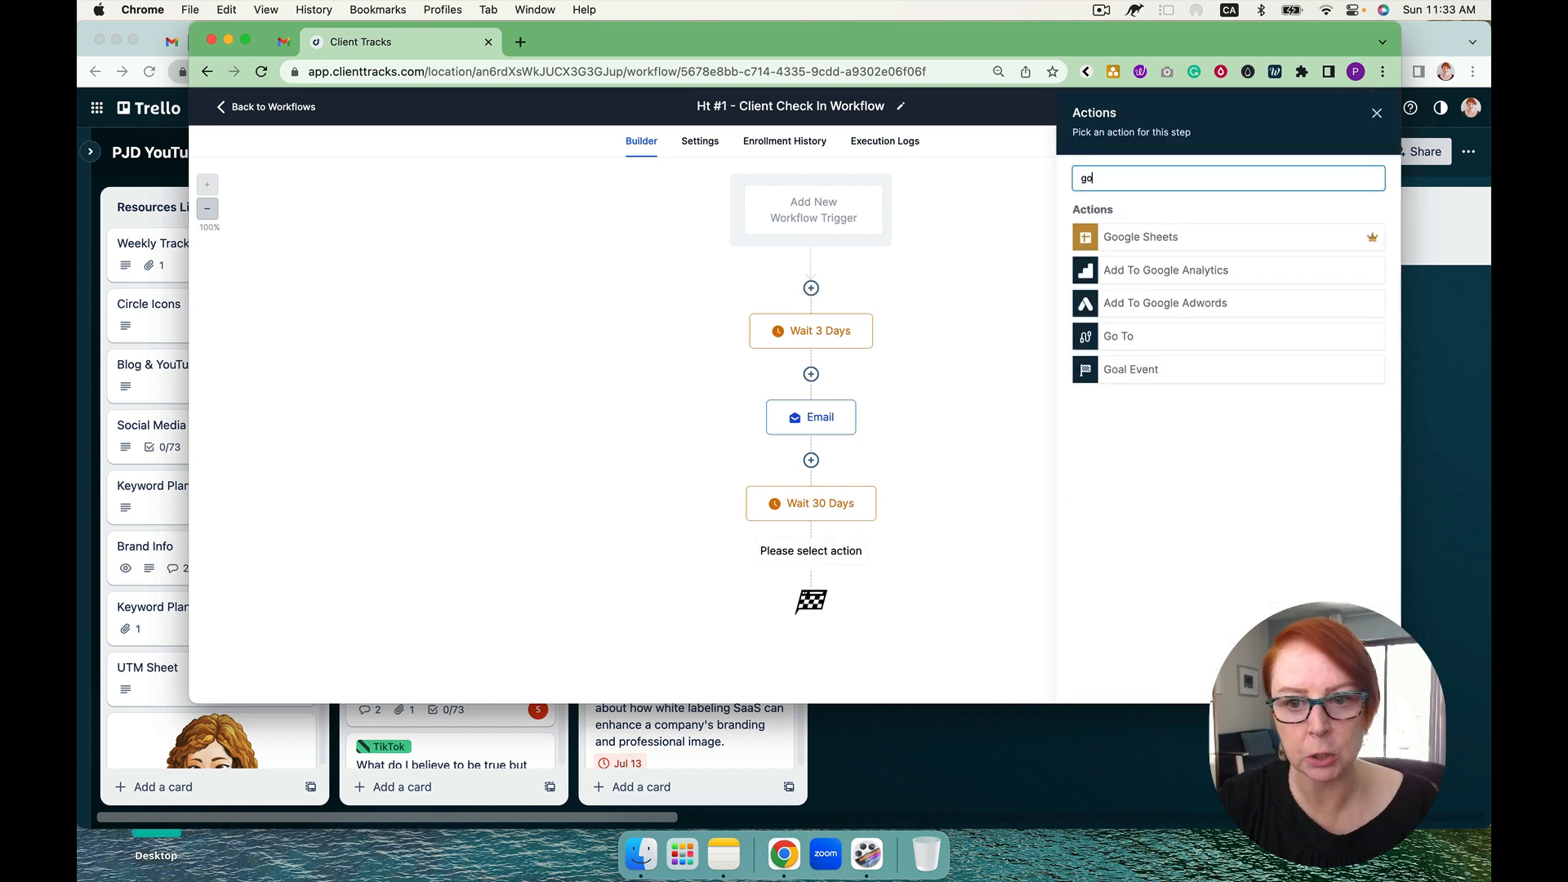
click(1131, 340)
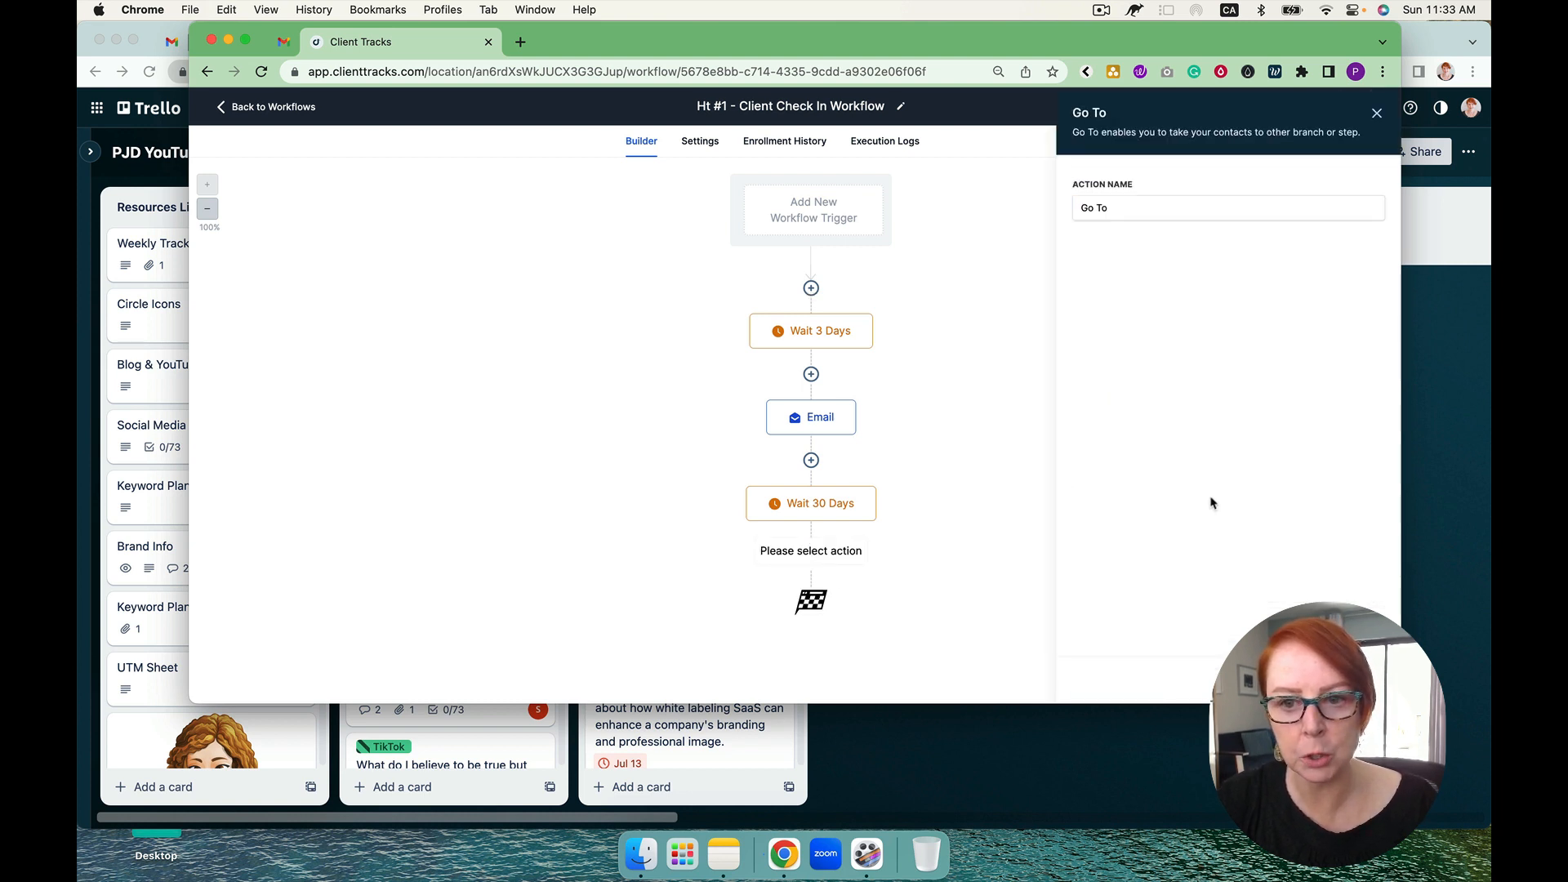
click(1343, 680)
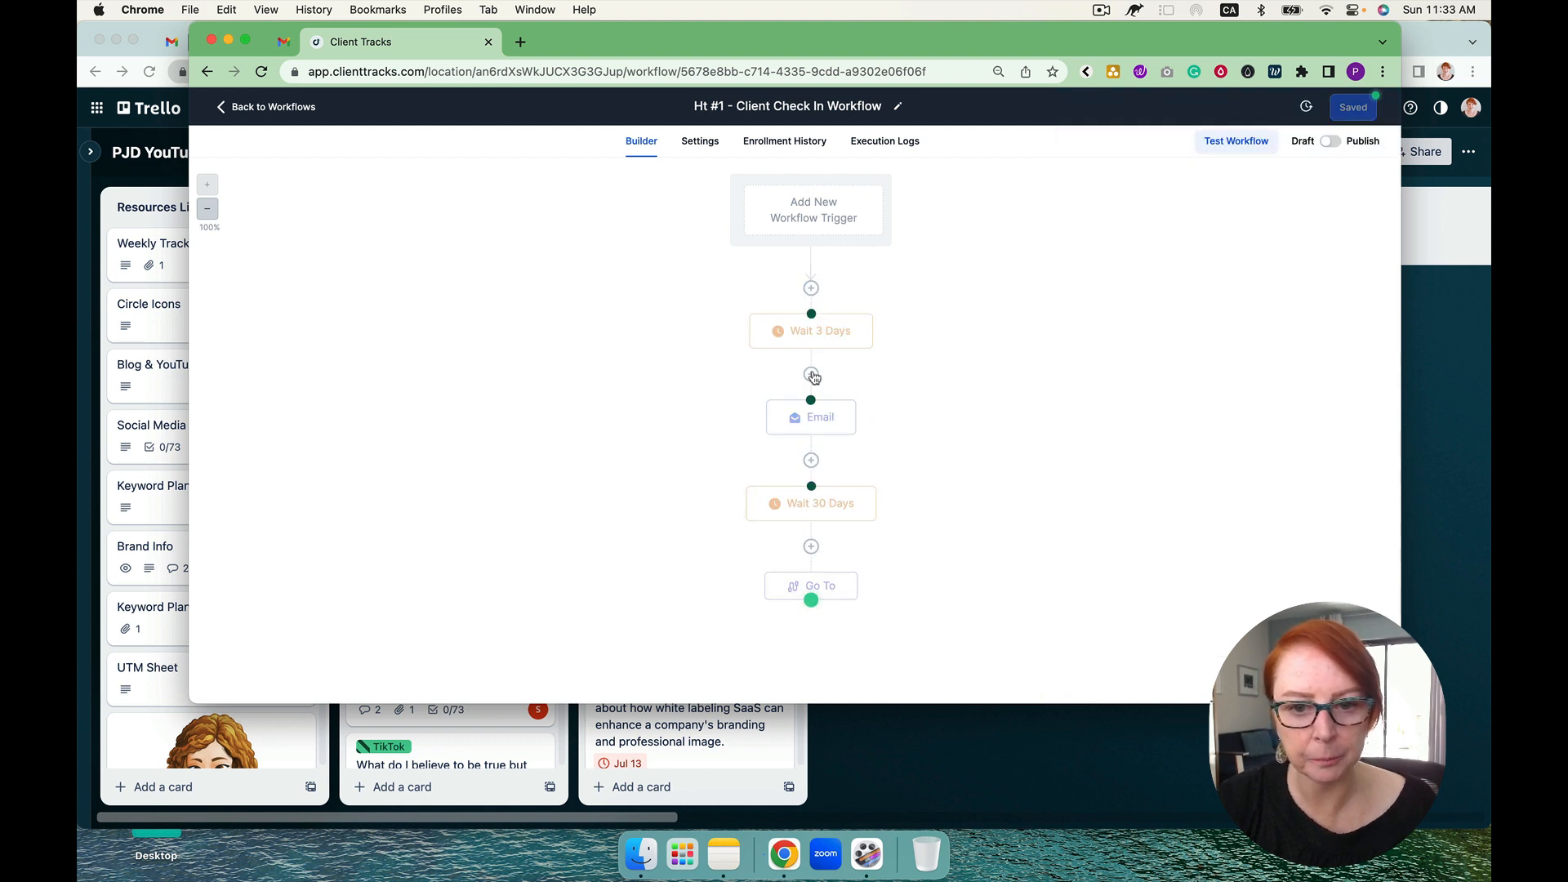
click(811, 400)
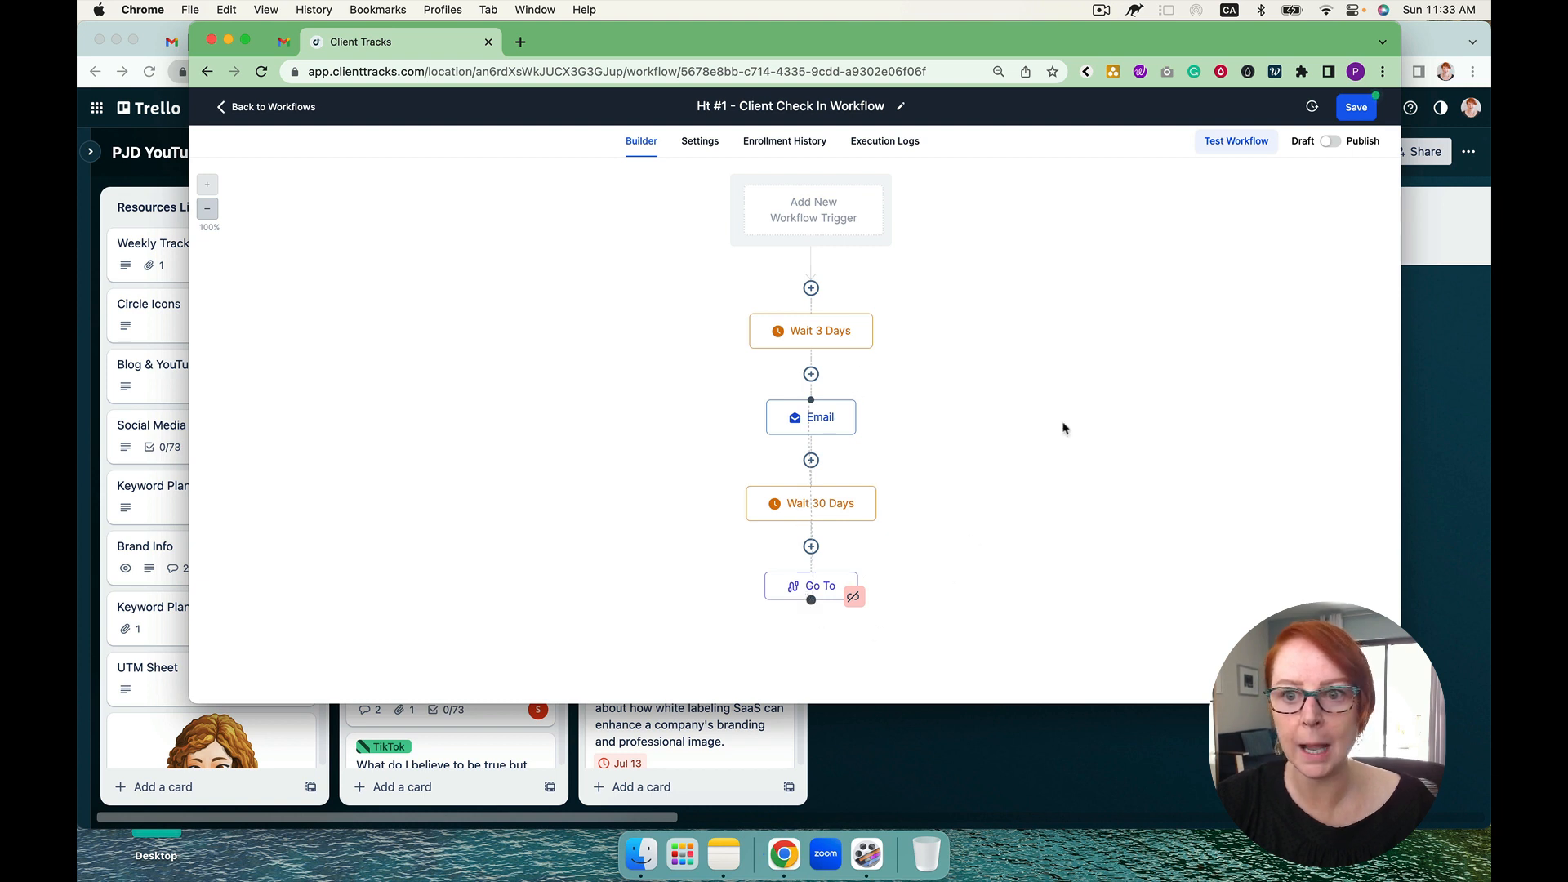
click(1351, 109)
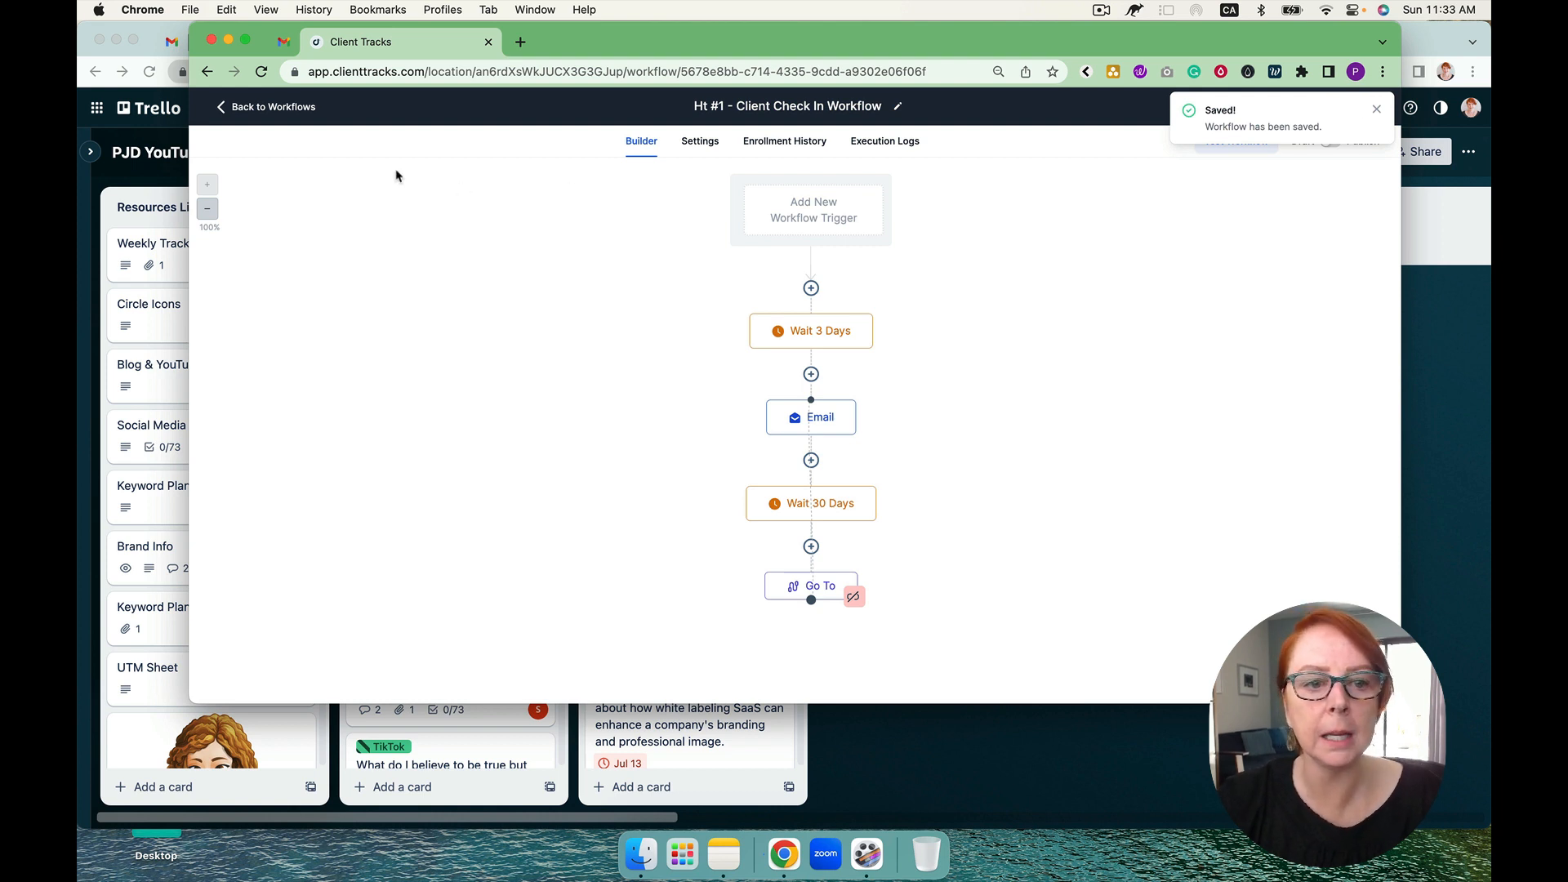
Step: Leave the workflow for the workflow list and view the stages of the High Ticket #1 pipeline, checking Contacts in between
click(292, 107)
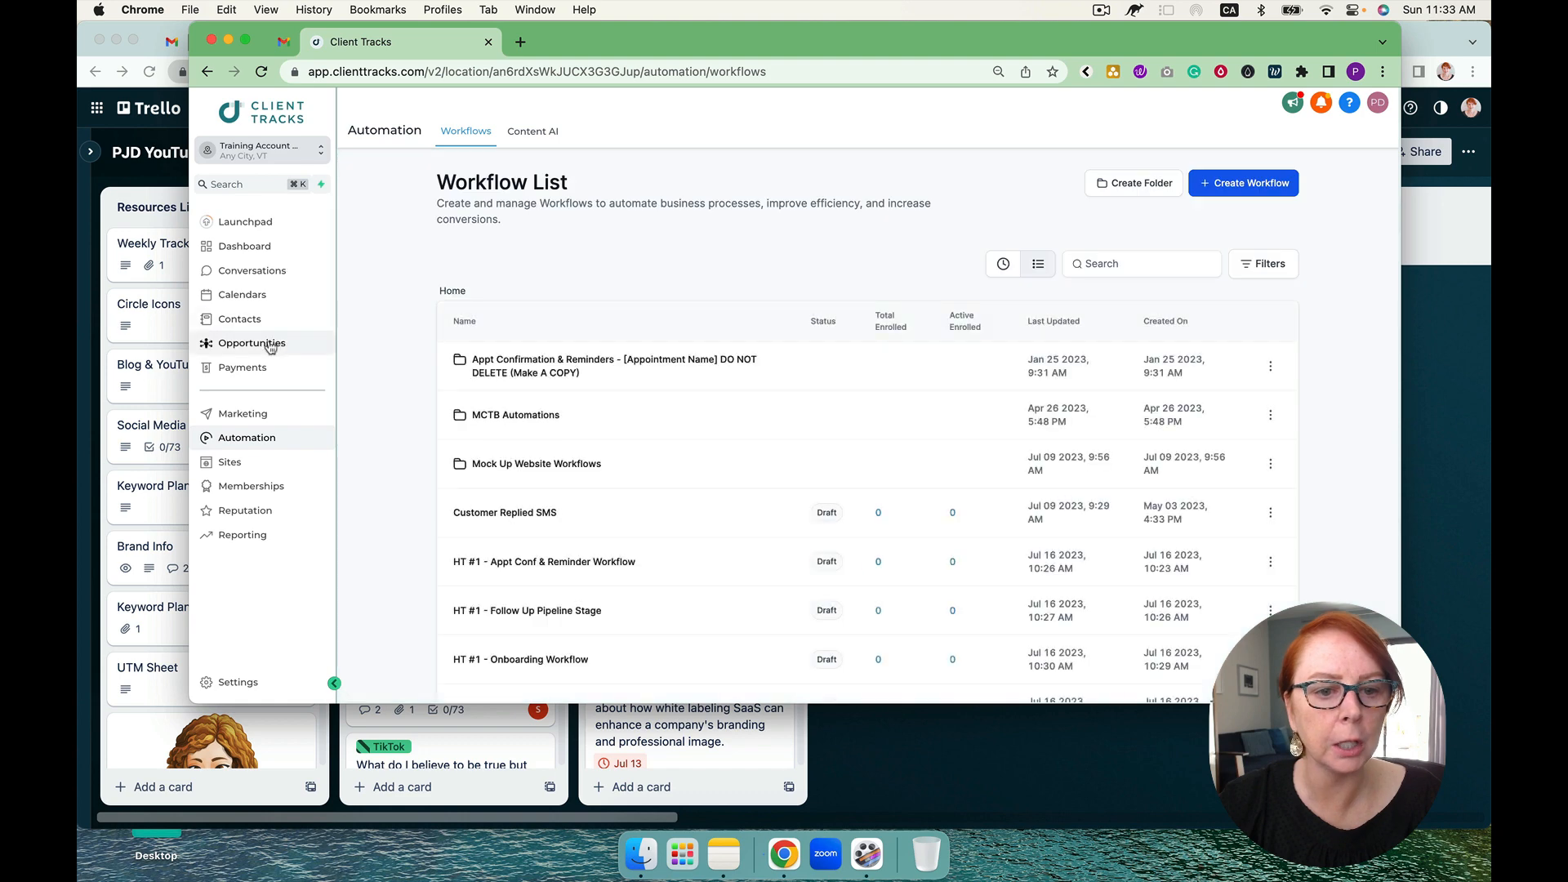
click(271, 344)
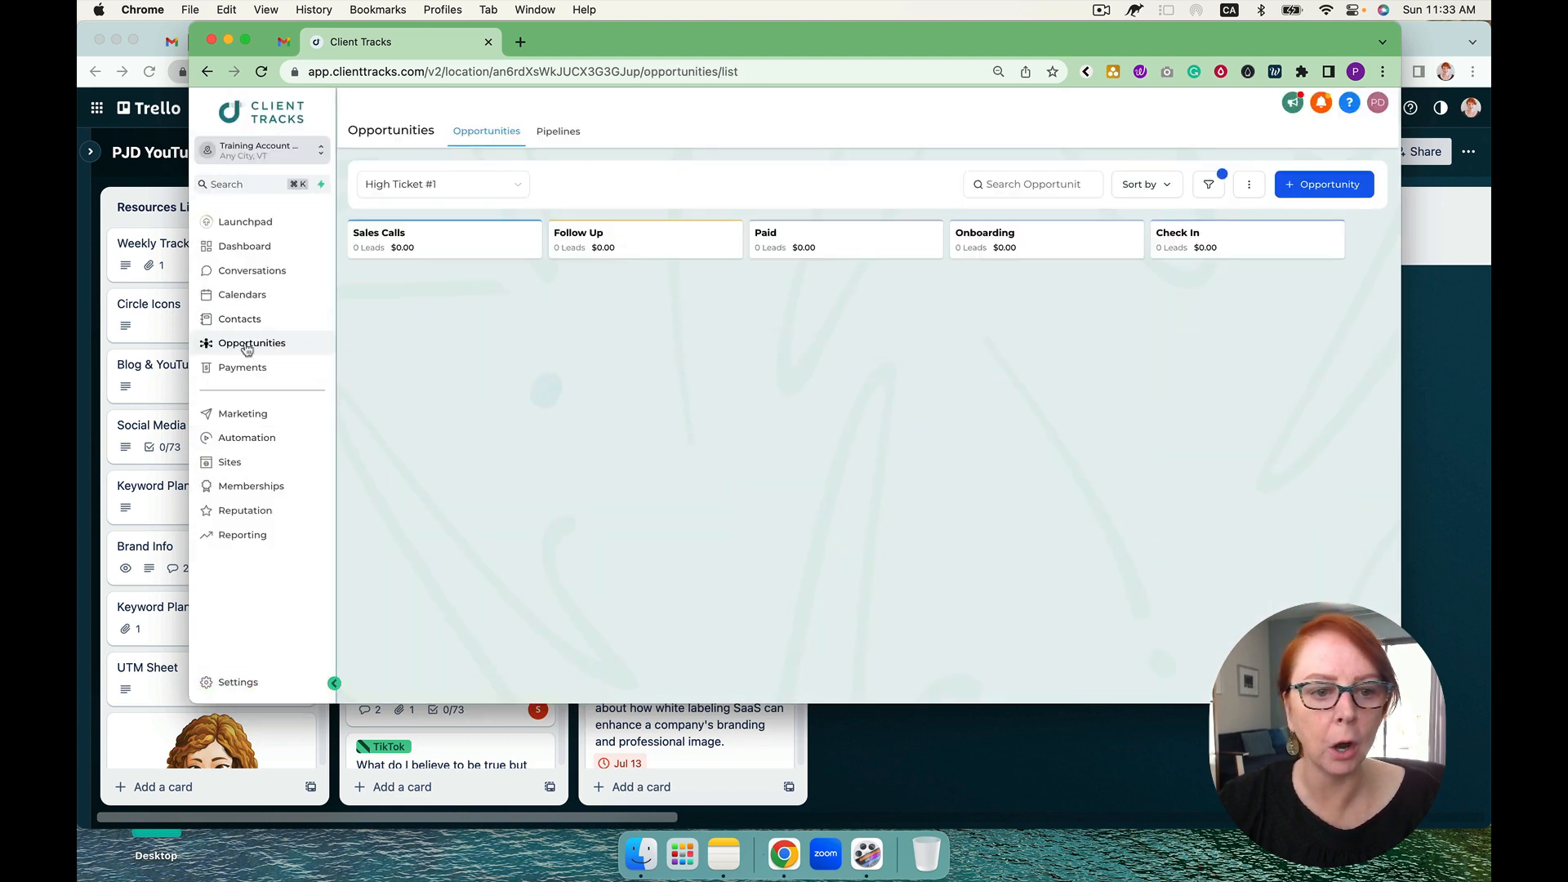
click(241, 320)
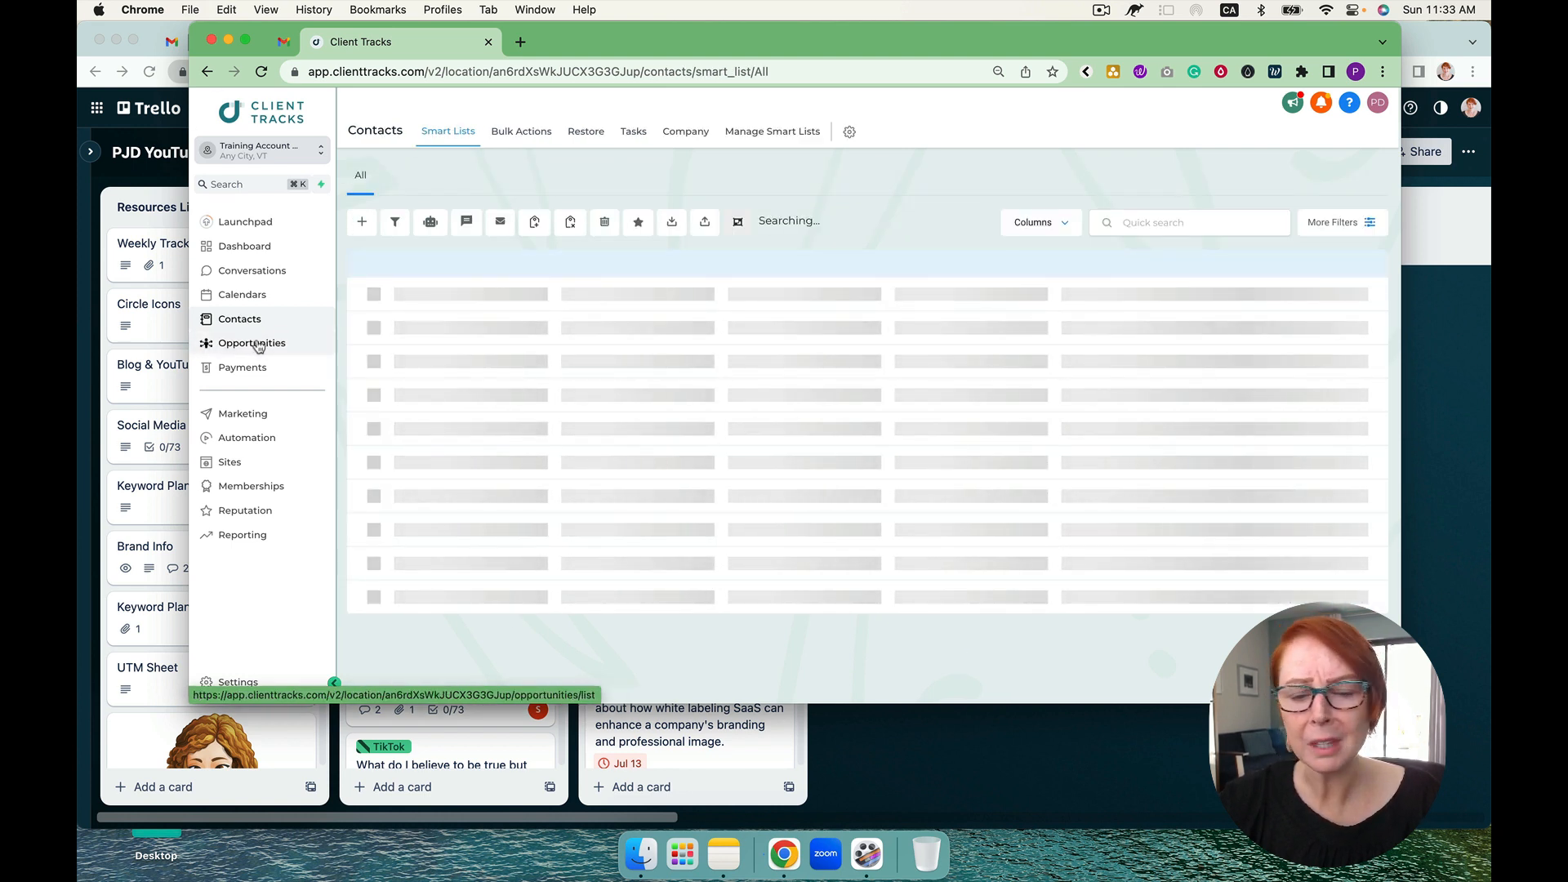
click(259, 346)
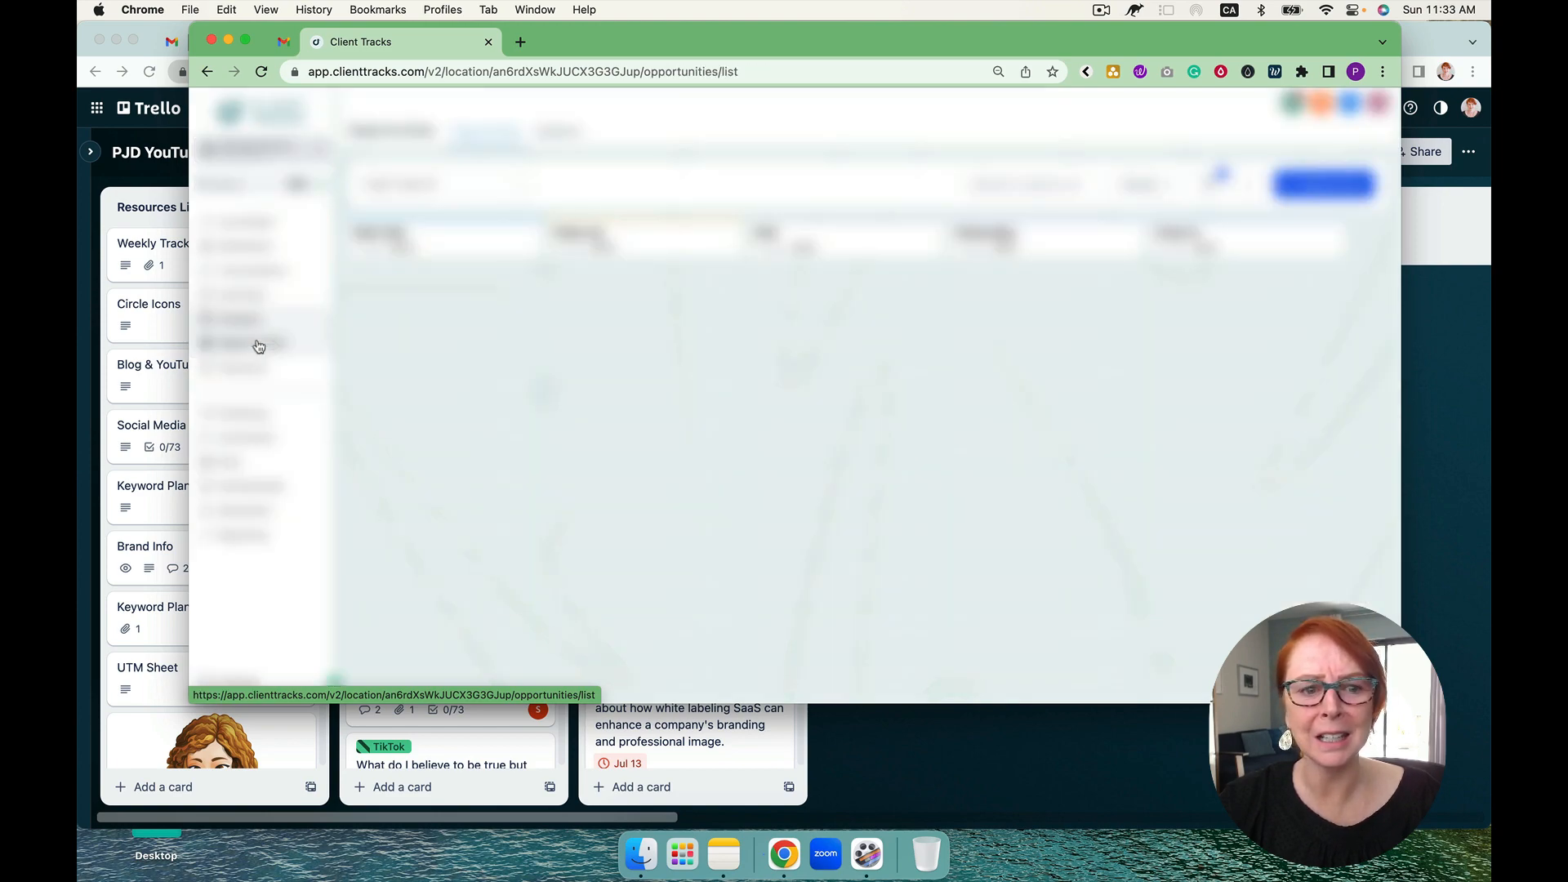